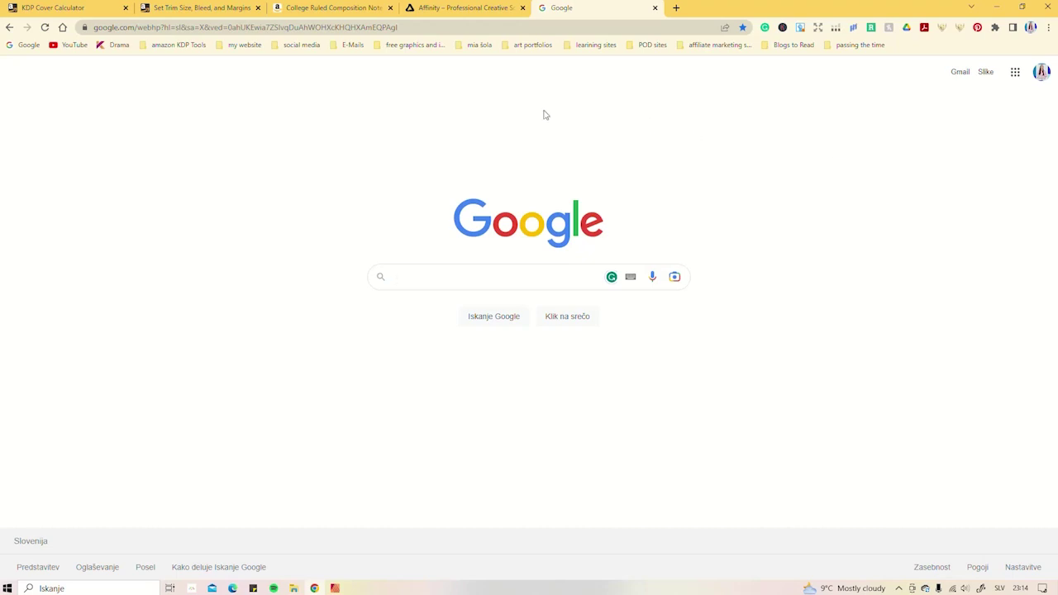
- Compare the €199.99 Universal Licence with the €84.99 Publisher 2 option on Affinity's pricing page
left_click(492, 8)
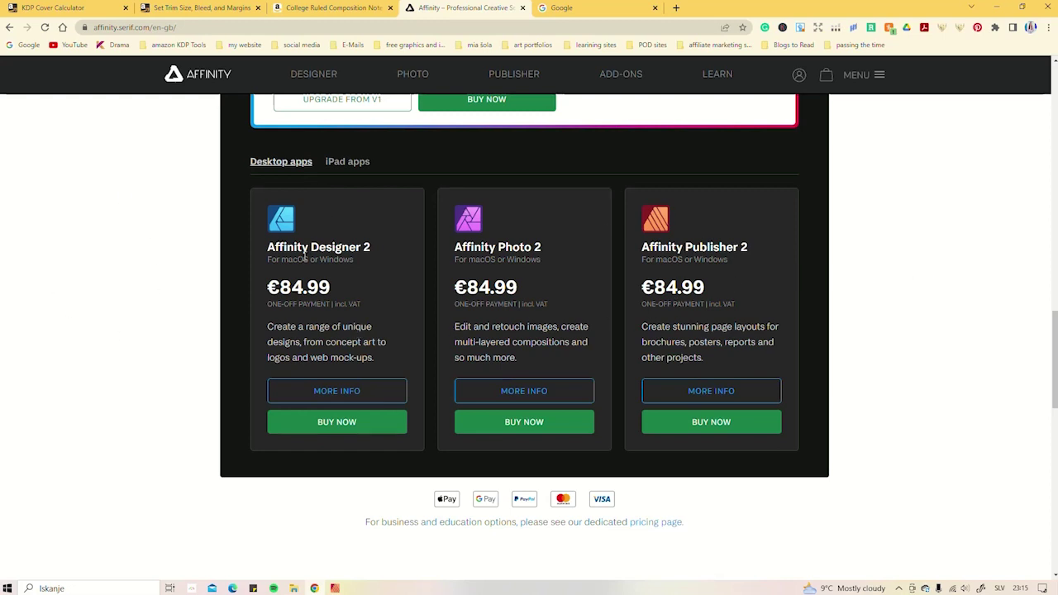
scroll(893, 260, "up", 4)
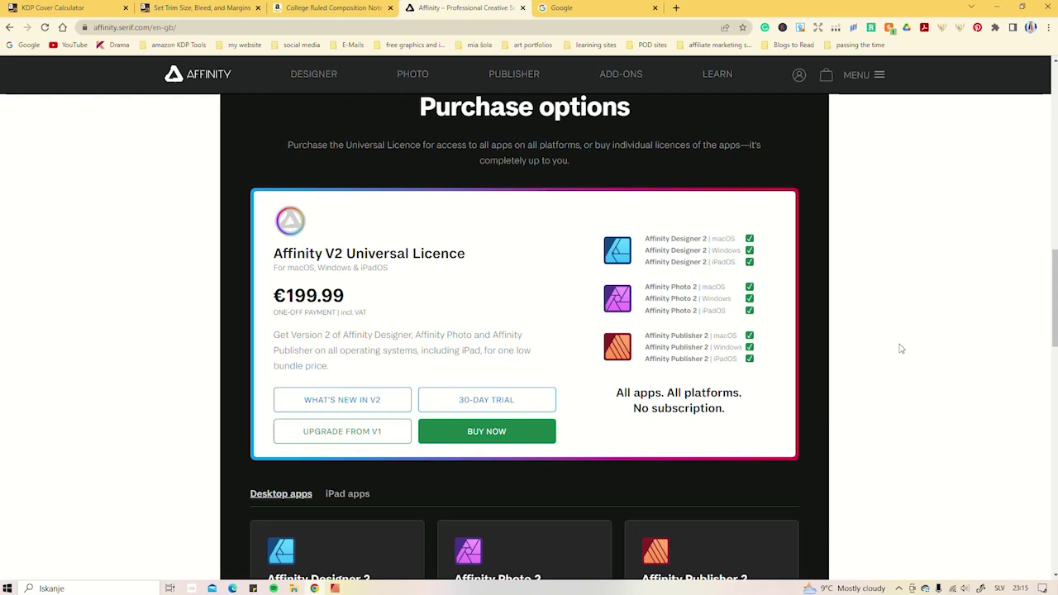
scroll(902, 349, "down", 3)
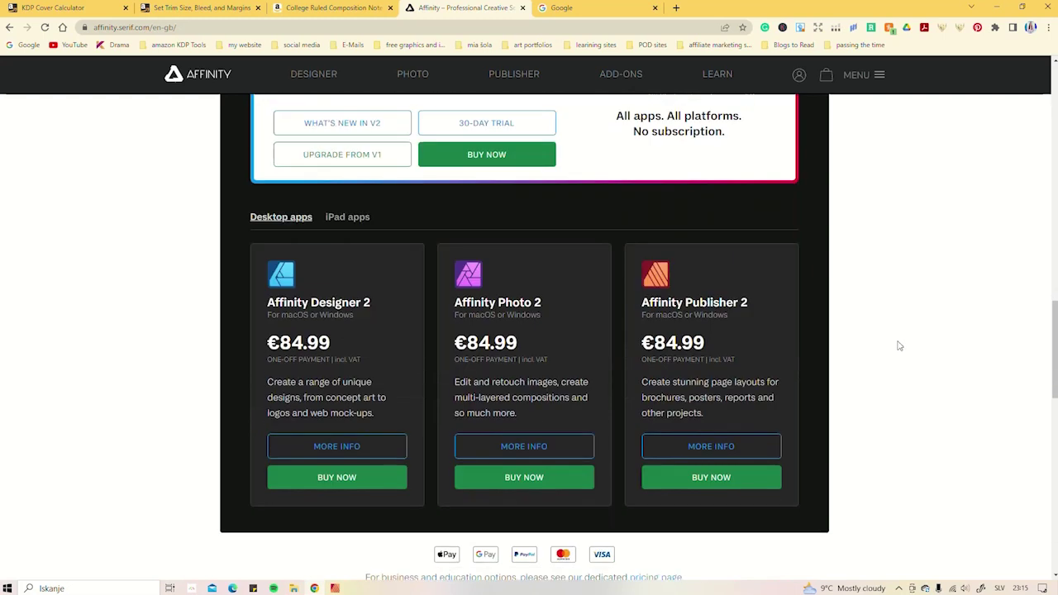
scroll(664, 272, "up", 1)
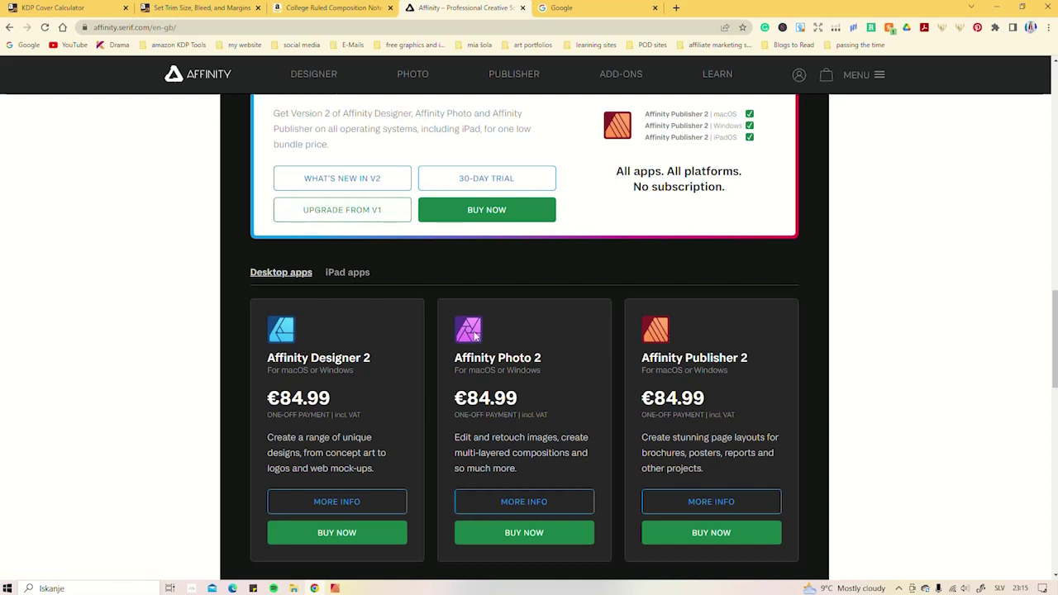
scroll(488, 348, "up", 1)
scroll(496, 355, "up", 2)
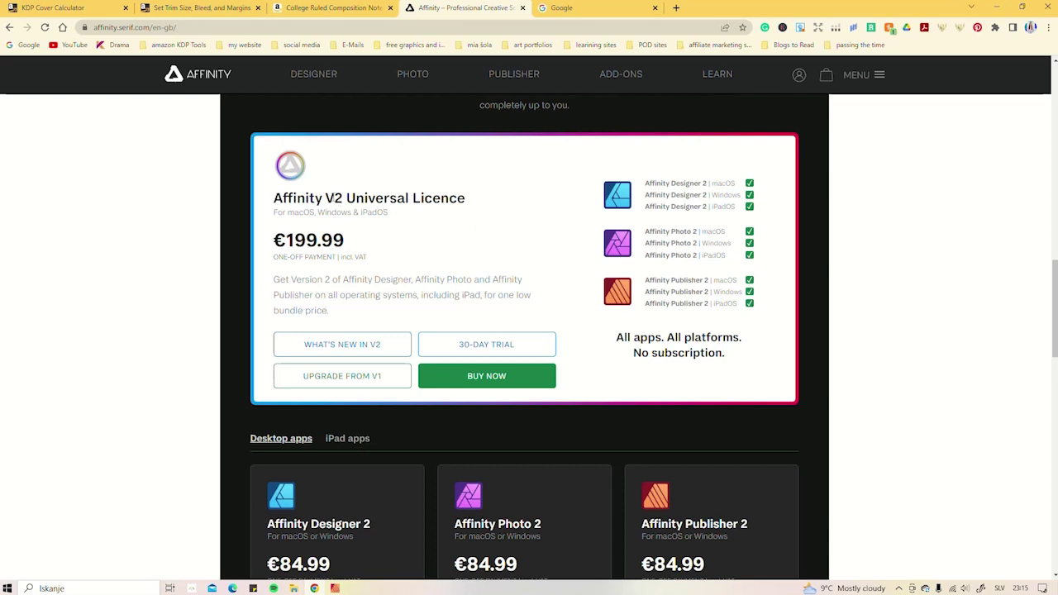
scroll(914, 329, "down", 2)
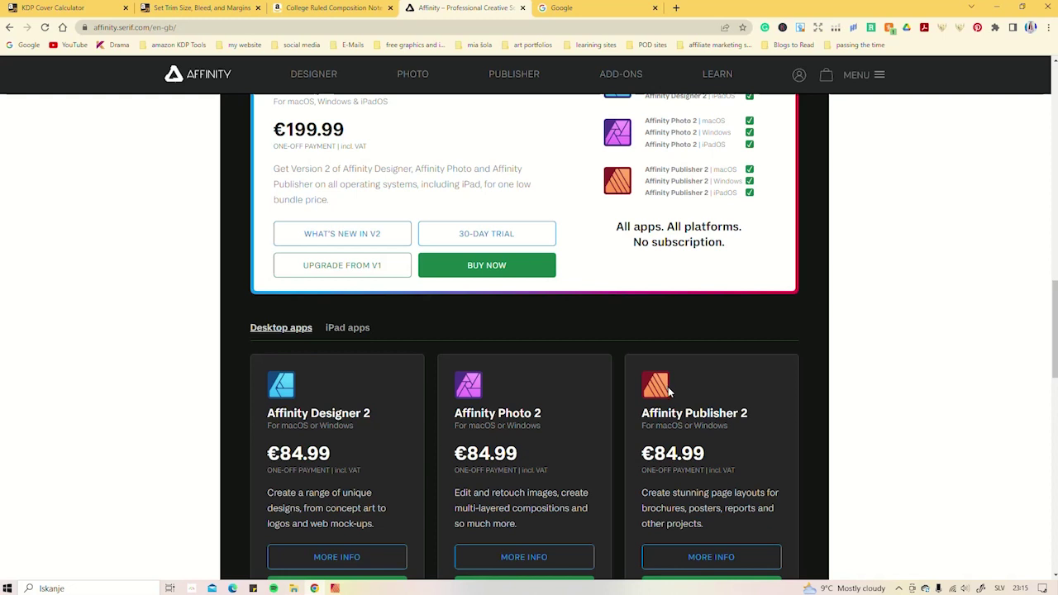
scroll(739, 407, "up", 1)
scroll(738, 409, "down", 2)
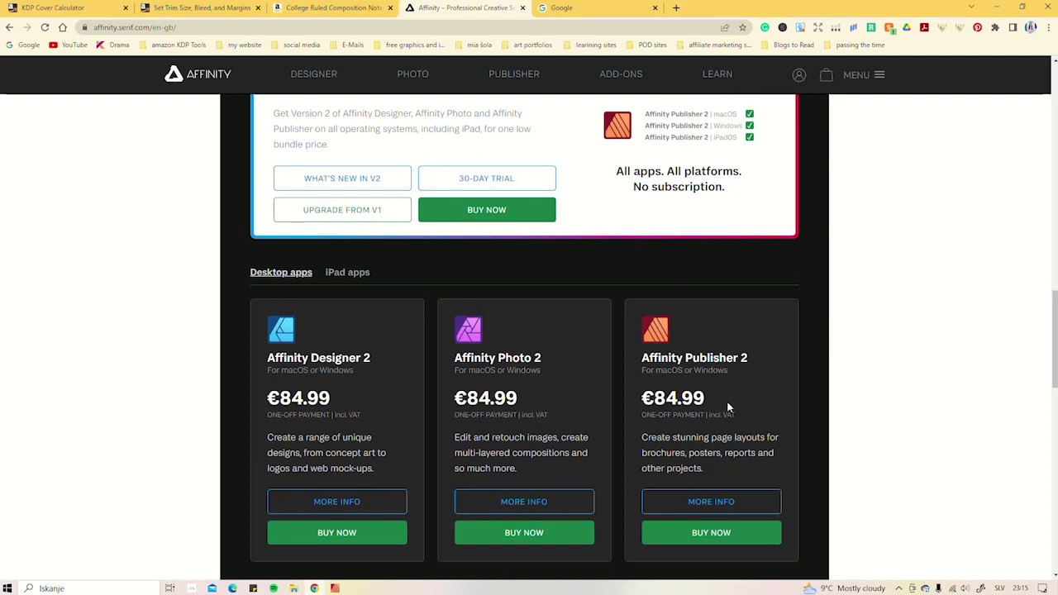
scroll(728, 405, "up", 2)
scroll(719, 372, "up", 1)
scroll(707, 331, "up", 1)
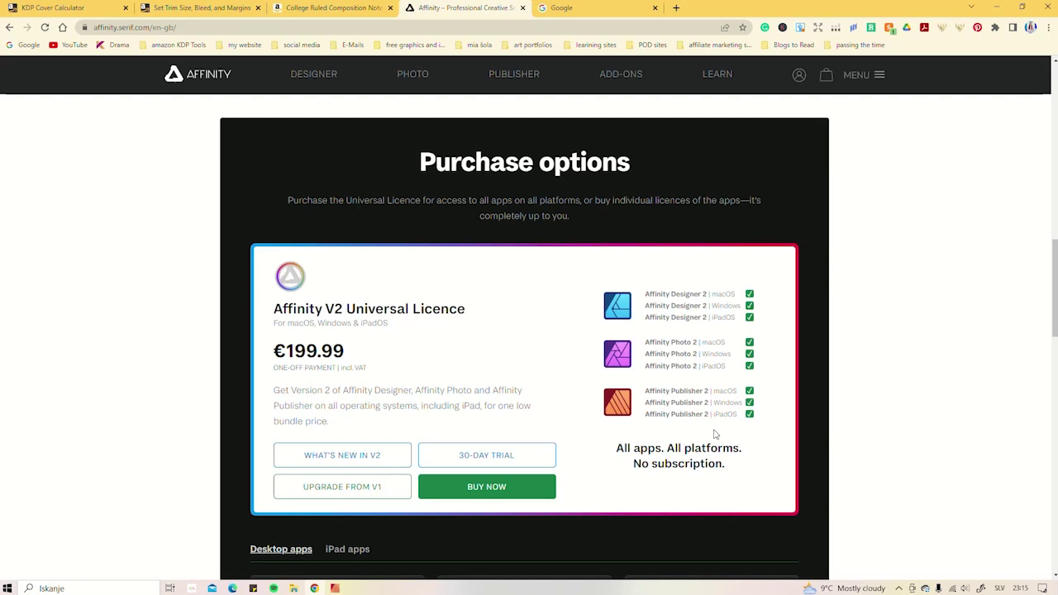
scroll(715, 434, "down", 1)
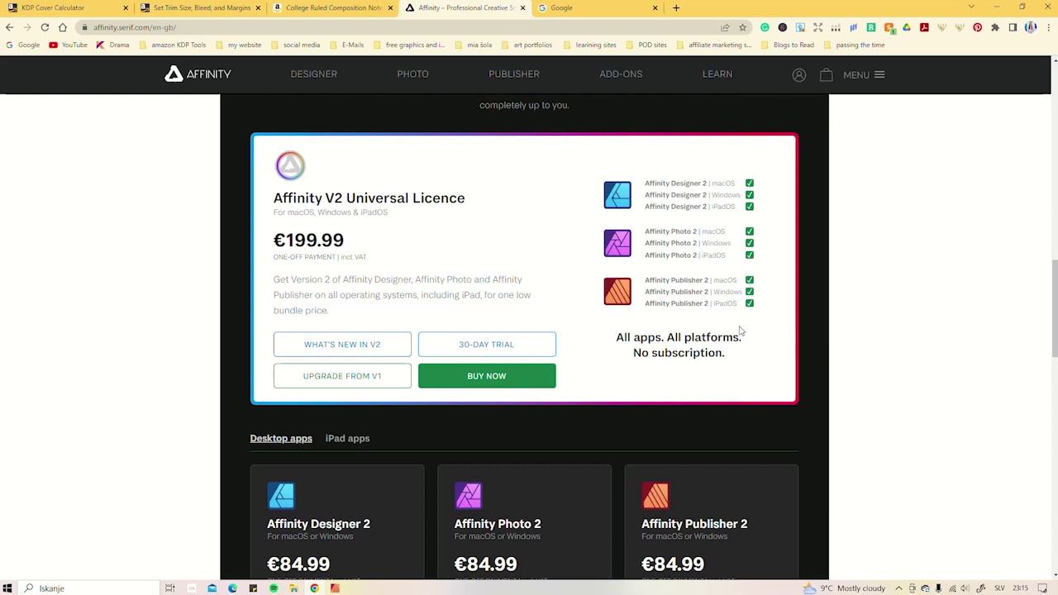
scroll(727, 347, "down", 2)
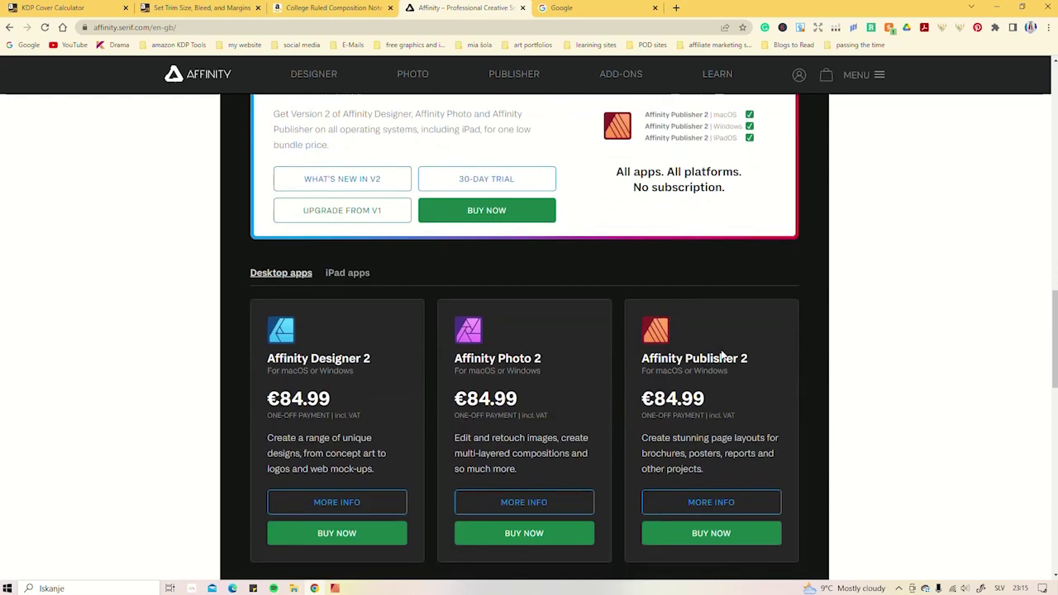
scroll(722, 356, "up", 6)
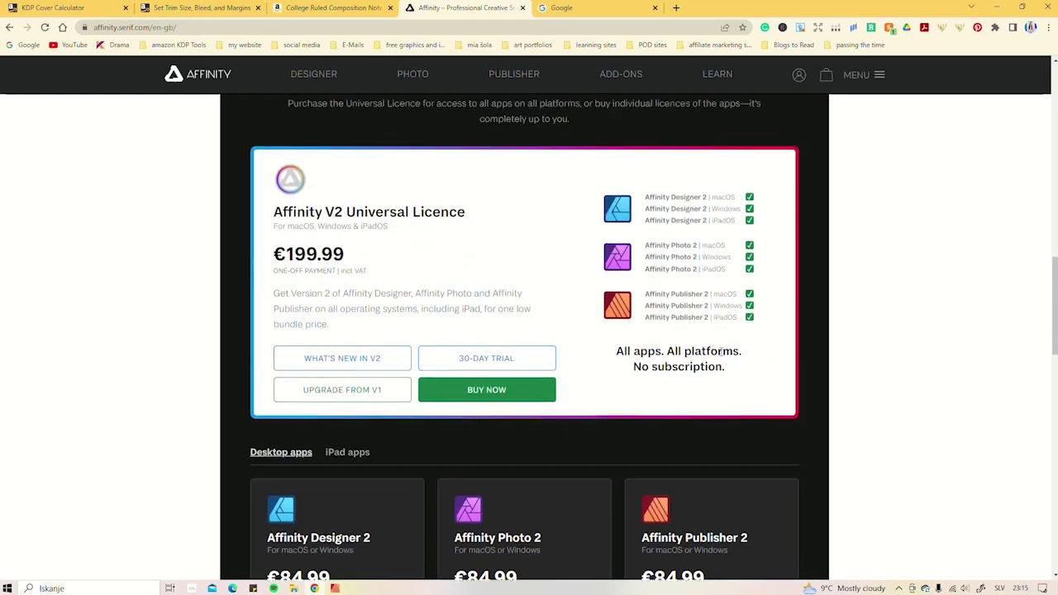
scroll(651, 254, "up", 1)
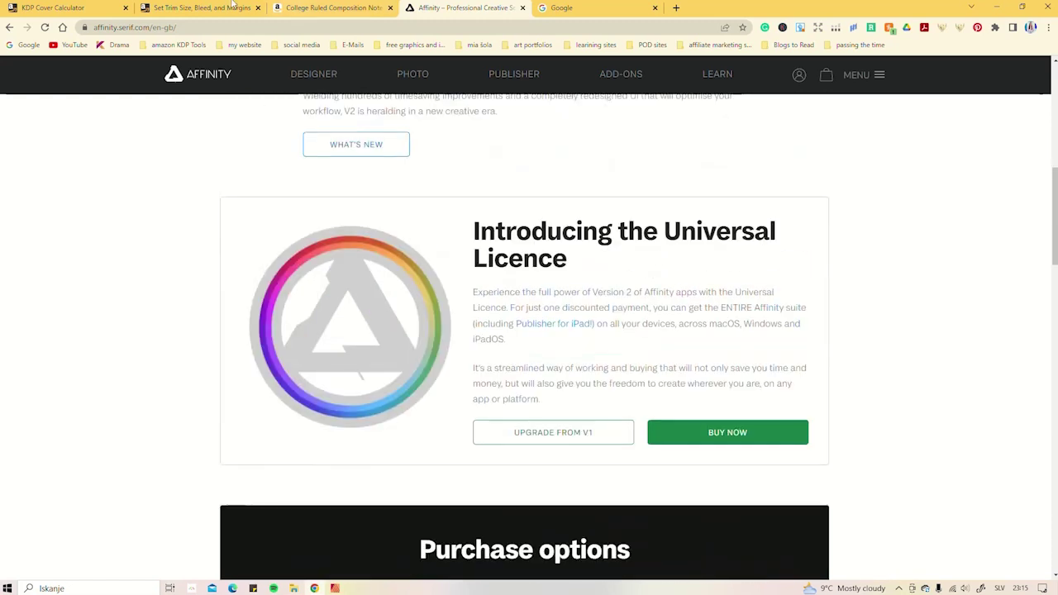
- Browse the College Ruled Composition Notebook listing, briefly checking a Unicorn wide-ruled notebook
left_click(332, 8)
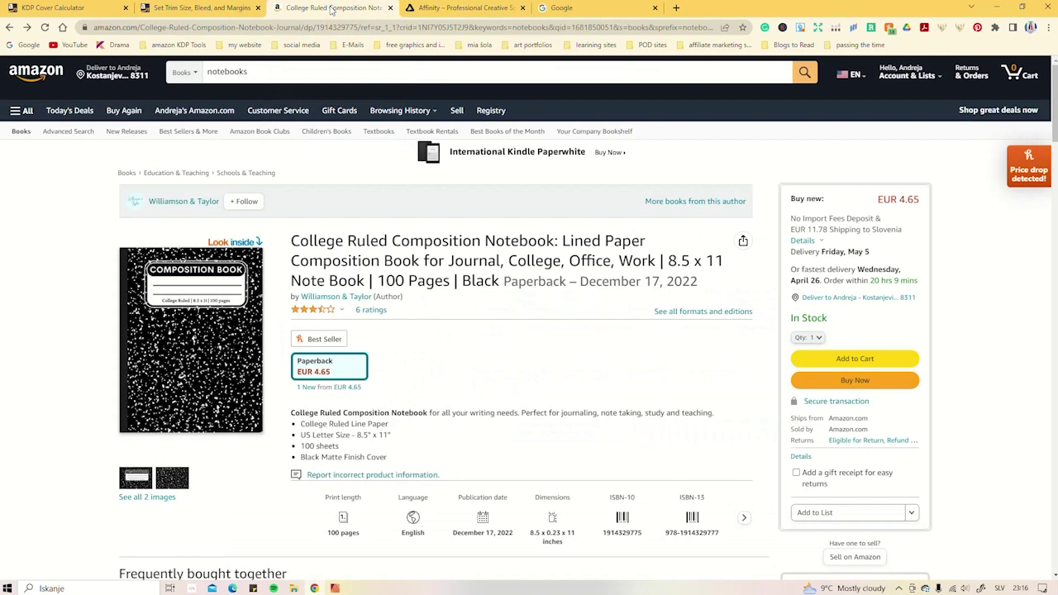
scroll(452, 331, "down", 2)
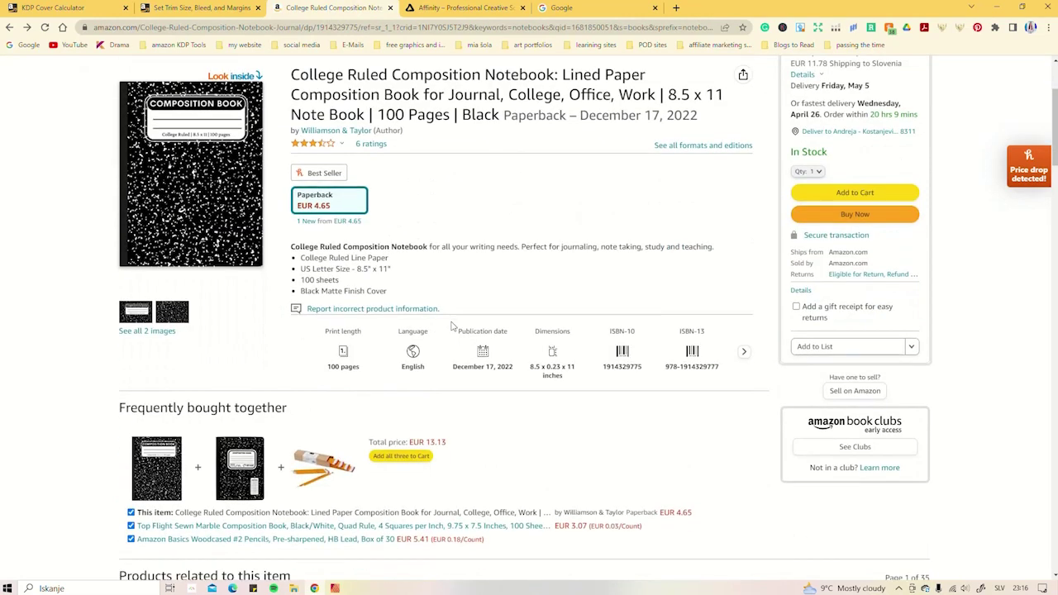
scroll(554, 310, "down", 3)
scroll(553, 310, "down", 3)
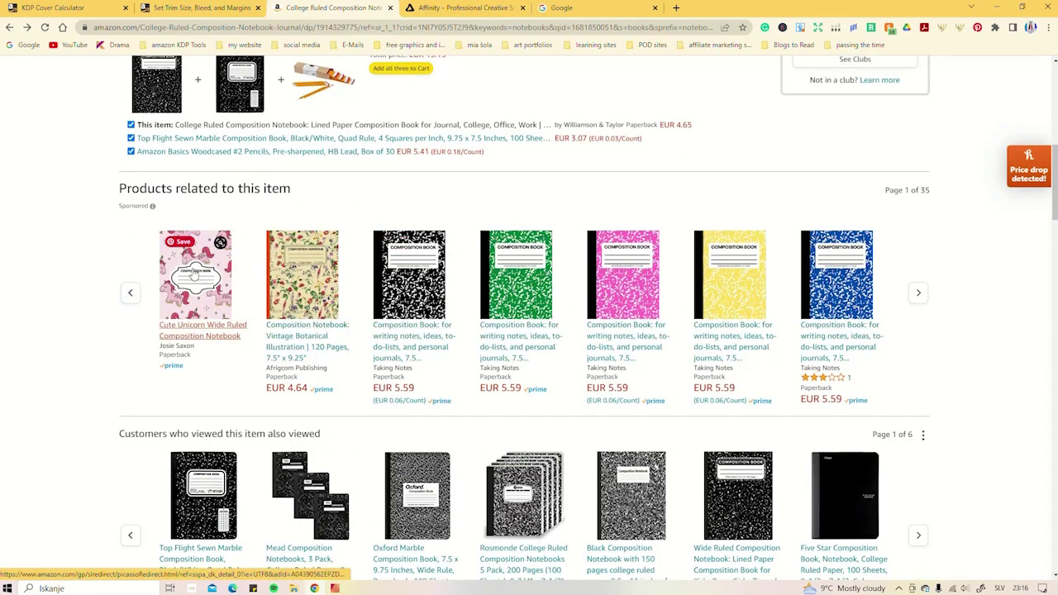
left_click(196, 275)
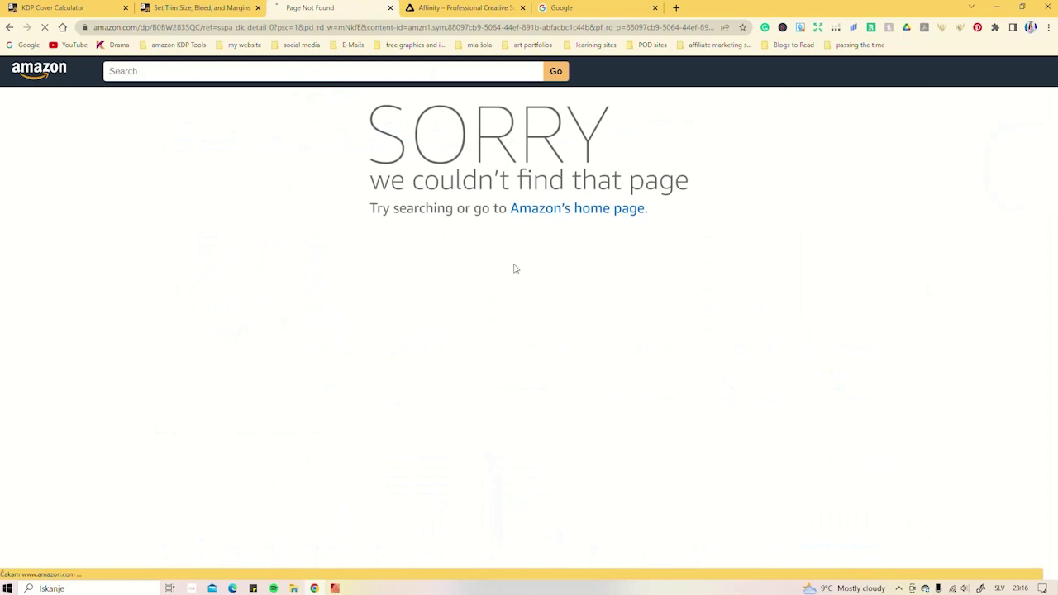
left_click(9, 29)
scroll(389, 318, "up", 5)
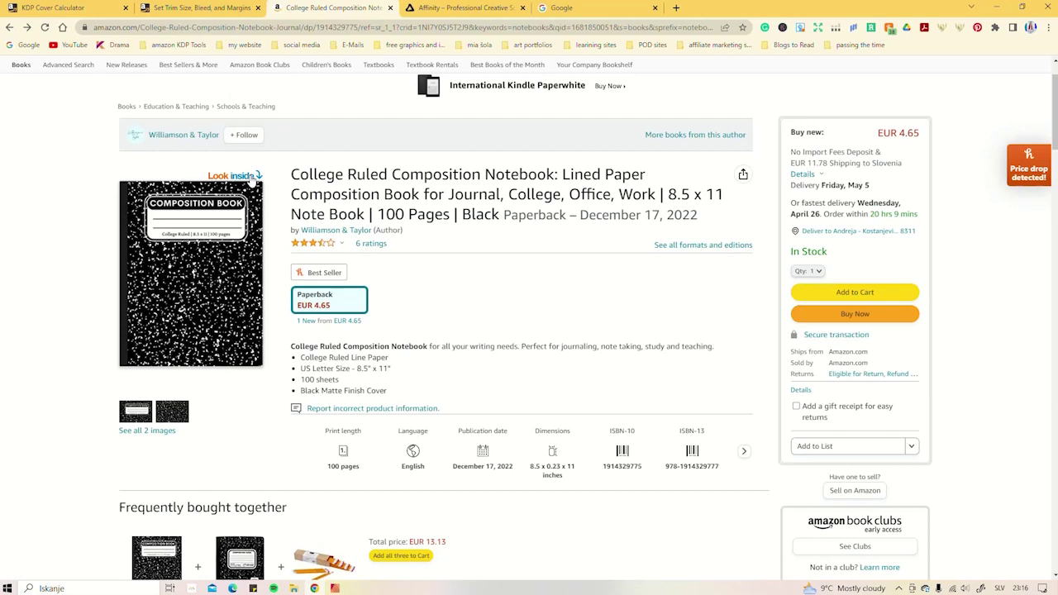
- Preview the notebook's lined interior sample pages, then close the preview
left_click(252, 174)
left_click(517, 256)
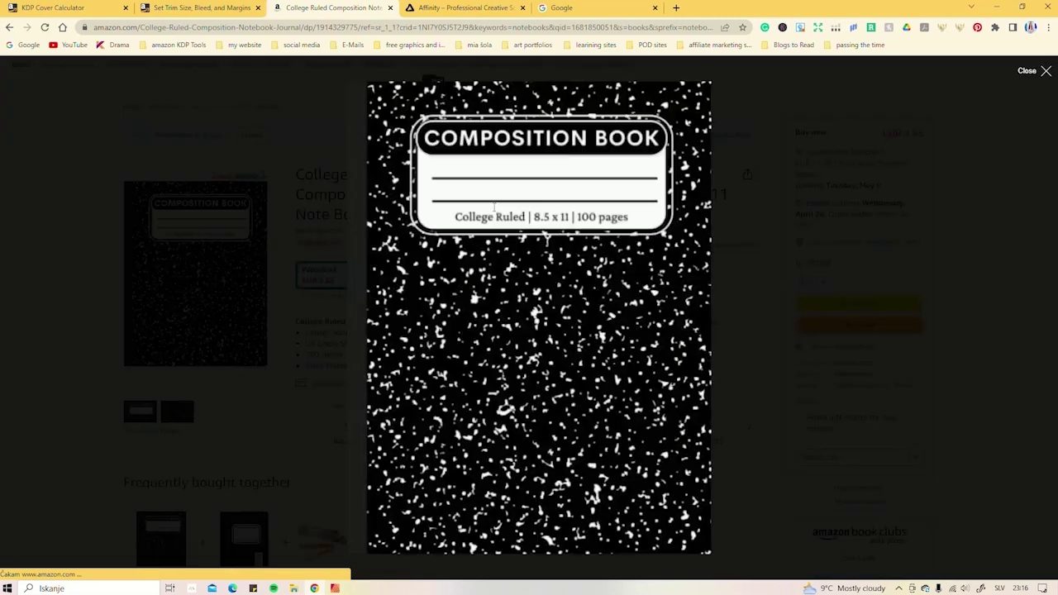
scroll(476, 263, "down", 10)
scroll(477, 263, "down", 6)
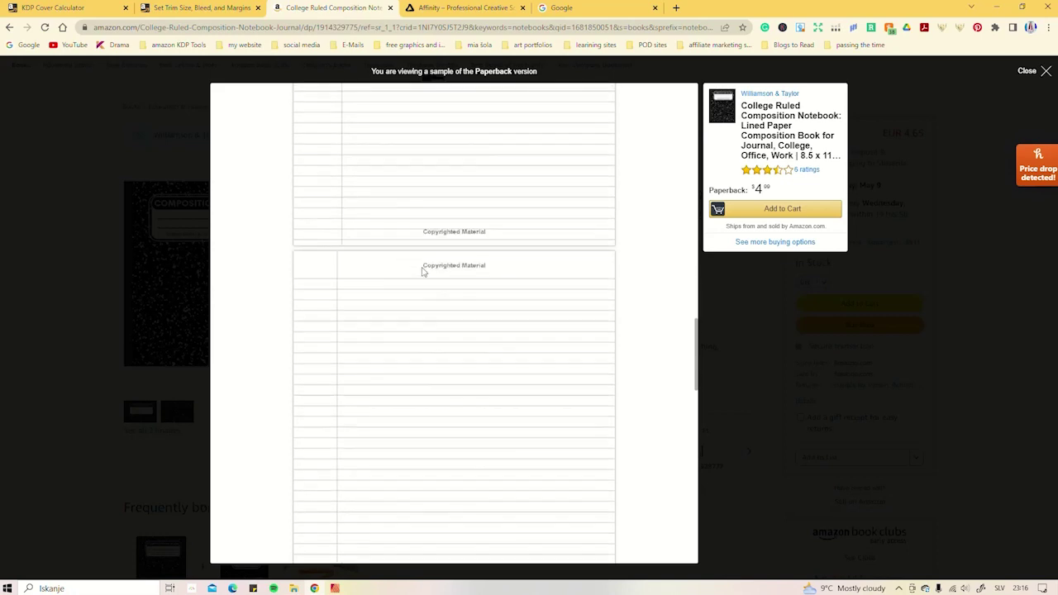
scroll(430, 355, "down", 5)
scroll(338, 423, "down", 4)
scroll(394, 240, "down", 5)
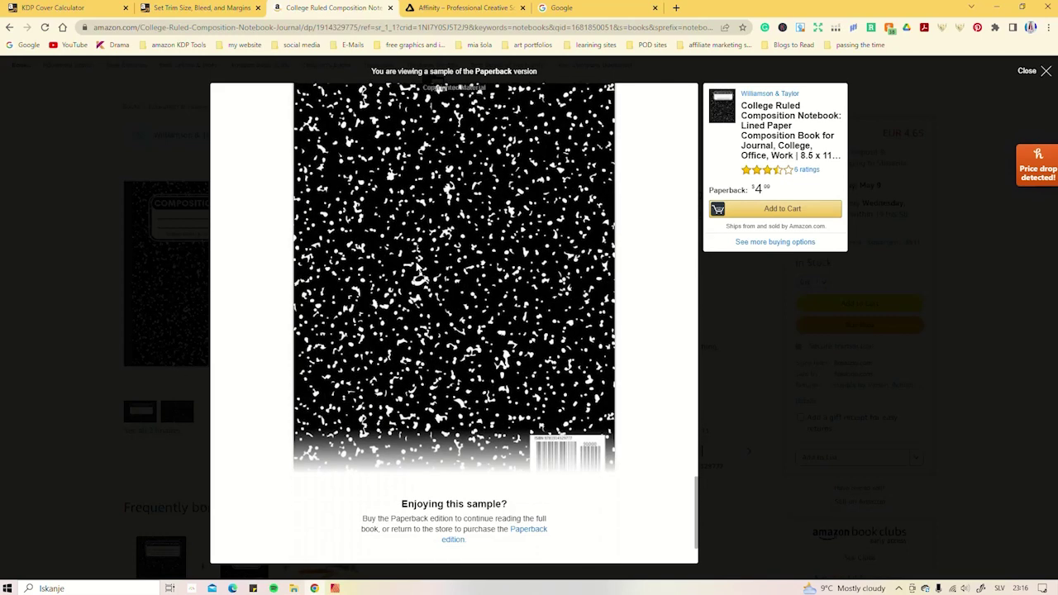
scroll(474, 269, "up", 7)
scroll(474, 270, "up", 3)
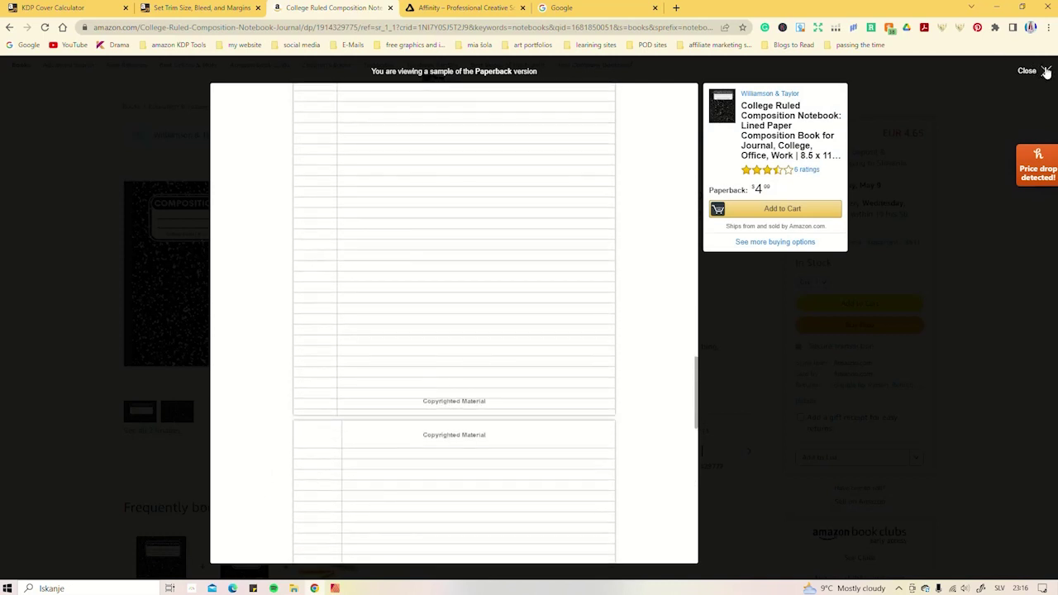
left_click(1045, 71)
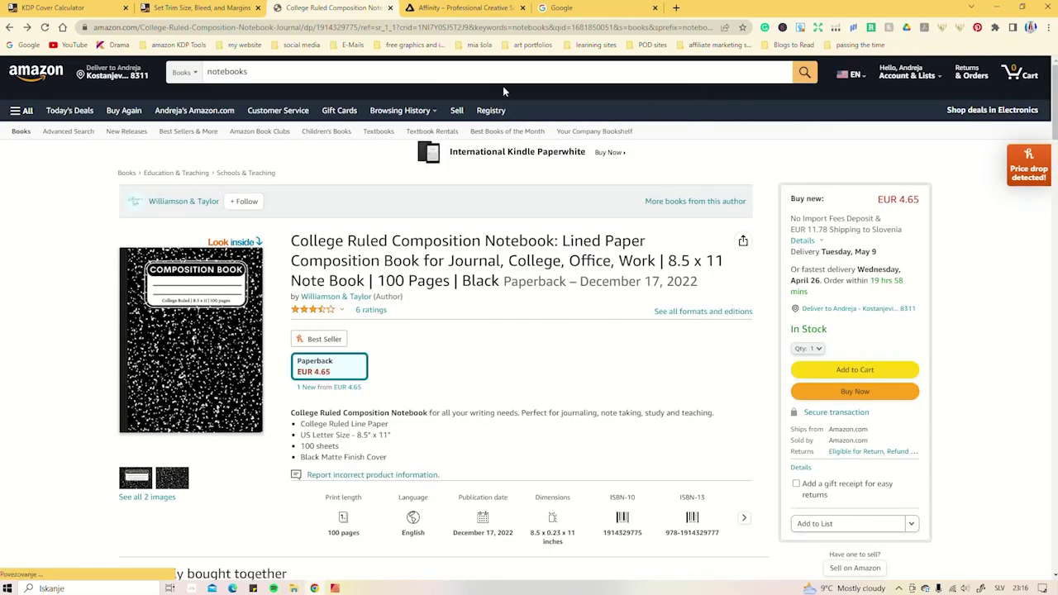
- In the KDP bleed examples table, highlight the 8.5" x 11" trim and its 8.625" x 11.25" bleed size
left_click(196, 7)
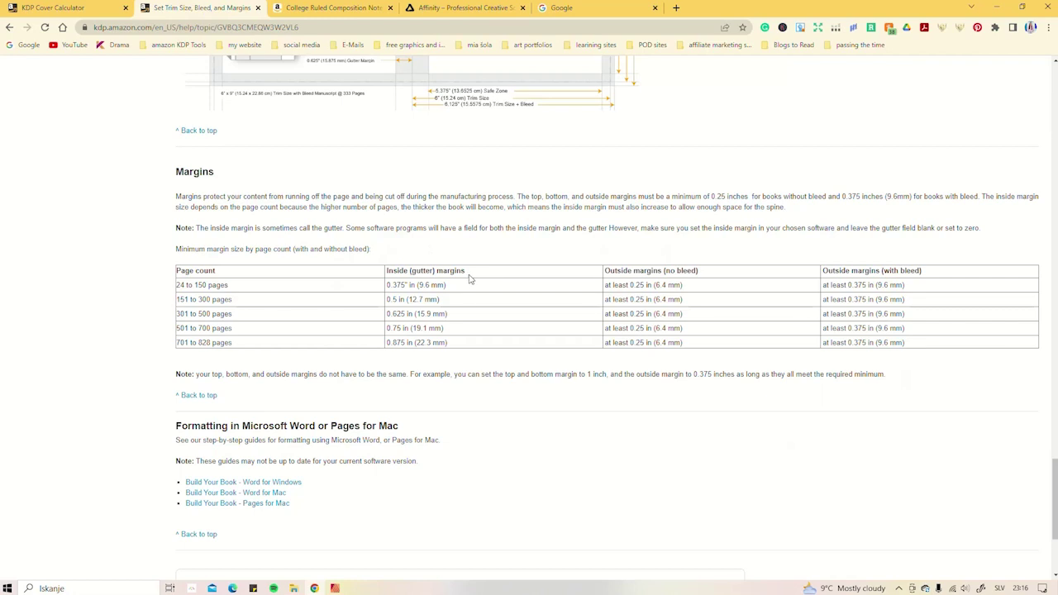
scroll(471, 279, "up", 4)
scroll(579, 286, "up", 3)
scroll(704, 279, "down", 8)
scroll(207, 174, "up", 2)
scroll(701, 260, "up", 15)
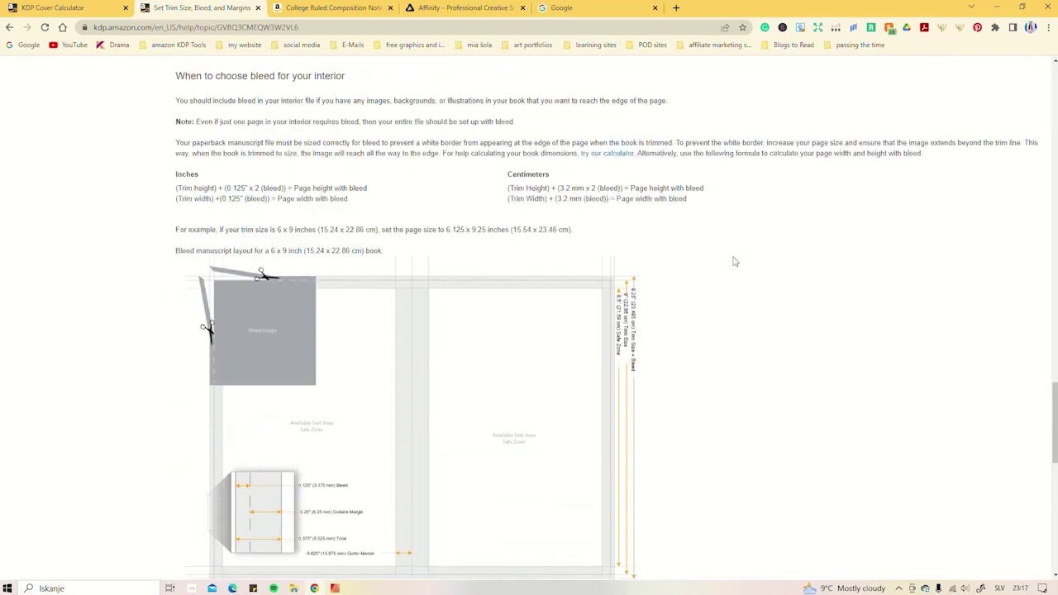
scroll(734, 263, "up", 2)
scroll(734, 263, "down", 2)
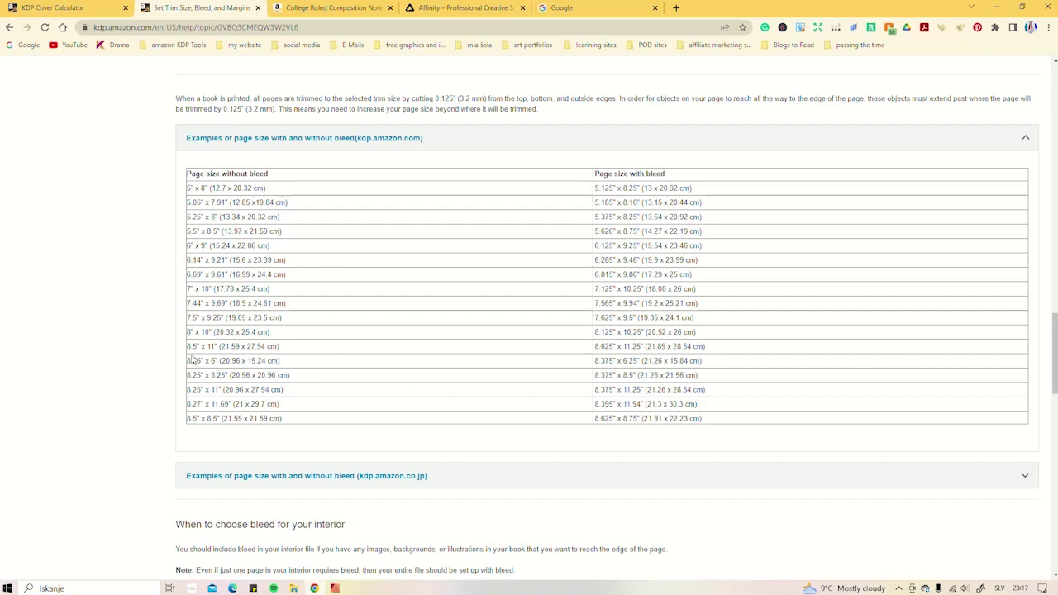
left_click_drag(187, 348, 214, 347)
left_click_drag(595, 346, 716, 349)
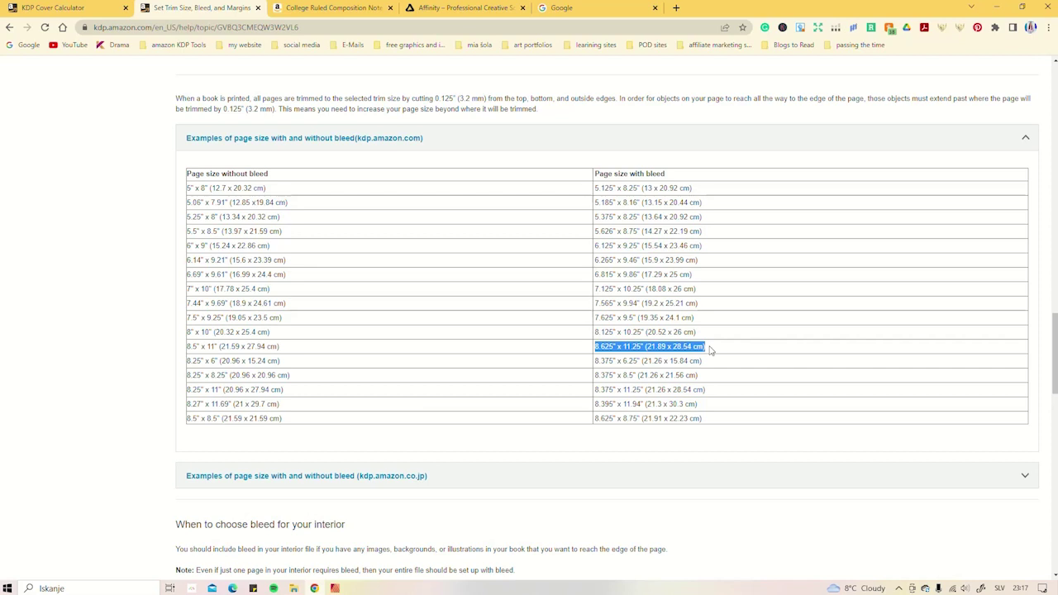
- Review the KDP bleed examples, highlight the 0.125" trim amount, and move on to the Margins table
scroll(710, 351, "down", 4)
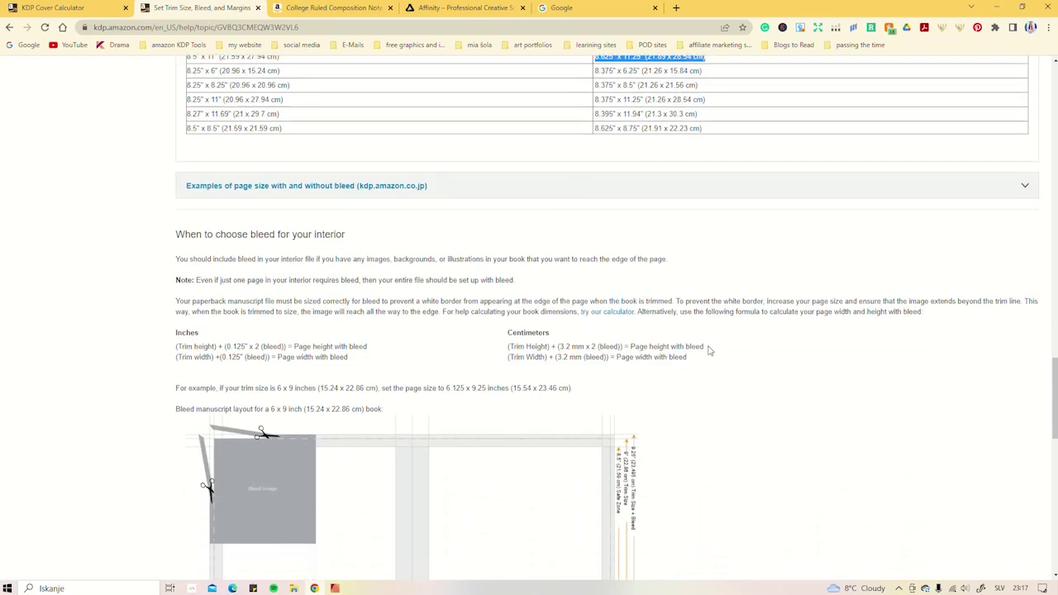
scroll(709, 350, "down", 3)
scroll(710, 350, "down", 1)
scroll(710, 351, "up", 7)
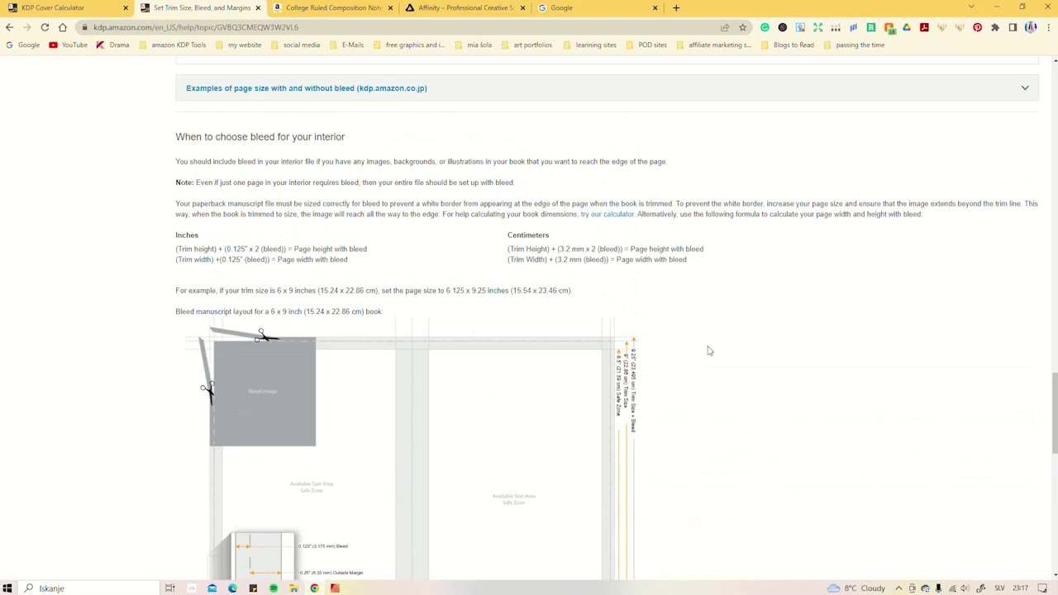
scroll(709, 351, "up", 2)
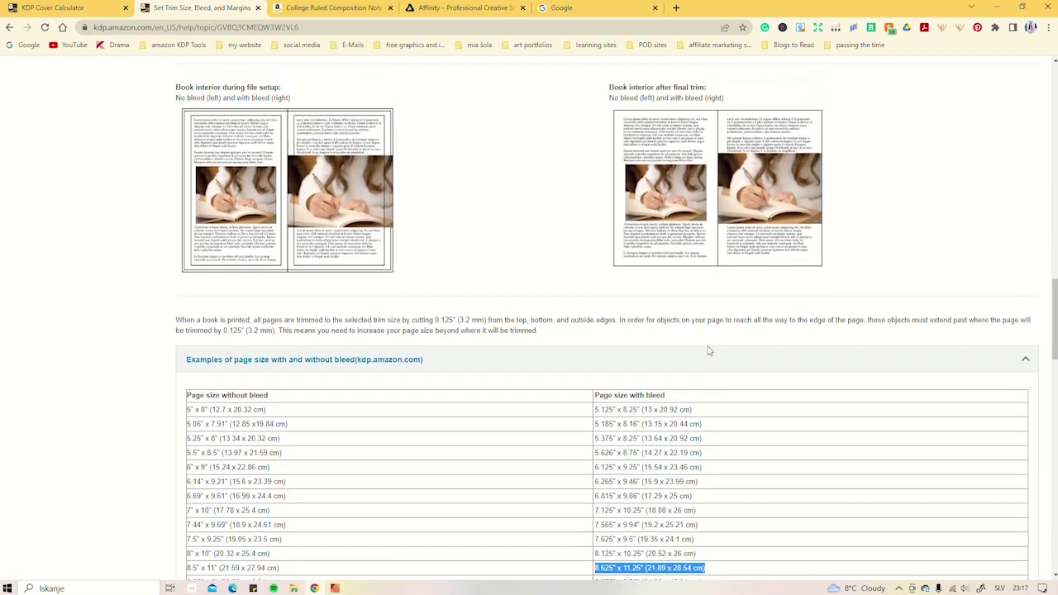
scroll(445, 320, "up", 2)
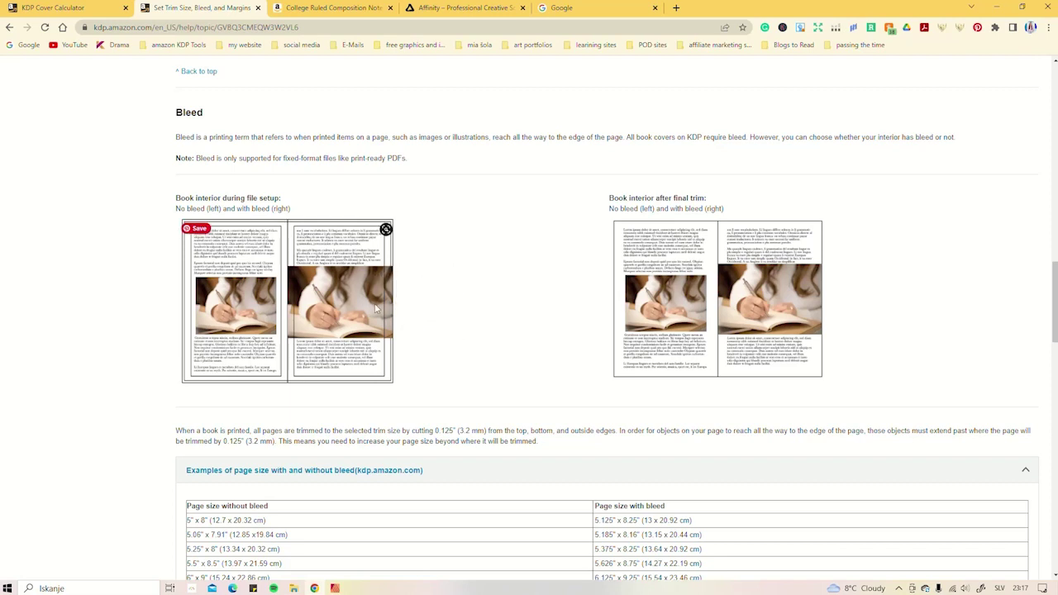
scroll(691, 301, "down", 3)
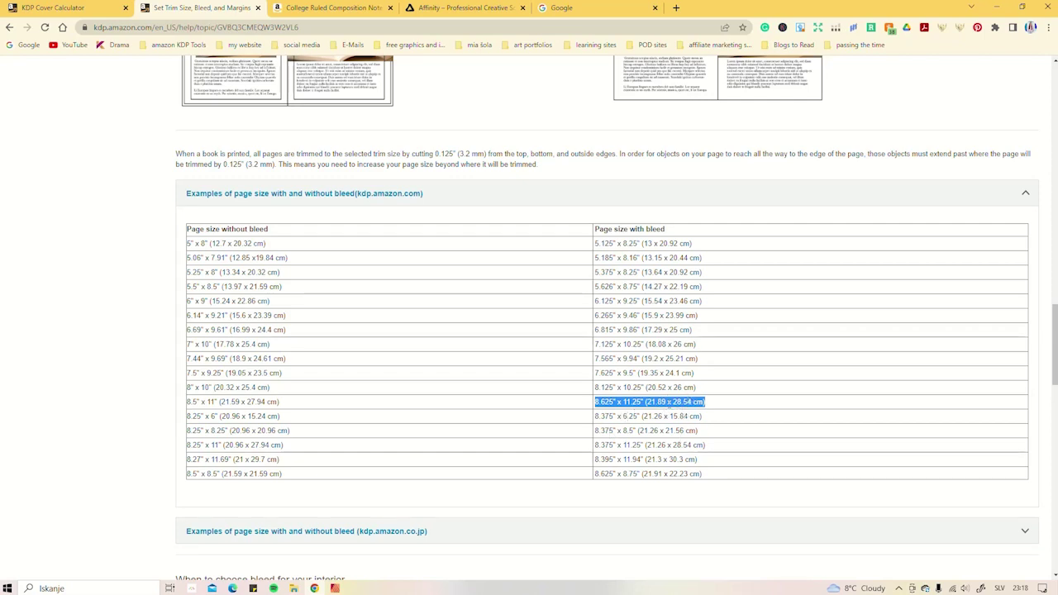
scroll(584, 376, "down", 10)
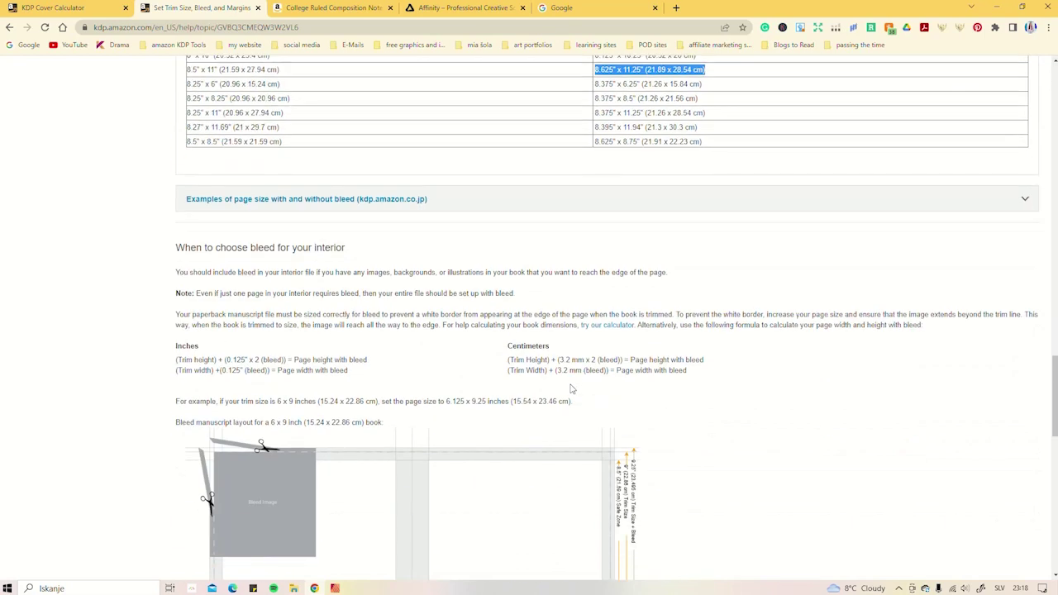
scroll(440, 369, "down", 2)
scroll(437, 250, "up", 10)
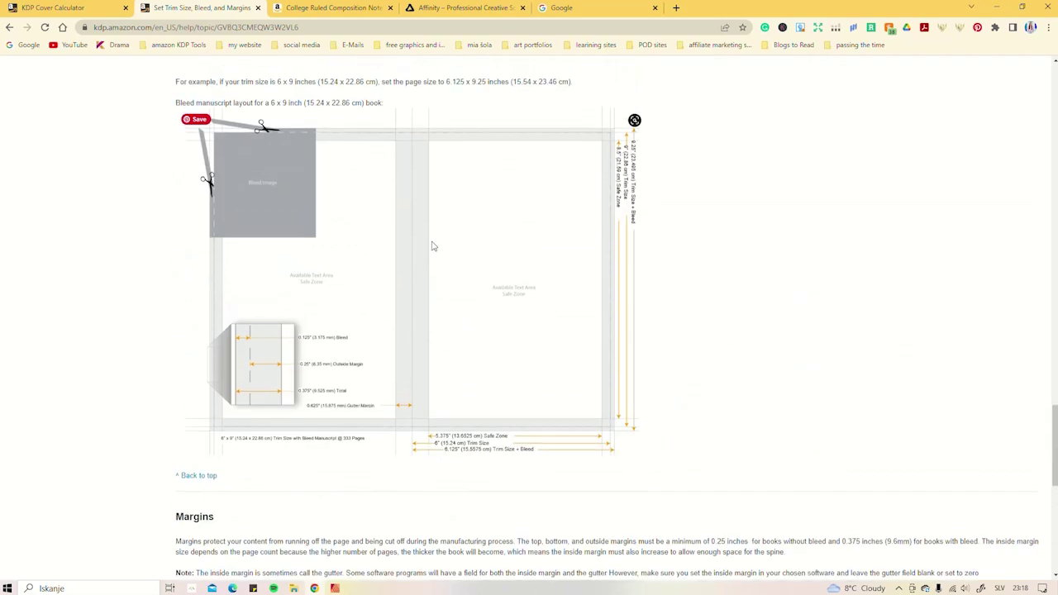
scroll(425, 252, "up", 1)
left_click_drag(435, 264, 452, 265)
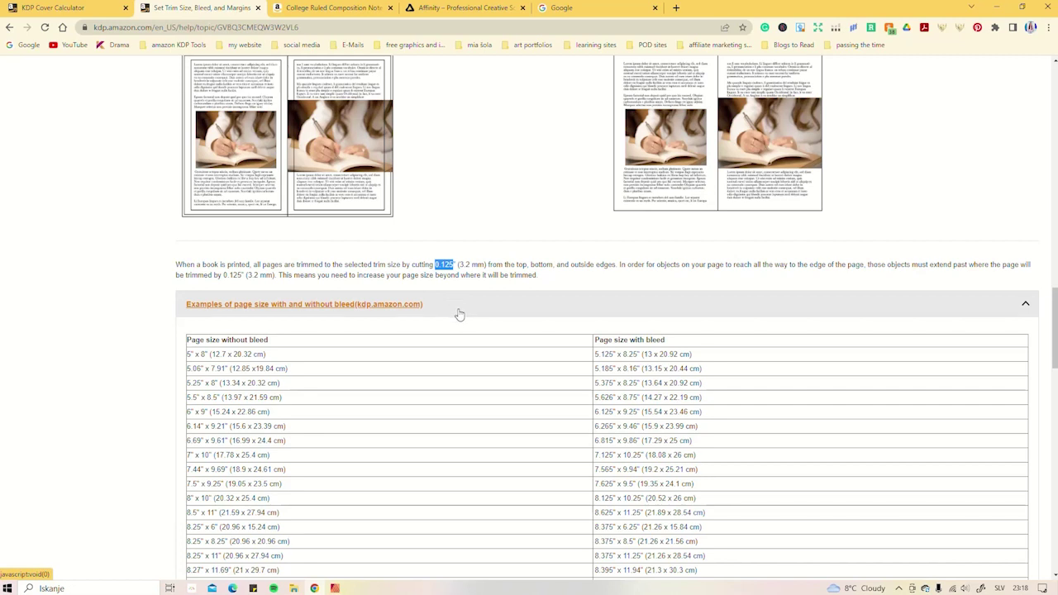
scroll(456, 319, "down", 10)
scroll(440, 323, "down", 5)
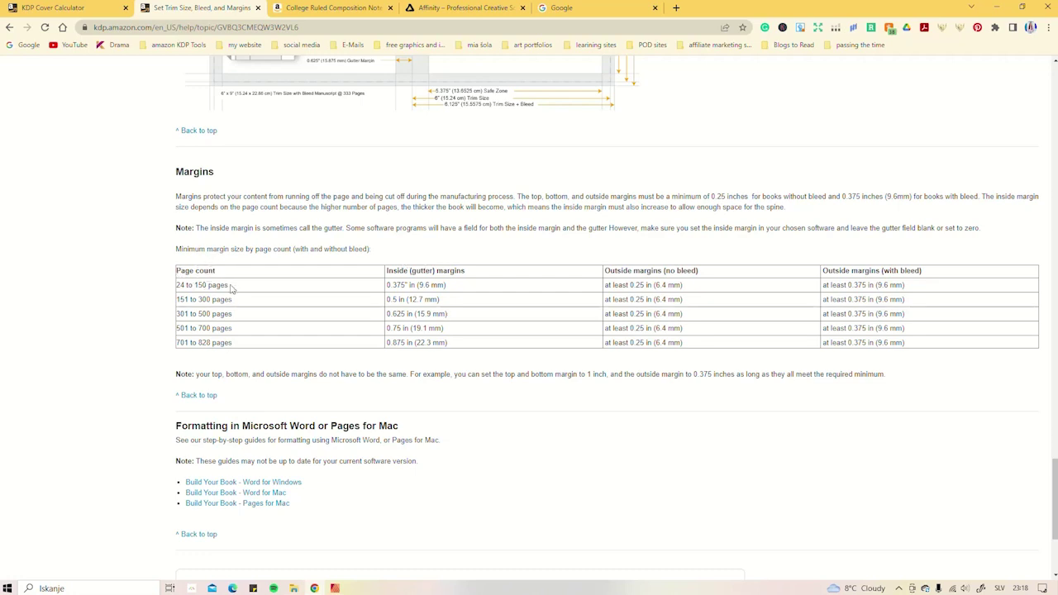
- Highlight '24 to 150 pages', the 0.375" inside and outside margins, and the 1 inch top/bottom example
left_click_drag(227, 285, 175, 285)
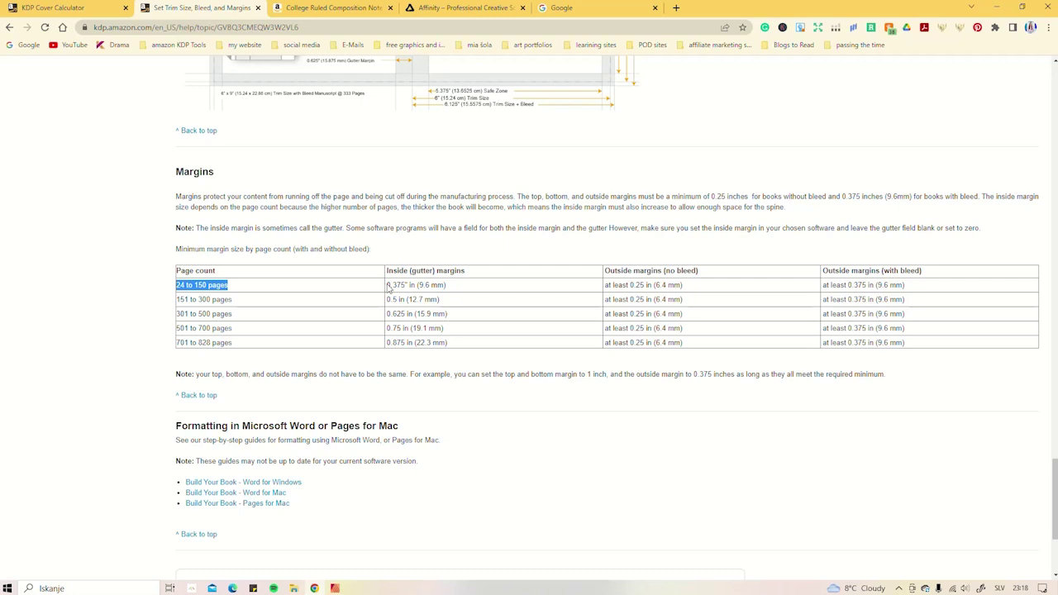
left_click_drag(388, 285, 408, 285)
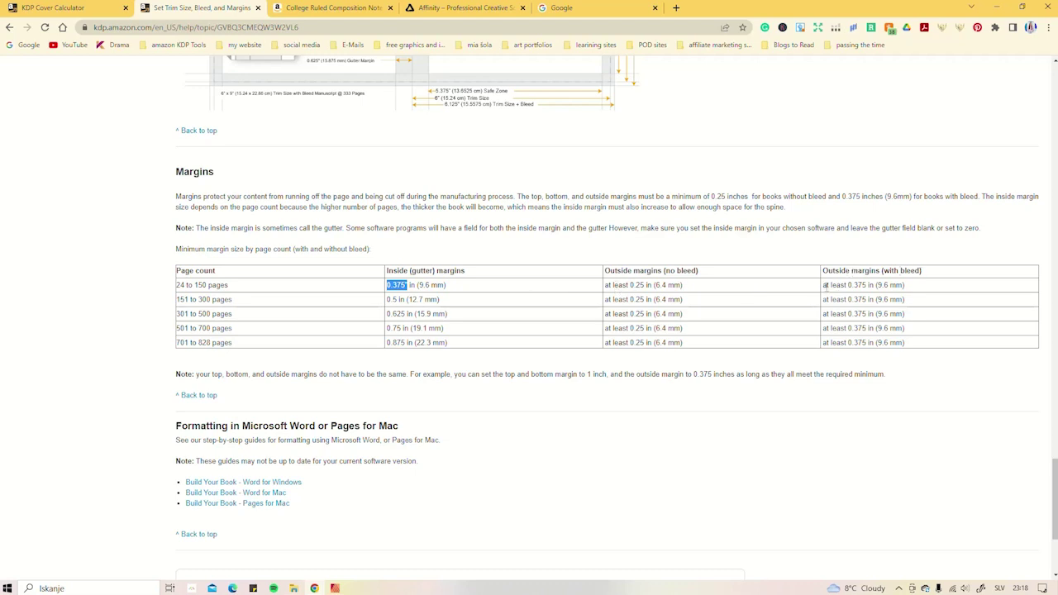
left_click_drag(824, 285, 867, 286)
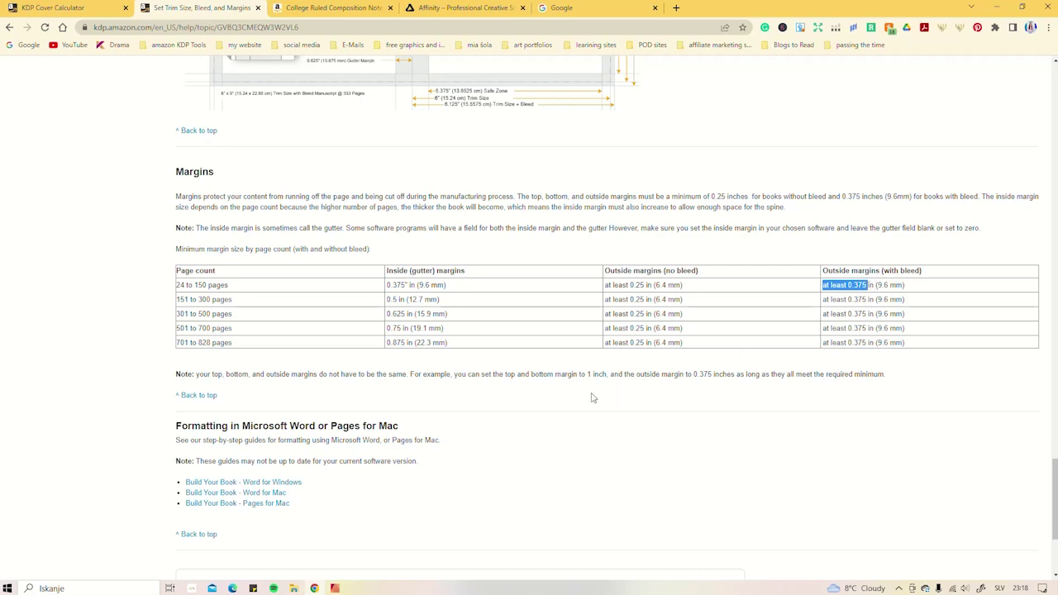
left_click_drag(588, 375, 607, 374)
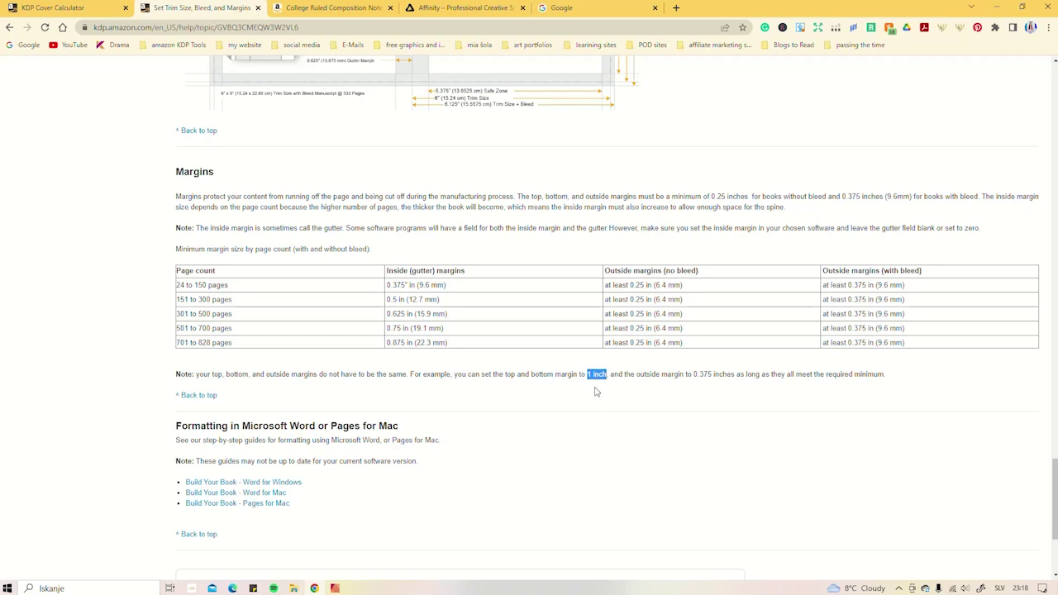
scroll(596, 398, "up", 2)
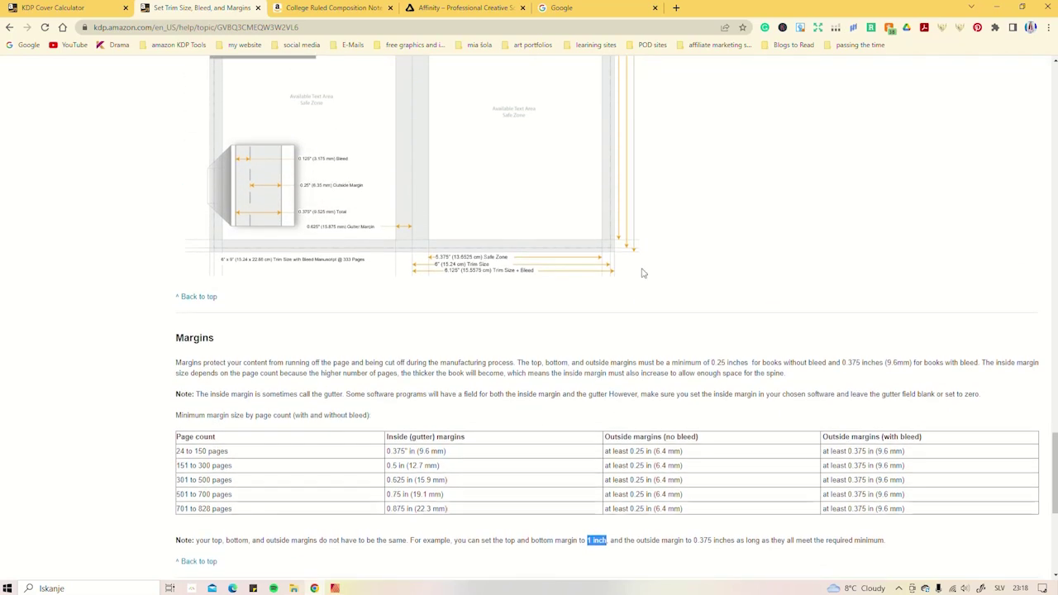
- Start a new Affinity Publisher document with 120 pages, keeping the default master page enabled
left_click(335, 588)
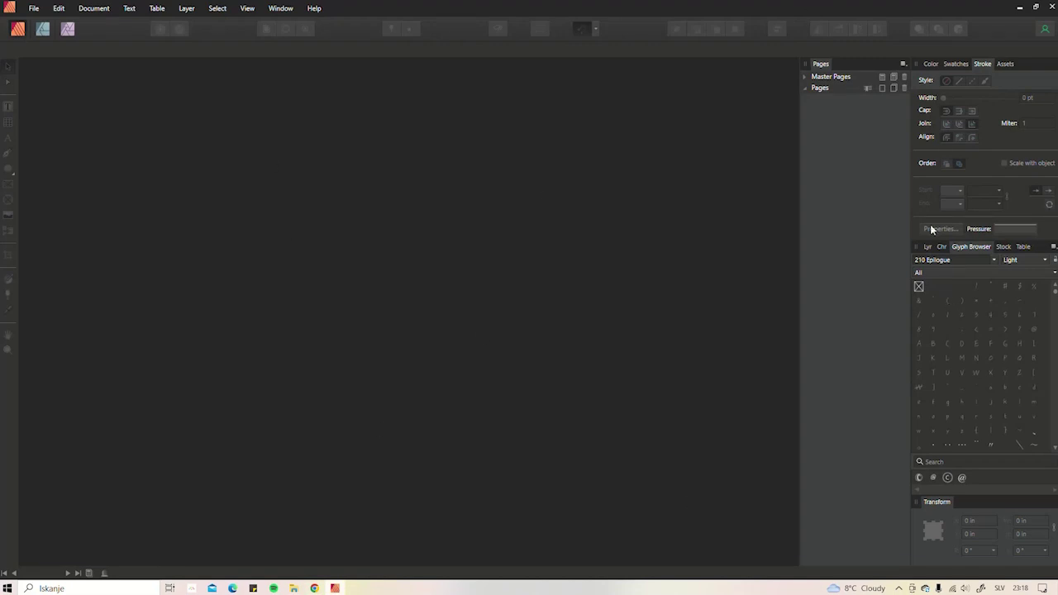
left_click(34, 10)
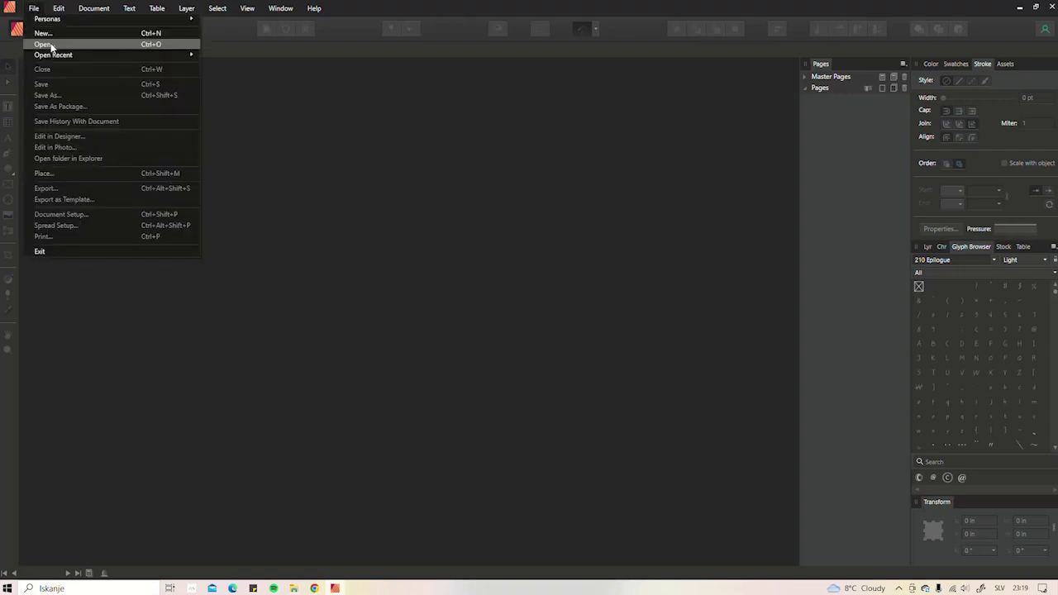
left_click(43, 33)
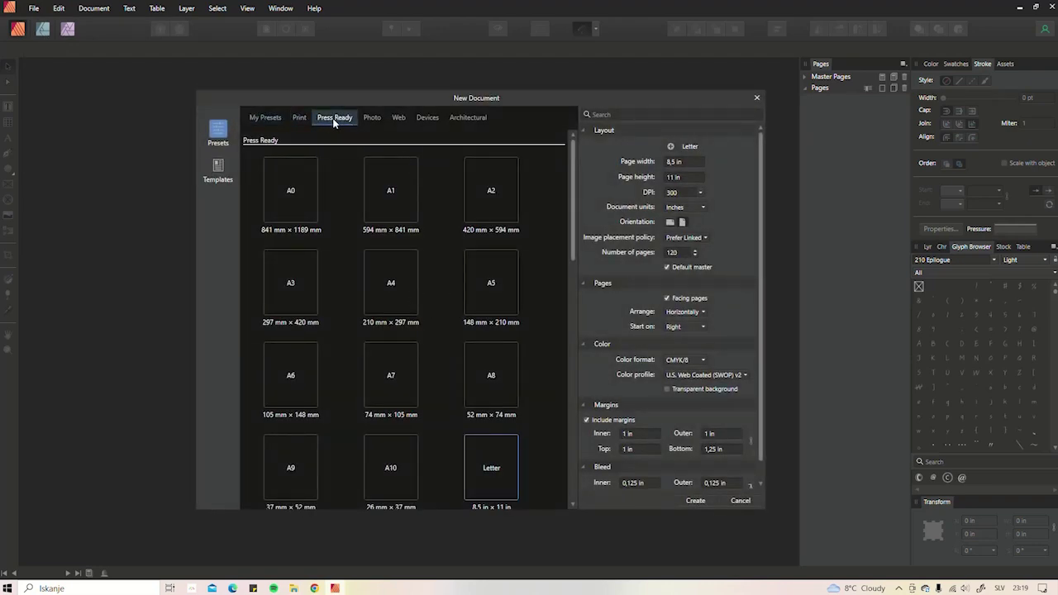
scroll(483, 449, "down", 2)
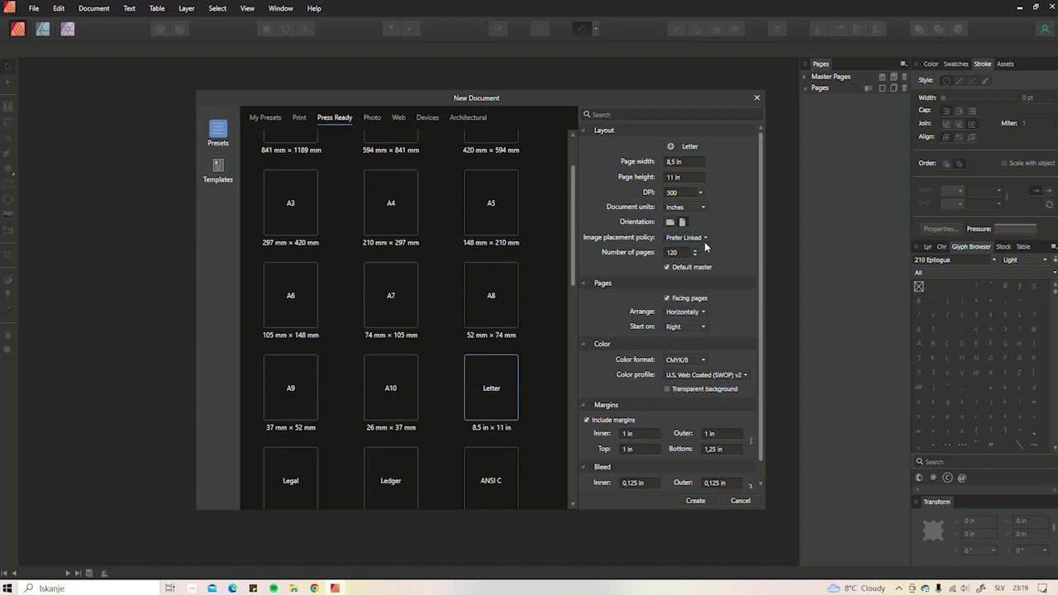
left_click(660, 252)
left_click(668, 268)
left_click(668, 268)
- Set the margins to 0.375 in inner/outer and 1 in top/bottom
scroll(674, 331, "down", 1)
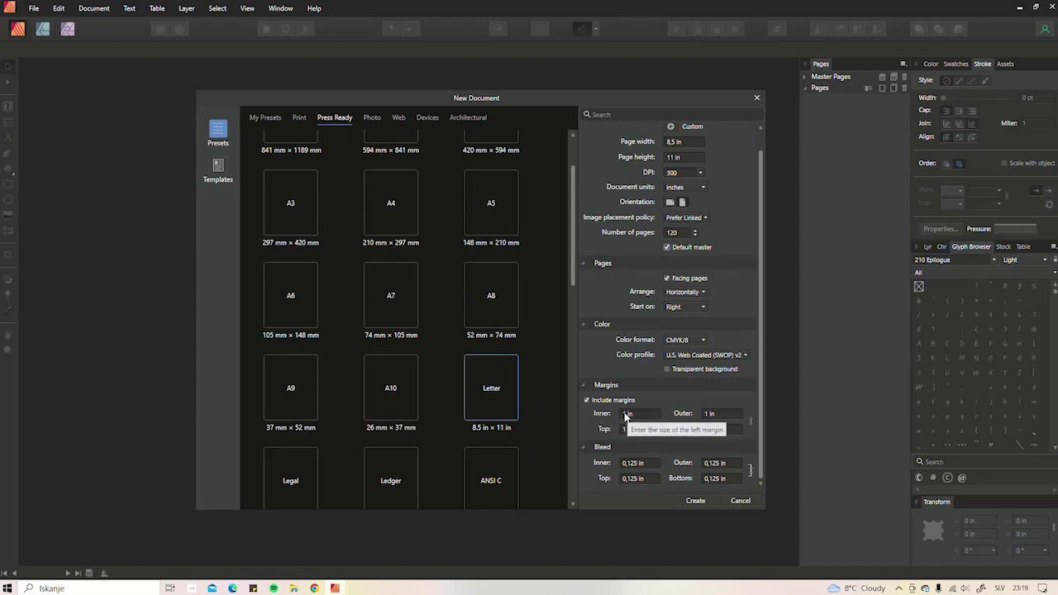
left_click(624, 415)
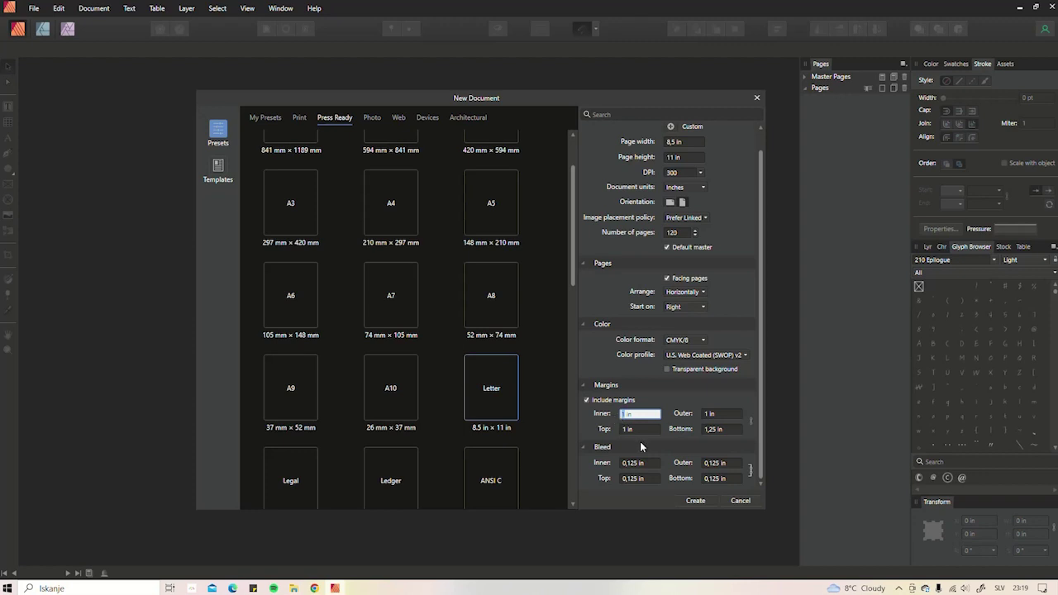
type("0,375")
key("Return")
left_click(710, 416)
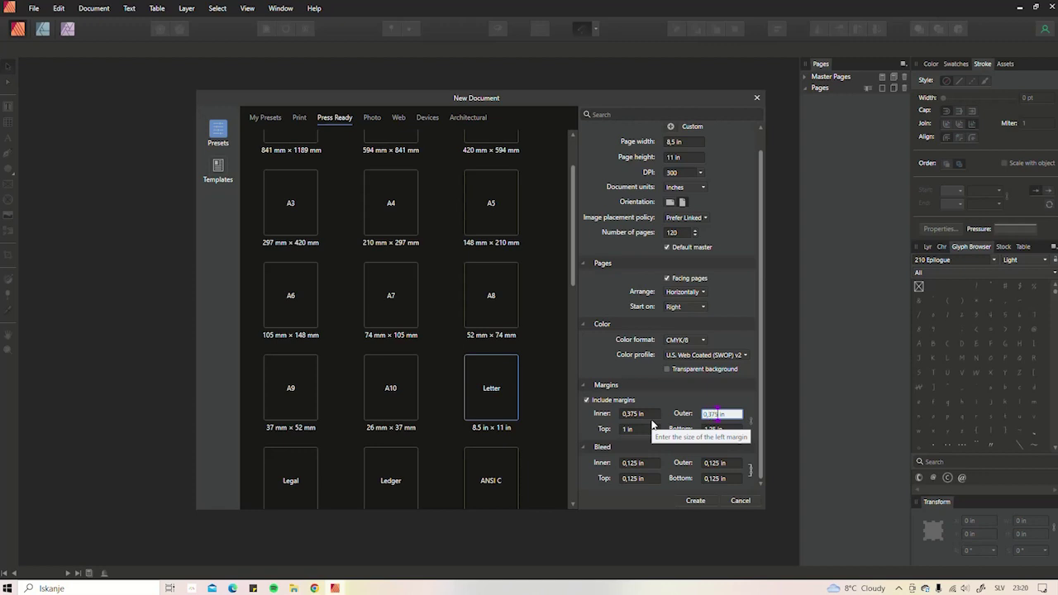
left_click(715, 431)
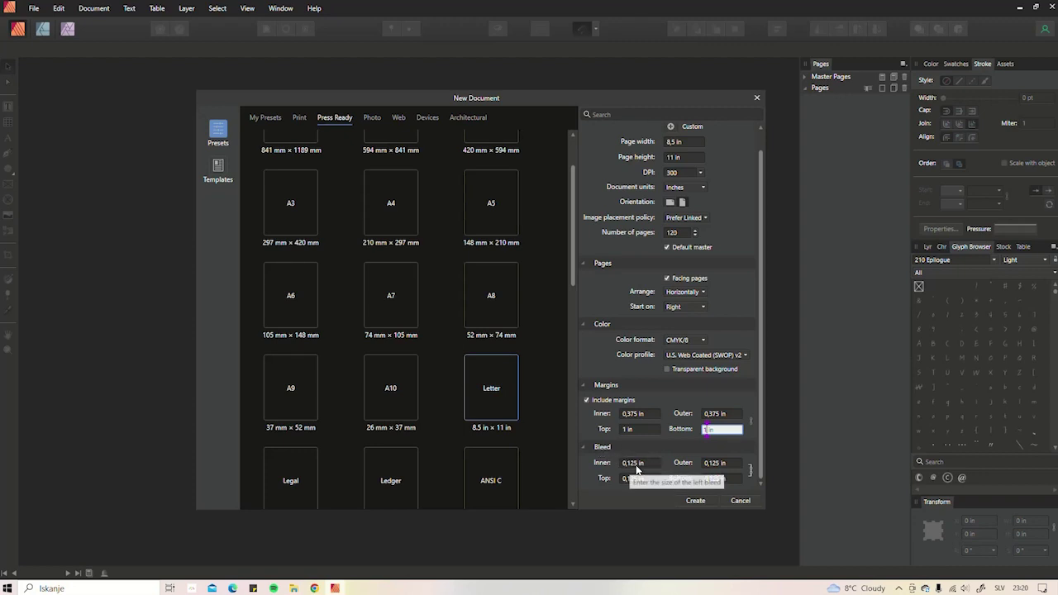
- Create the 120-page document and pan around its single first page and facing spreads
left_click(696, 502)
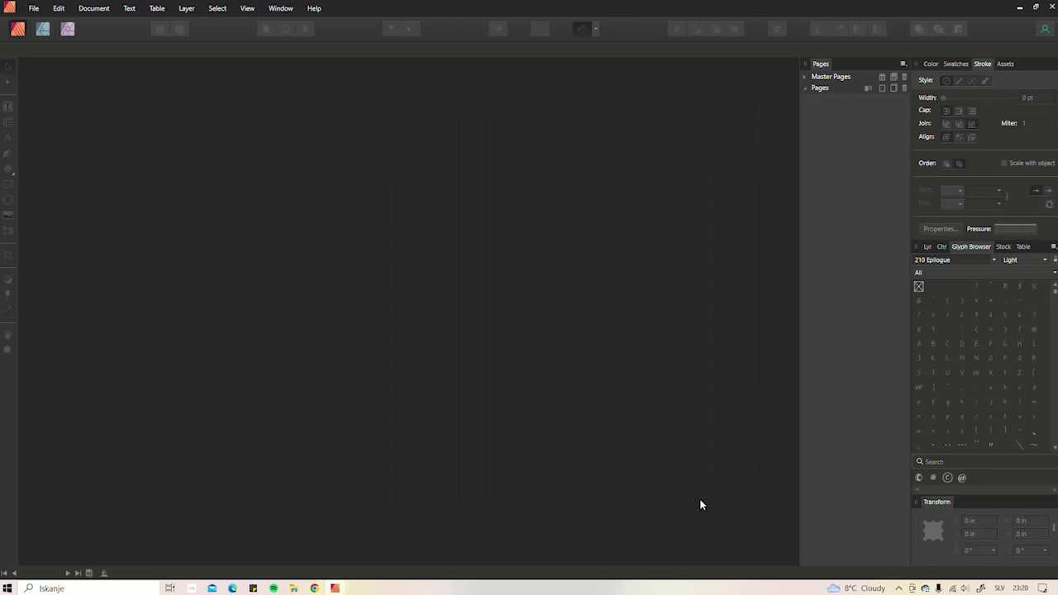
scroll(400, 309, "down", 4)
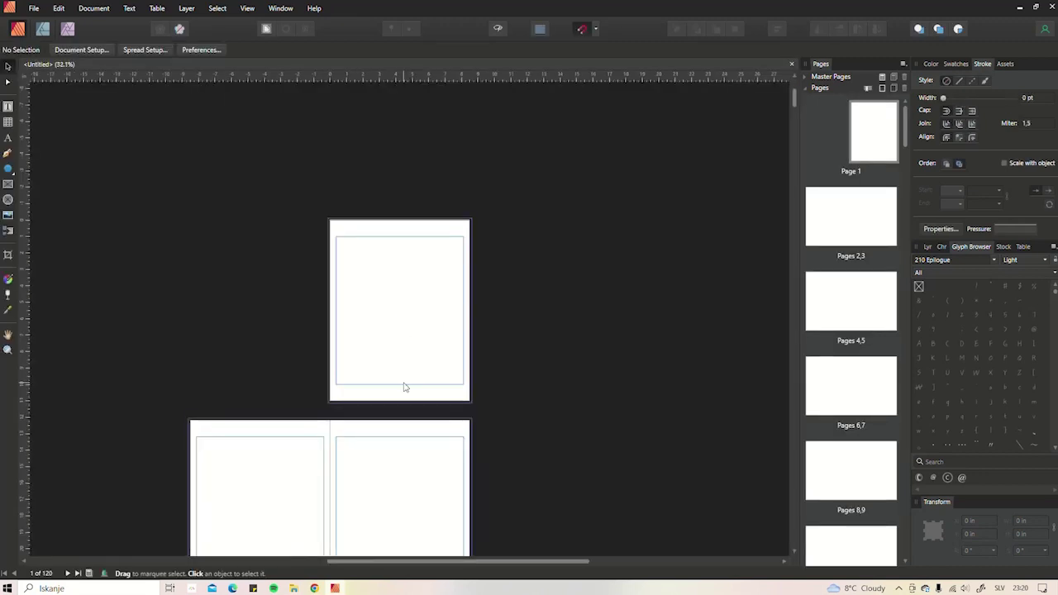
left_click_drag(428, 373, 577, 290)
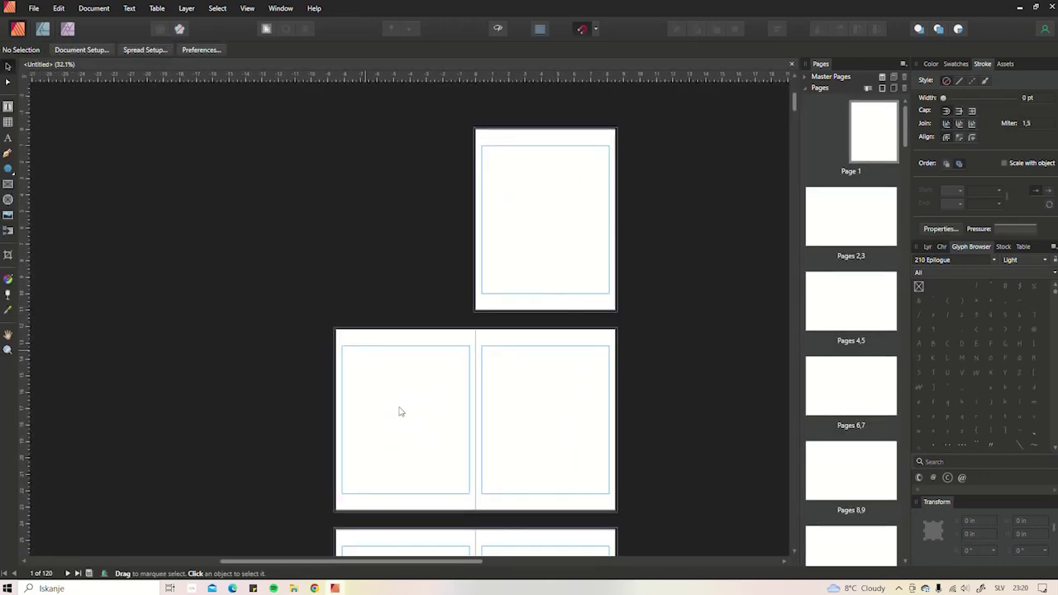
scroll(510, 327, "down", 2)
scroll(545, 377, "down", 5)
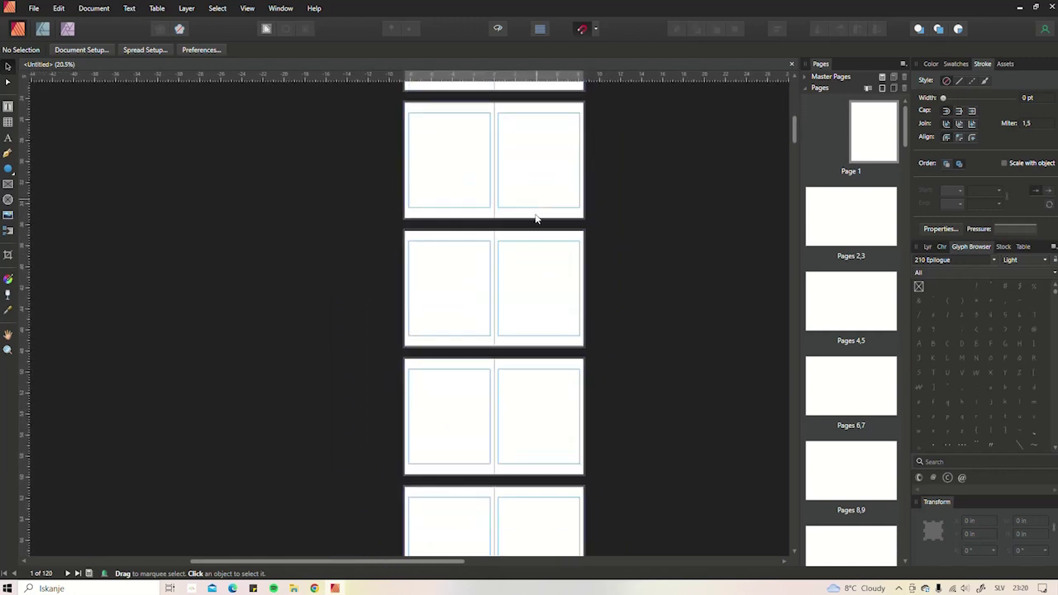
scroll(538, 413, "down", 1)
scroll(546, 397, "up", 4)
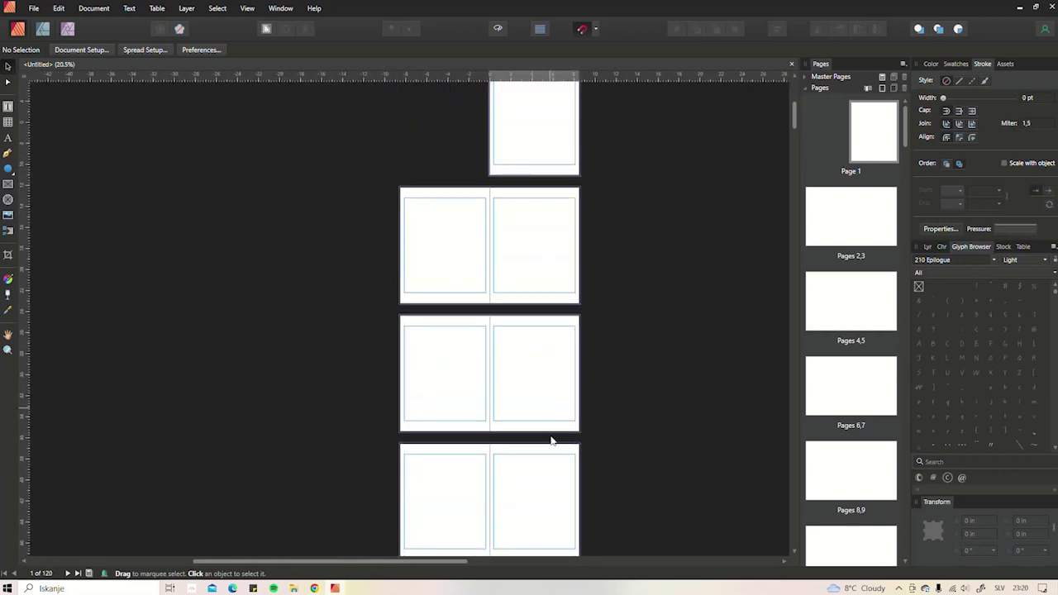
scroll(524, 385, "up", 2)
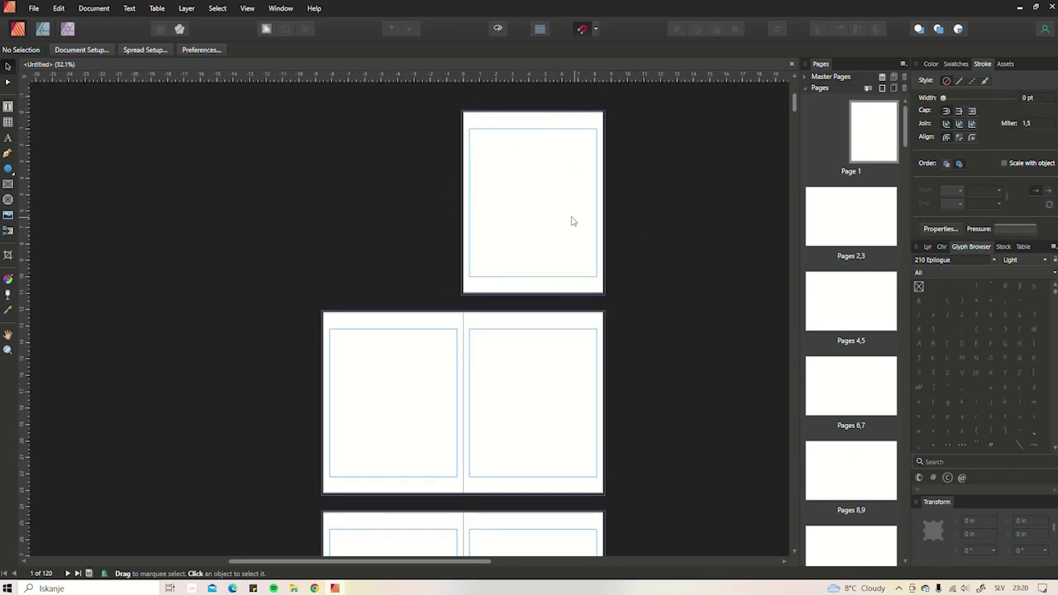
scroll(532, 188, "left", 1)
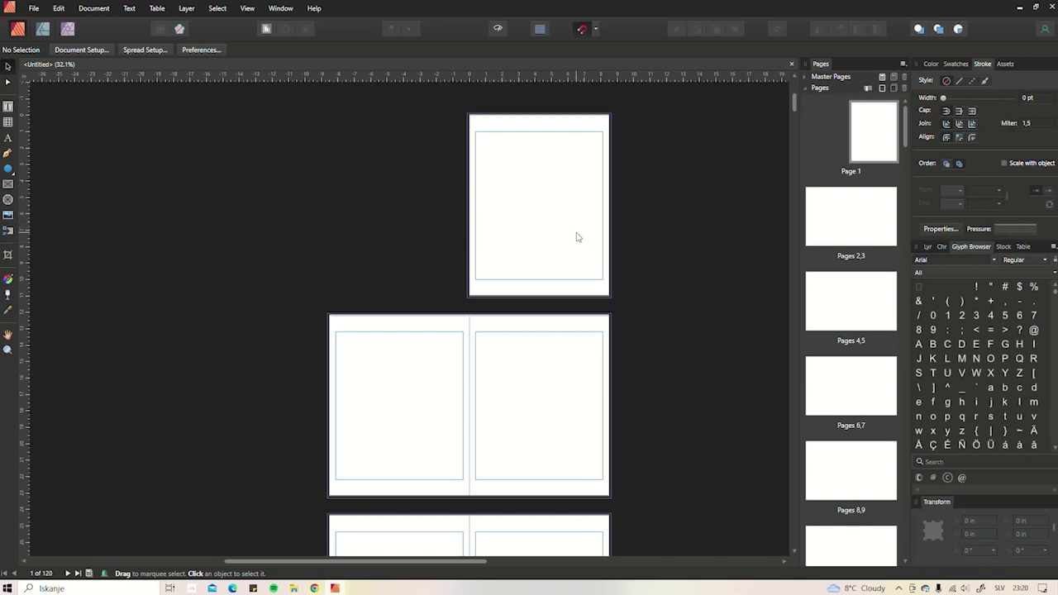
left_click_drag(421, 389, 465, 339)
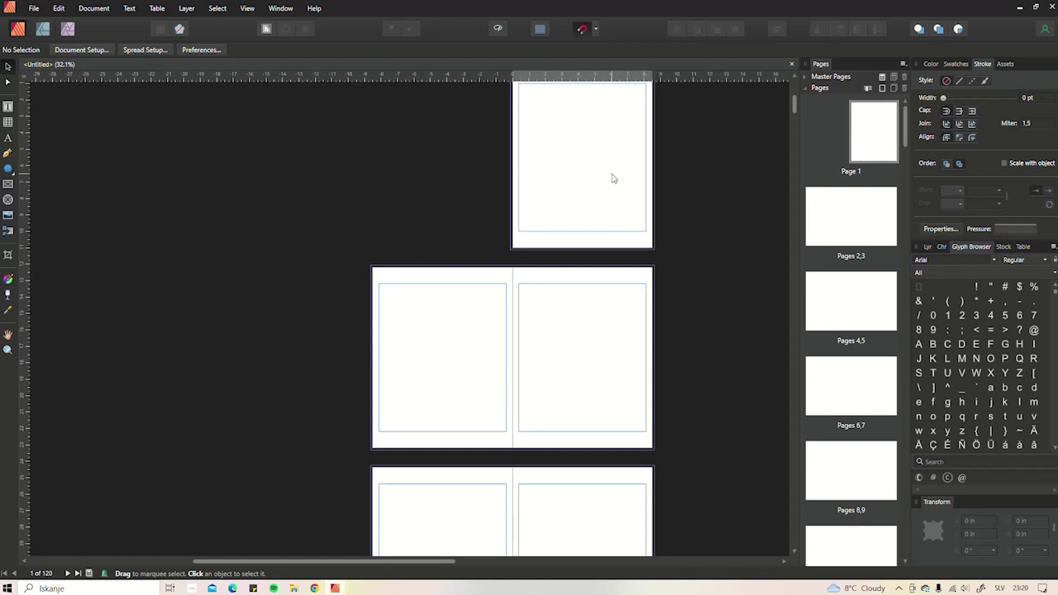
left_click_drag(454, 327, 479, 272)
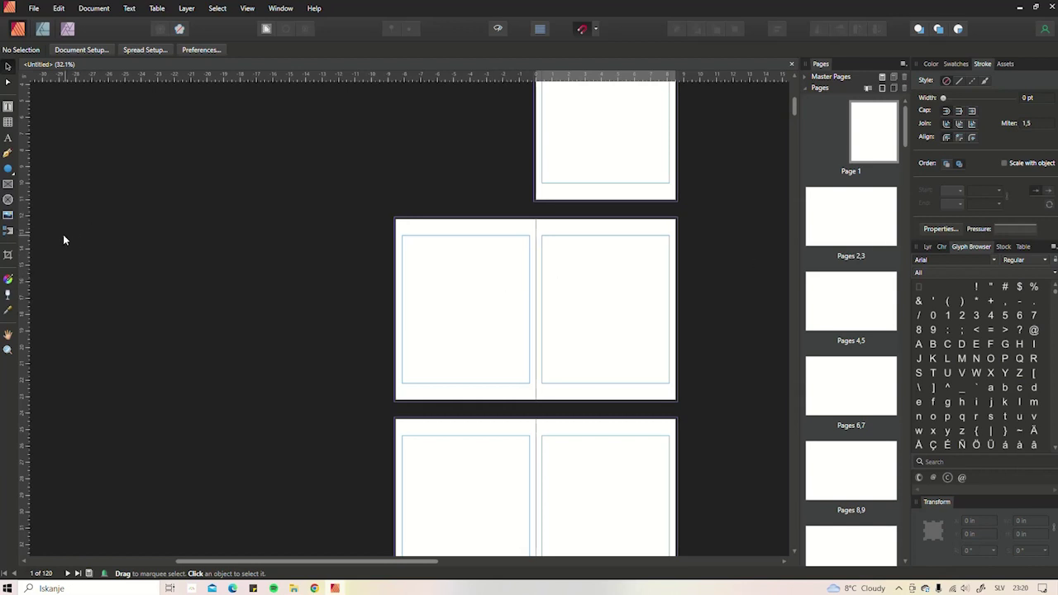
- Draw a text frame on page 2, fill it with filler text, and shorten it
key("t")
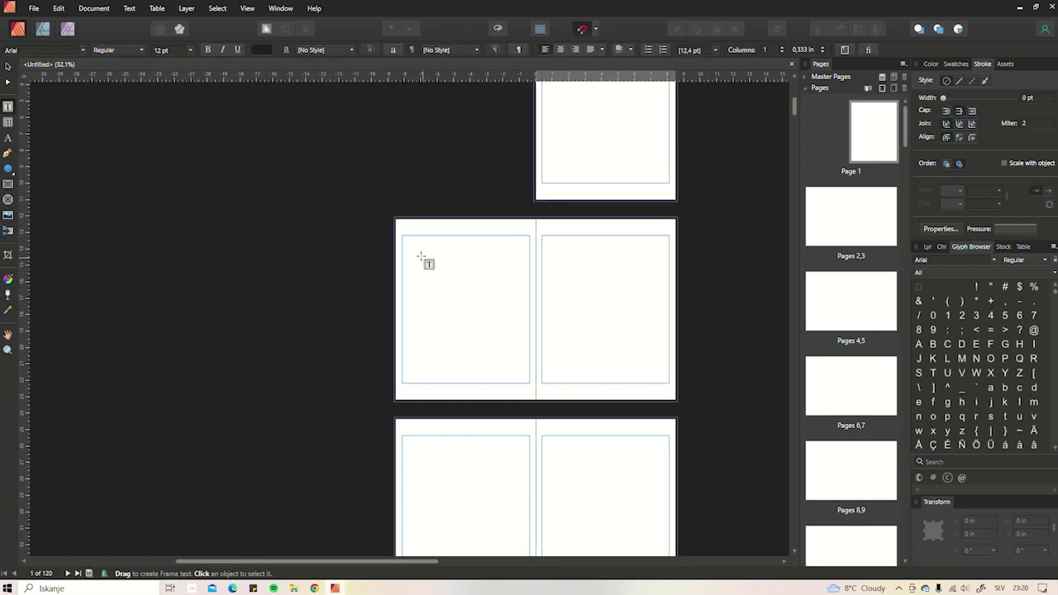
left_click_drag(410, 257, 515, 355)
left_click(130, 10)
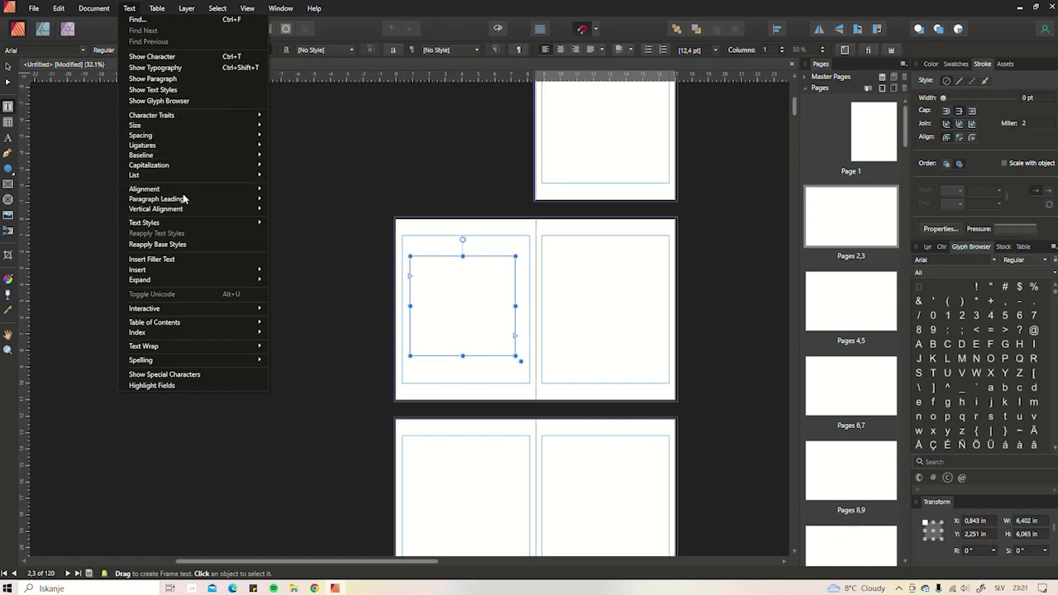
left_click(170, 264)
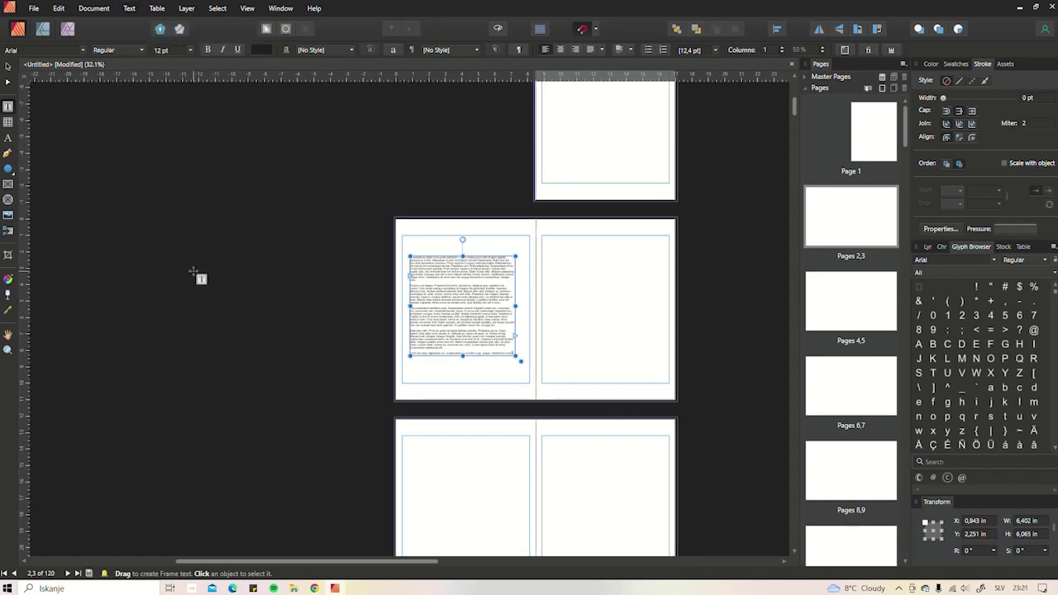
left_click_drag(463, 356, 463, 331)
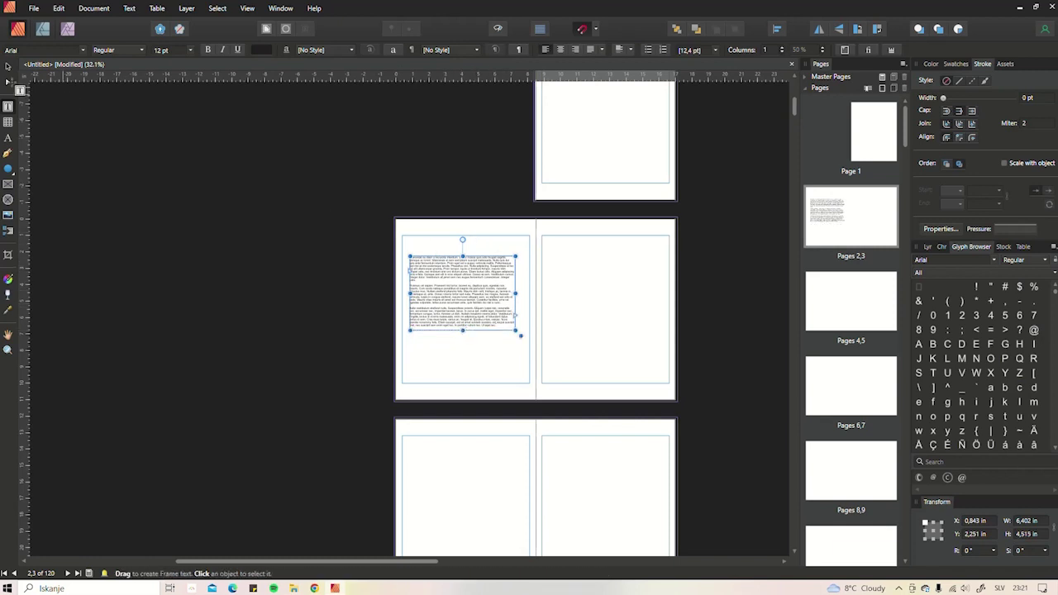
- Move the filler-text frame onto page 1
left_click(7, 66)
left_click_drag(470, 276, 473, 269)
scroll(521, 343, "up", 2)
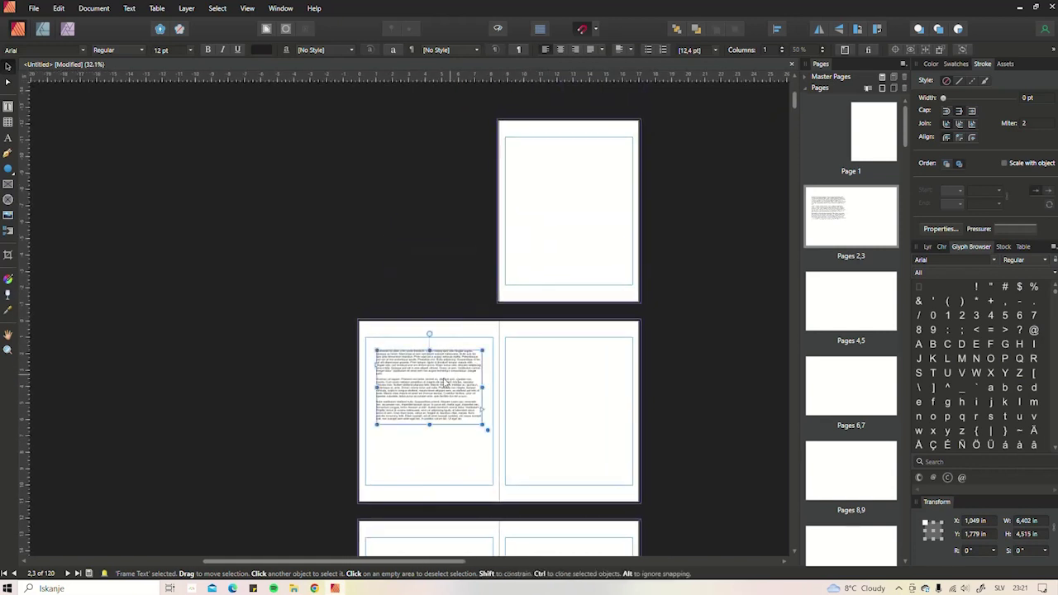
left_click_drag(443, 383, 576, 204)
- Clear the filler text from the page 1 frame and trim the frame to fit the heading
double_click(575, 200)
key("ctrl+a")
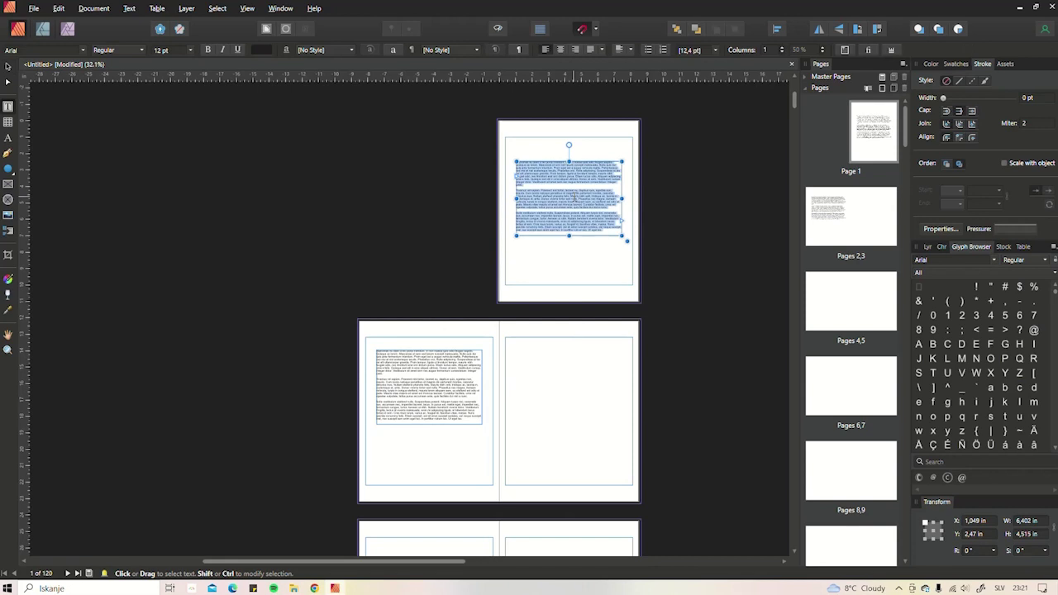
key("Delete")
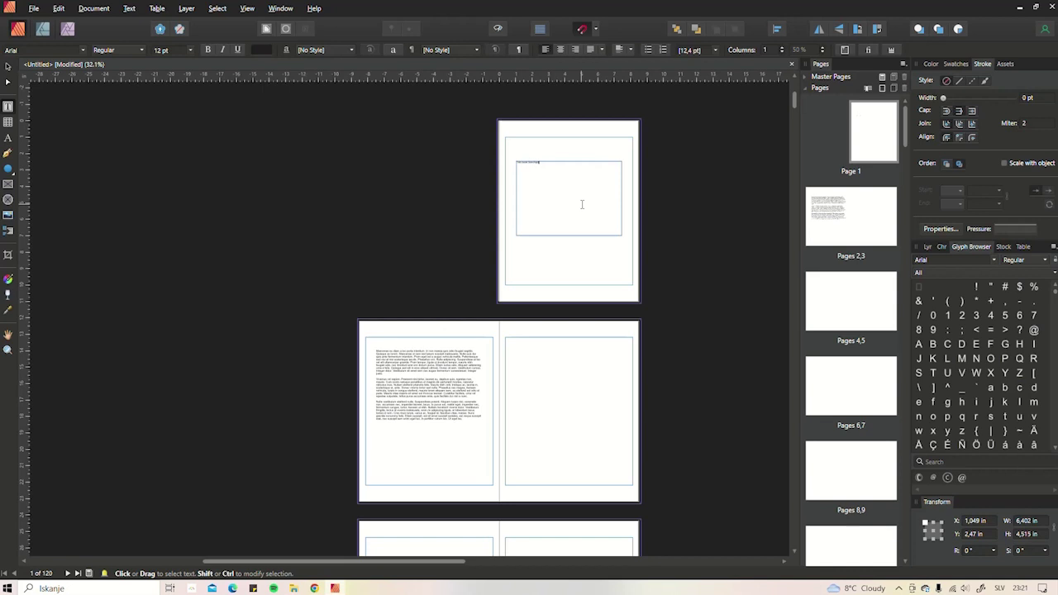
scroll(563, 182, "up", 3)
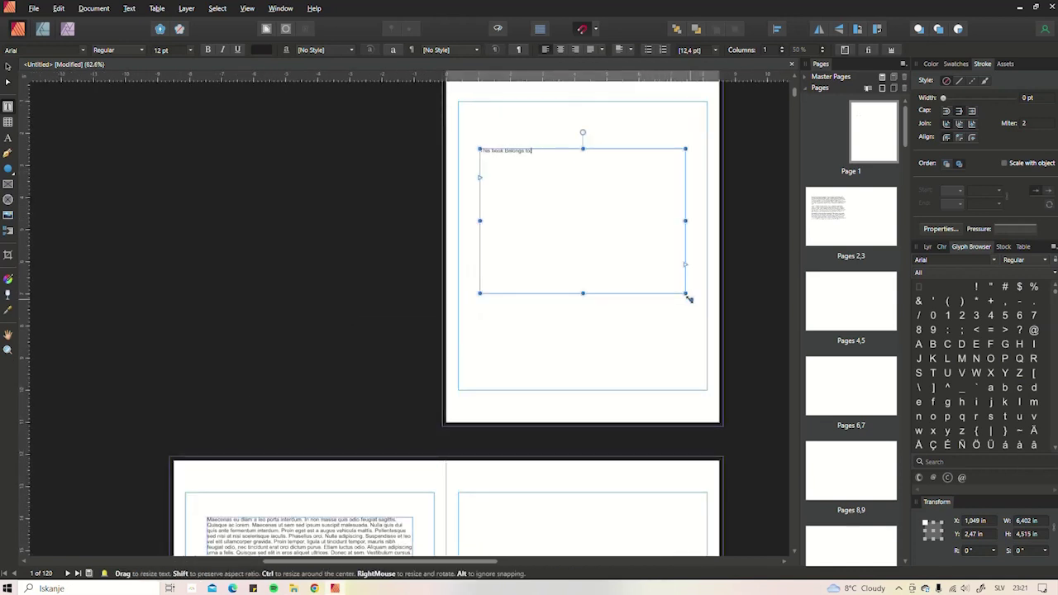
left_click_drag(687, 296, 666, 217)
left_click_drag(573, 173, 572, 165)
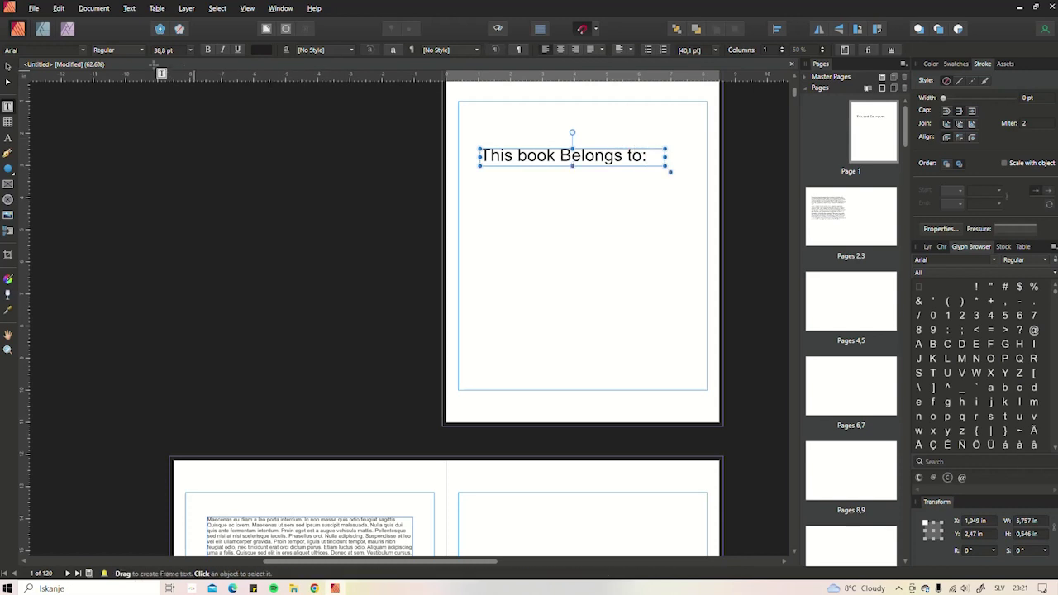
- With snapping on, centre the 'This book Belongs to:' frame horizontally in the page's upper half
left_click(8, 66)
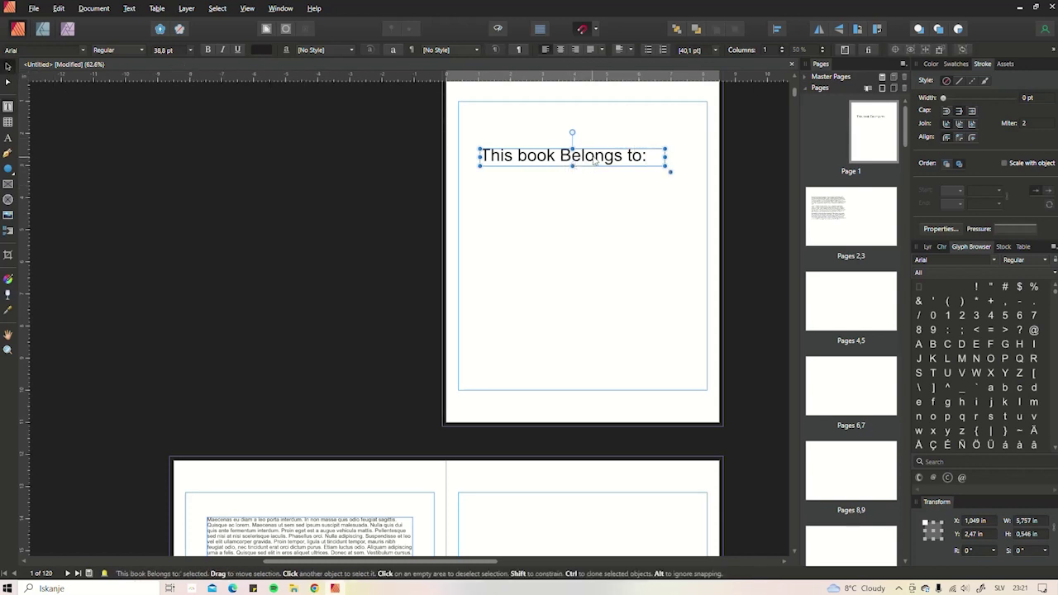
left_click_drag(594, 162, 605, 220)
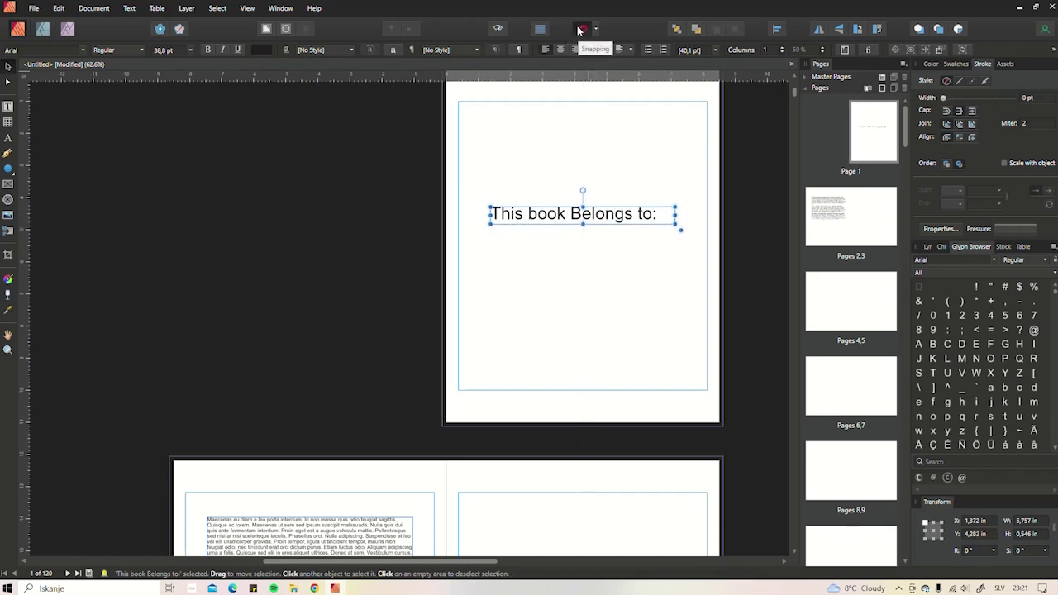
left_click(582, 31)
left_click_drag(599, 220, 599, 191)
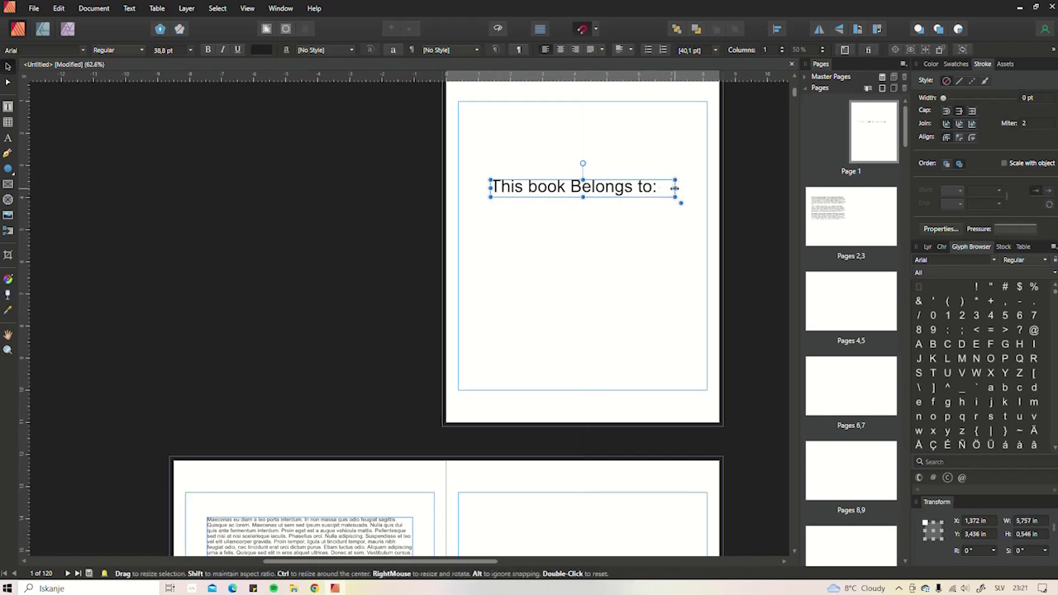
left_click_drag(674, 188, 657, 189)
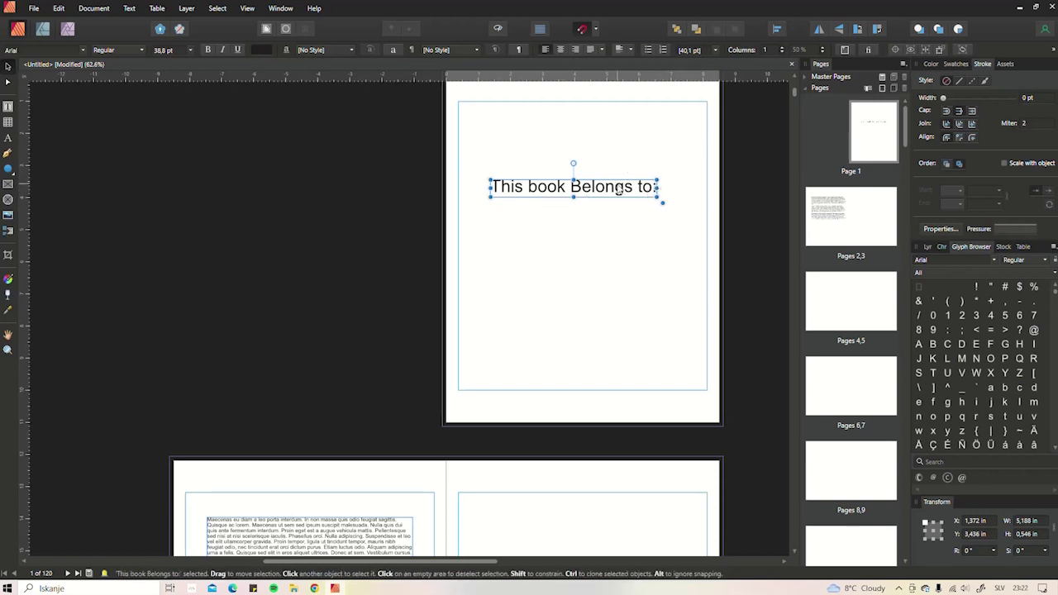
left_click_drag(623, 190, 598, 206)
- Look through the View menu's Studio options, then expand Master Pages to reveal Master A
scroll(608, 256, "down", 6)
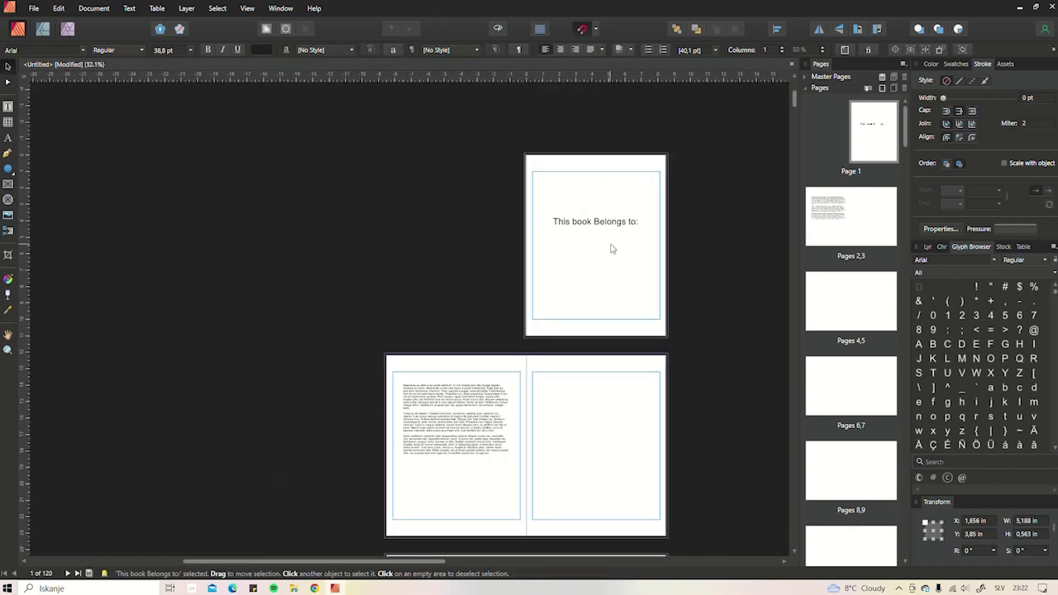
scroll(593, 288, "down", 3)
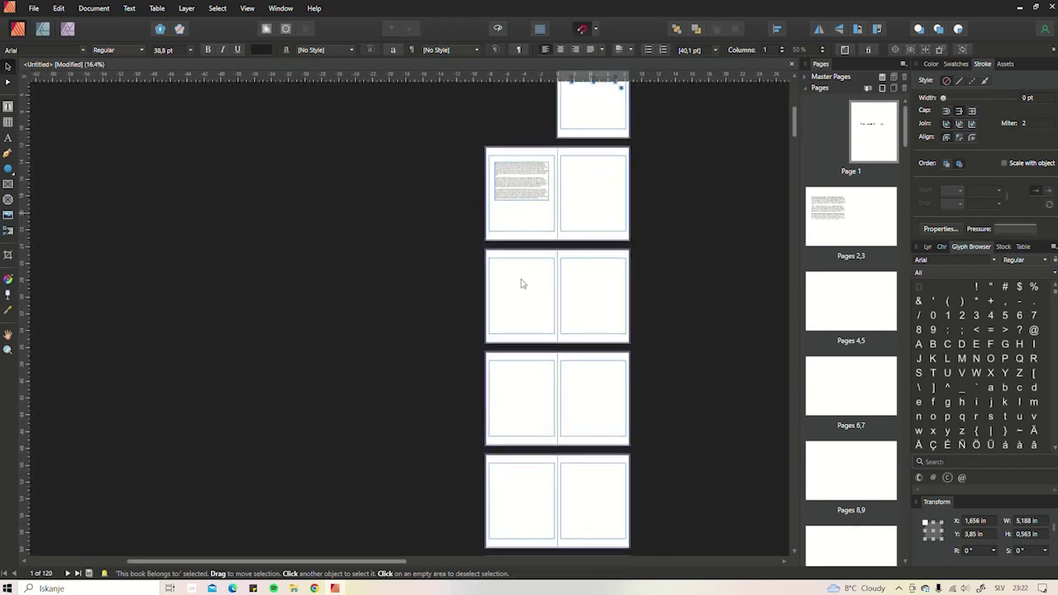
scroll(603, 208, "up", 4)
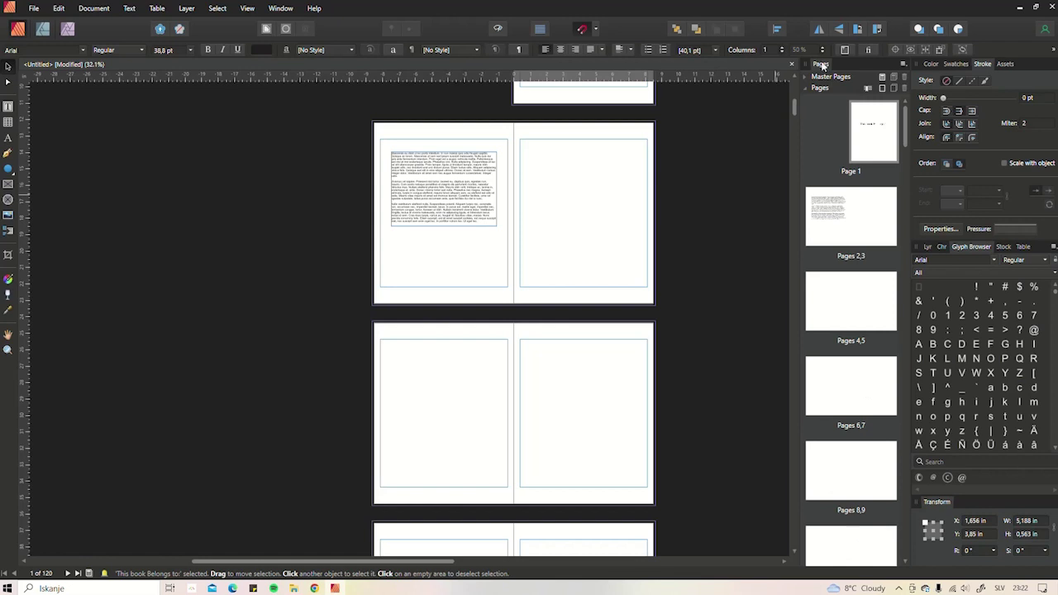
left_click(250, 10)
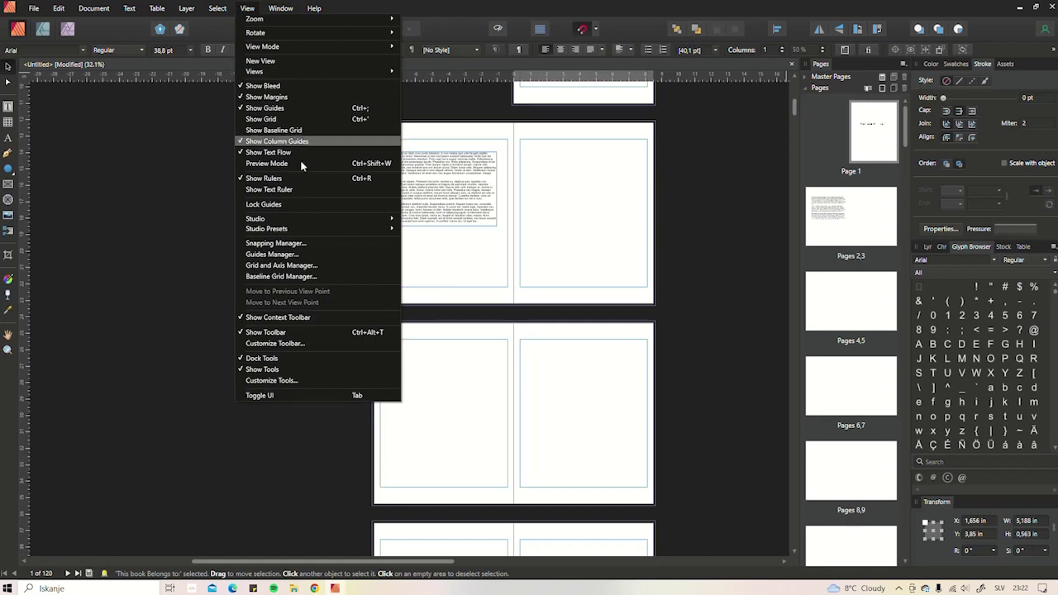
mouse_move(361, 222)
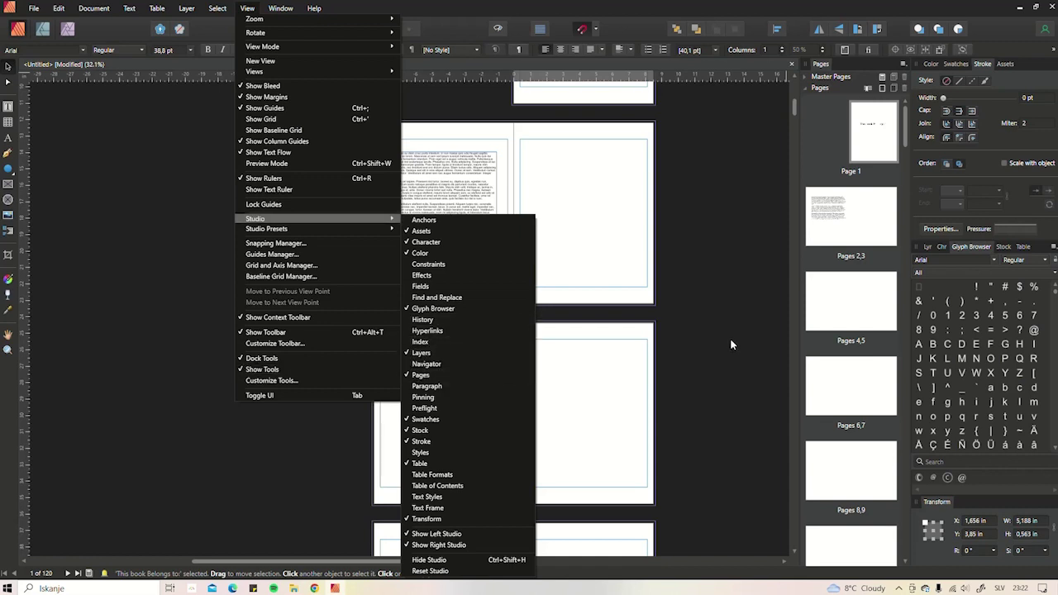
left_click(709, 206)
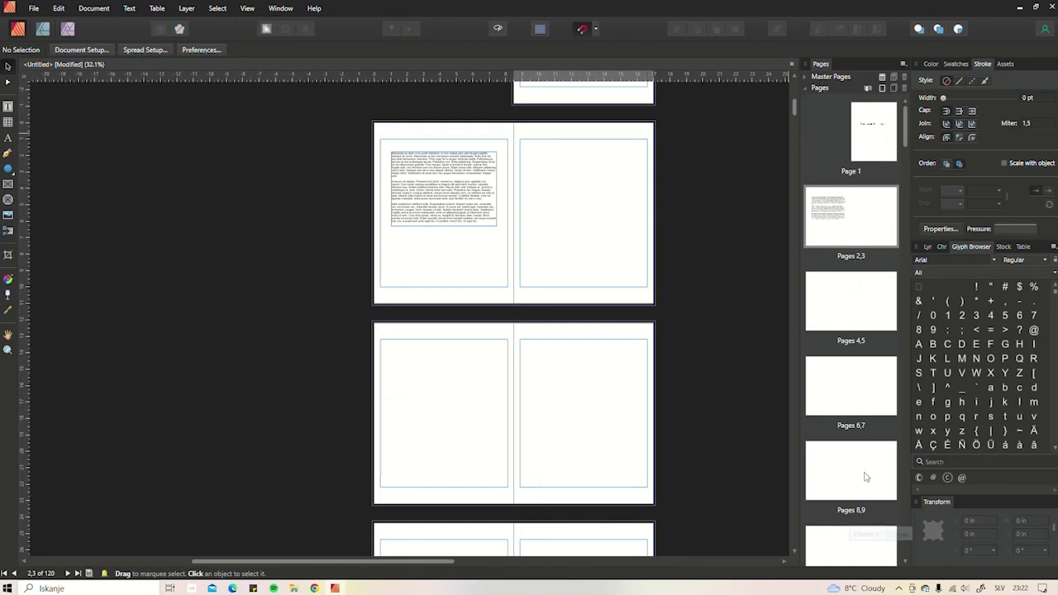
left_click(818, 80)
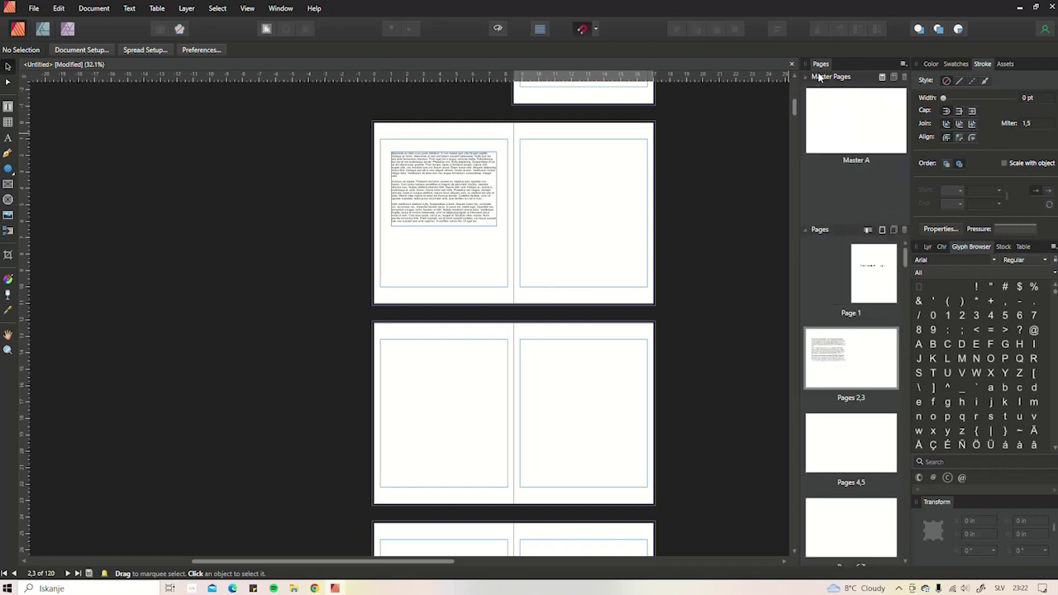
- Open the blank Master A spread for editing and pick the Table Tool
double_click(862, 127)
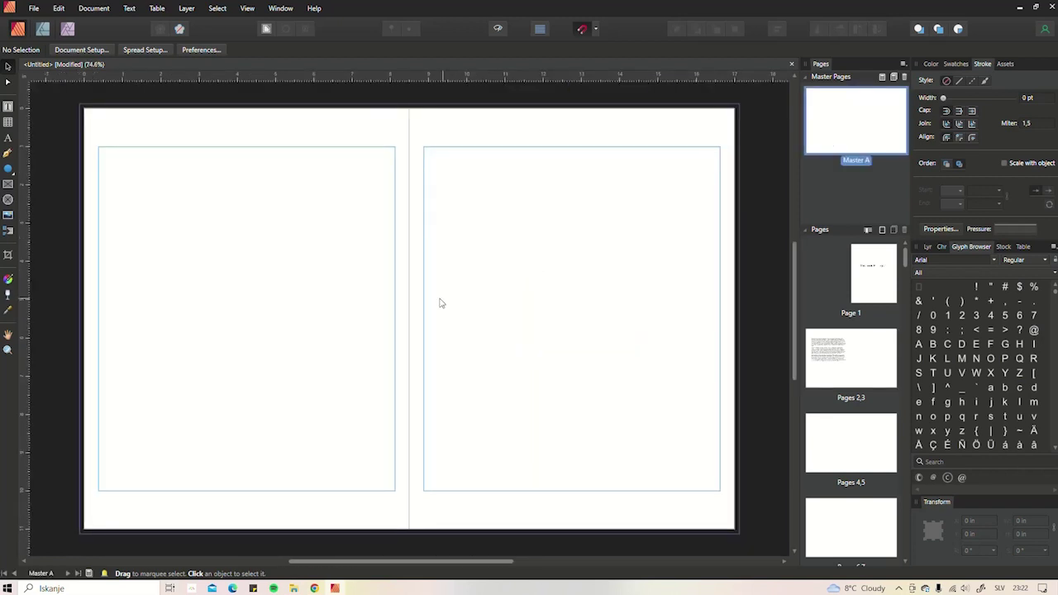
scroll(439, 289, "up", 1)
scroll(438, 310, "down", 1)
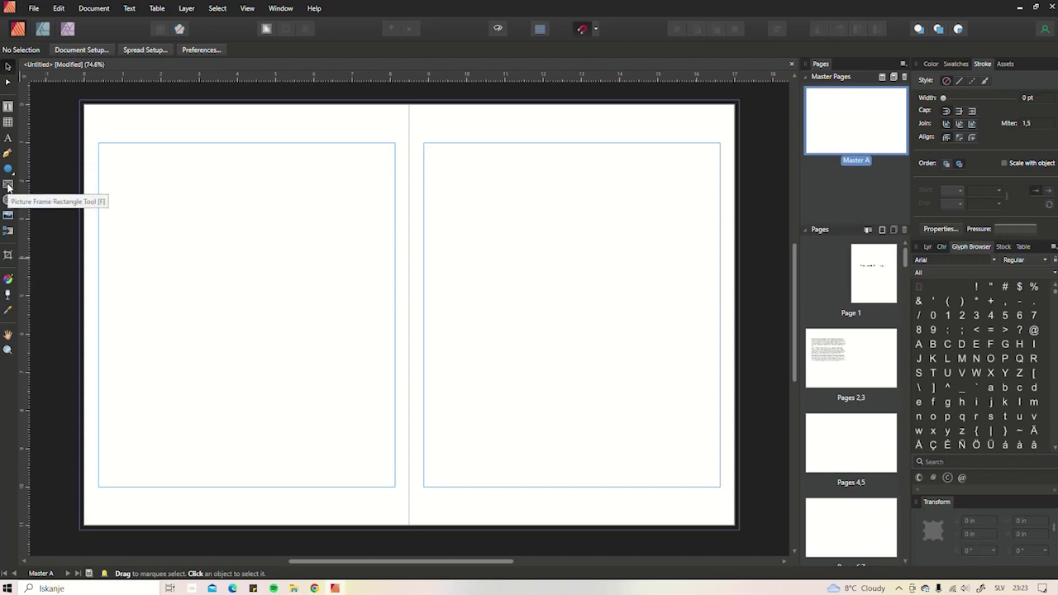
left_click(7, 122)
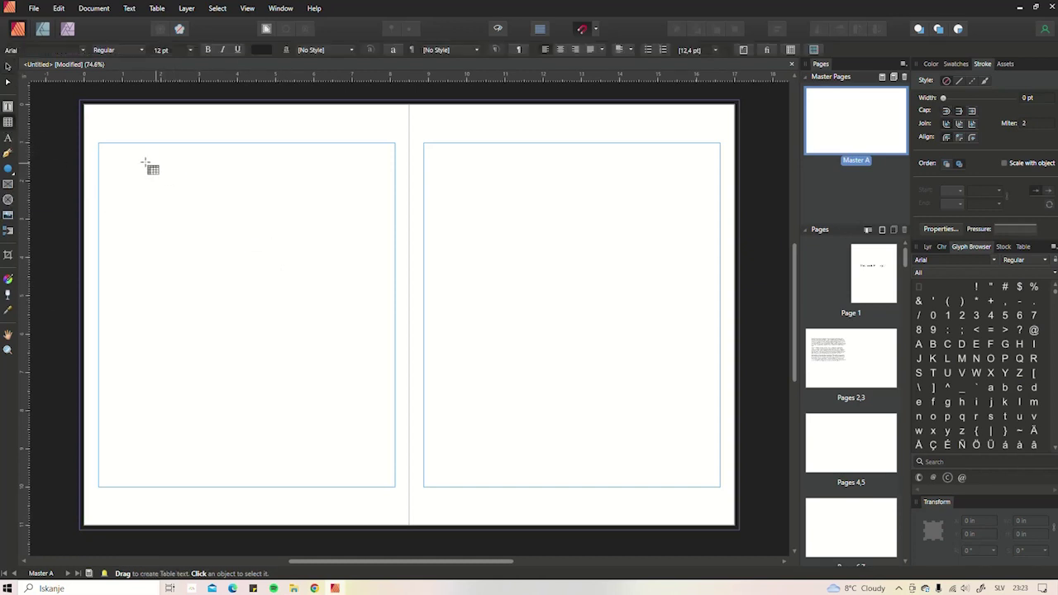
- Draw an 8-column, 52-row table from the left master page's top-left to its bottom margin
left_click_drag(85, 130, 407, 495)
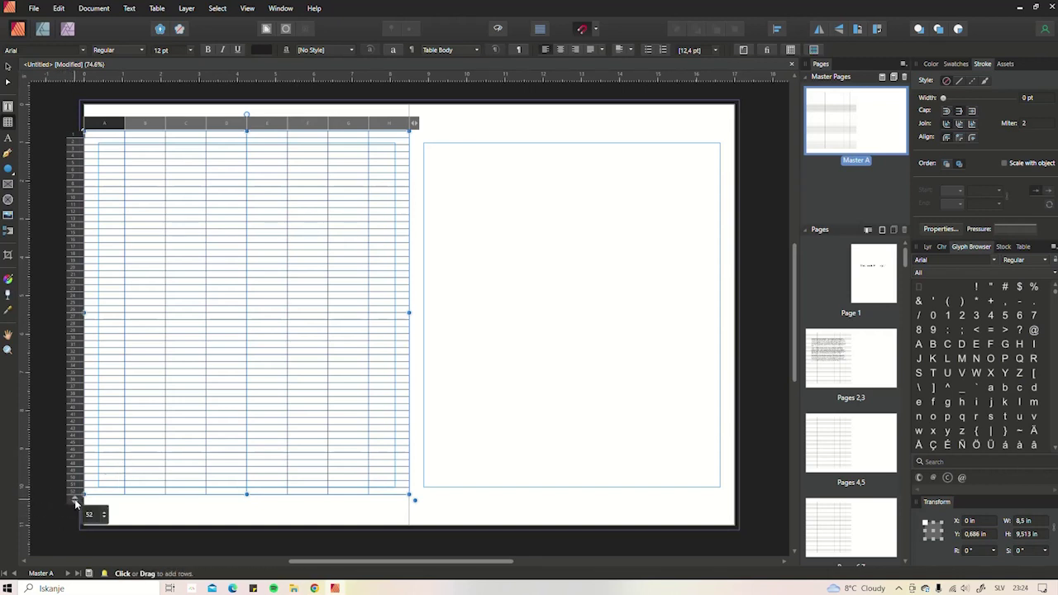
- Set the table to 30 rows and stretch the rows down to fill the page
left_click(91, 515)
key("Return")
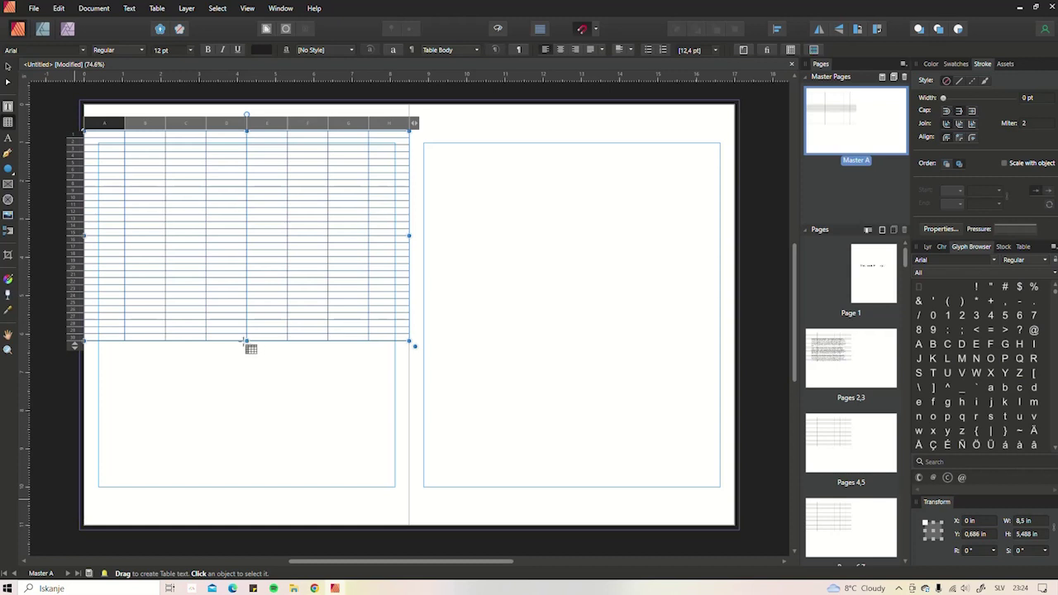
left_click(247, 341)
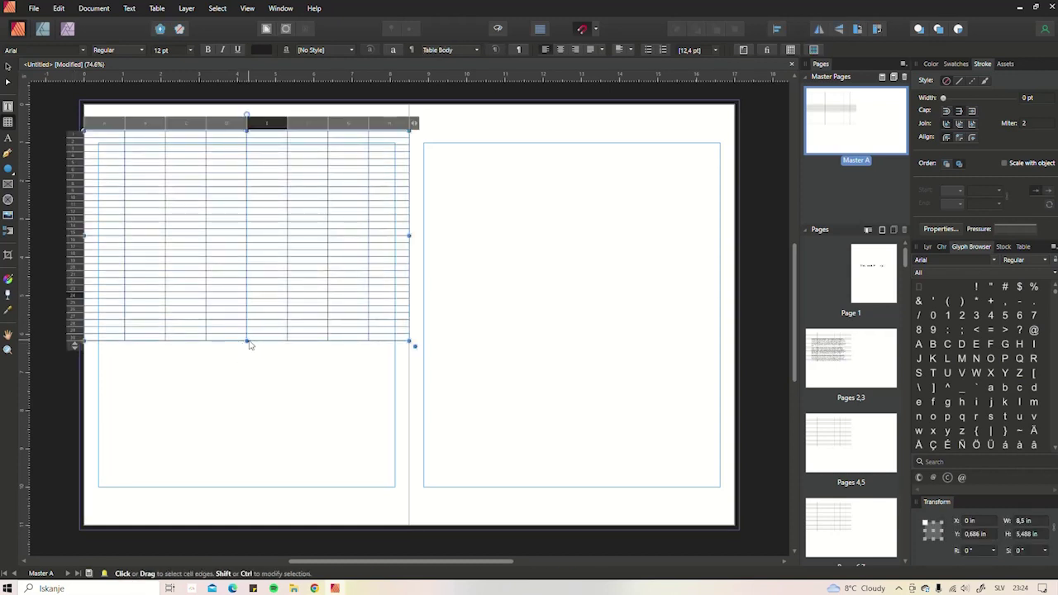
left_click_drag(248, 344, 255, 499)
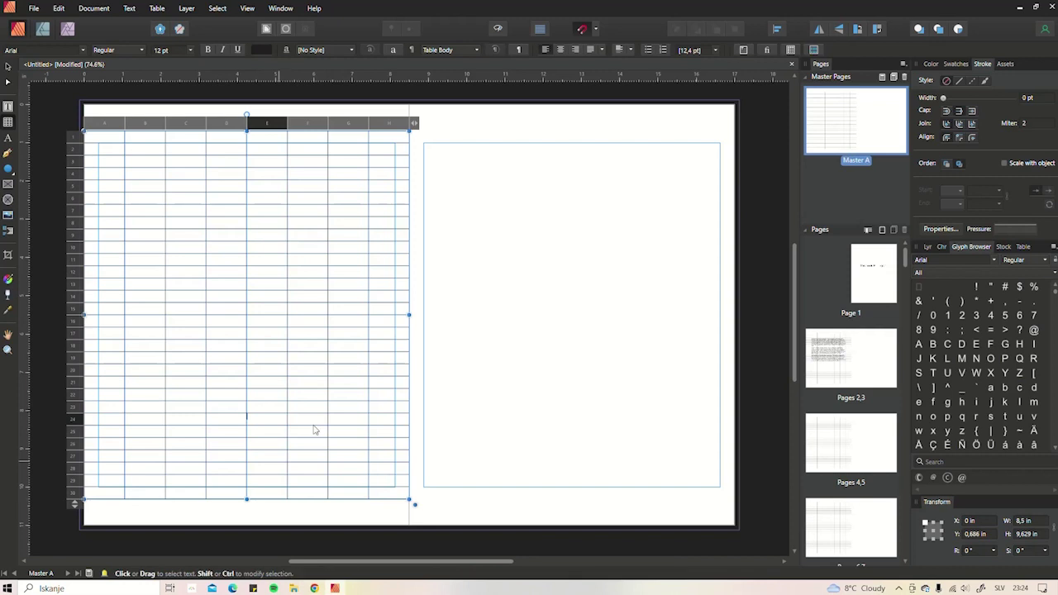
- Narrow the table to 8.125 in wide and reduce it to a single column
mouse_move(406, 314)
left_mouse_down()
mouse_move(379, 315)
mouse_move(393, 316)
left_mouse_up()
left_click_drag(400, 122, 416, 136)
left_click(415, 136)
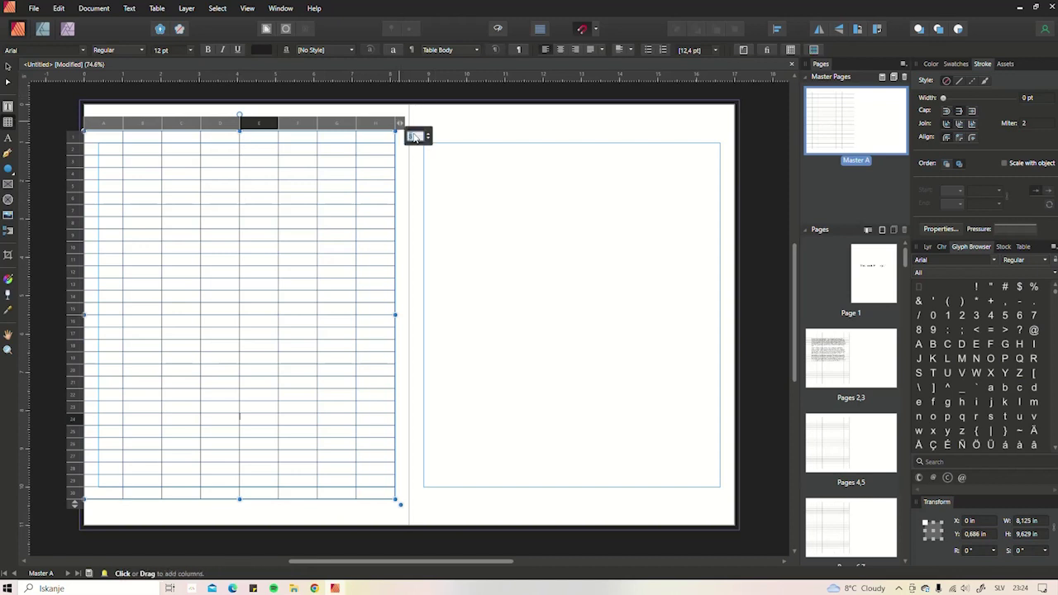
type("1")
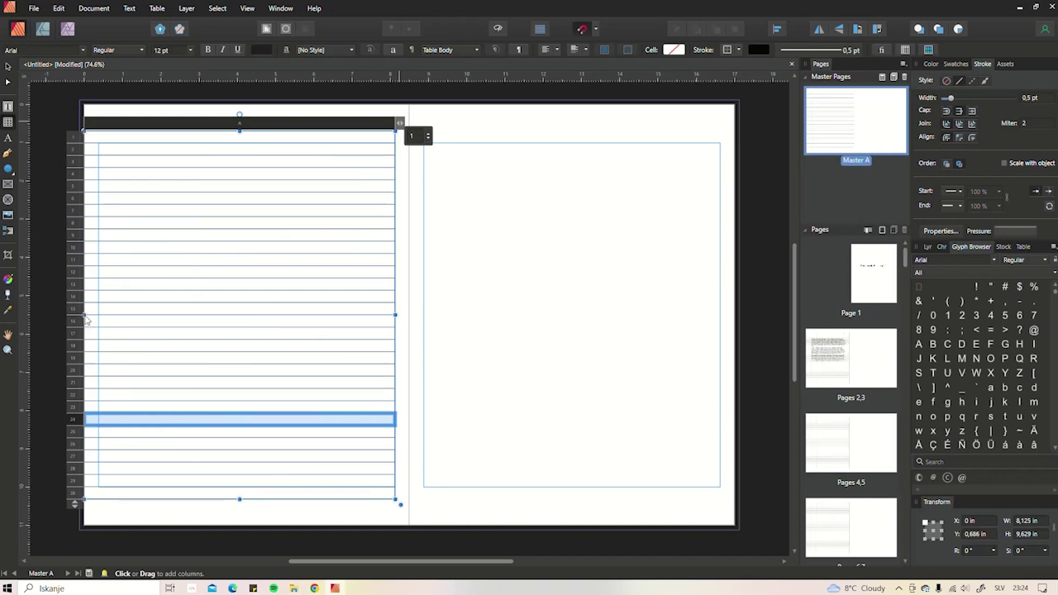
left_click(84, 317)
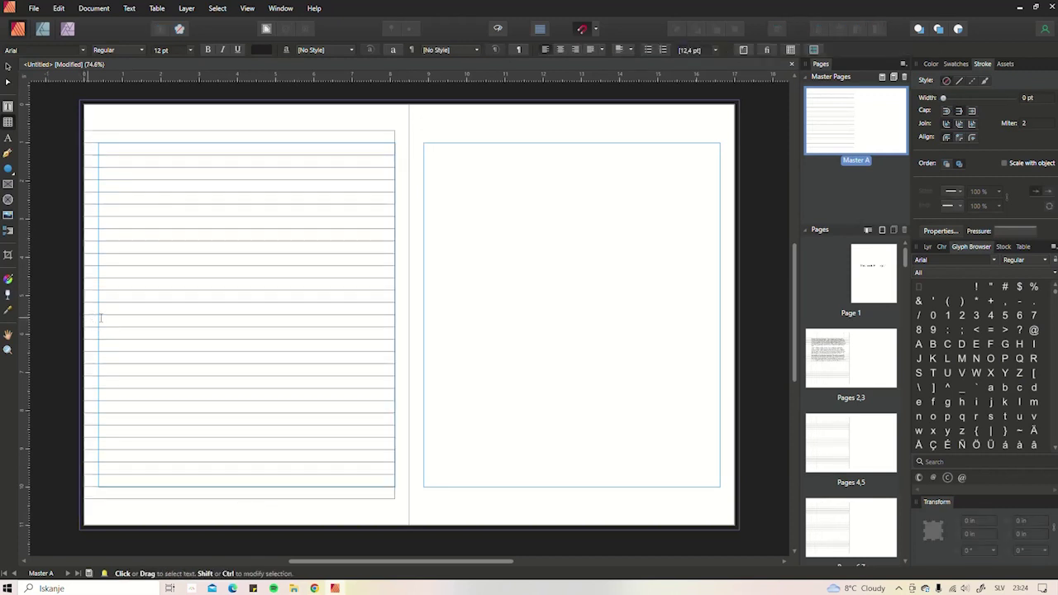
left_click(85, 318)
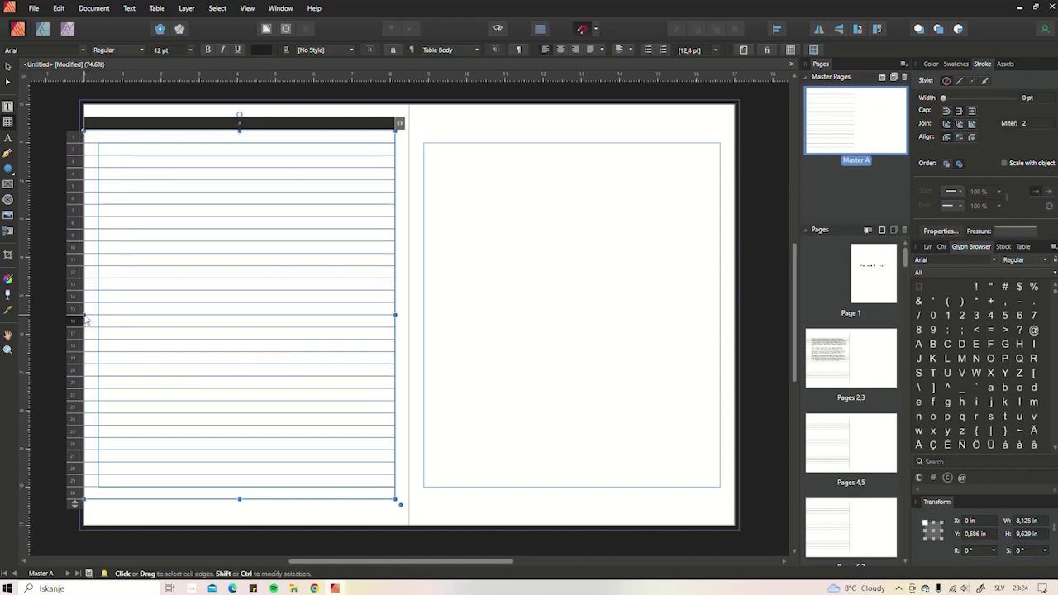
- Pull the table's left edge in so the table is 7.75 in wide
left_click(82, 313)
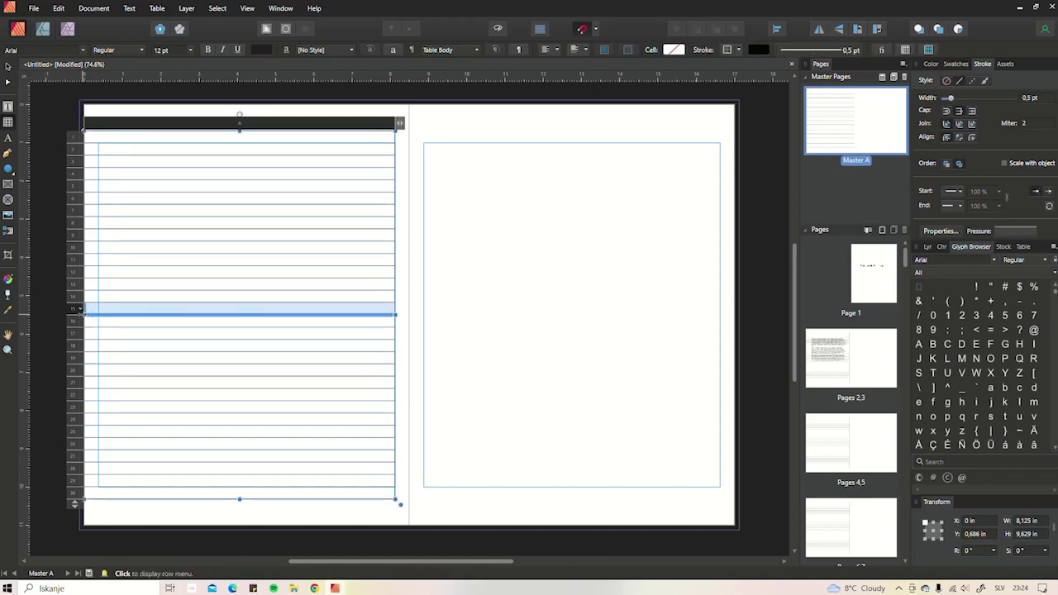
left_click_drag(83, 314, 99, 314)
left_click(71, 353)
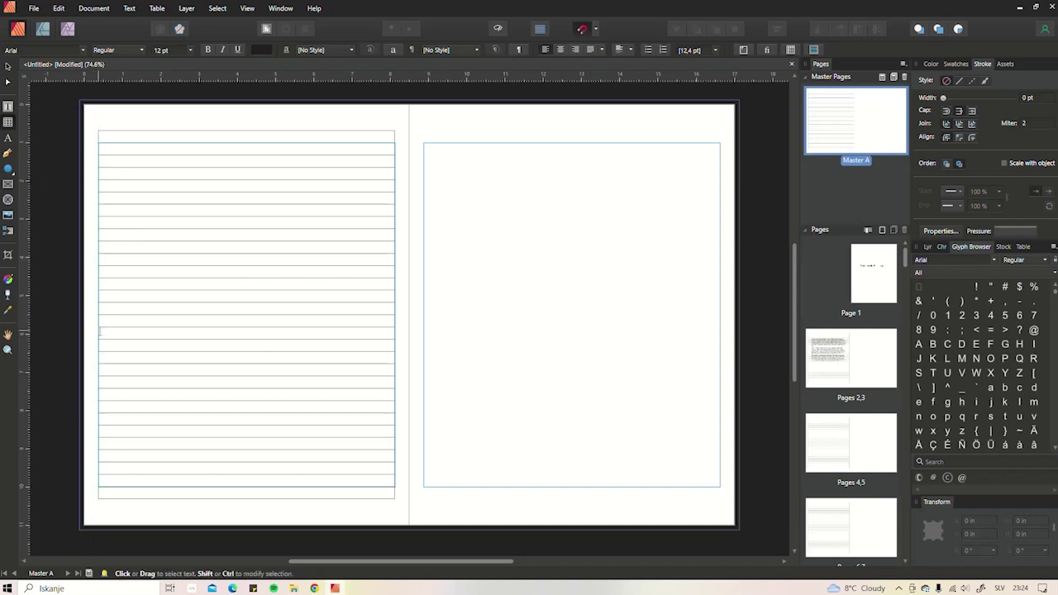
- Extend the table's left edge to the page edge, making it 8.25 in wide
left_click(8, 67)
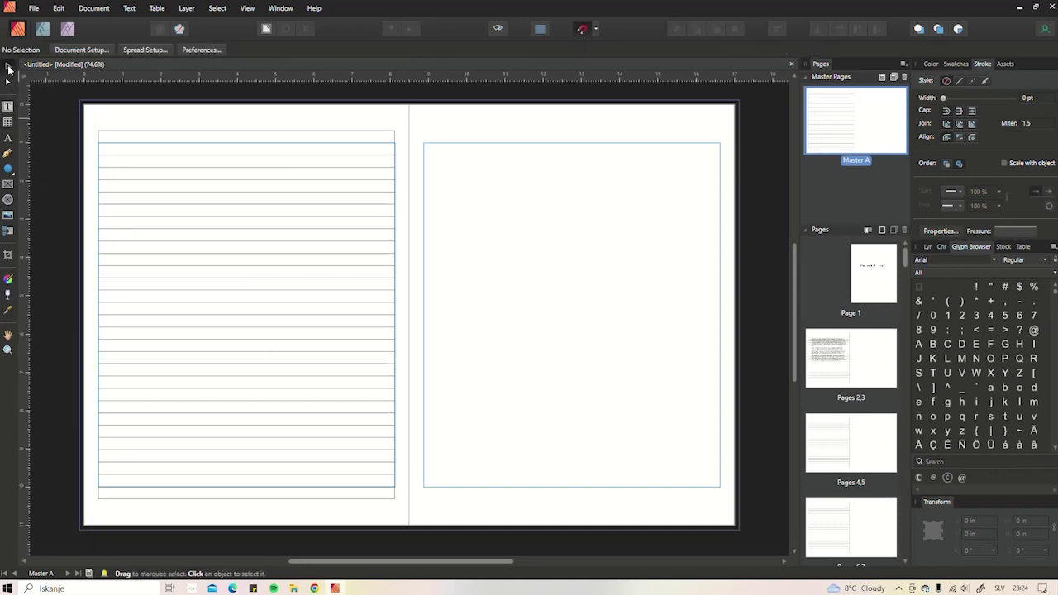
left_click(170, 314)
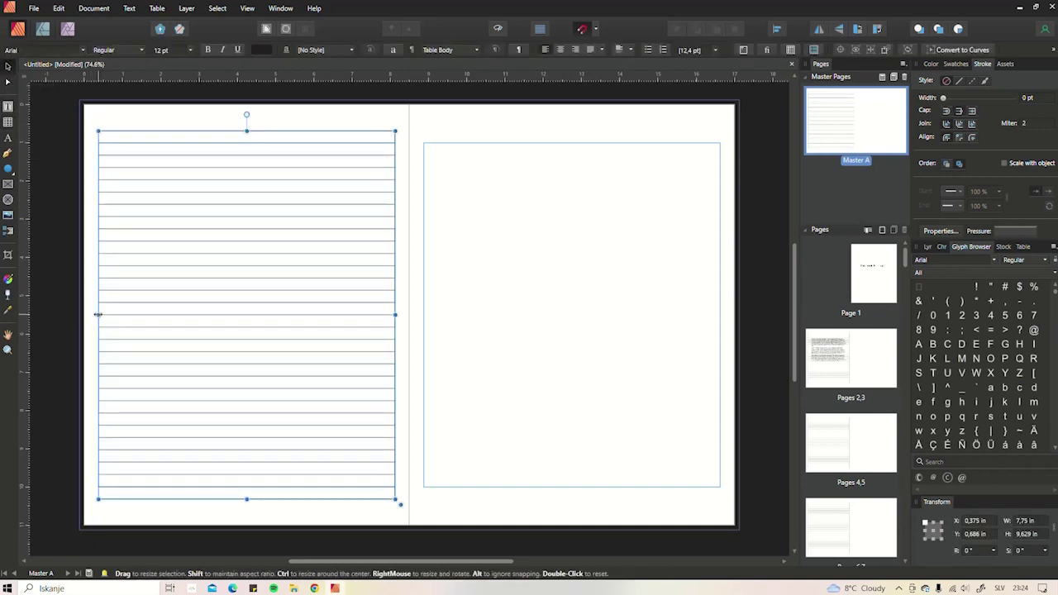
left_click_drag(97, 315, 79, 313)
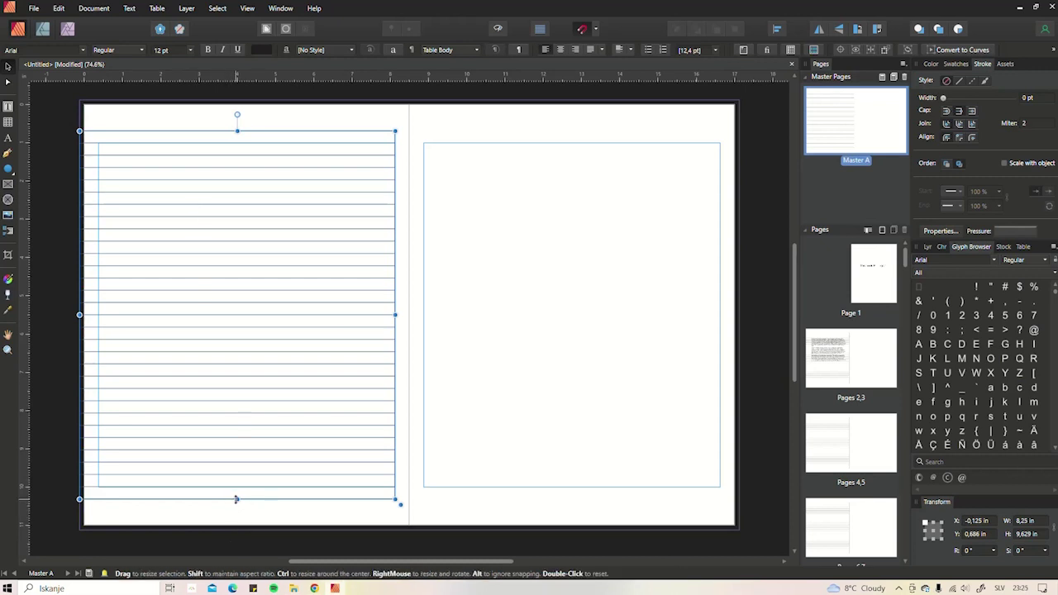
left_click(452, 356)
scroll(323, 345, "down", 2)
left_click_drag(325, 345, 459, 345)
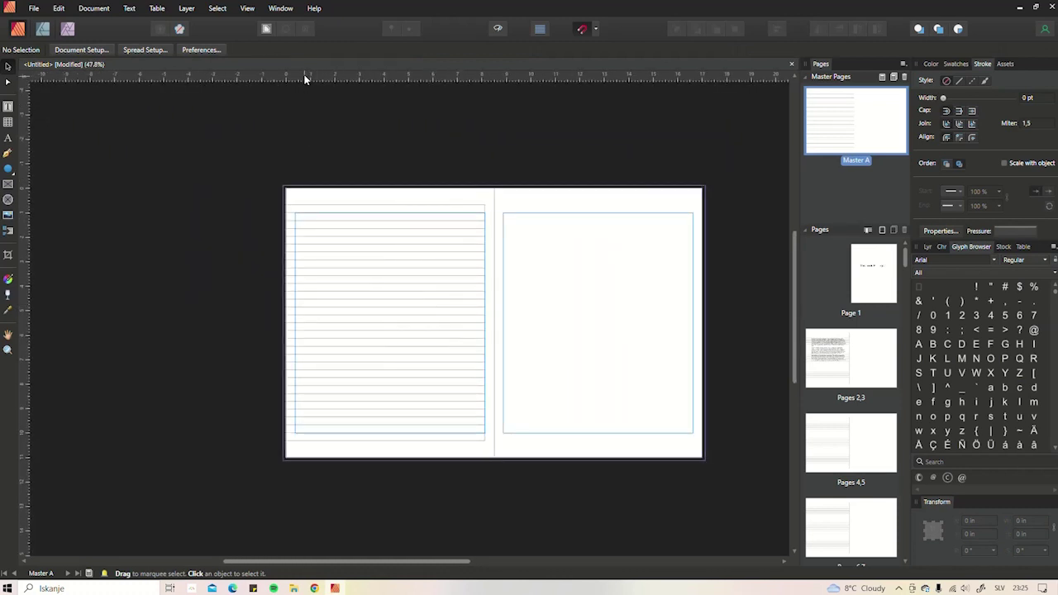
scroll(364, 203, "up", 1)
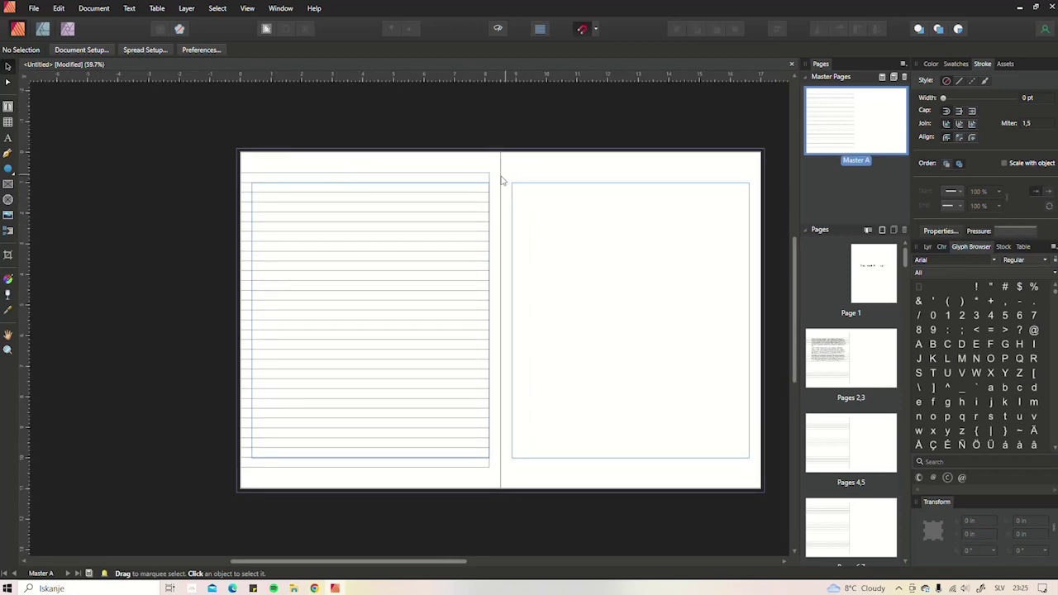
- Resize the lined table so its cells are 8.25 in by 0.321 in
left_click(440, 176)
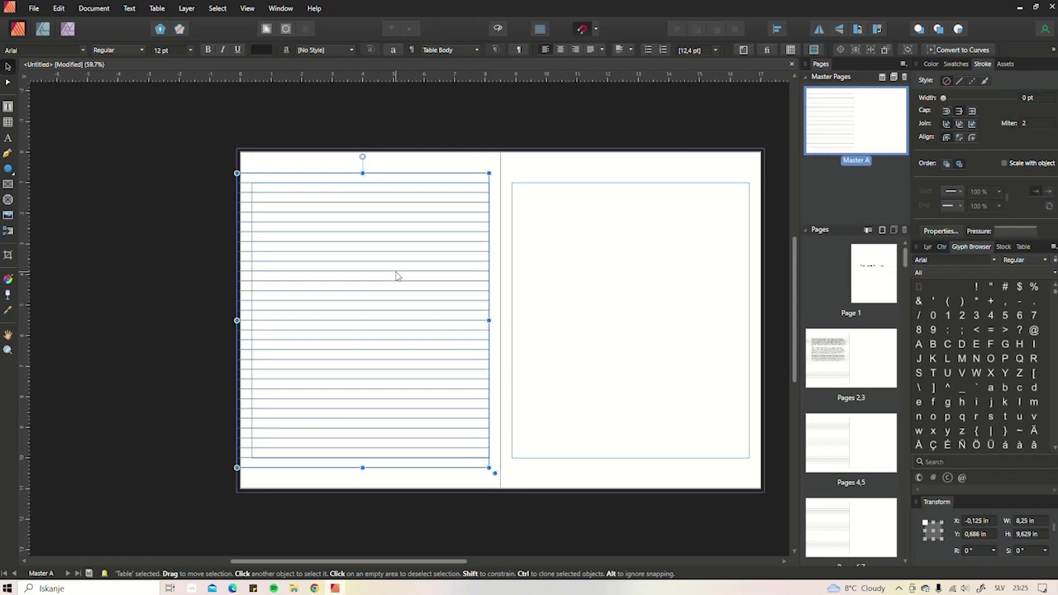
left_click(1023, 247)
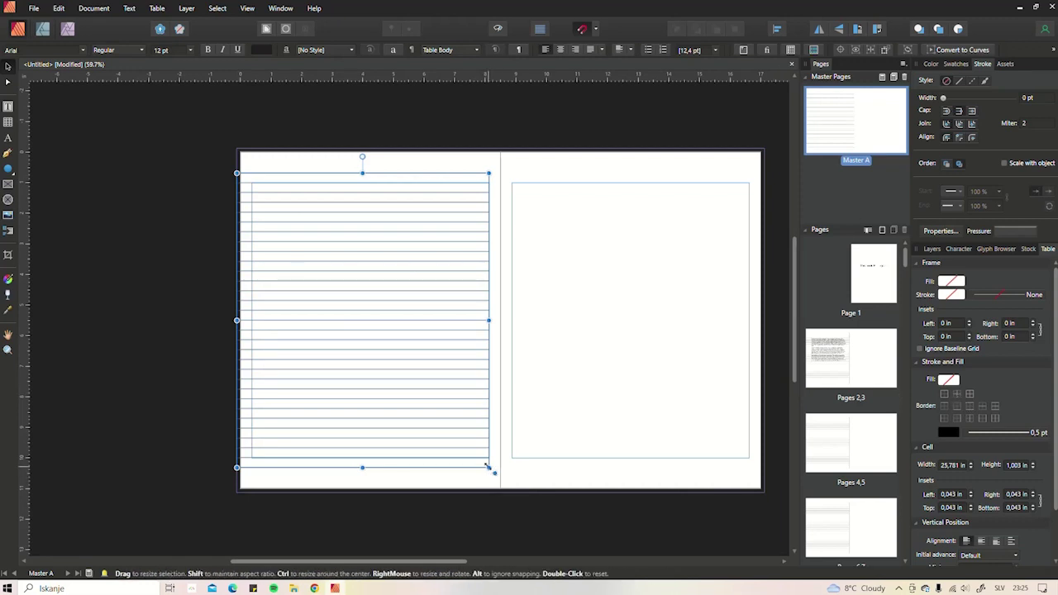
mouse_move(488, 468)
left_mouse_down()
mouse_move(449, 346)
mouse_move(494, 468)
mouse_move(477, 469)
left_mouse_up()
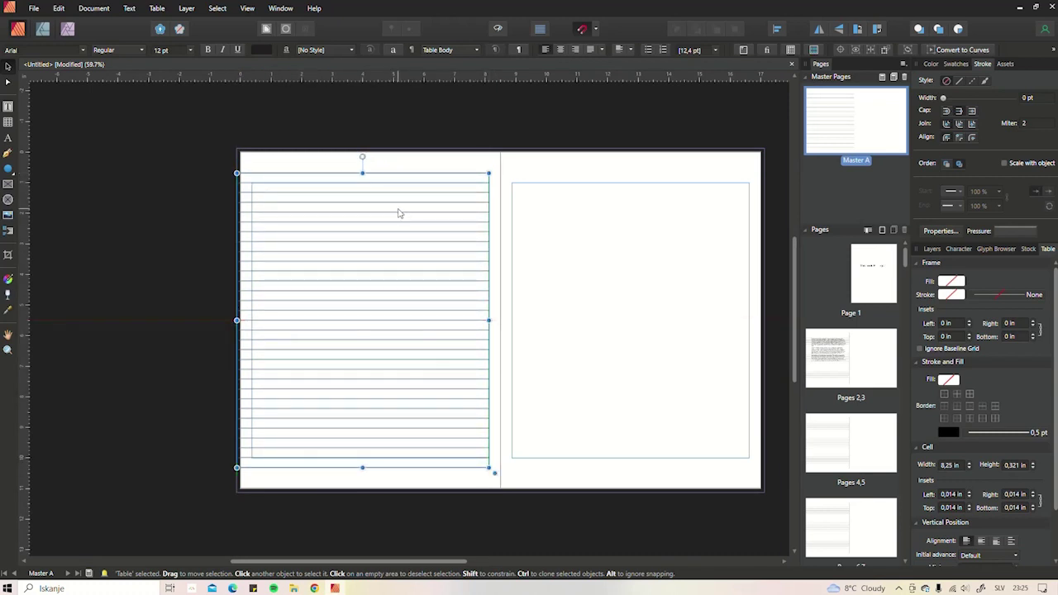
- Select all cells in column A and apply a border preset of 0.5 pt rules
double_click(330, 182)
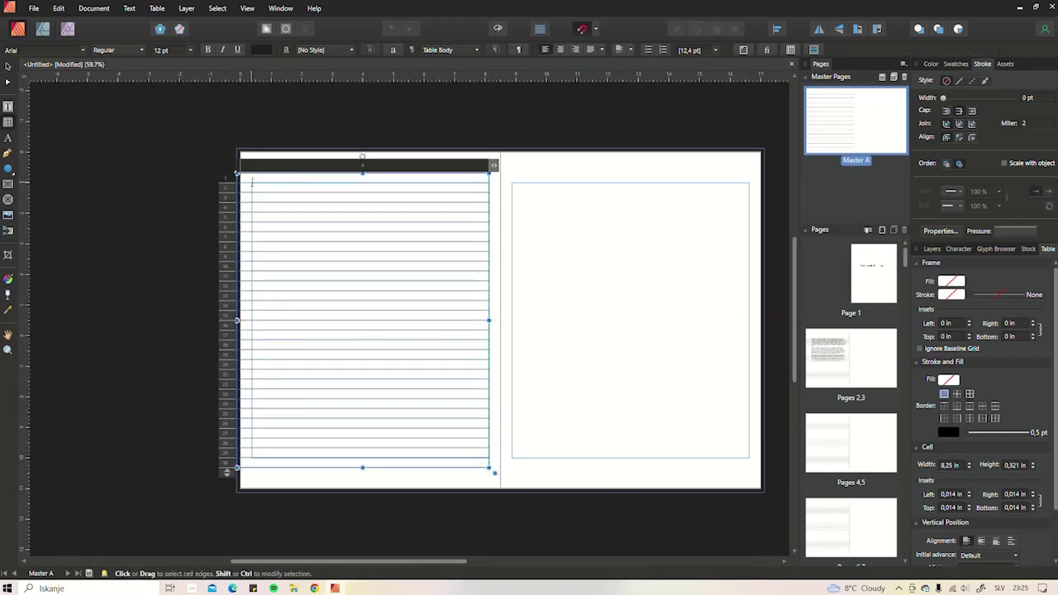
left_click_drag(252, 182, 437, 464)
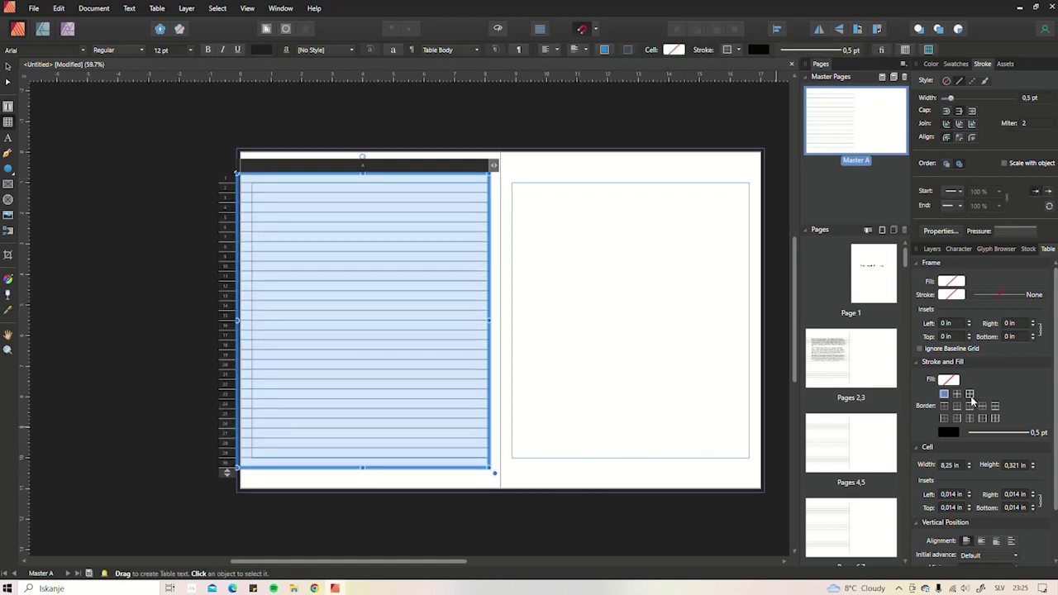
left_click(944, 396)
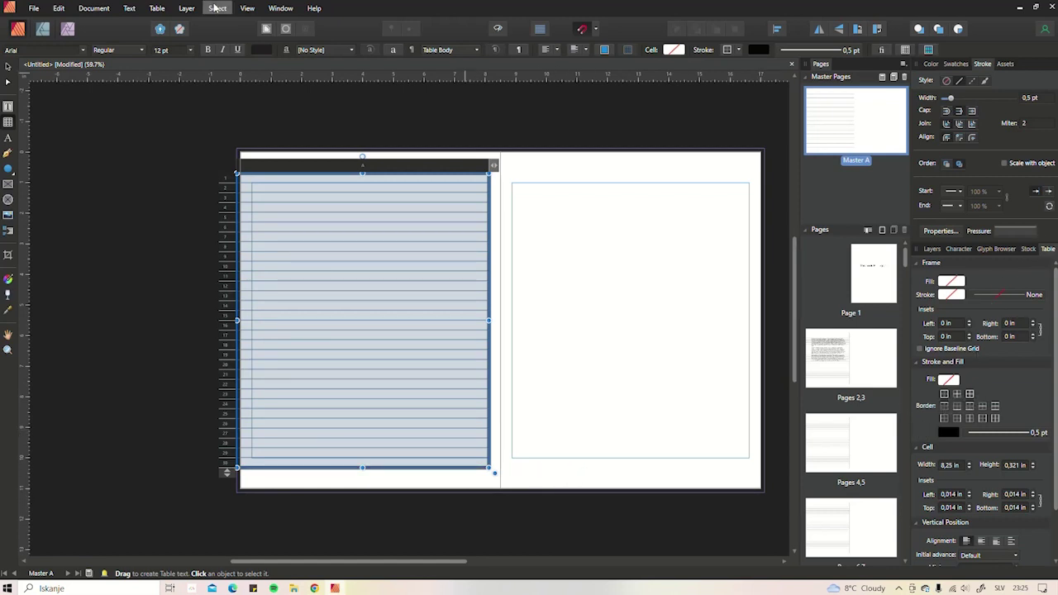
left_click(247, 8)
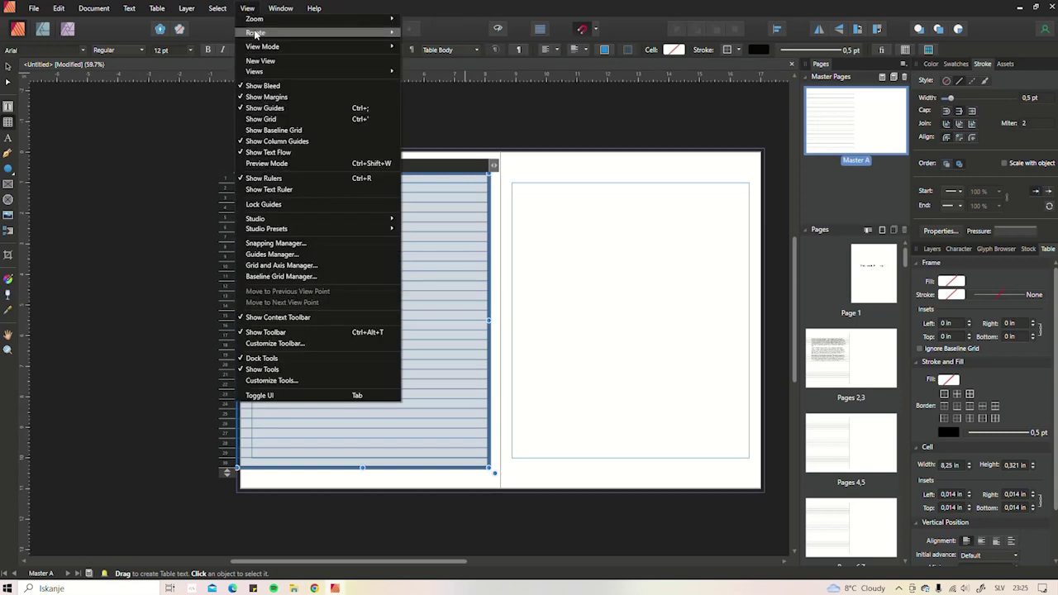
mouse_move(305, 222)
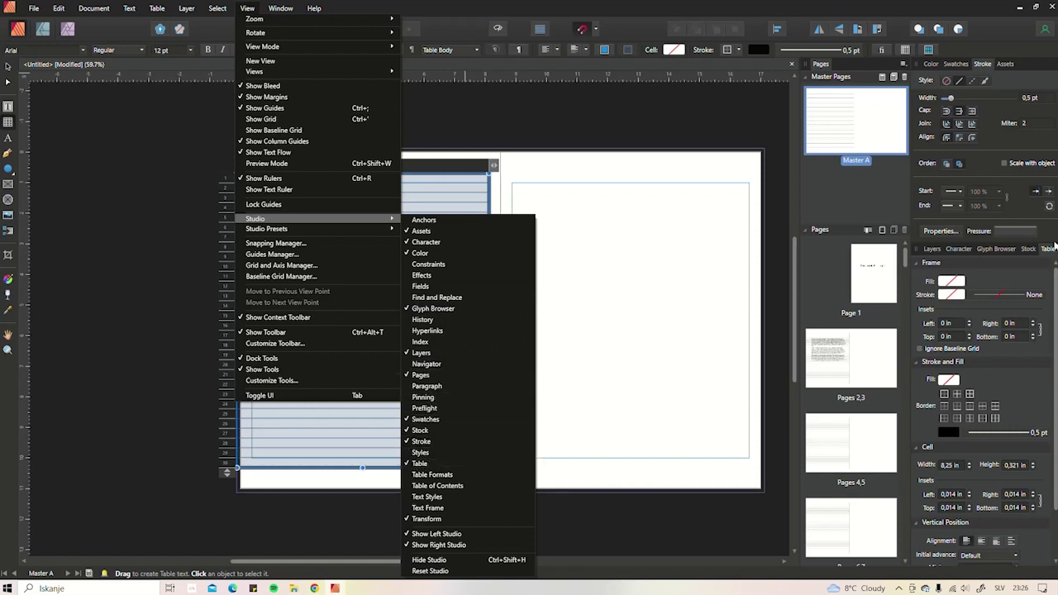
left_click(1046, 250)
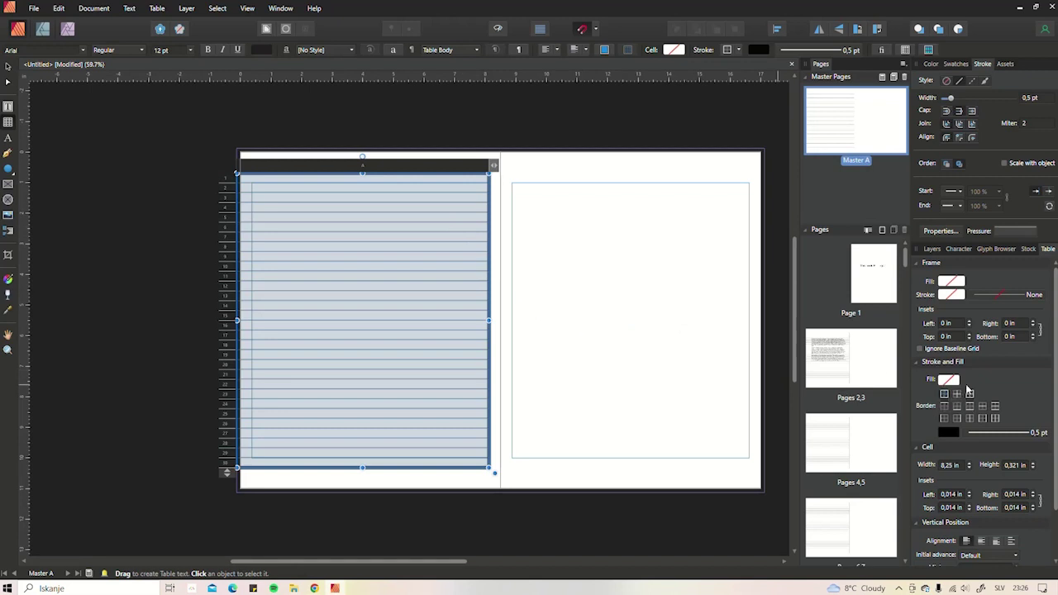
- Select every cell in column A and leave their cell fill set to none
left_click(7, 69)
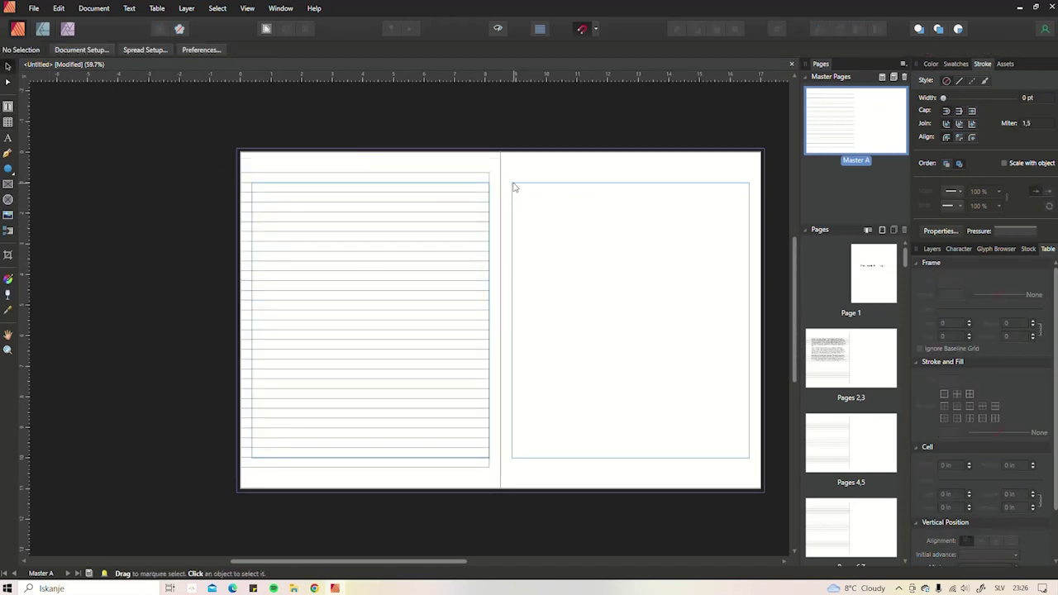
scroll(484, 215, "up", 3)
scroll(484, 215, "down", 3)
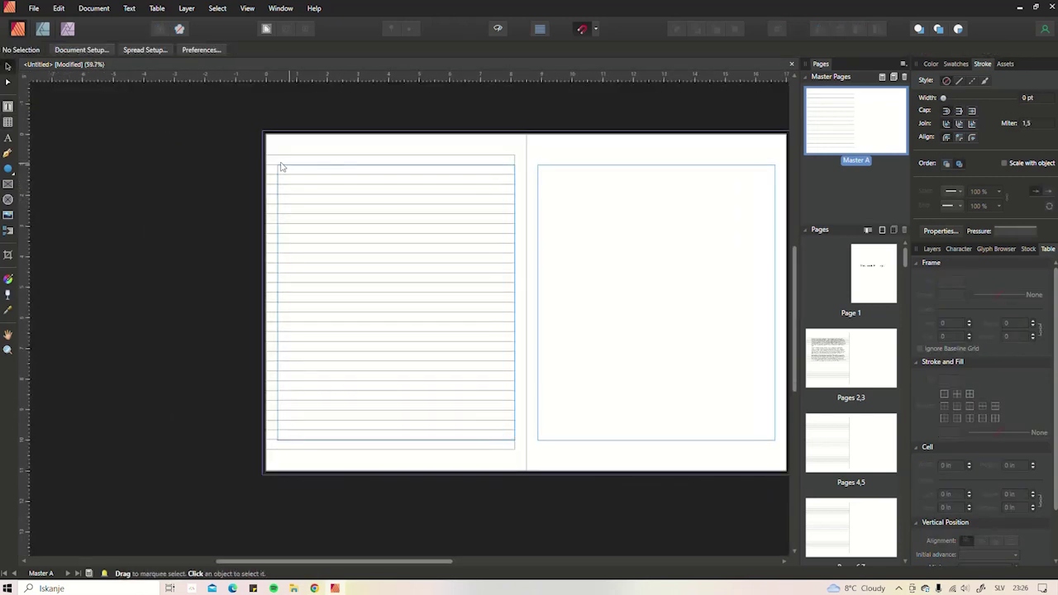
left_click(278, 164)
double_click(278, 164)
left_click_drag(278, 164, 501, 445)
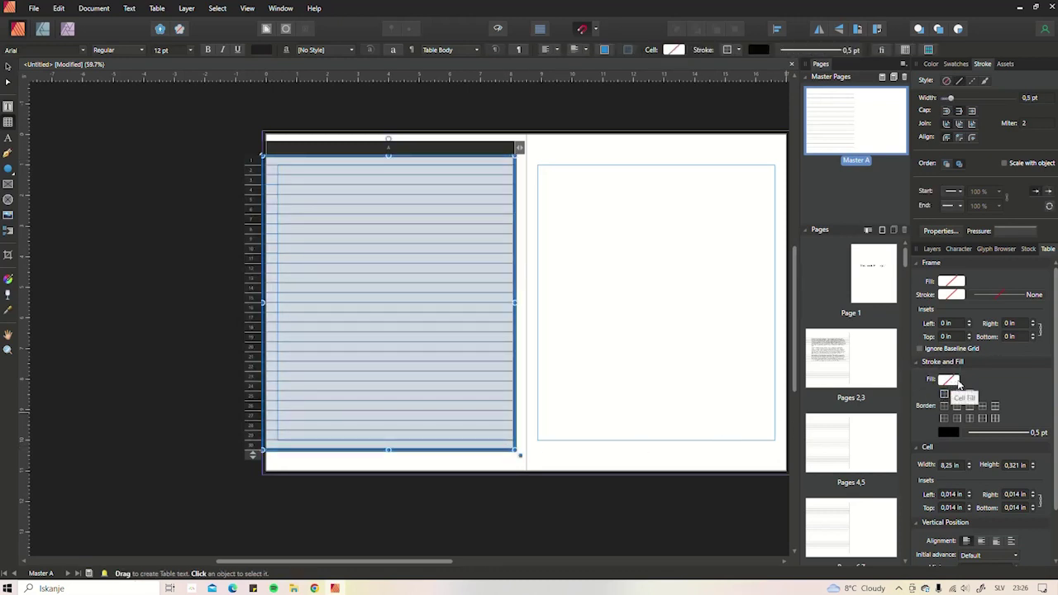
left_click(951, 381)
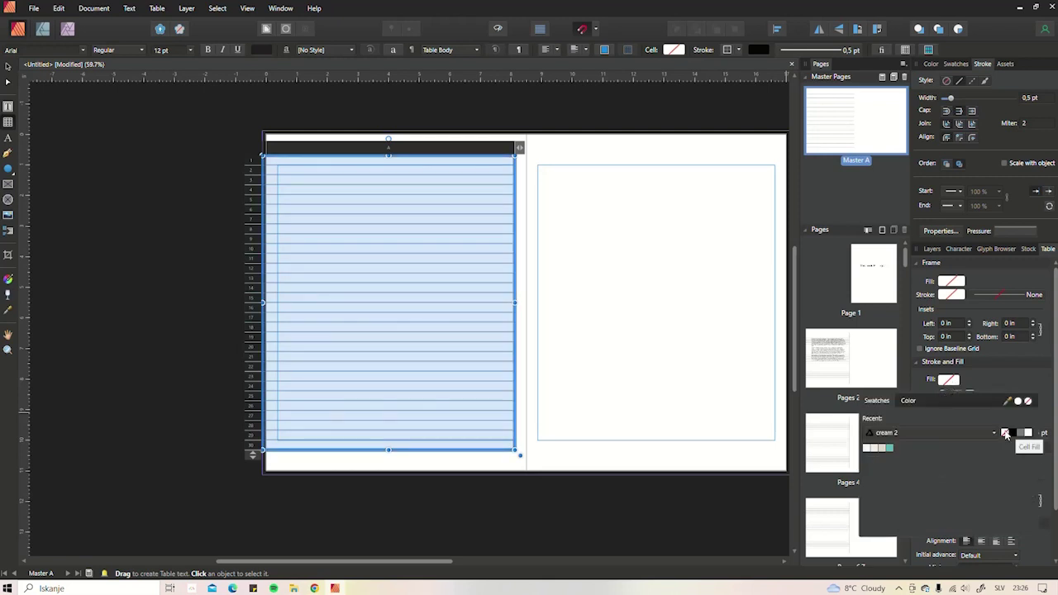
left_click(1006, 436)
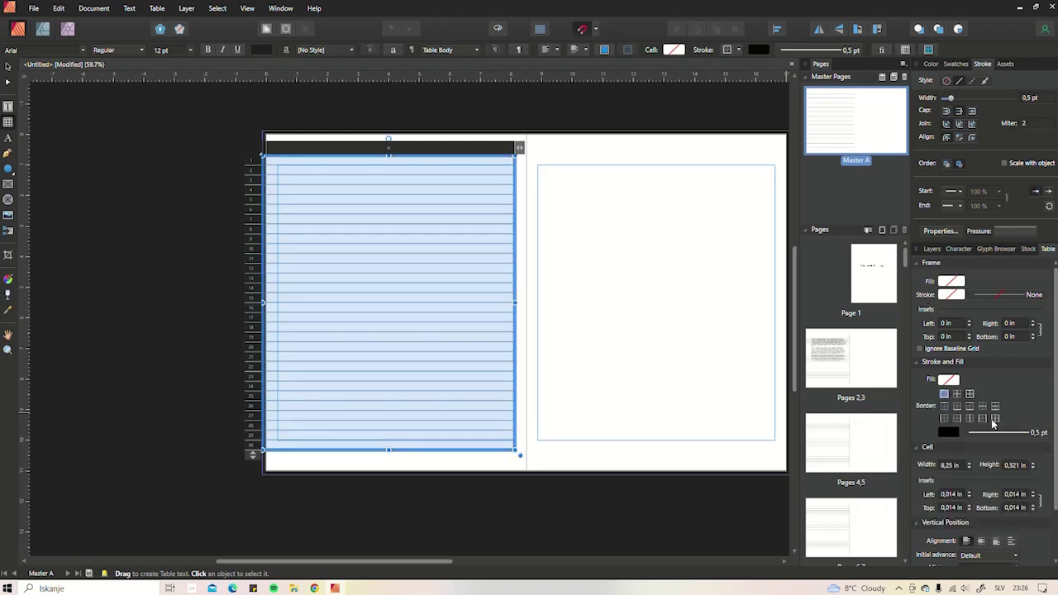
- Apply the Outside border preset to the selected cells
scroll(1030, 401, "down", 1)
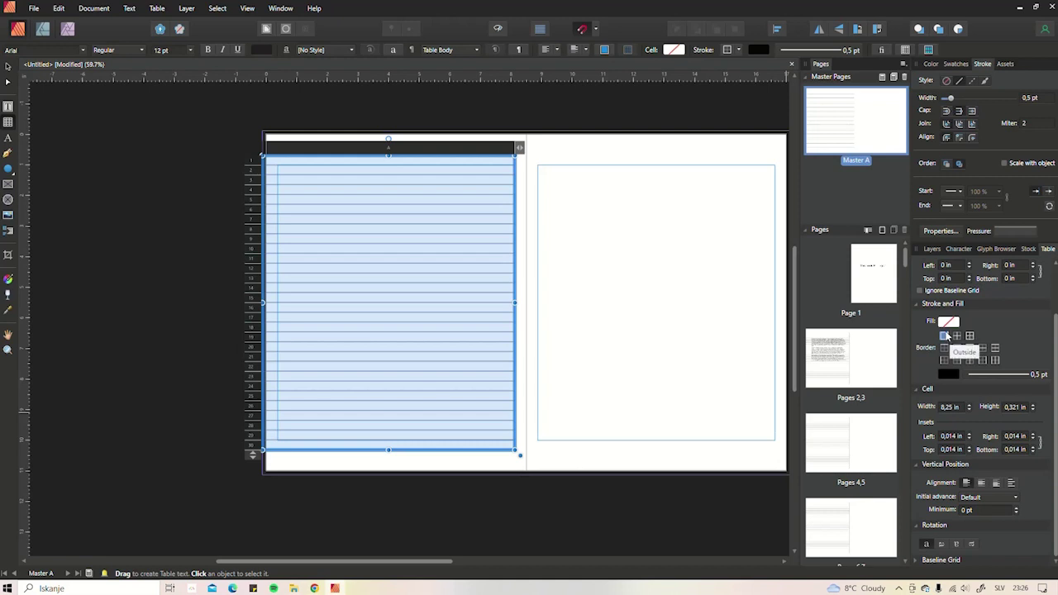
left_click(945, 336)
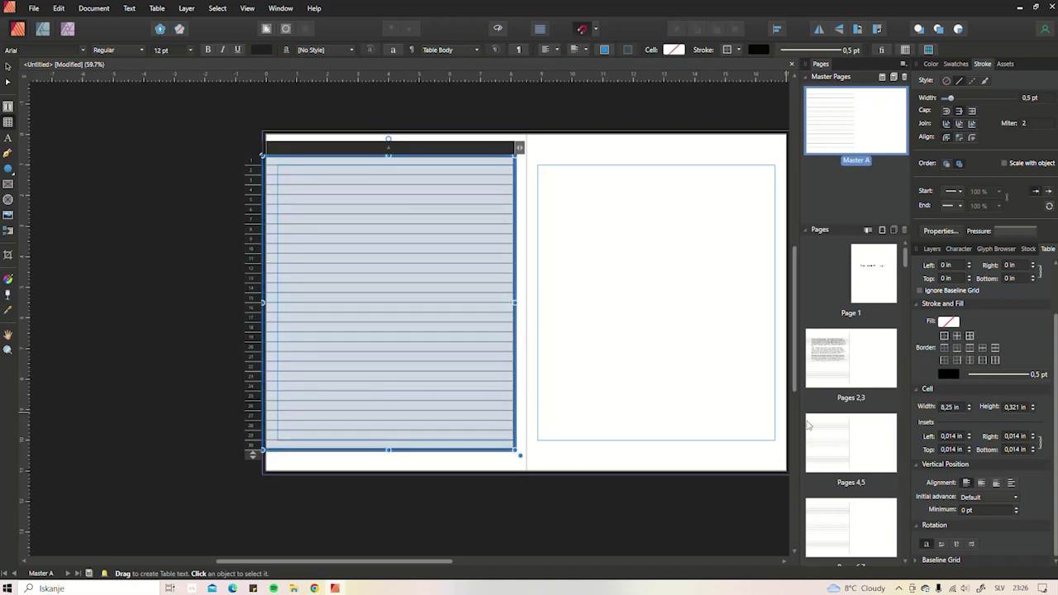
left_click(7, 67)
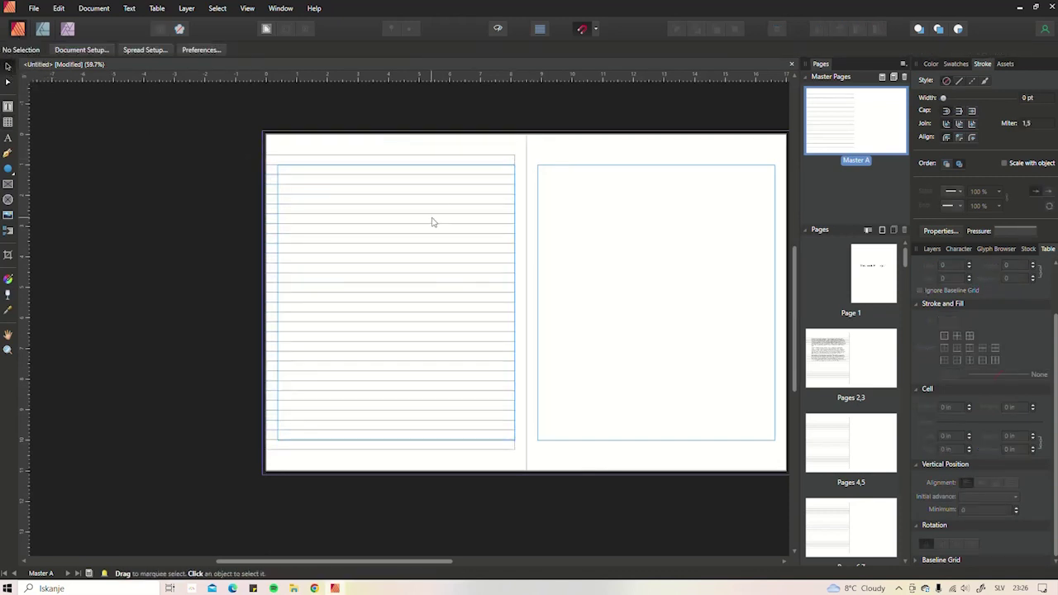
- Snap the lined table against the left page margin
mouse_move(482, 218)
left_mouse_down()
mouse_move(541, 220)
mouse_move(491, 224)
left_mouse_up()
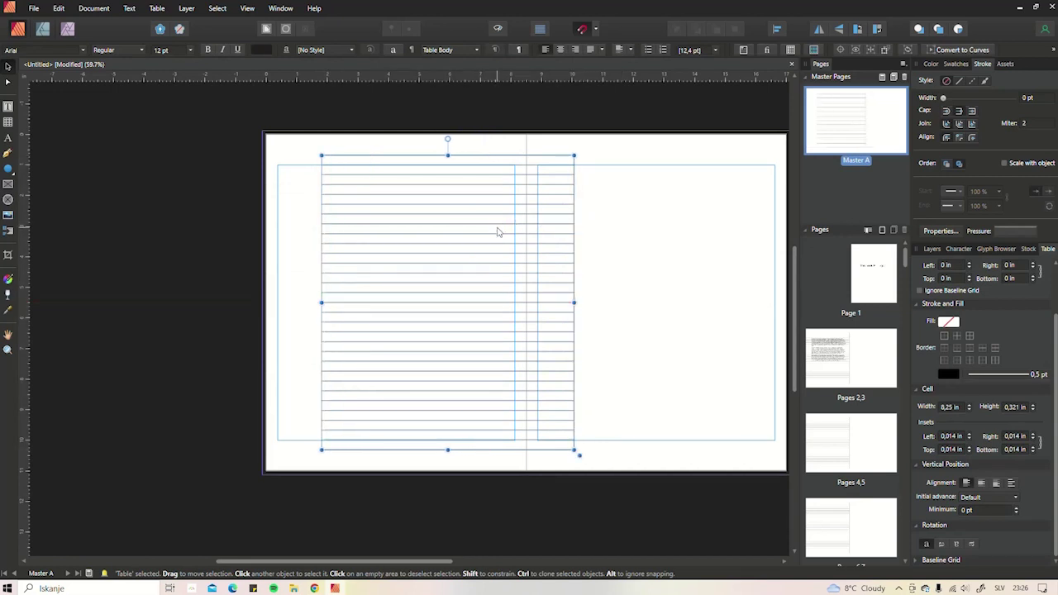
left_click_drag(496, 231, 438, 229)
scroll(517, 152, "up", 8)
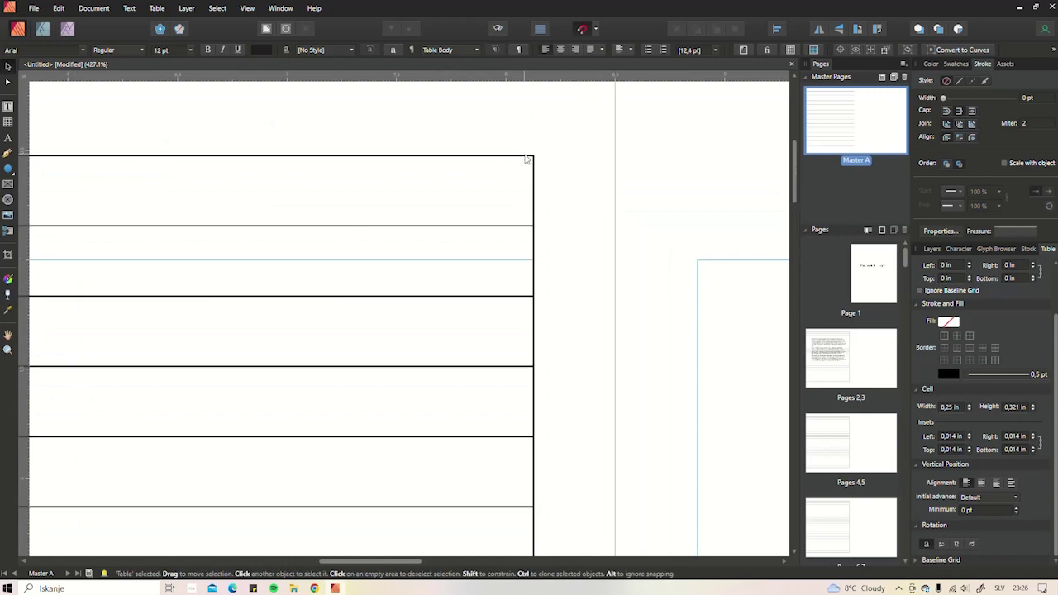
left_click_drag(525, 159, 490, 172)
- Set the stroke style of the chosen cell borders to None, leaving only horizontal rules
double_click(476, 175)
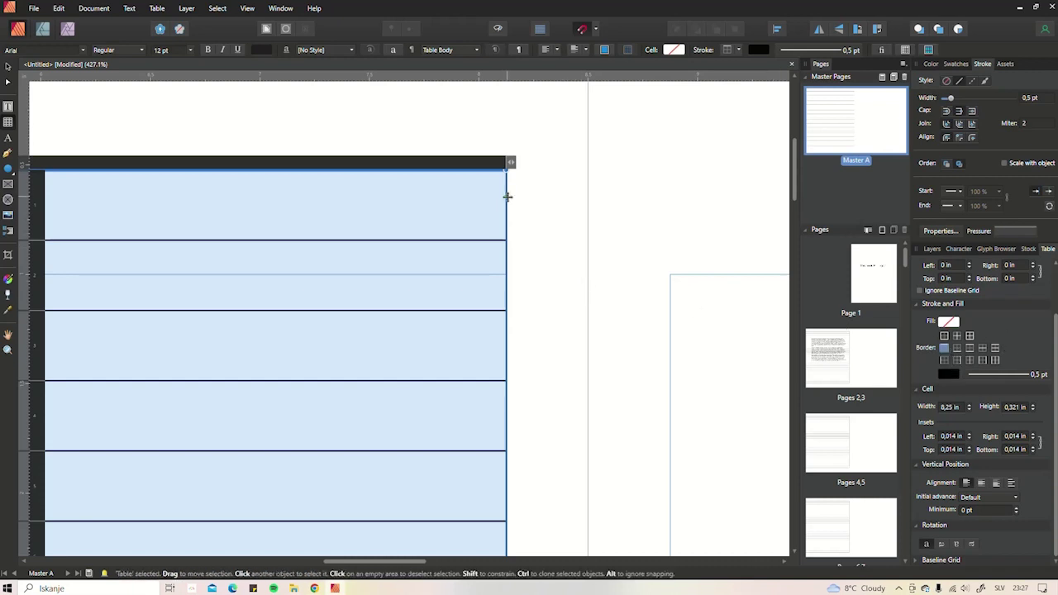
left_click(958, 362)
scroll(576, 327, "up", 3)
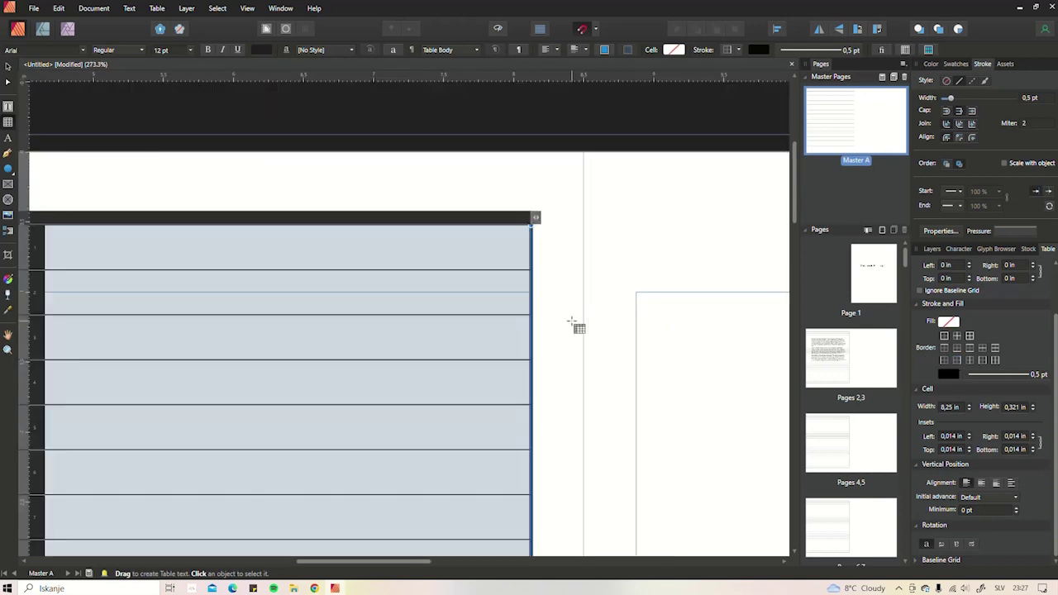
scroll(576, 327, "down", 1)
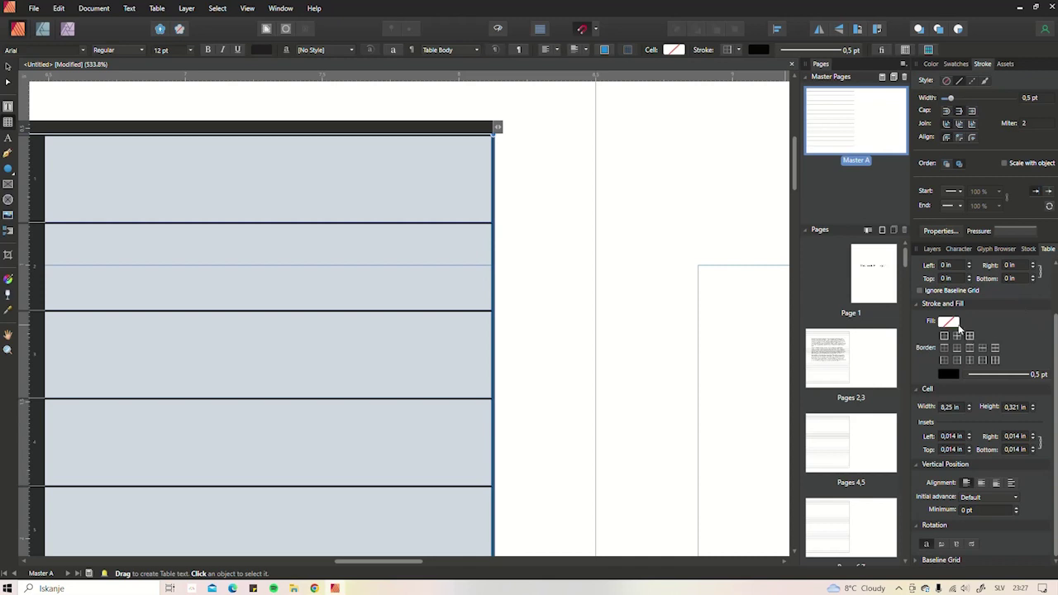
left_click(994, 376)
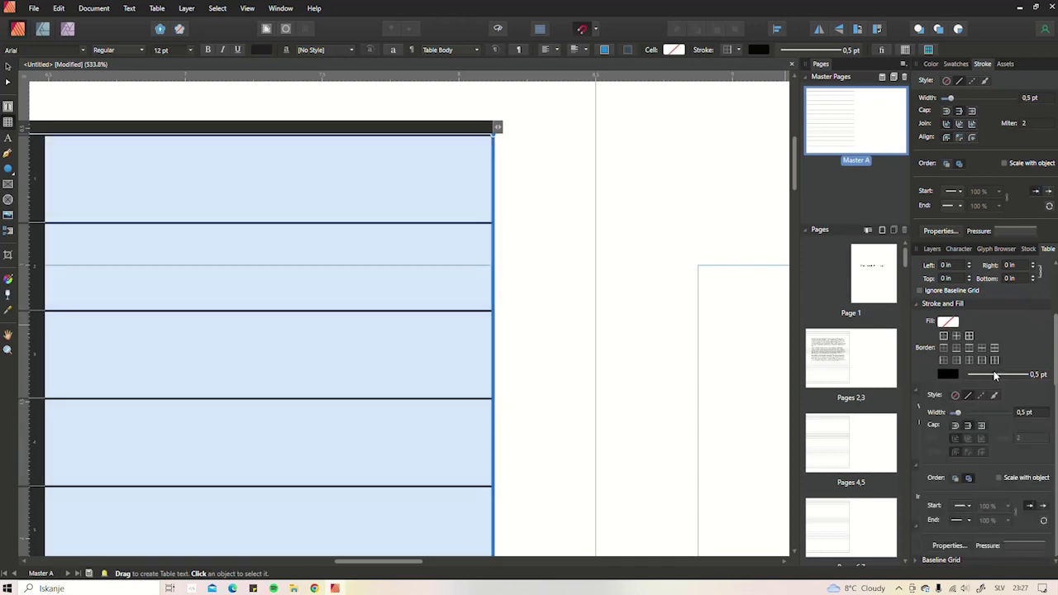
left_click(957, 397)
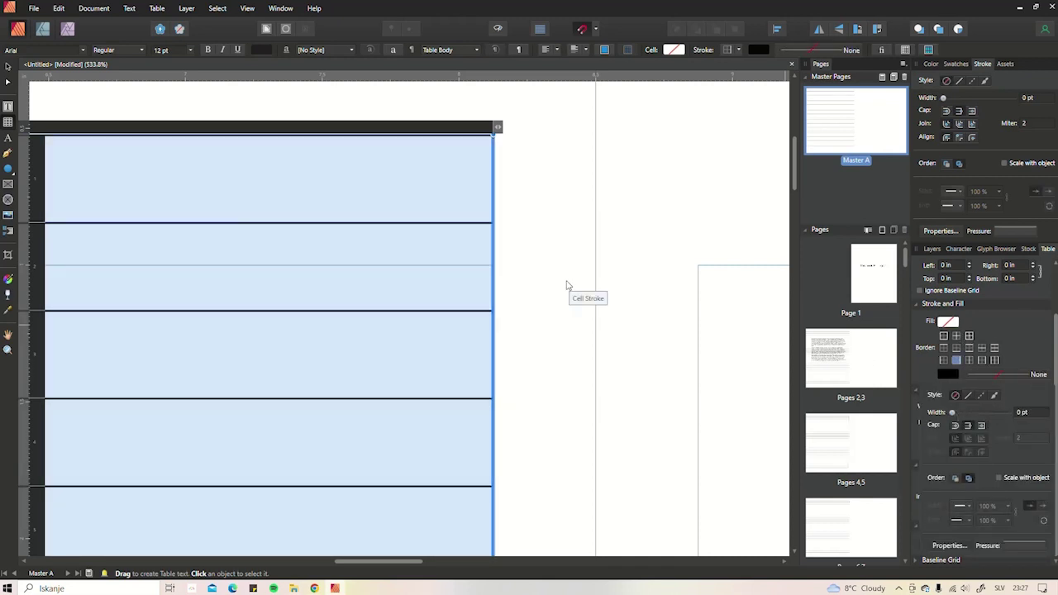
left_click(579, 287)
scroll(563, 323, "down", 8)
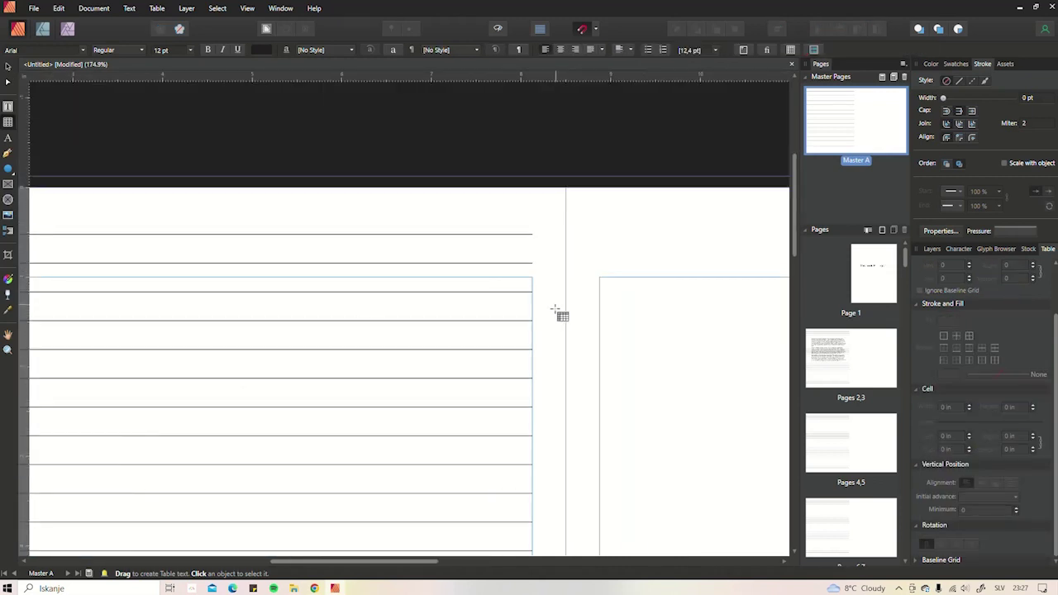
scroll(563, 347, "down", 2)
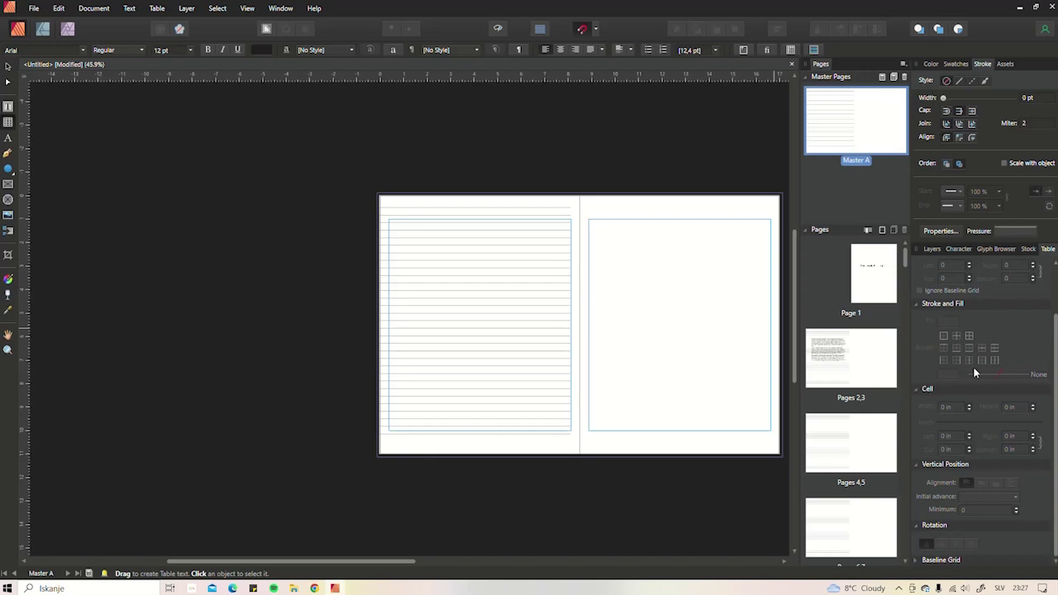
- Nudge the lined table slightly up on the left page
left_click(6, 67)
left_click(529, 289)
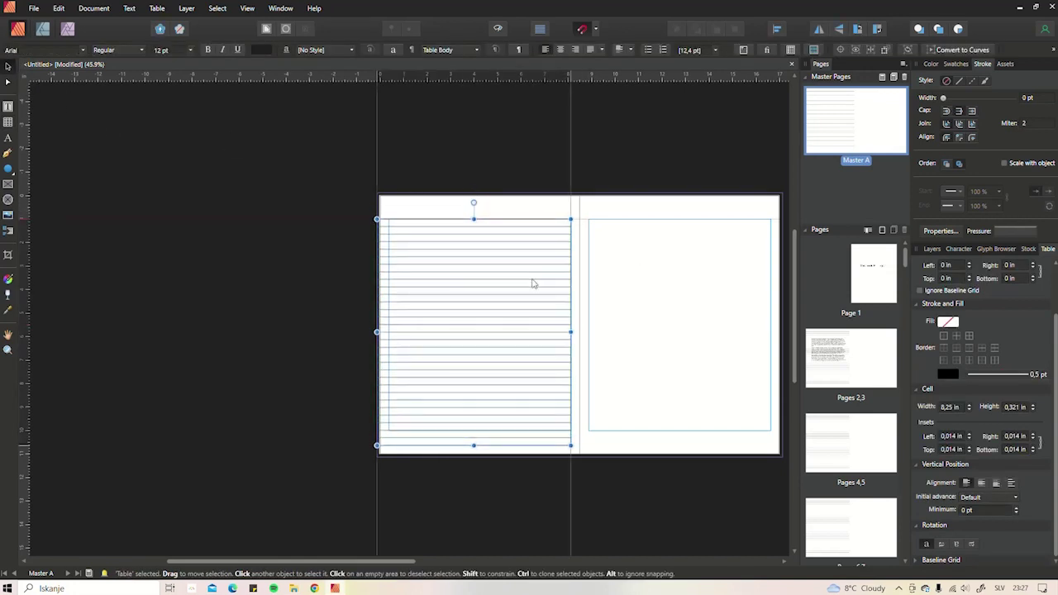
left_click_drag(532, 284, 533, 276)
- Place a copy of the lined table onto Master A's right page
scroll(586, 267, "up", 4)
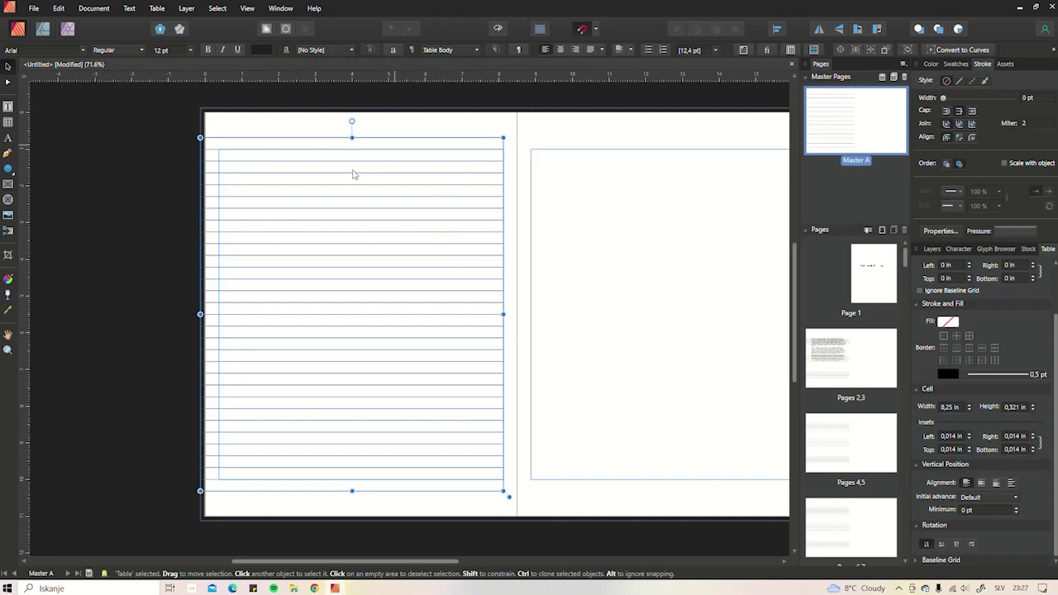
scroll(863, 420, "down", 3)
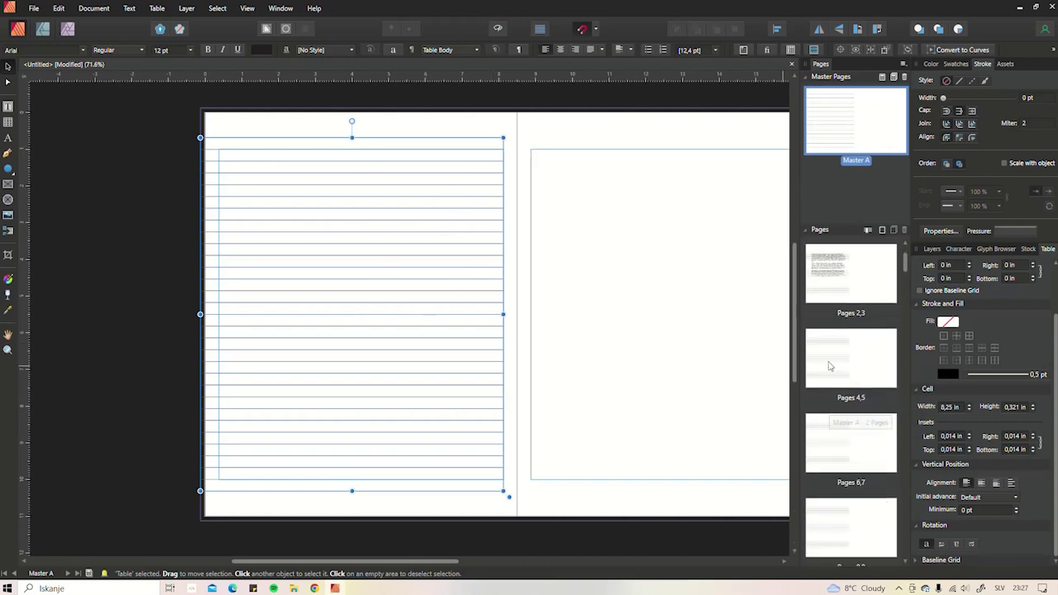
scroll(855, 430, "up", 3)
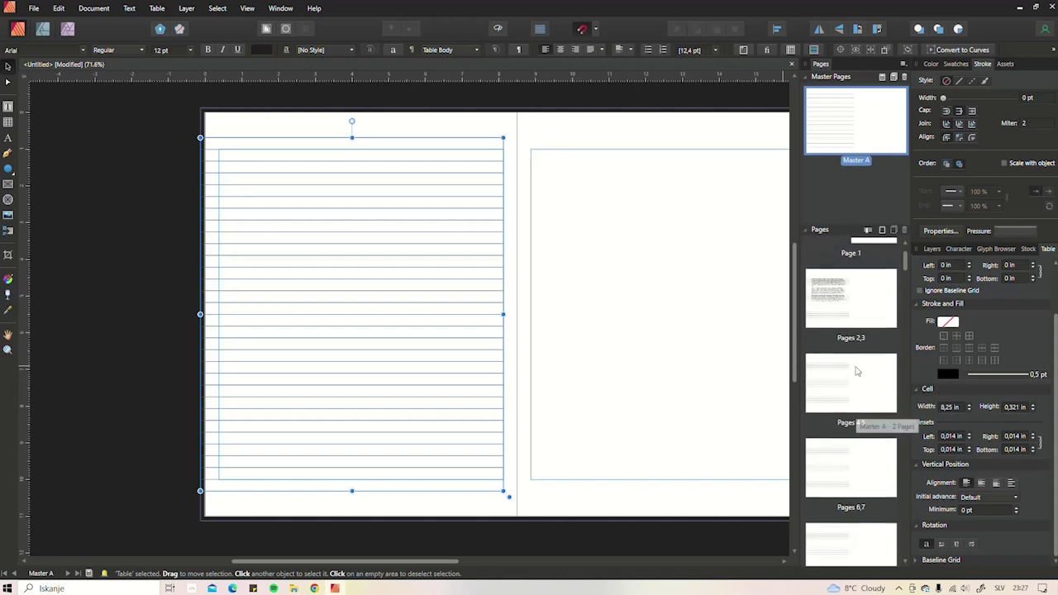
scroll(411, 221, "up", 2)
scroll(411, 221, "down", 2)
scroll(351, 233, "down", 1)
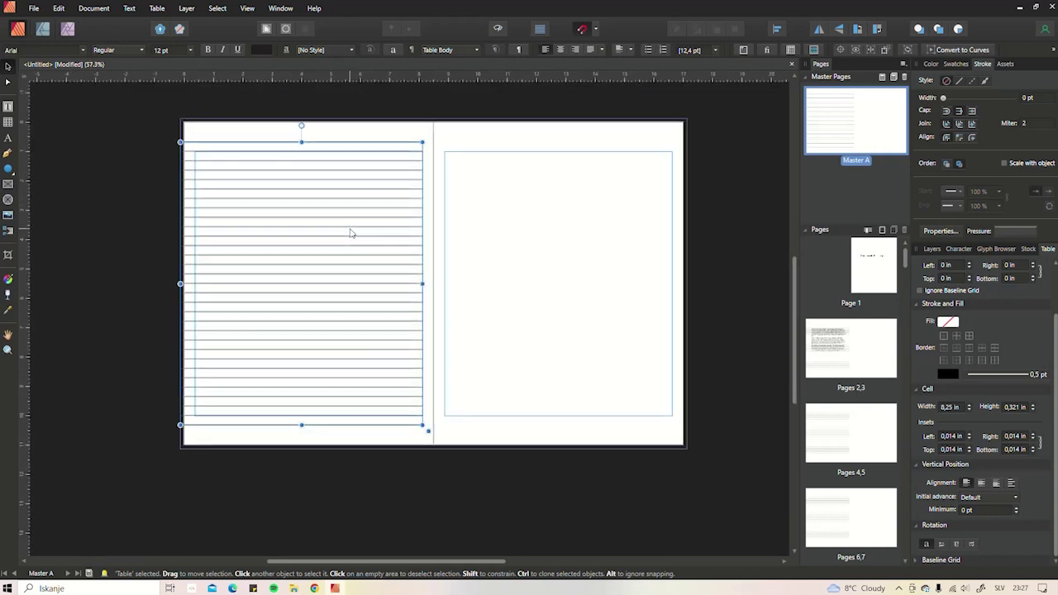
left_click_drag(283, 211, 542, 221)
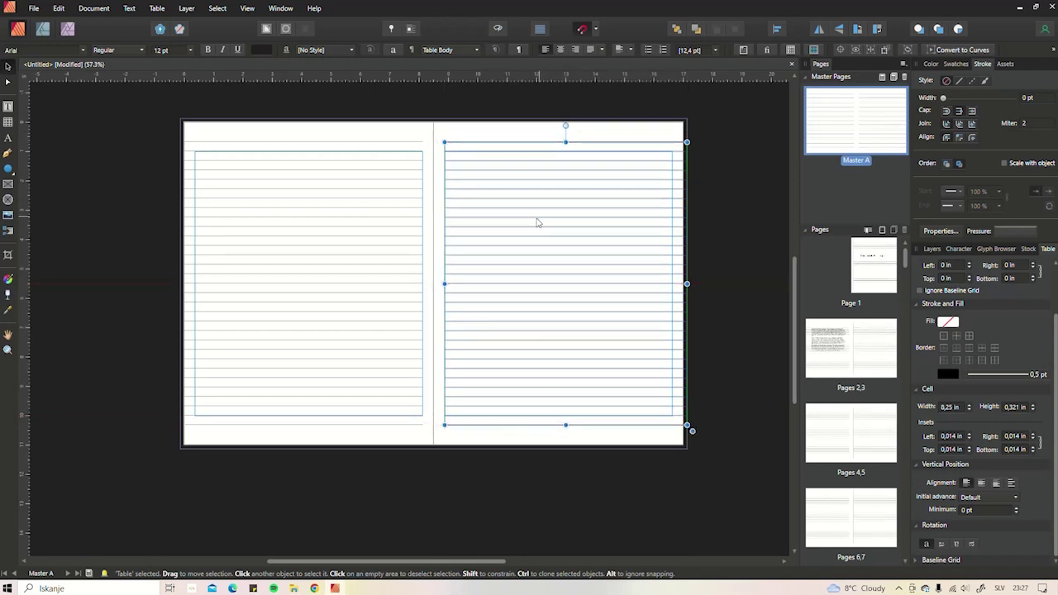
- Flip the right-page lined table horizontally
left_click(700, 214)
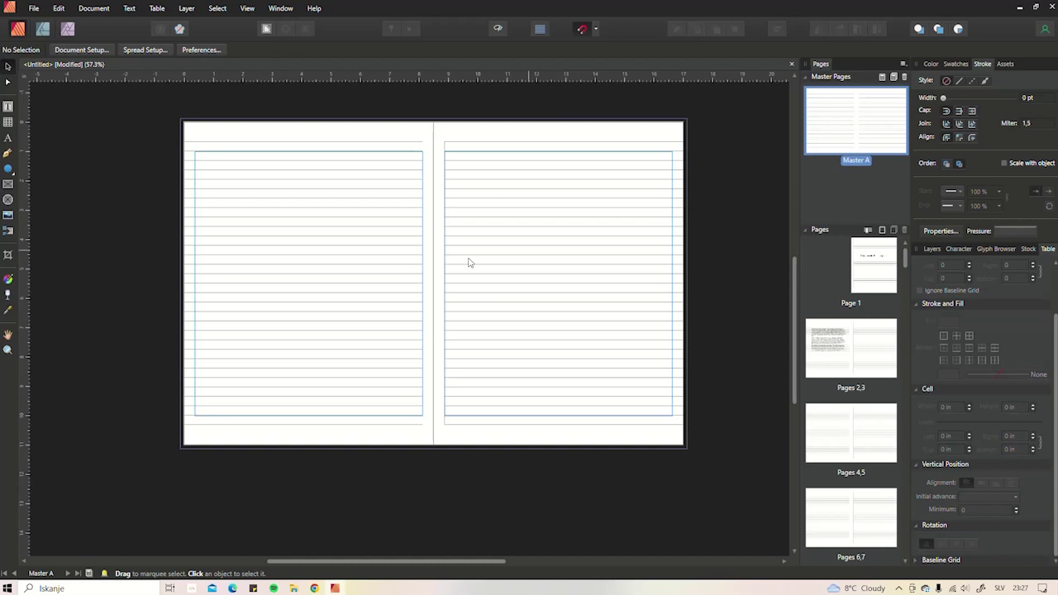
left_click(457, 156)
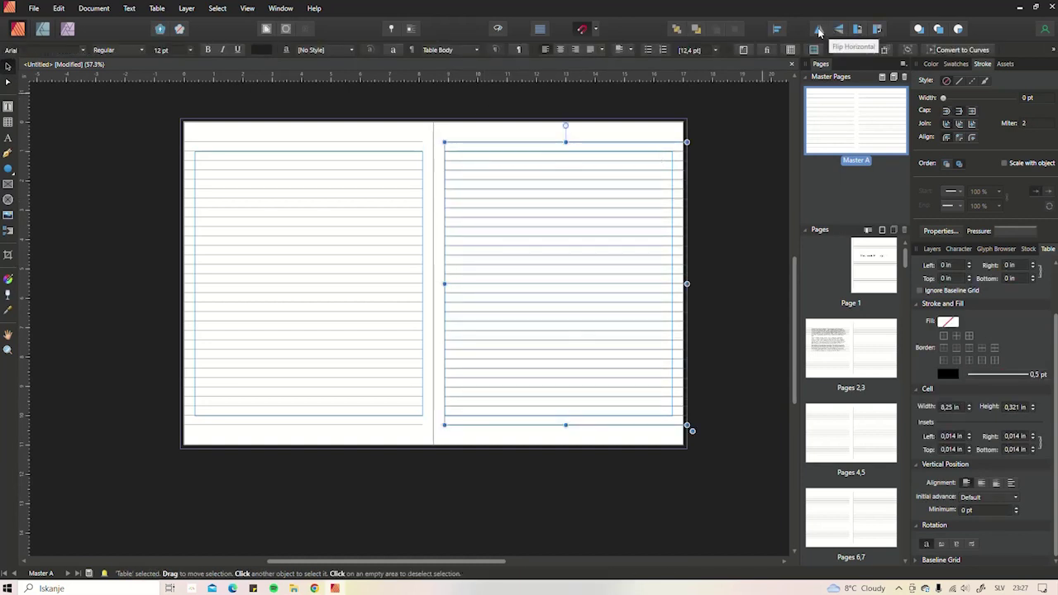
left_click(819, 30)
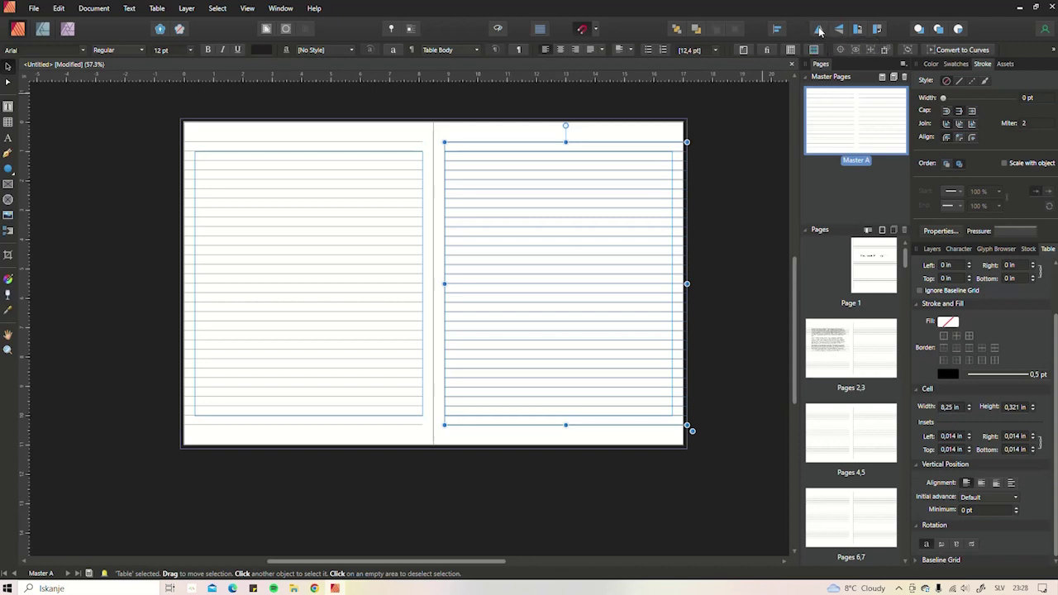
left_click(729, 260)
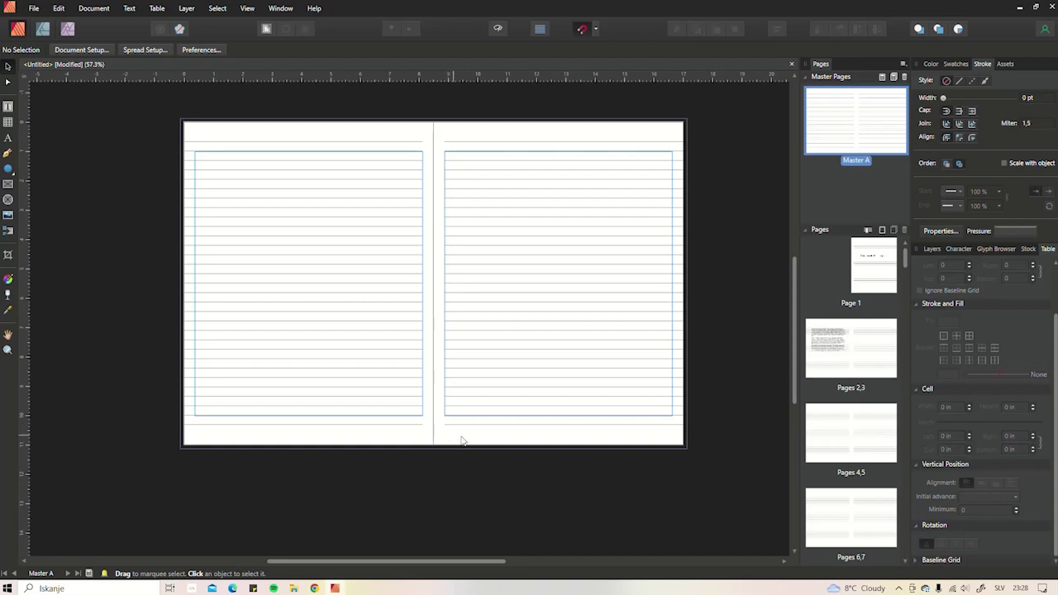
- Preview the spread with margin guides and page borders hidden
left_click(498, 29)
left_click(498, 30)
left_click(499, 28)
- Turn Preview Mode off so margin guides and page borders show on both pages again
scroll(451, 149, "left", 2)
scroll(451, 148, "up", 1)
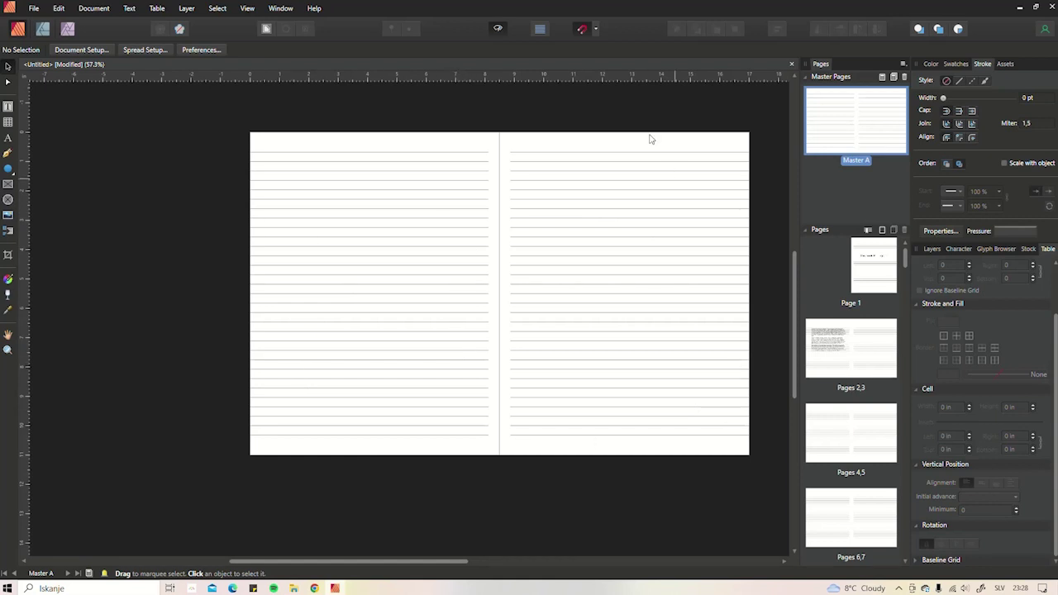
left_click(498, 29)
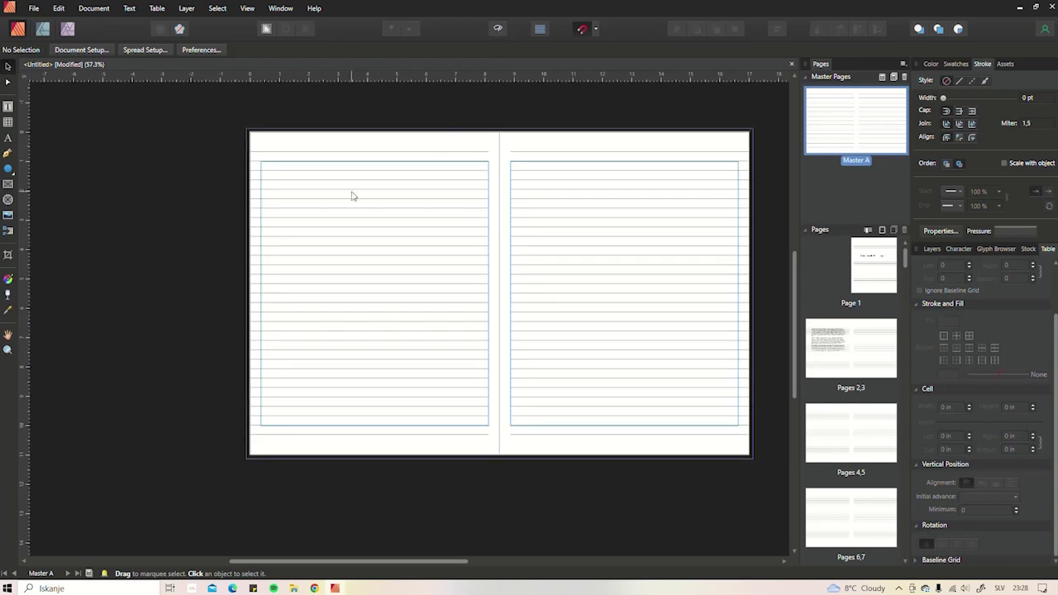
left_click_drag(351, 196, 405, 208)
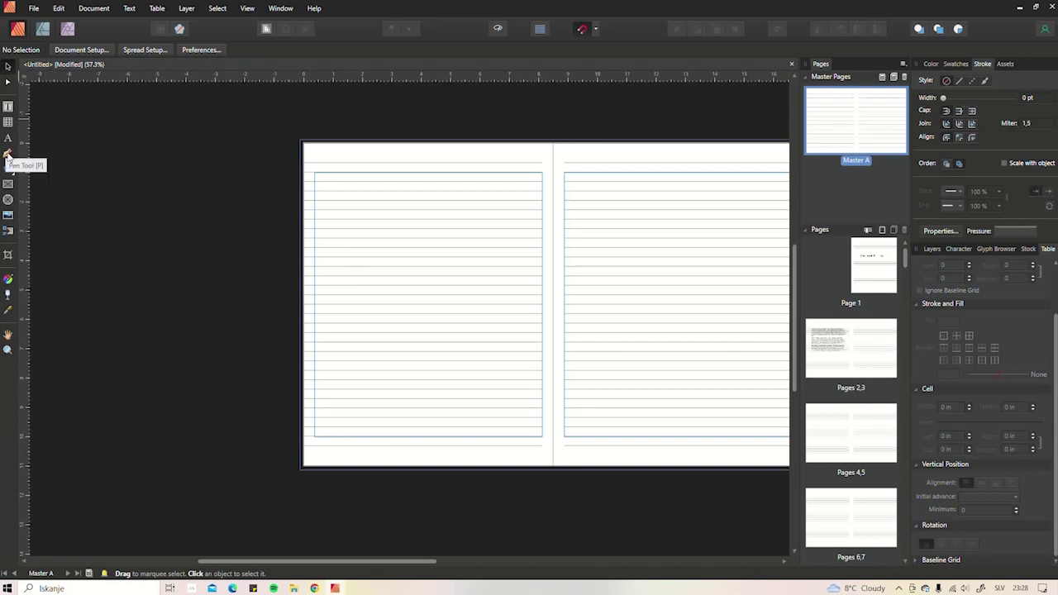
- Draw a straight vertical line down the left master page with the Pen tool in Line Mode
left_click(7, 154)
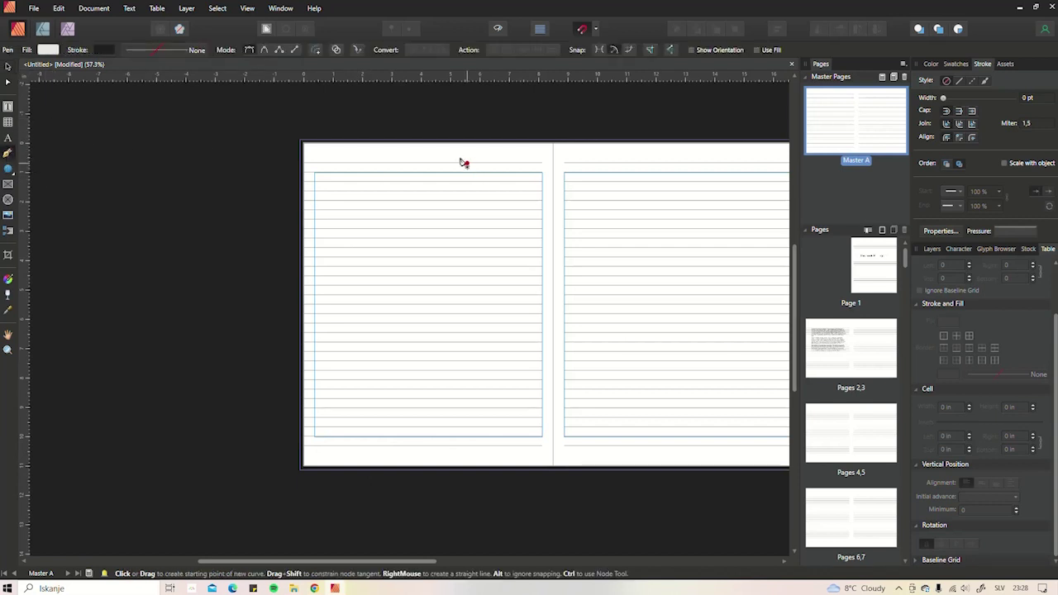
left_click(294, 51)
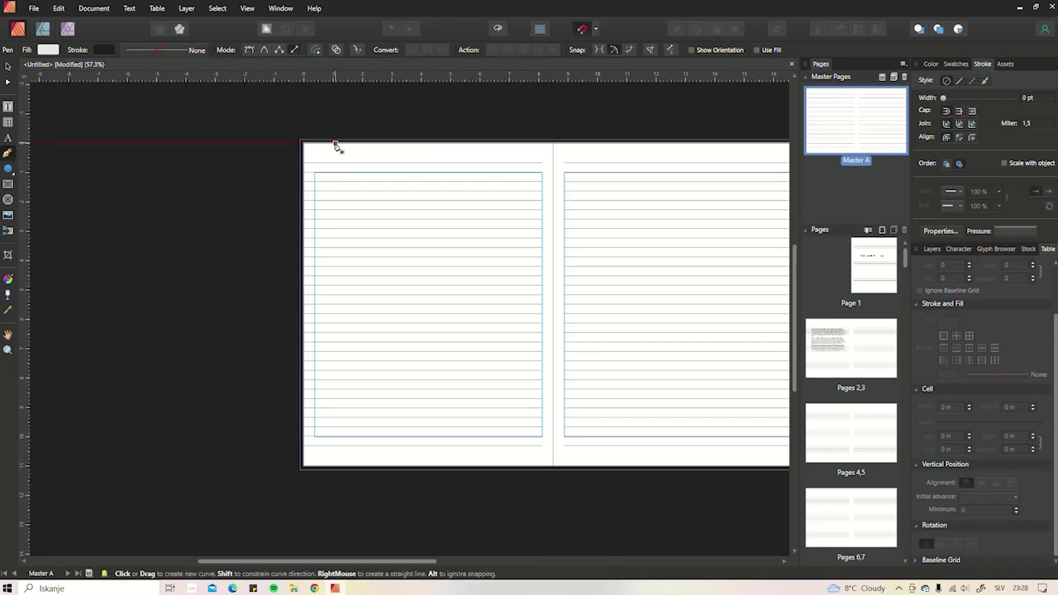
scroll(335, 146, "up", 5)
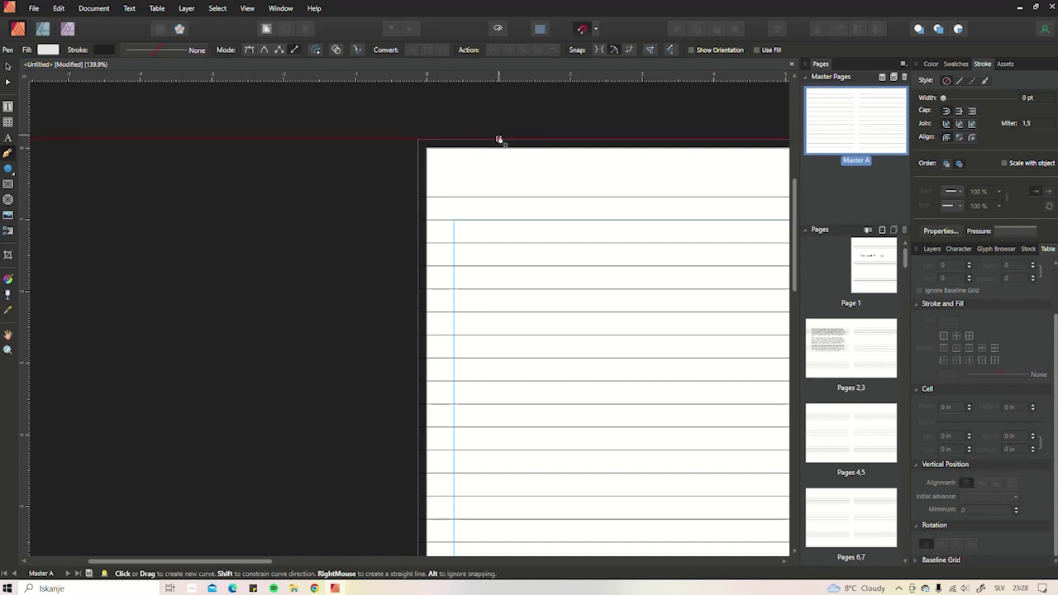
scroll(496, 170, "down", 5)
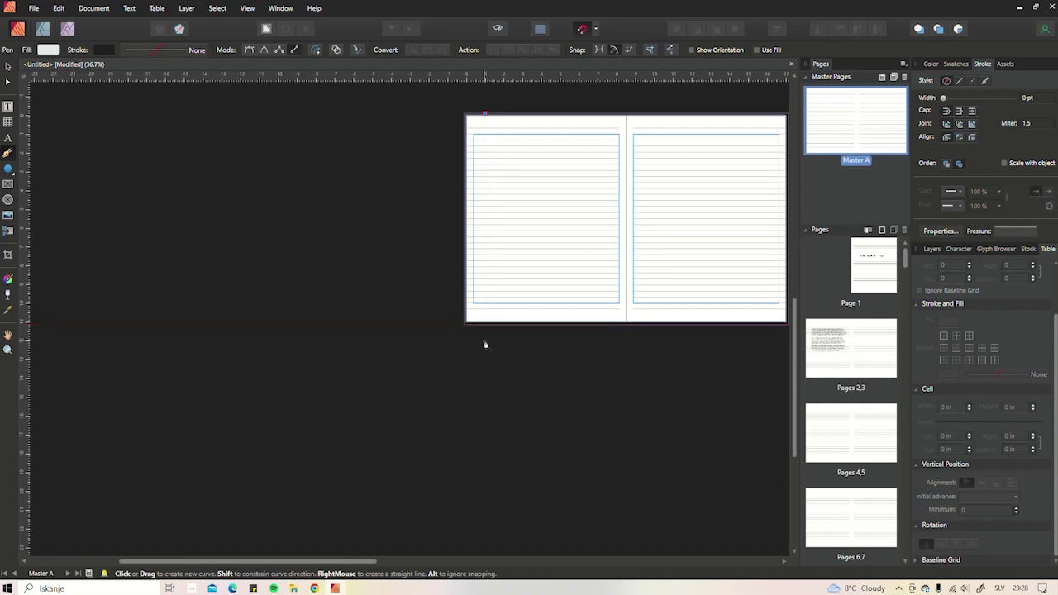
scroll(486, 344, "up", 5)
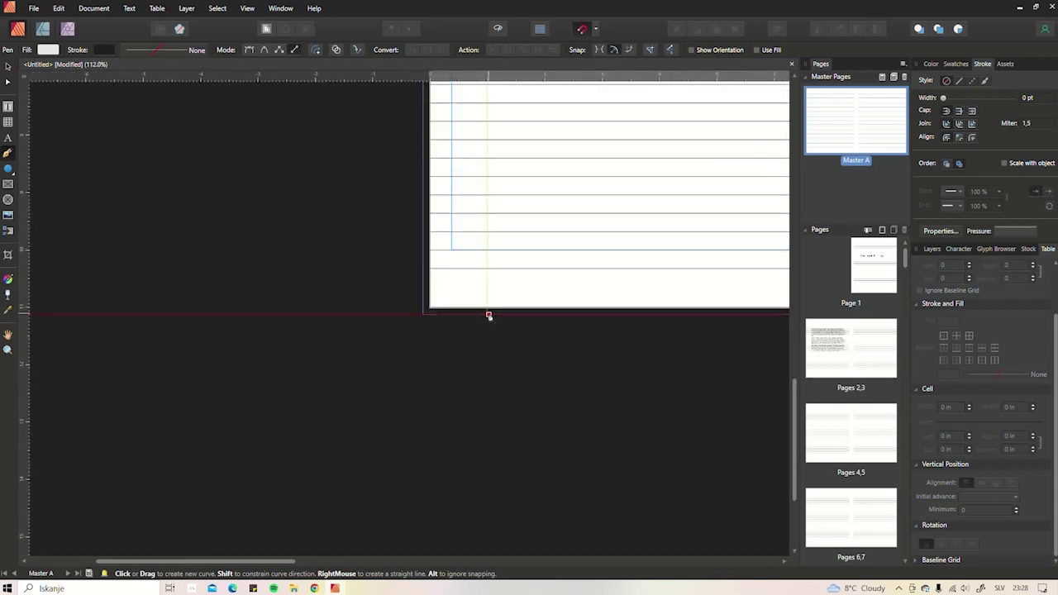
left_click(487, 314)
scroll(545, 292, "up", 2)
scroll(517, 283, "down", 6)
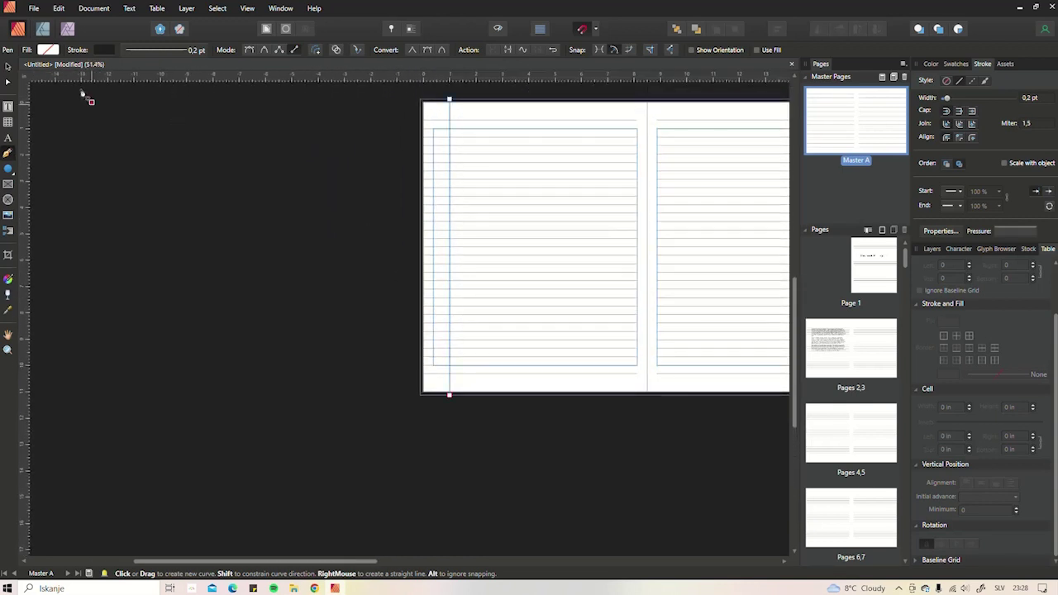
- Widen the vertical margin line's stroke to 0.4 pt, then deselect it
left_click(7, 66)
scroll(459, 231, "up", 2)
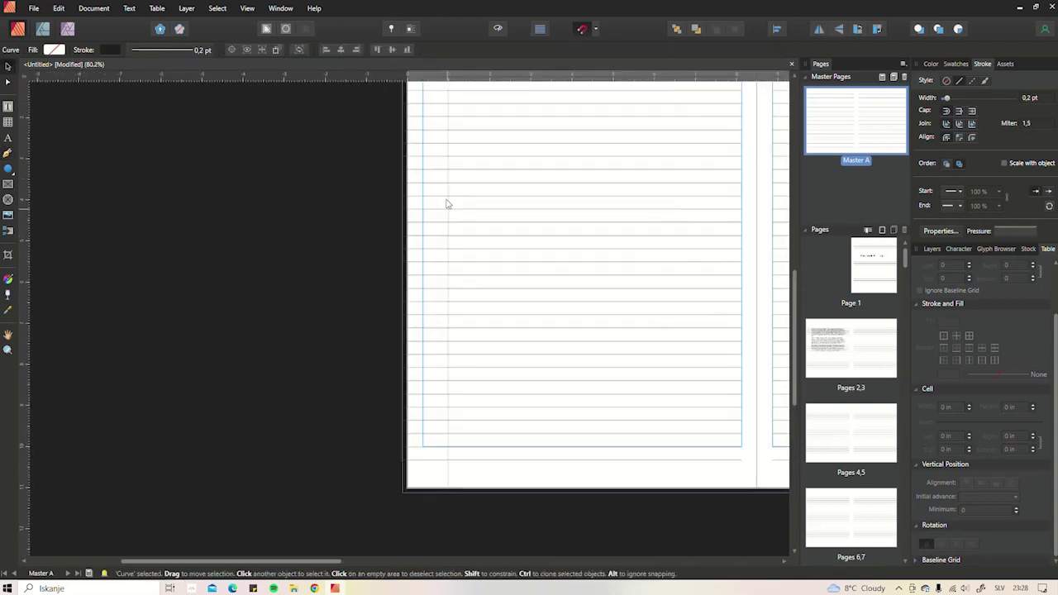
left_click_drag(436, 185, 418, 276)
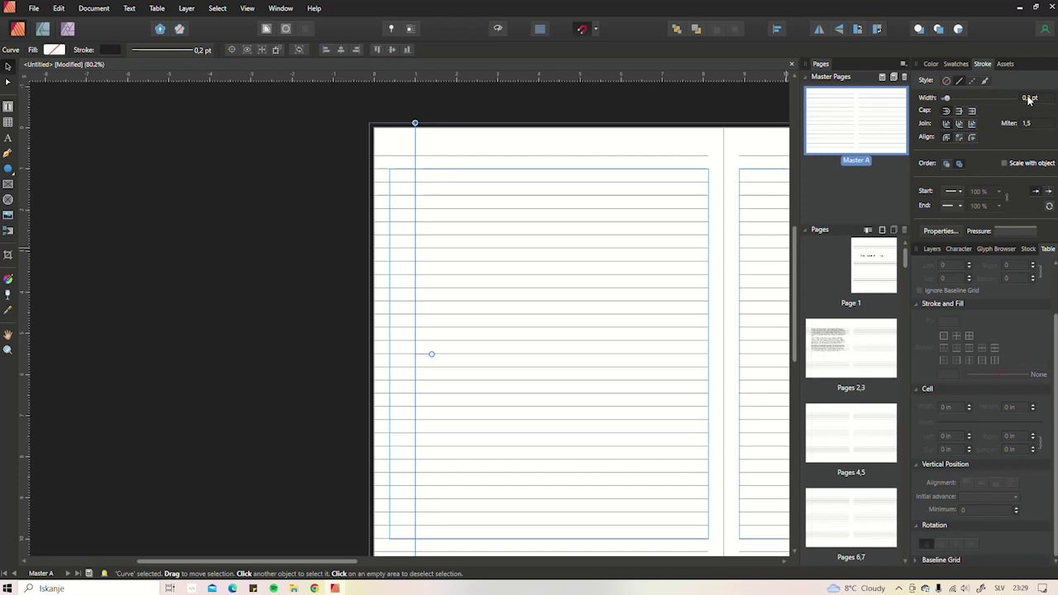
left_click_drag(948, 97, 950, 98)
left_click(950, 97)
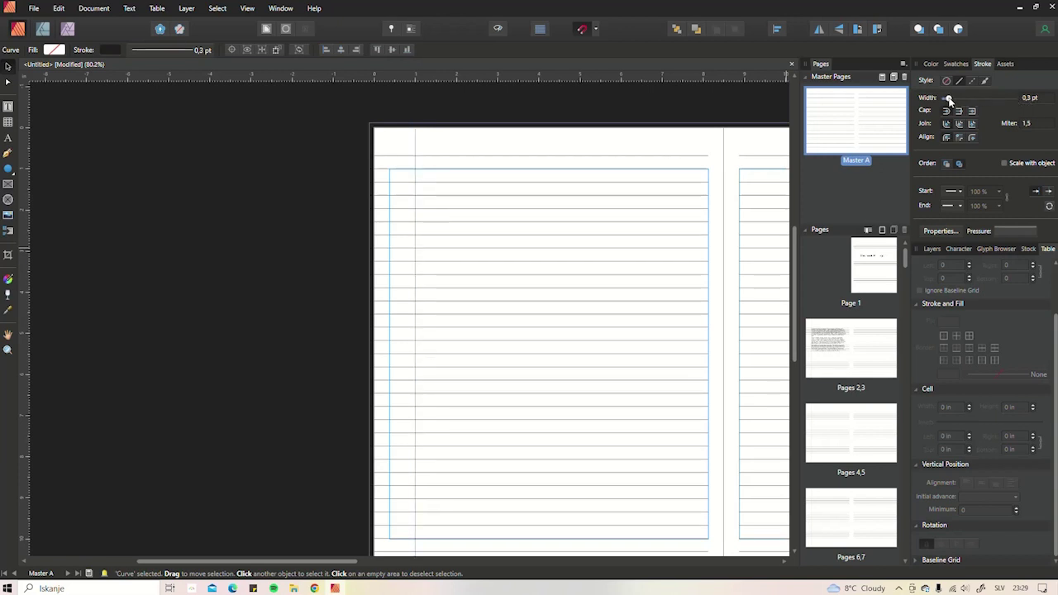
left_click(494, 151)
scroll(573, 206, "down", 4)
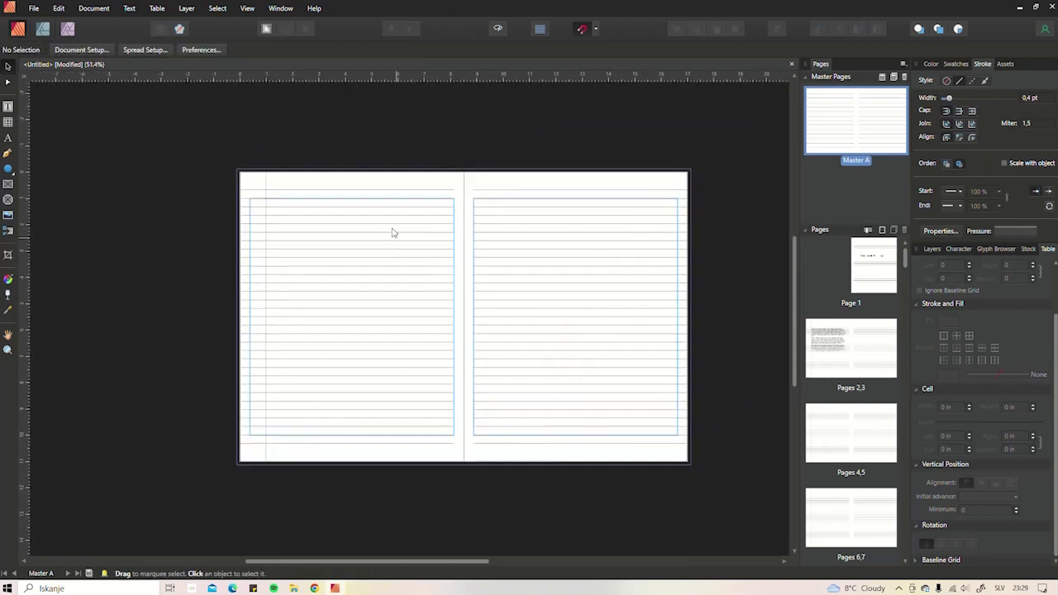
- Duplicate the vertical margin line onto the right page near its outer edge
left_click(266, 190)
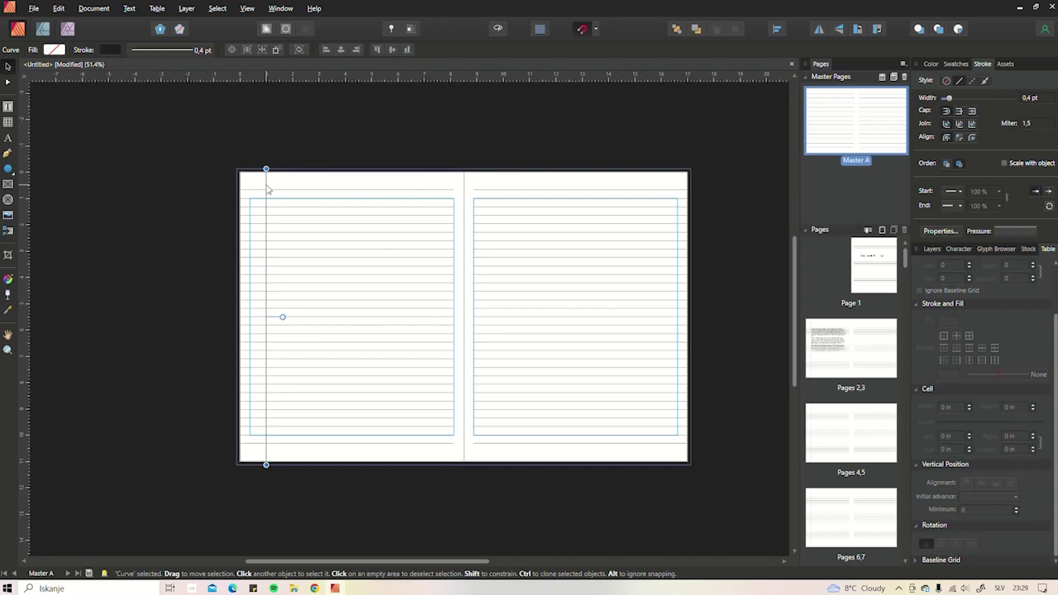
left_click_drag(267, 189, 662, 185)
scroll(668, 185, "up", 2)
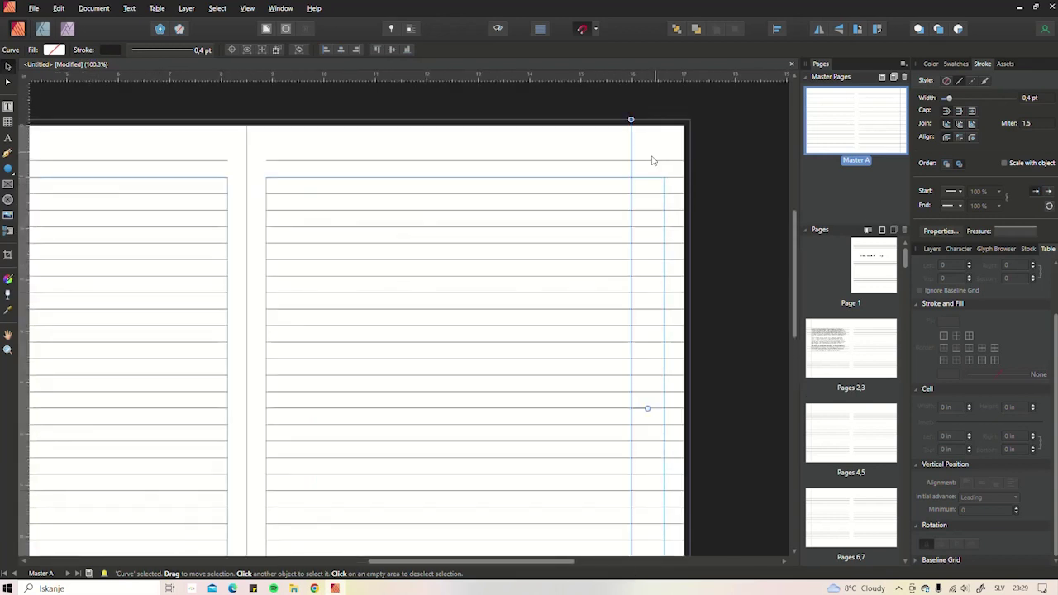
scroll(651, 160, "up", 3)
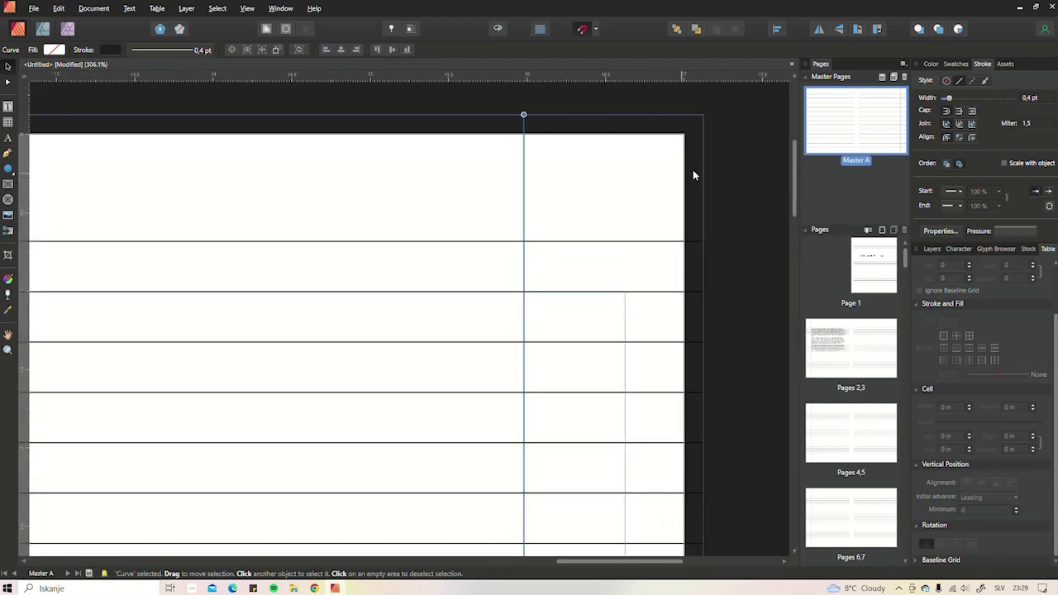
left_click_drag(527, 163, 543, 161)
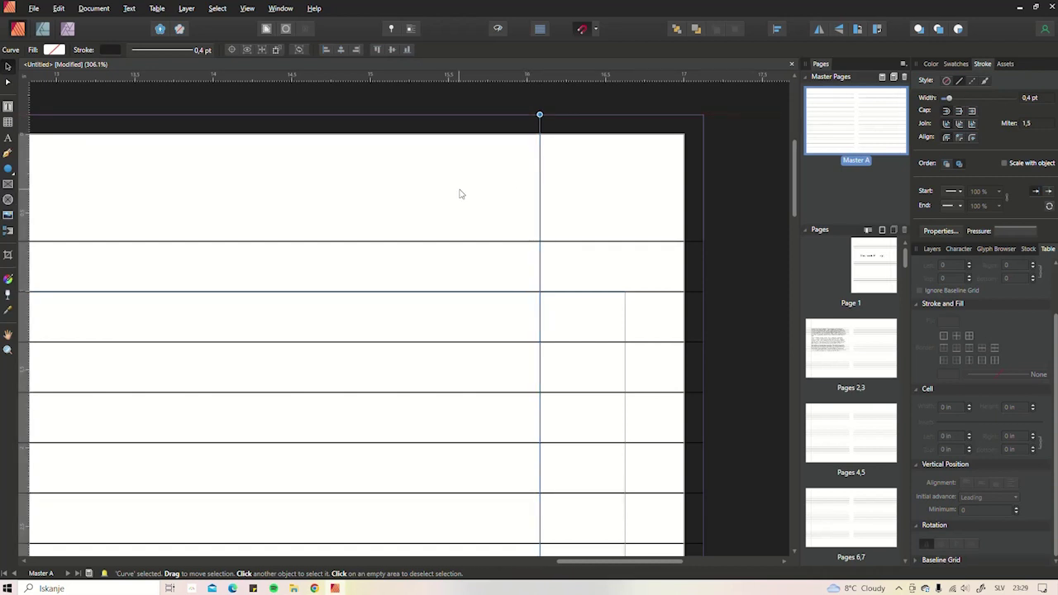
- Set the ruler origin at the right page's top corner and shift the copied line into place
scroll(449, 243, "down", 6)
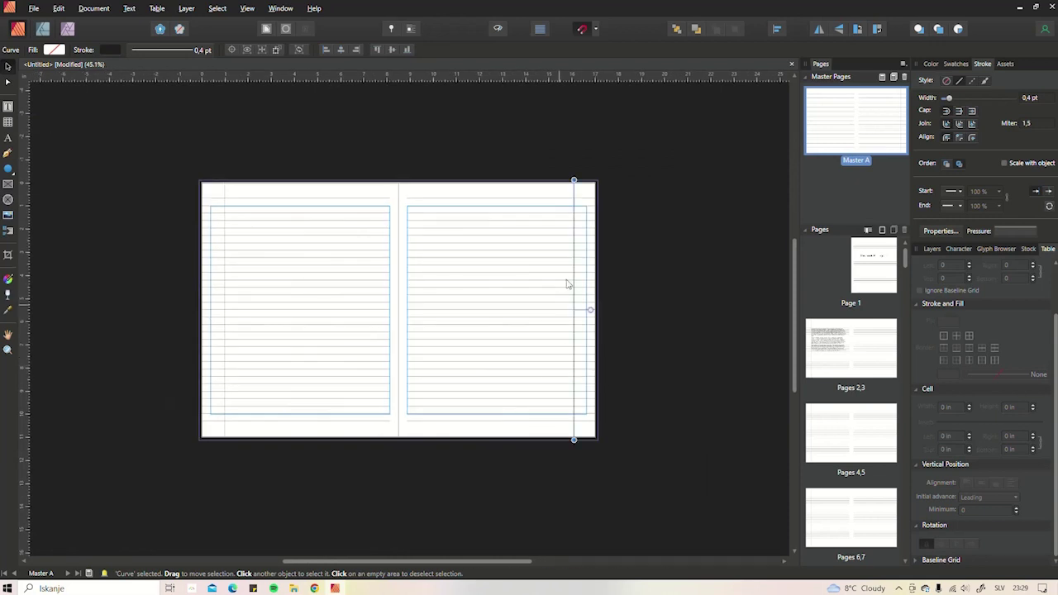
scroll(579, 244, "up", 2)
left_click_drag(507, 167, 609, 189)
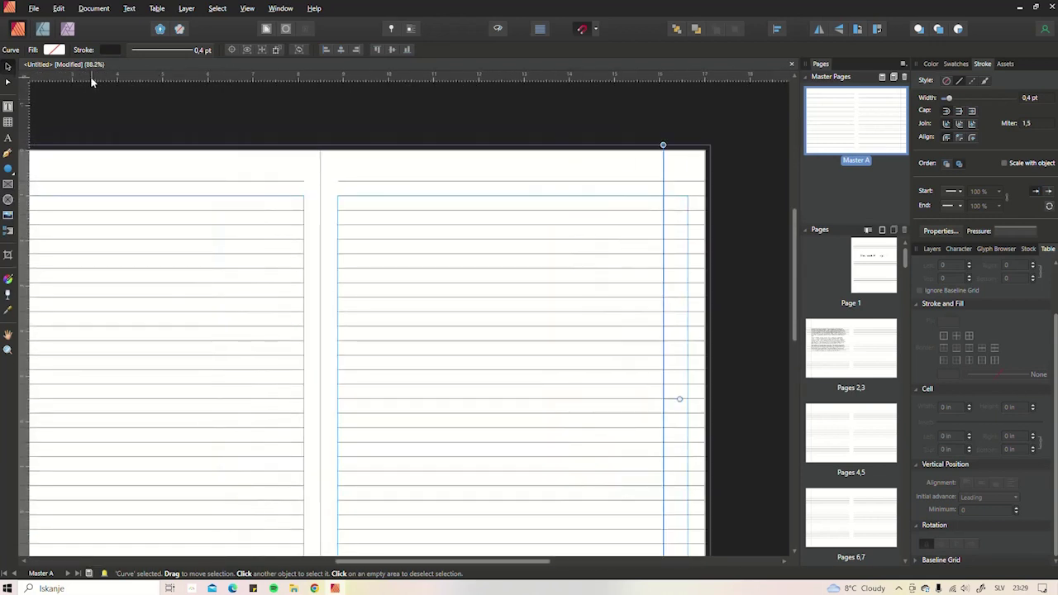
scroll(310, 164, "down", 3)
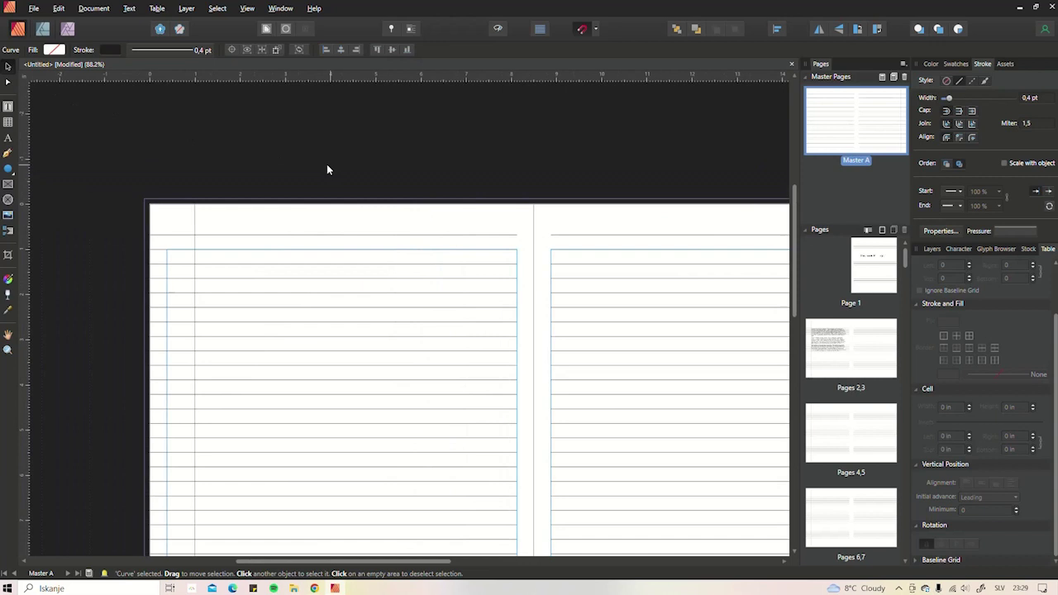
scroll(257, 145, "up", 4)
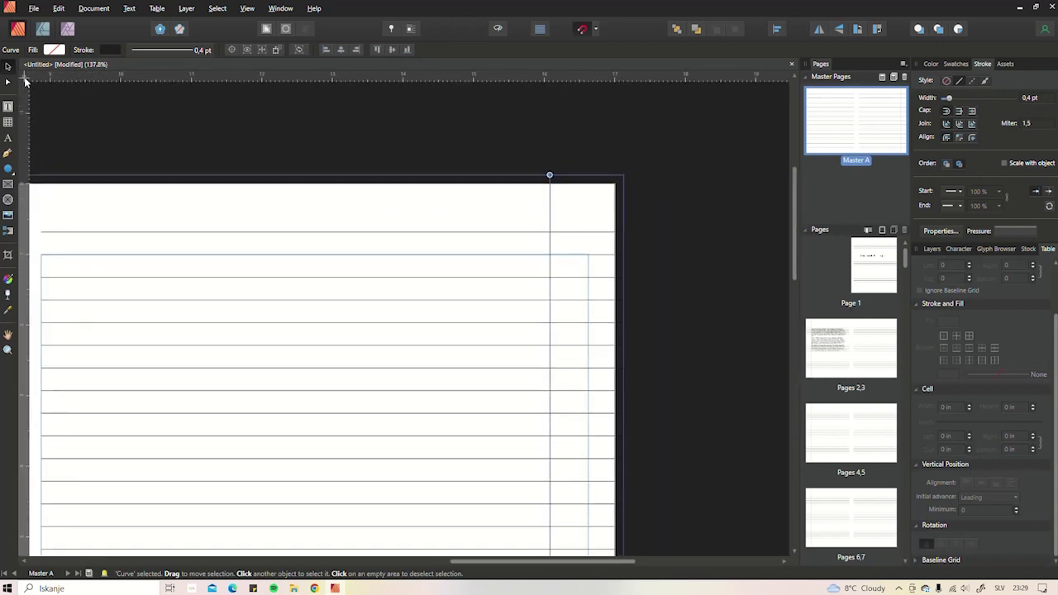
left_click_drag(25, 80, 617, 185)
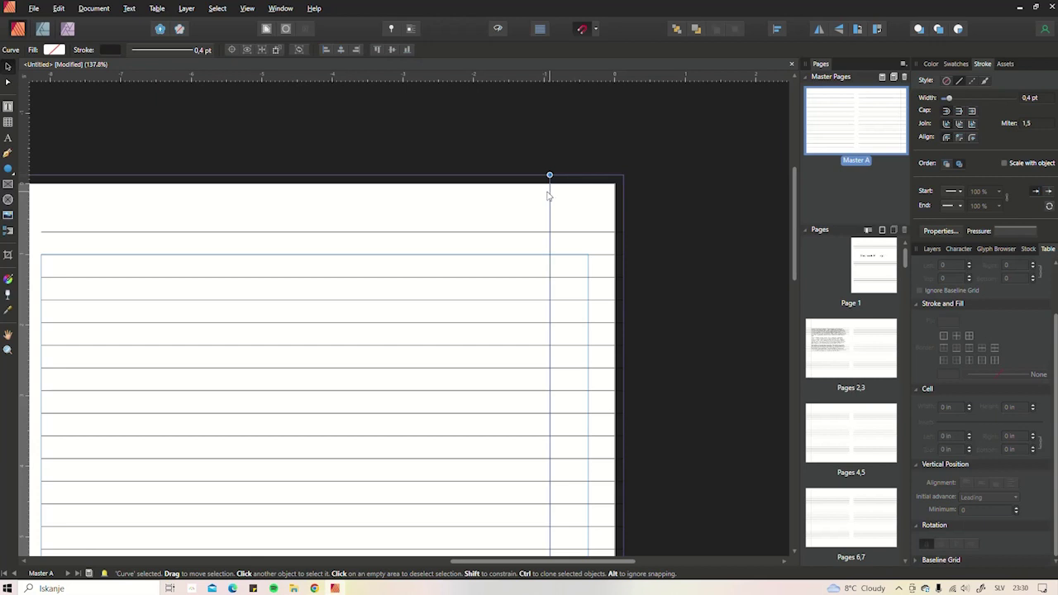
left_click_drag(547, 195, 545, 196)
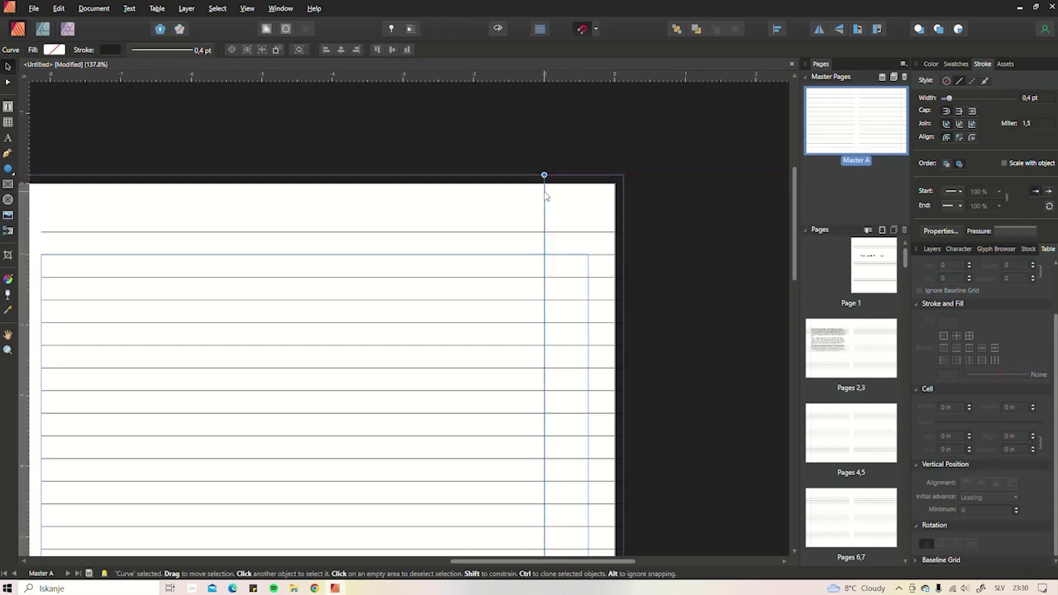
- Reset the ruler origin to the top-left corner and reselect the left page's margin line
scroll(546, 196, "down", 5)
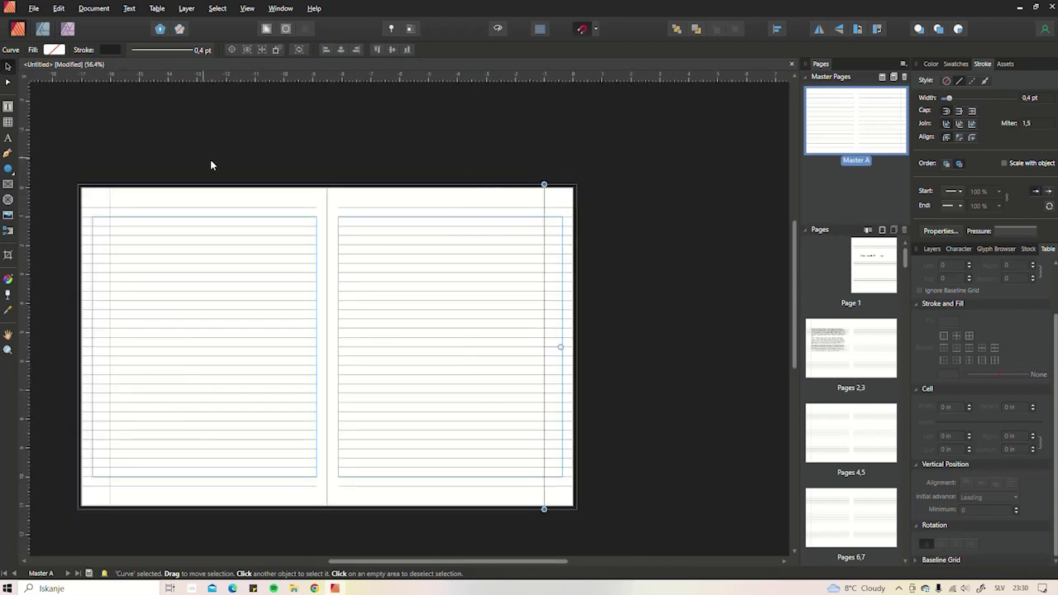
scroll(265, 176, "left", 3)
scroll(264, 175, "up", 1)
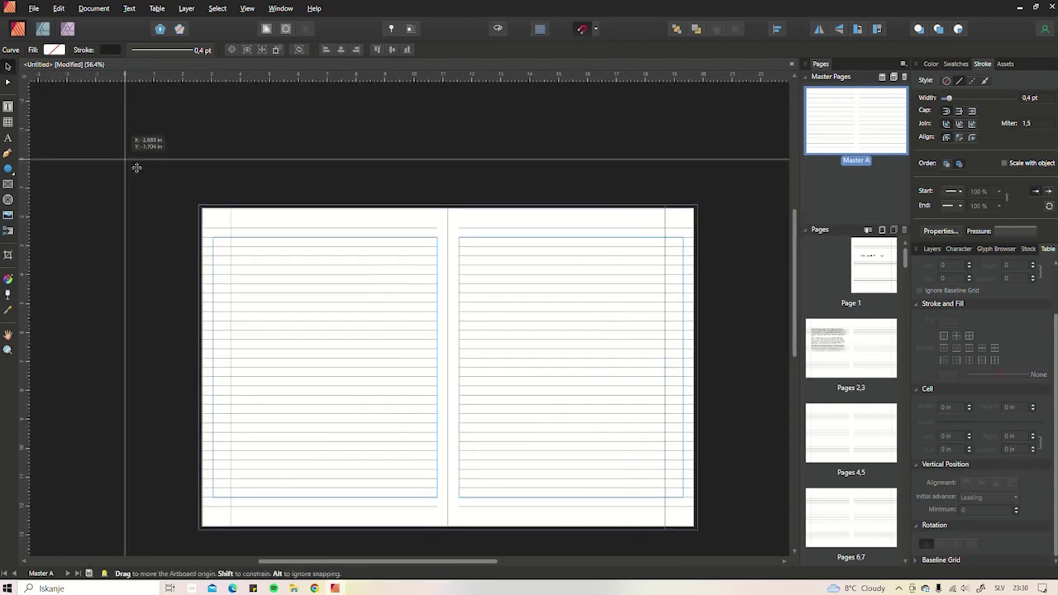
left_click_drag(162, 186, 202, 209)
scroll(199, 204, "up", 10)
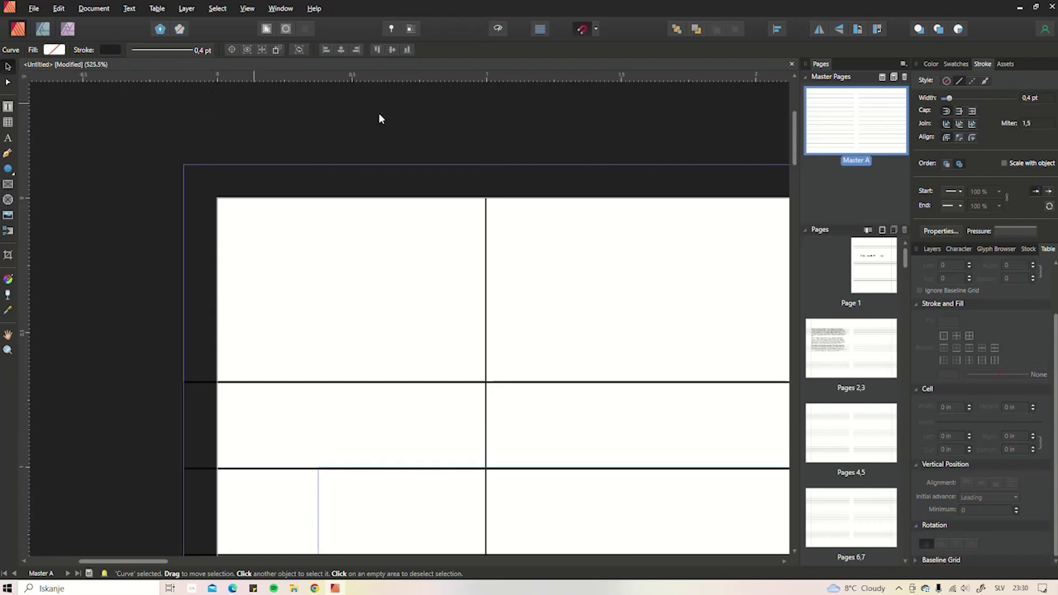
left_click(488, 220)
scroll(488, 219, "down", 8)
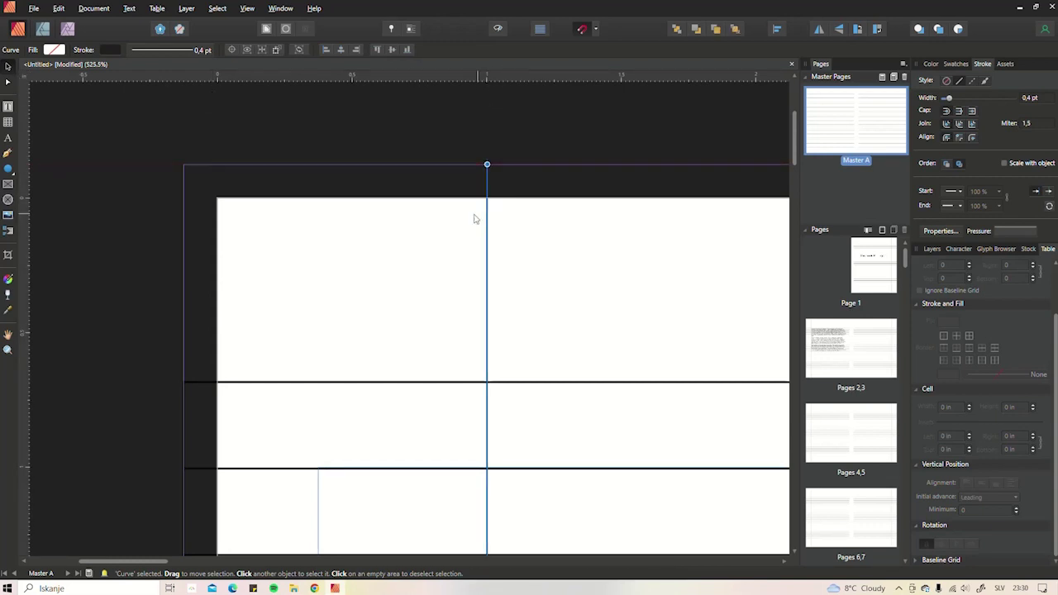
scroll(457, 230, "down", 3)
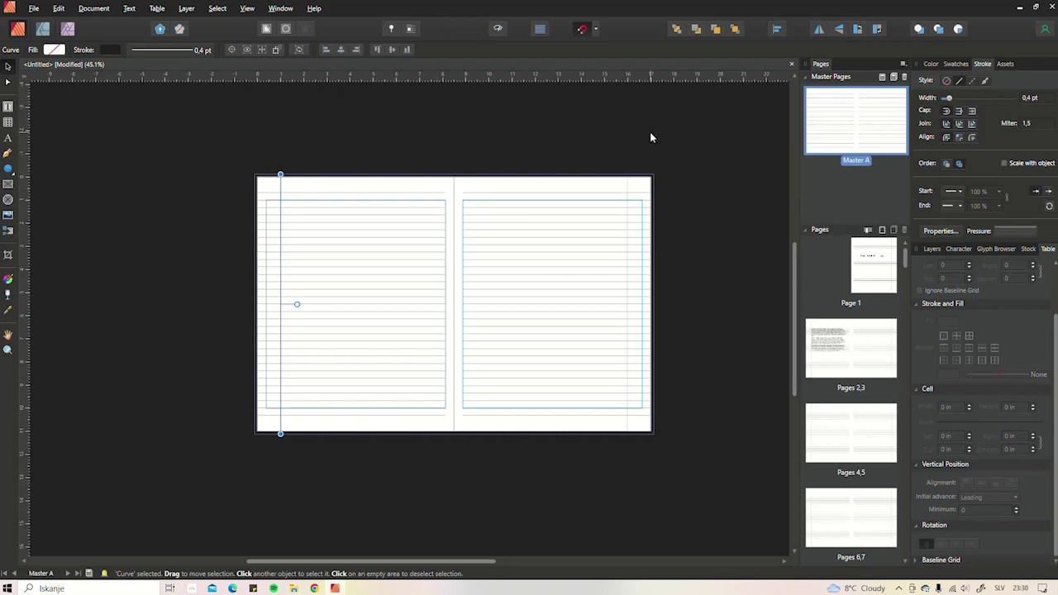
- Deselect the margin line, zoom into the master spread, and bring up the Assets panel
left_click(506, 178)
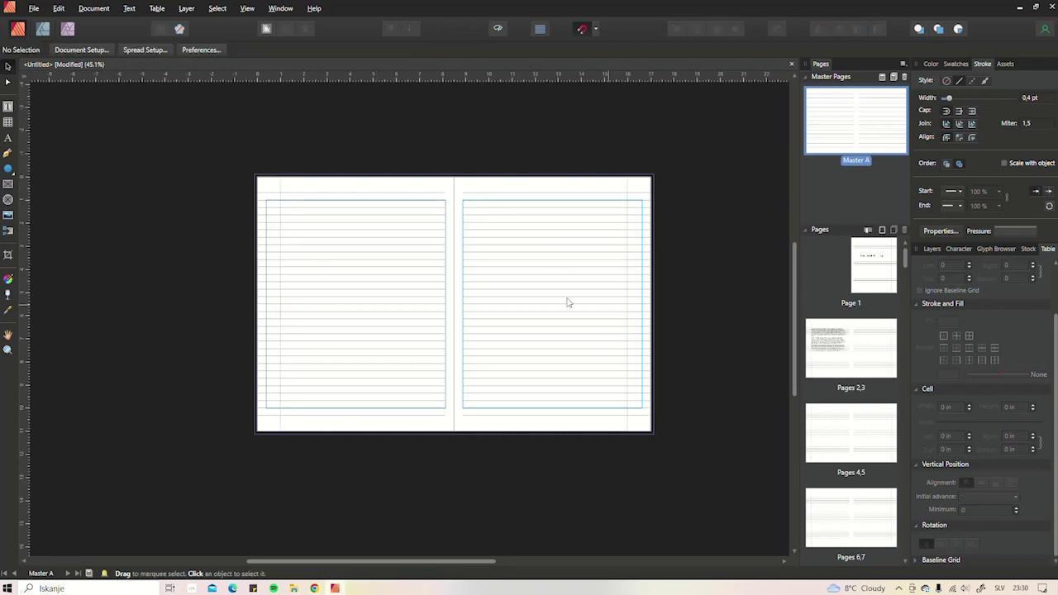
scroll(860, 431, "down", 3)
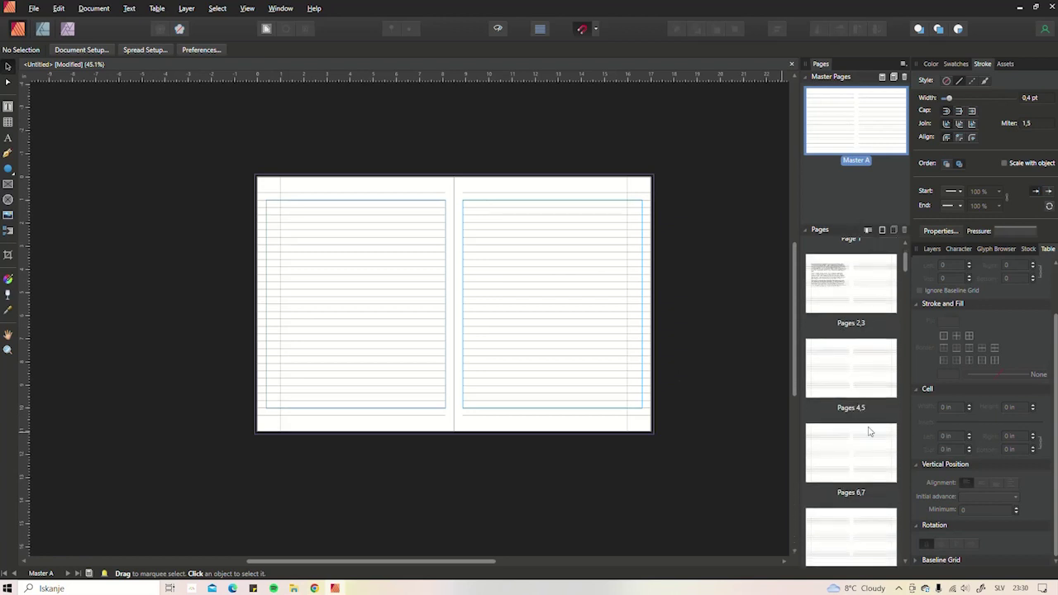
mouse_move(905, 267)
left_mouse_down()
mouse_move(896, 545)
mouse_move(917, 251)
left_mouse_up()
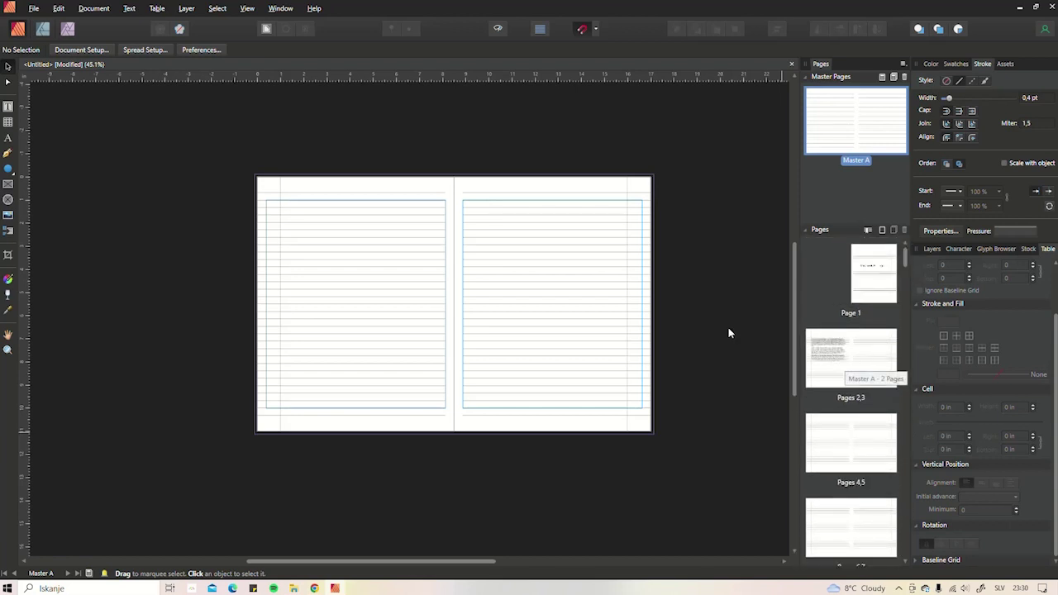
scroll(357, 425, "up", 2)
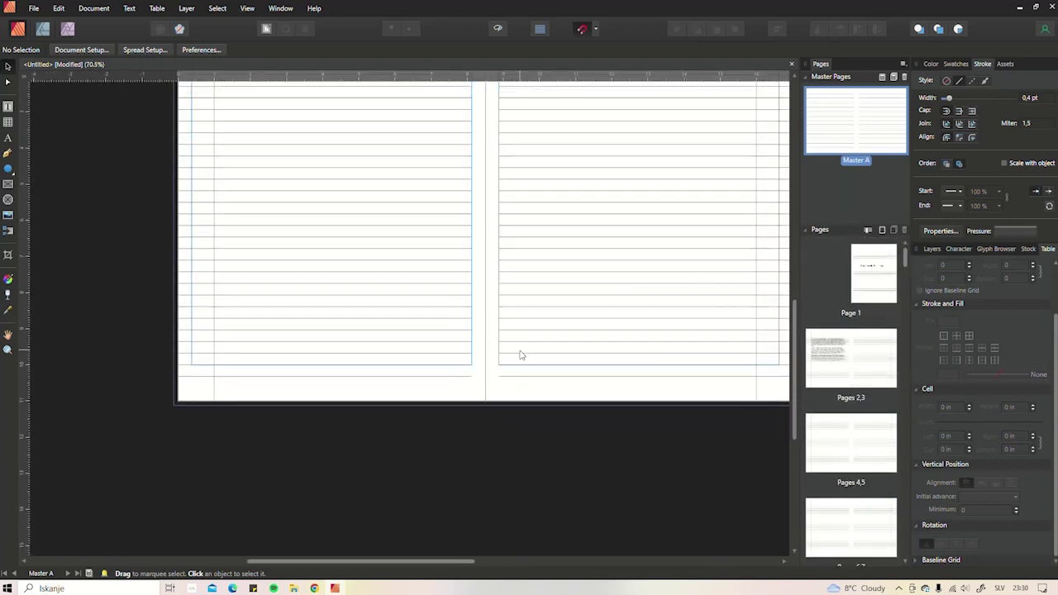
scroll(371, 381, "up", 1)
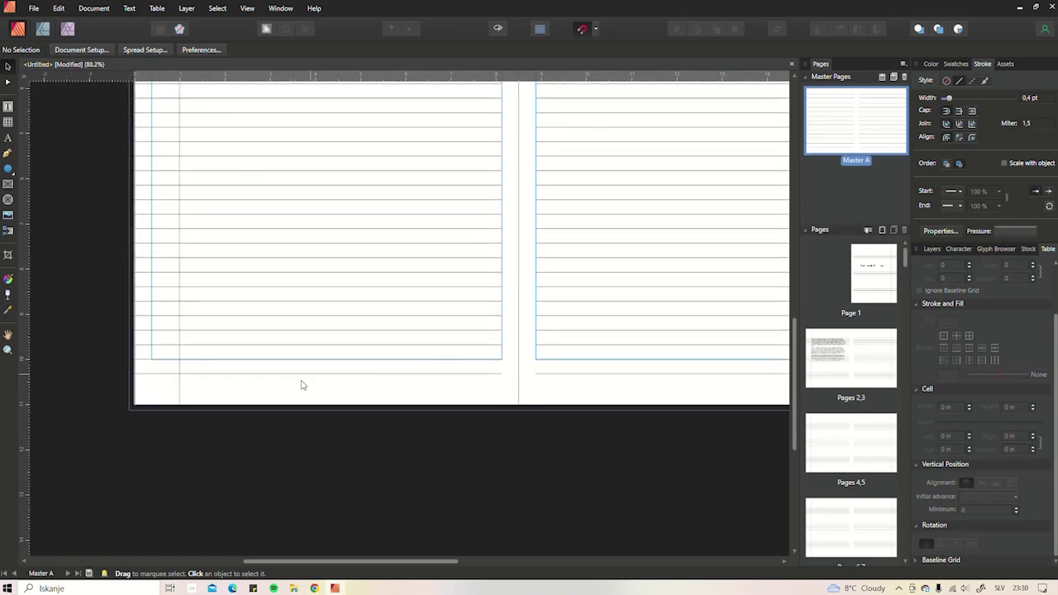
left_click(1006, 65)
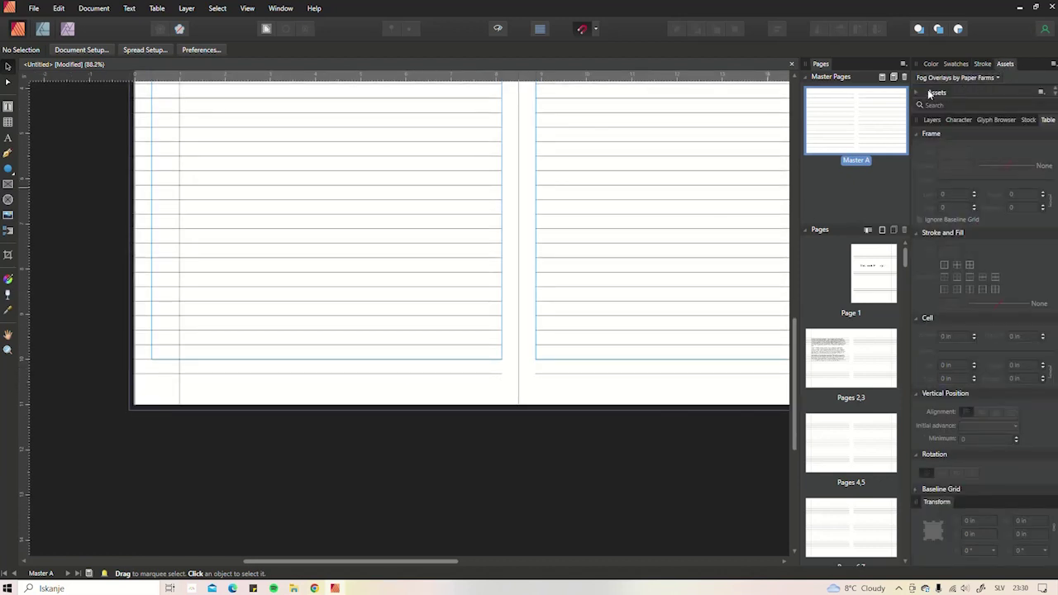
- Place the © missinginart.com text asset from the moje collection centred in the left page footer
left_click(959, 121)
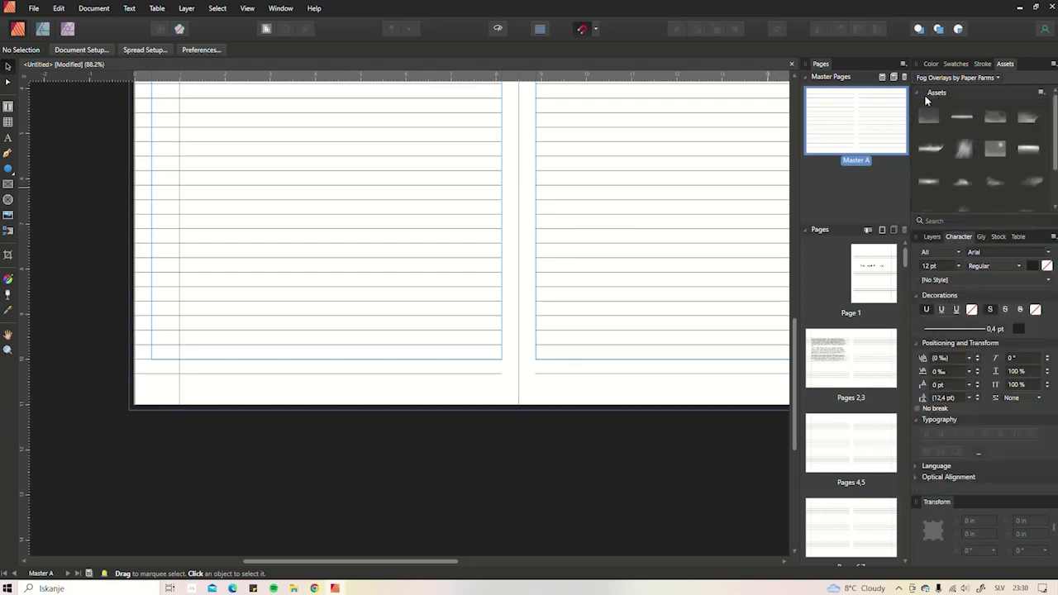
left_click(985, 80)
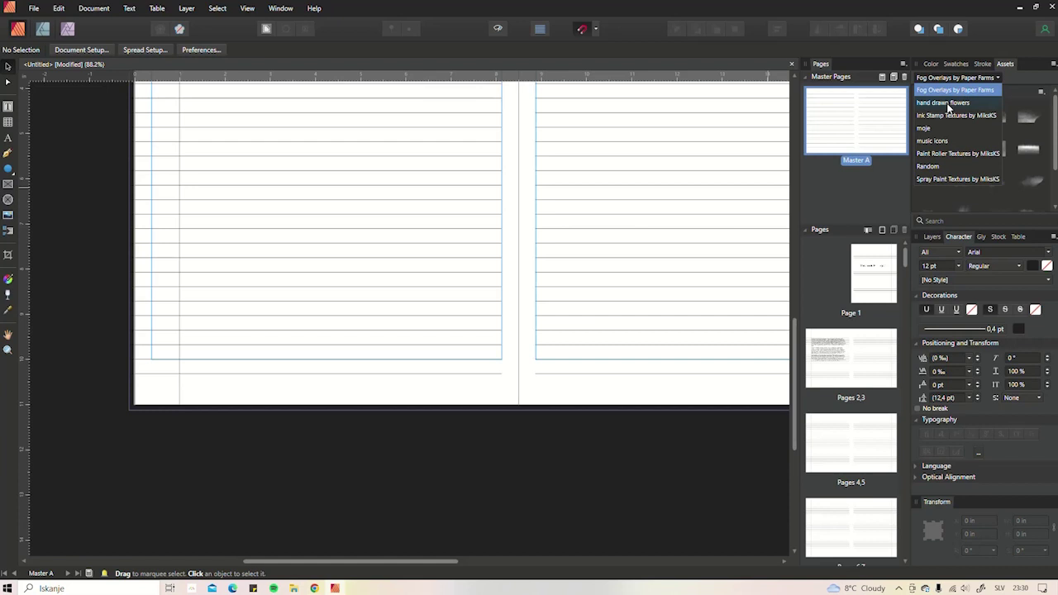
left_click(928, 128)
scroll(951, 124, "down", 5)
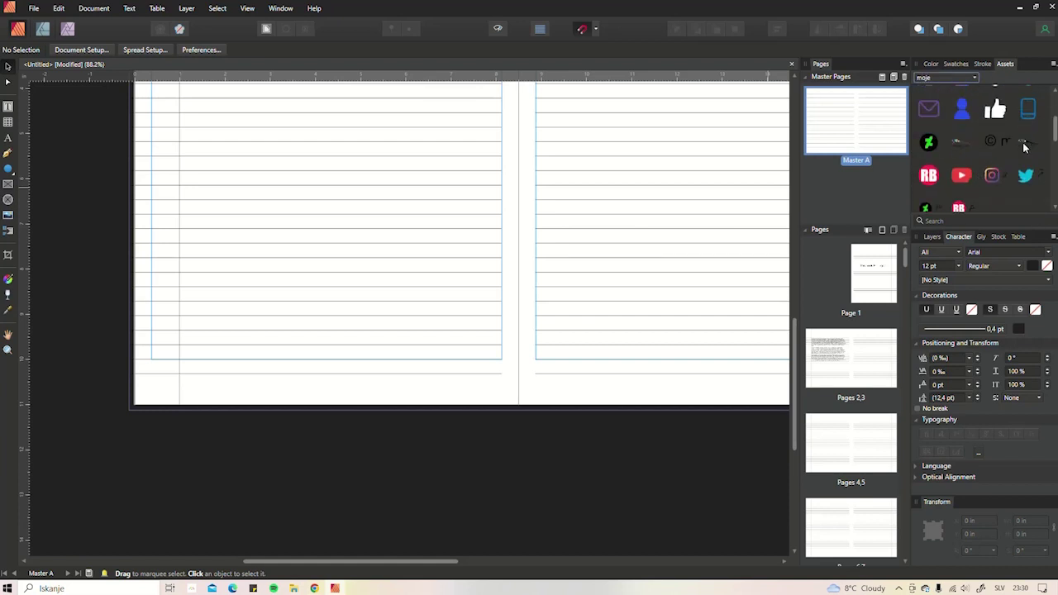
left_click_drag(1015, 142, 460, 301)
scroll(451, 299, "up", 3)
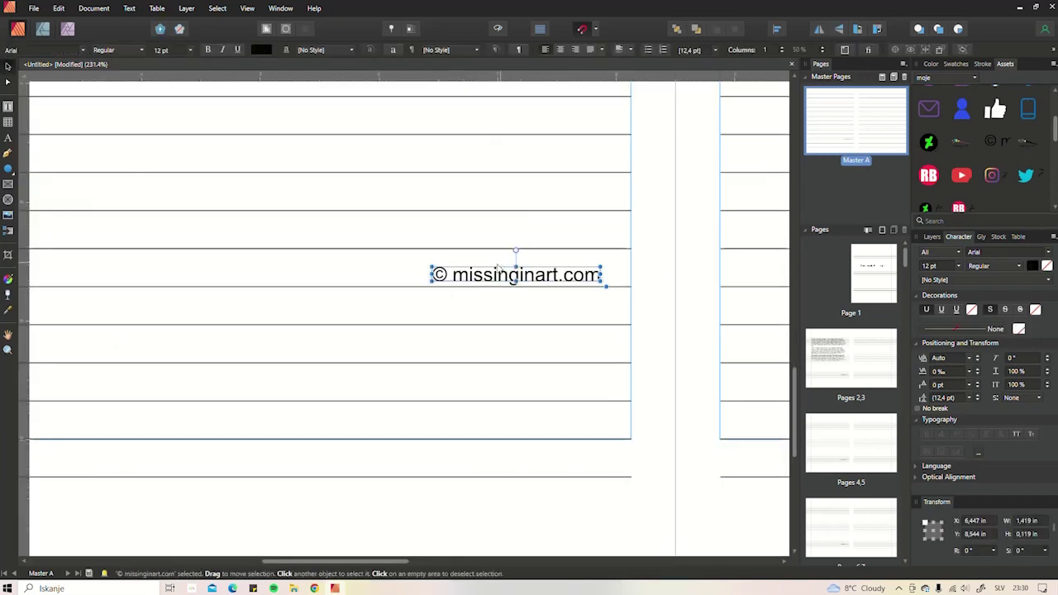
left_click_drag(514, 280, 358, 386)
scroll(358, 386, "down", 4)
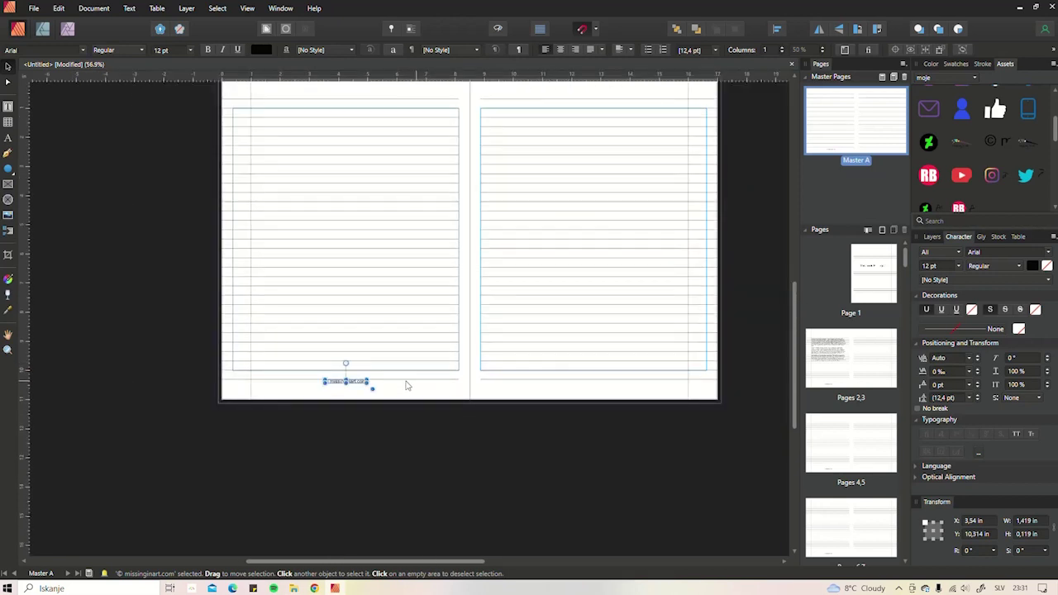
- Copy the copyright line to the right page footer and fade both footers to 25% opacity
left_click_drag(357, 385, 603, 386)
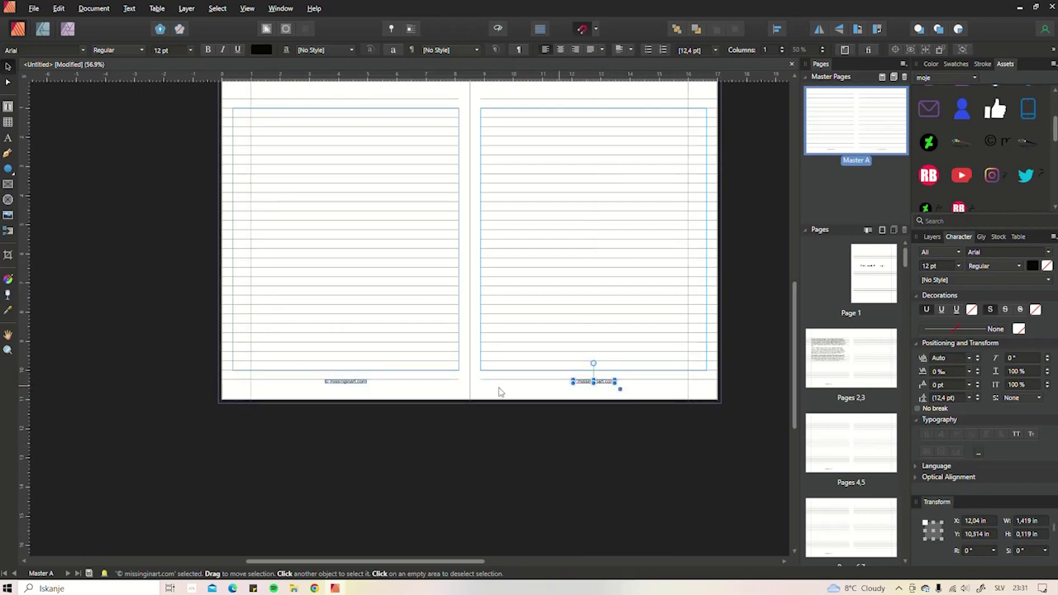
left_click(336, 384, "shift")
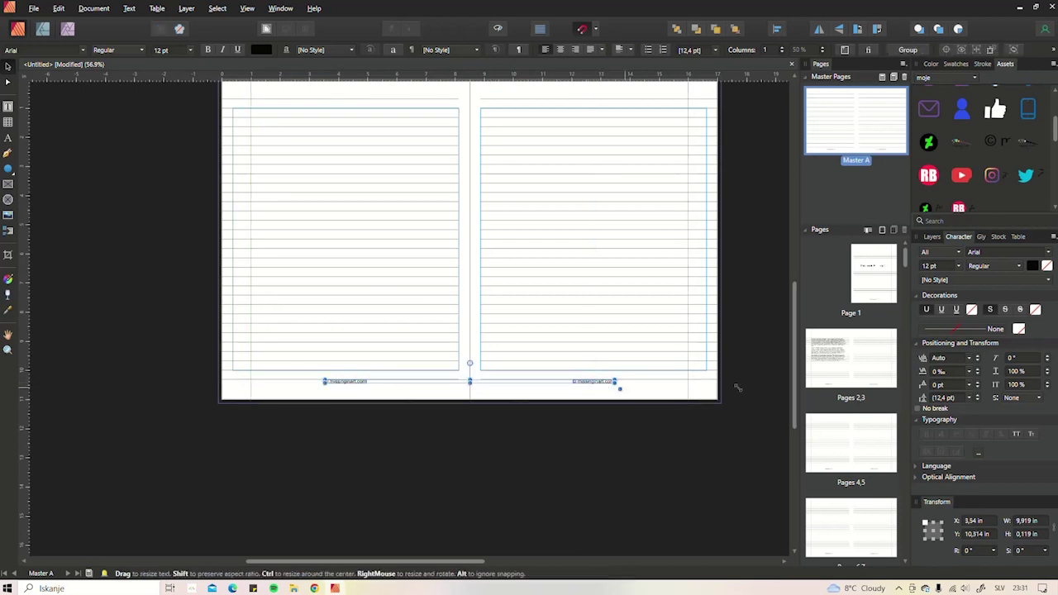
left_click(933, 238)
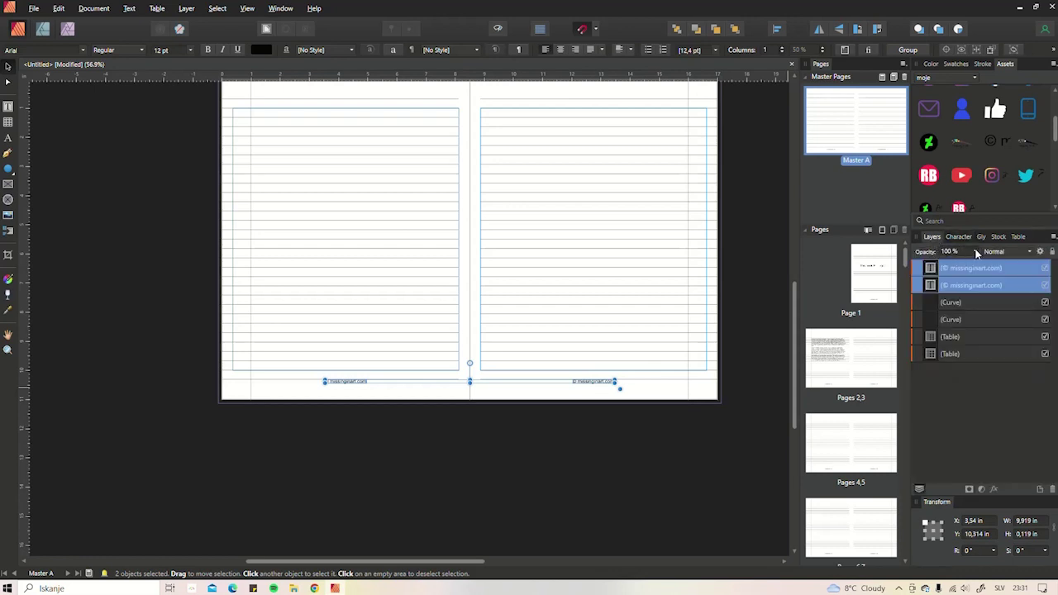
left_click(976, 251)
left_click_drag(976, 265, 919, 273)
left_click(613, 456)
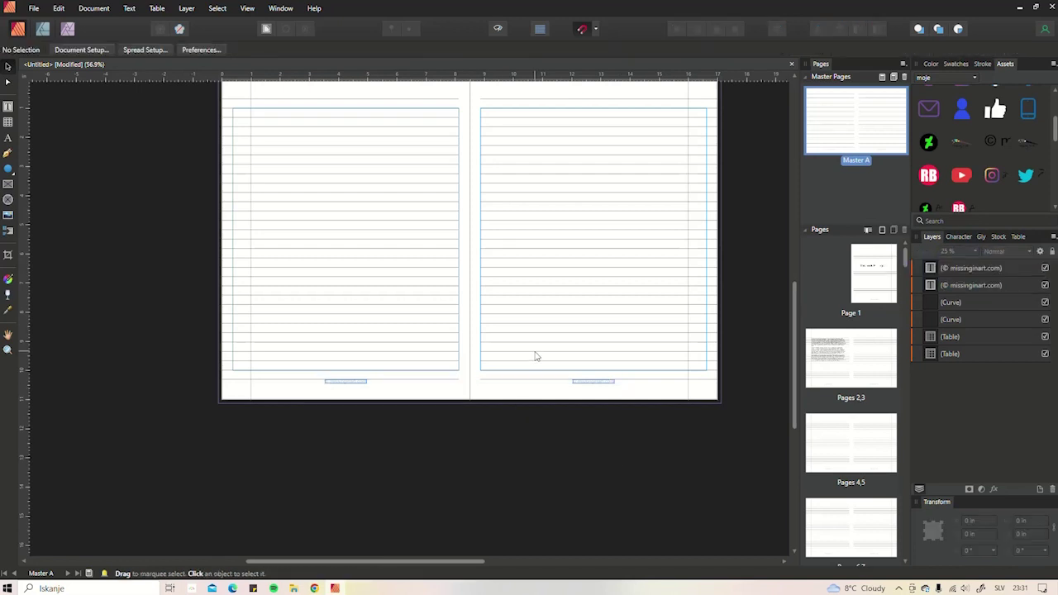
scroll(546, 347, "down", 1)
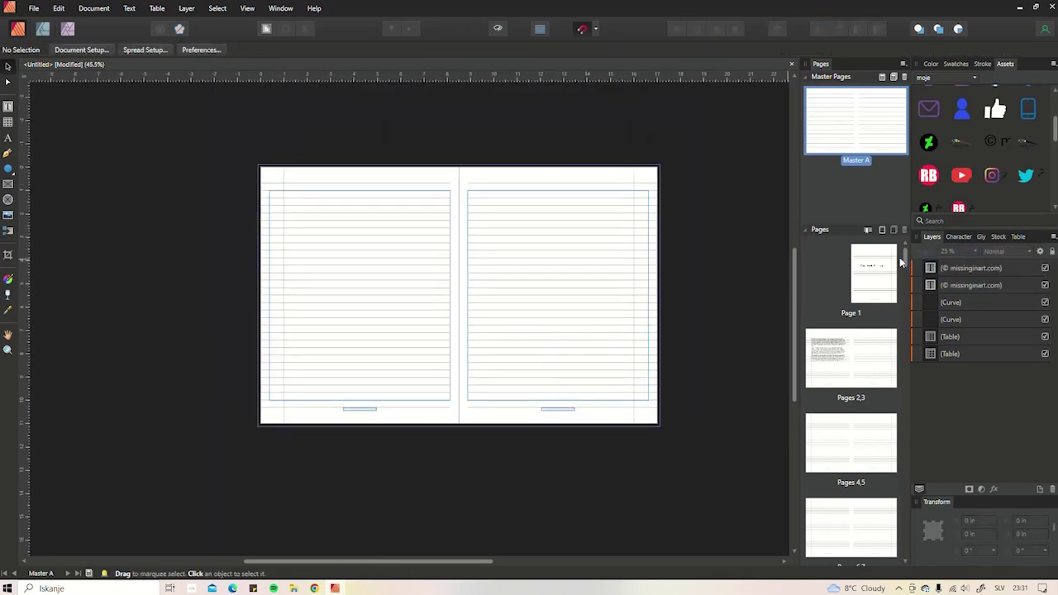
left_click(806, 78)
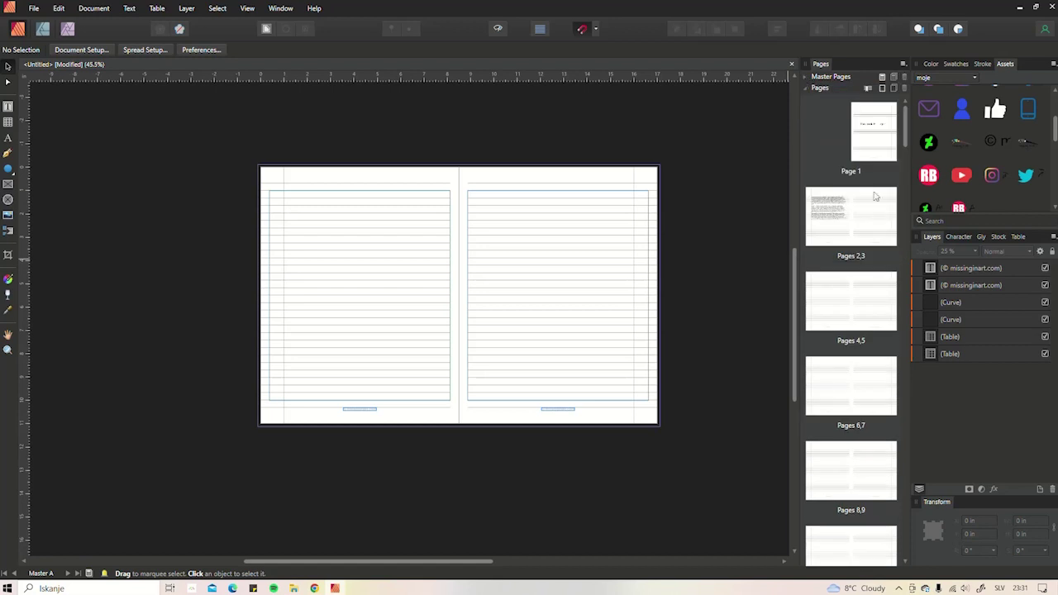
- Clear Master A from Page 1 and page 2 so they lose the ruled lines
double_click(879, 141)
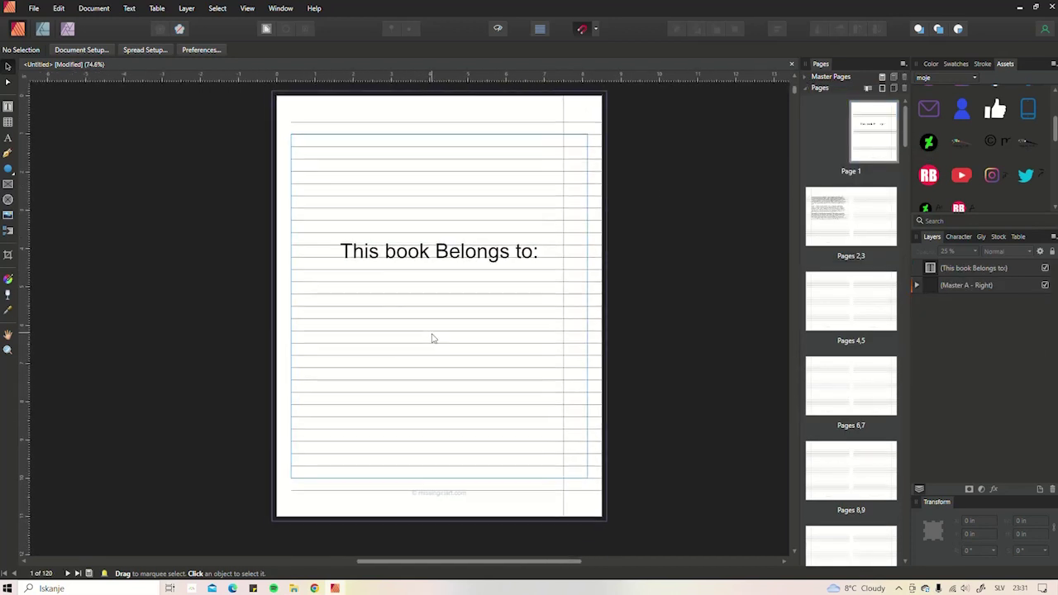
scroll(412, 338, "down", 3)
left_click_drag(412, 338, 466, 239)
left_click(869, 139)
right_click(868, 152)
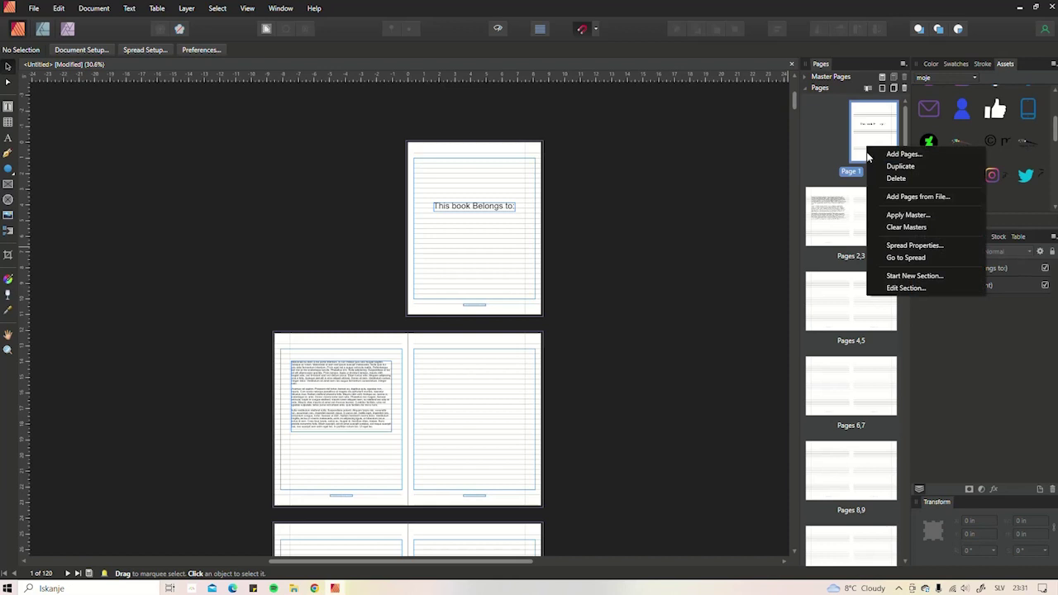
left_click(903, 228)
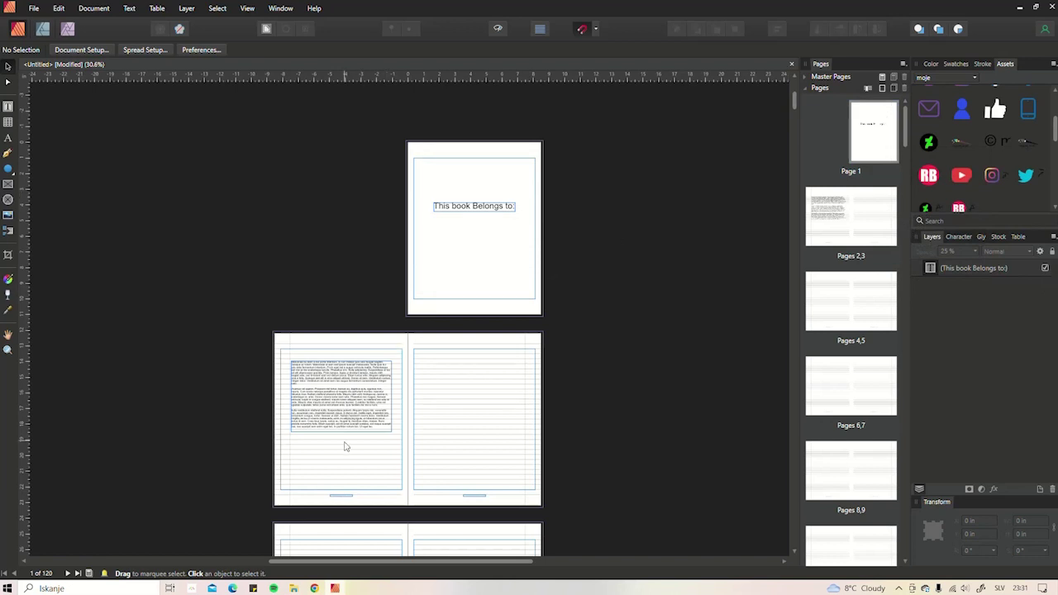
right_click(821, 233)
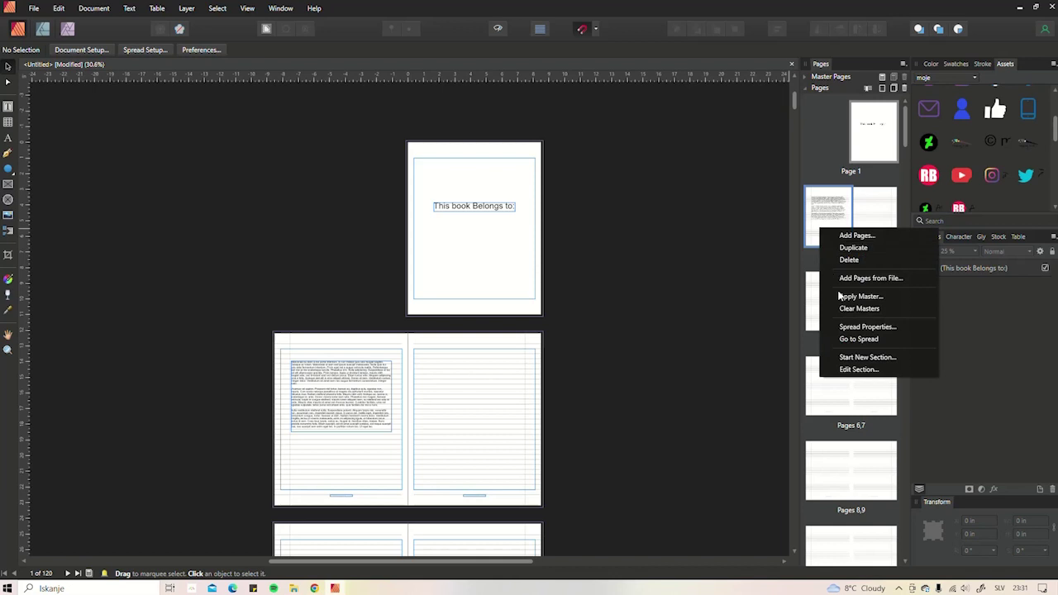
left_click(860, 308)
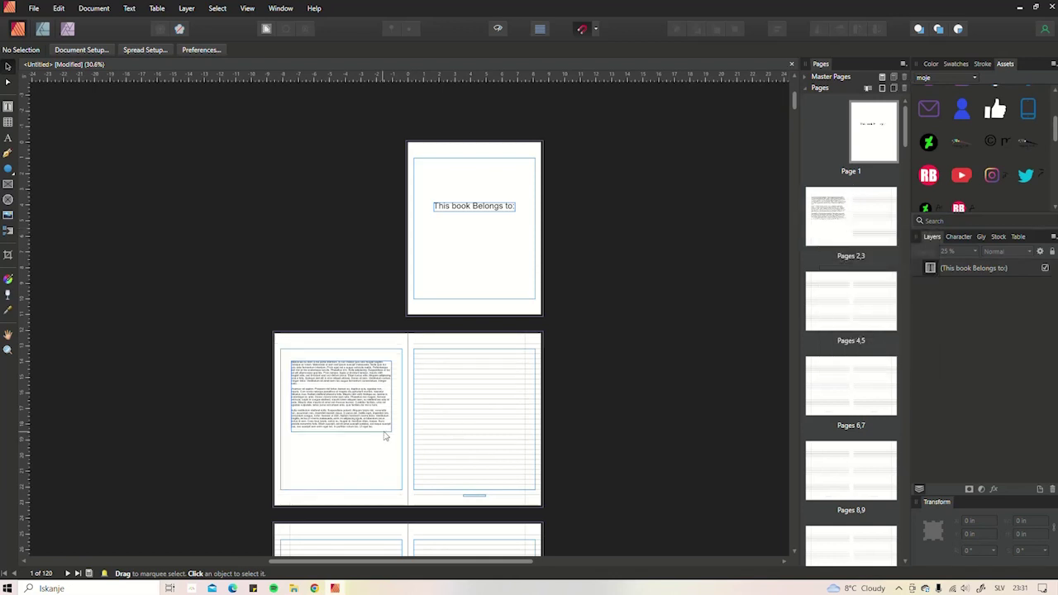
scroll(411, 406, "down", 4)
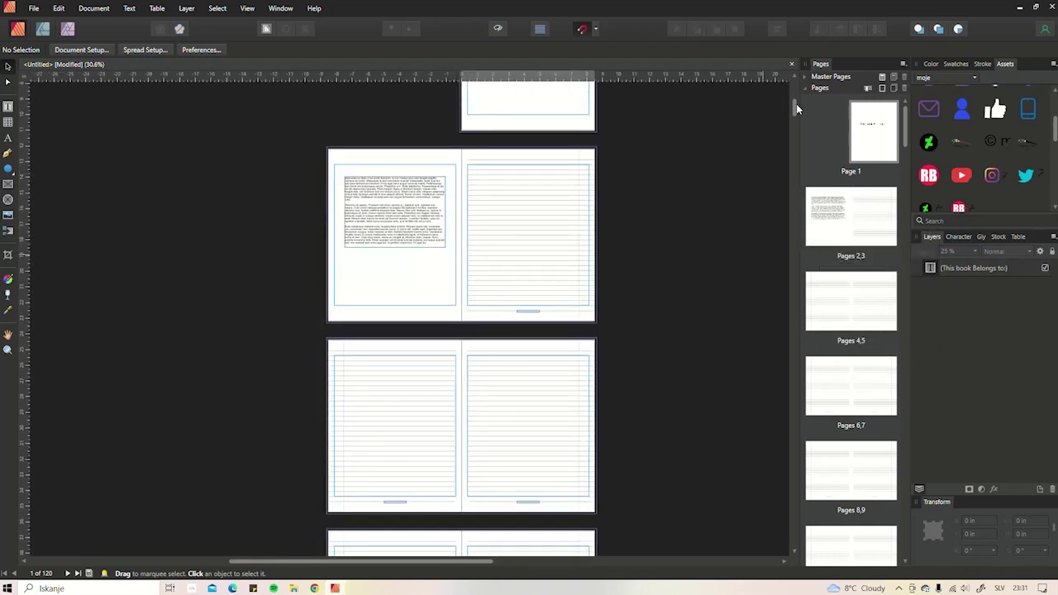
left_click_drag(796, 107, 762, 522)
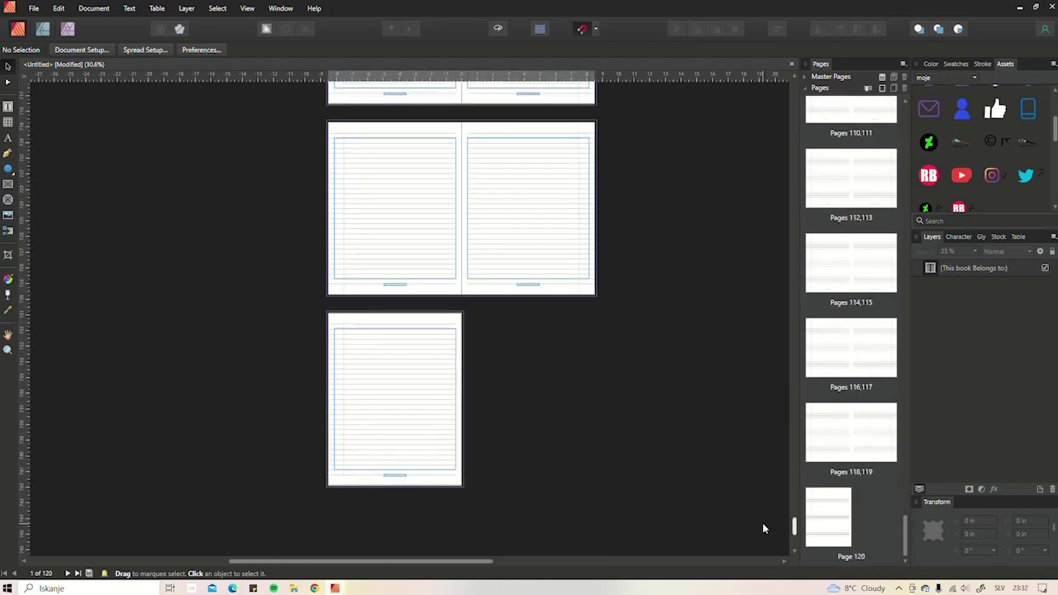
mouse_move(762, 523)
left_mouse_down()
mouse_move(791, 290)
mouse_move(792, 173)
mouse_move(763, 535)
mouse_move(763, 524)
left_mouse_up()
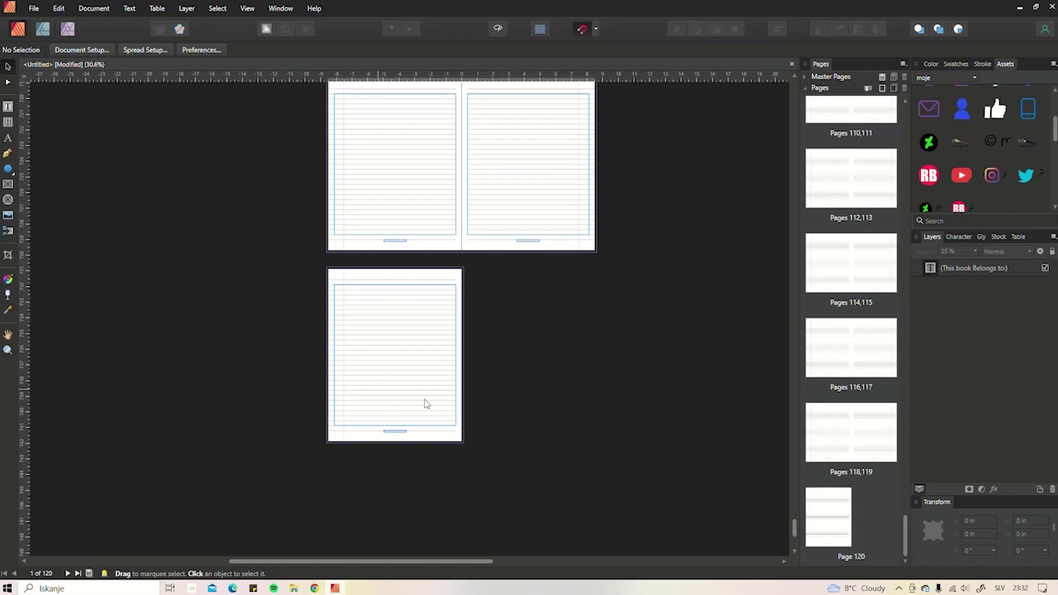
left_click_drag(798, 530, 796, 98)
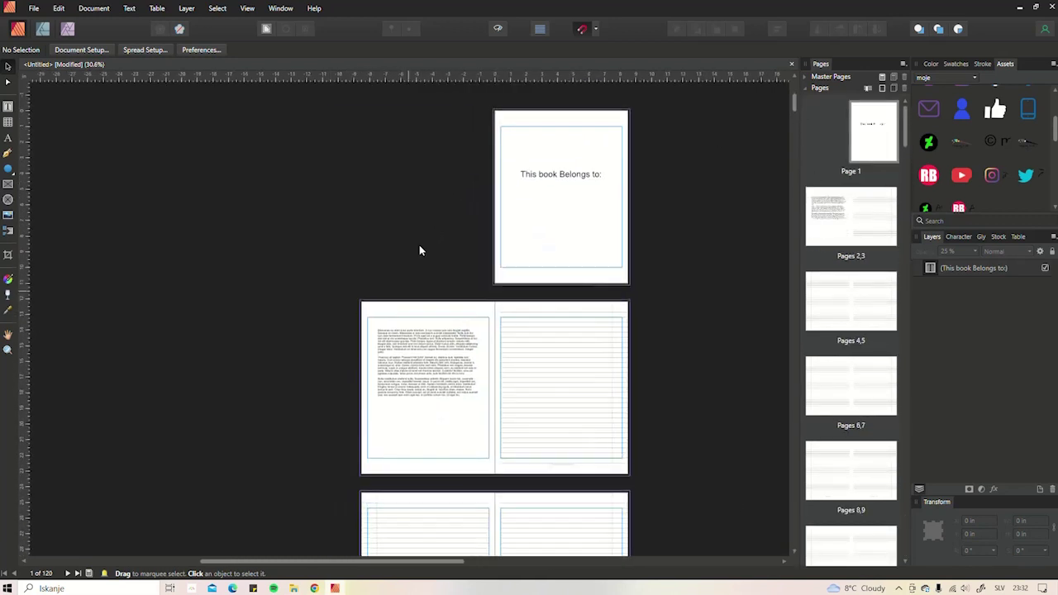
scroll(438, 331, "up", 5, "ctrl")
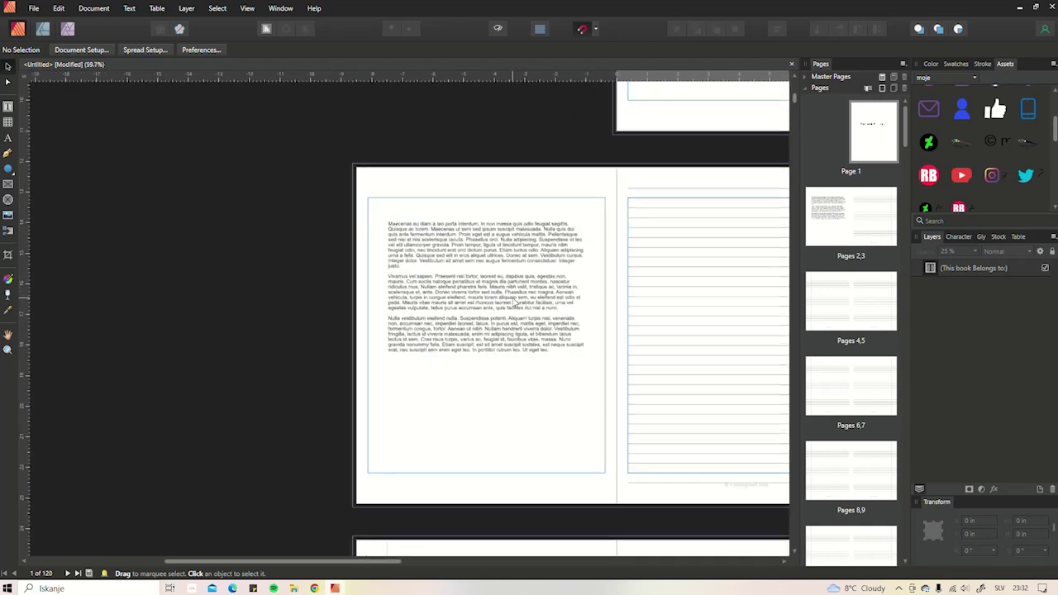
scroll(998, 177, "down", 3)
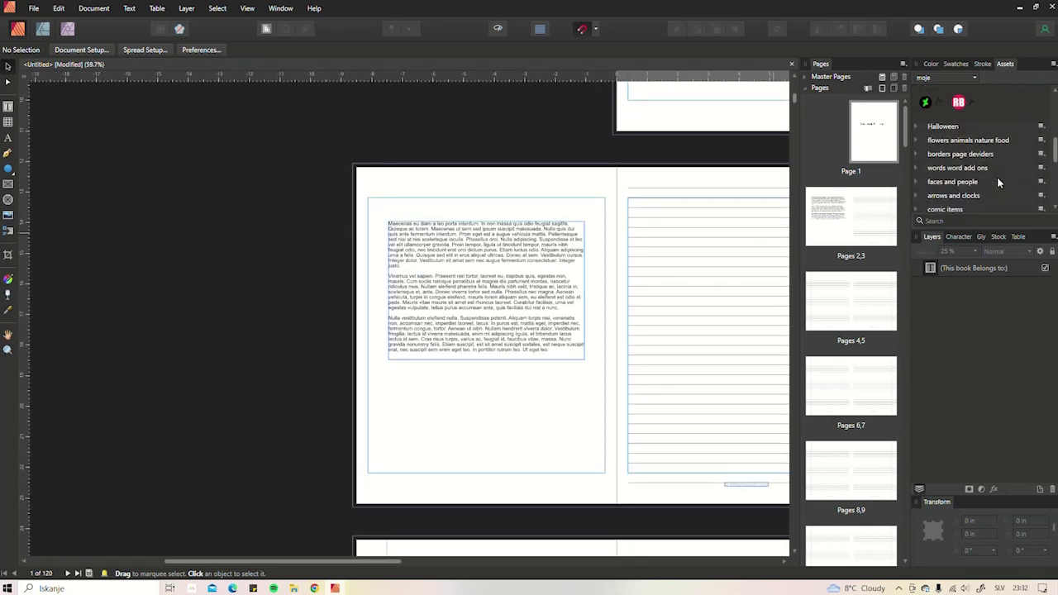
scroll(997, 177, "down", 1)
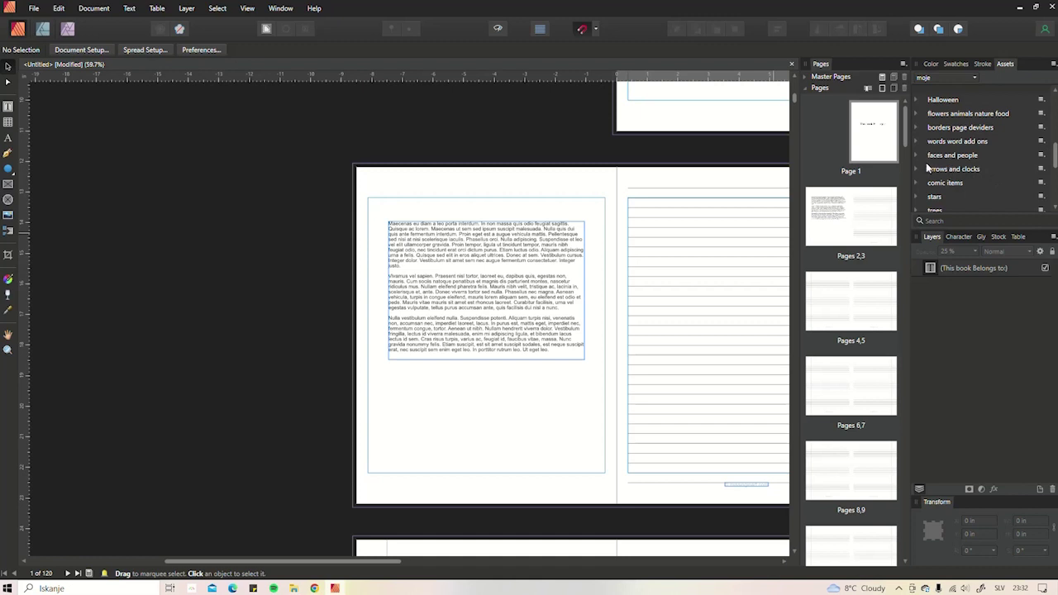
left_click(961, 128)
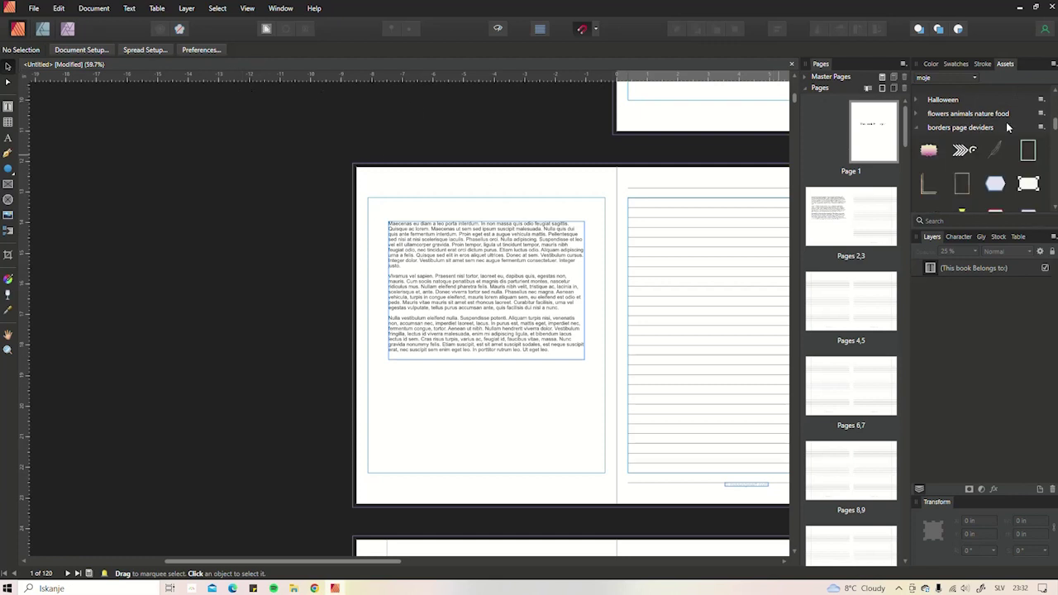
left_click(917, 127)
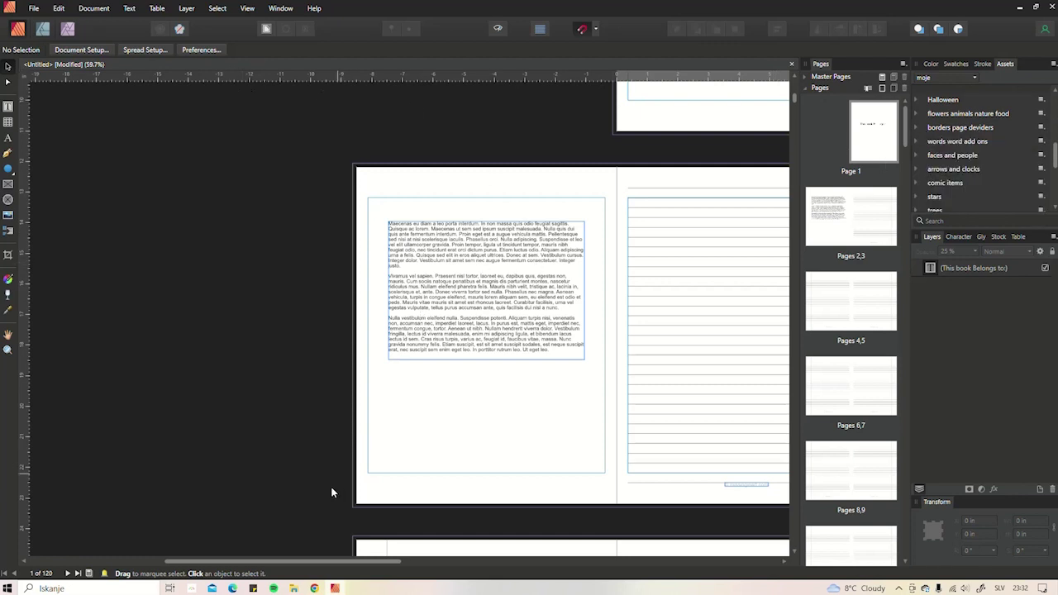
- Search Google for 'copyright disclaimer statement for books'
left_click(315, 589)
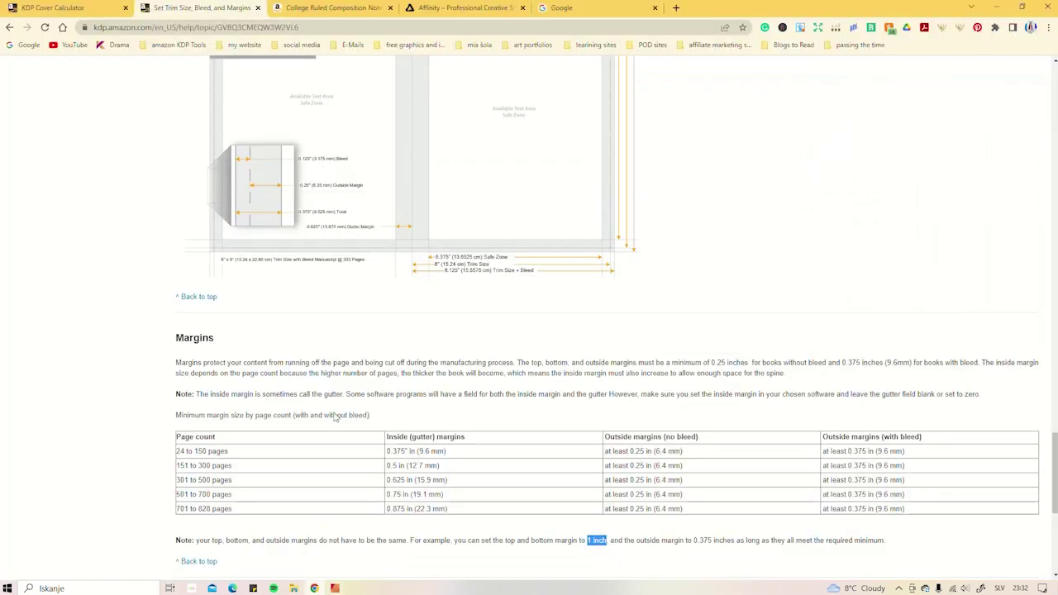
scroll(787, 240, "up", 2)
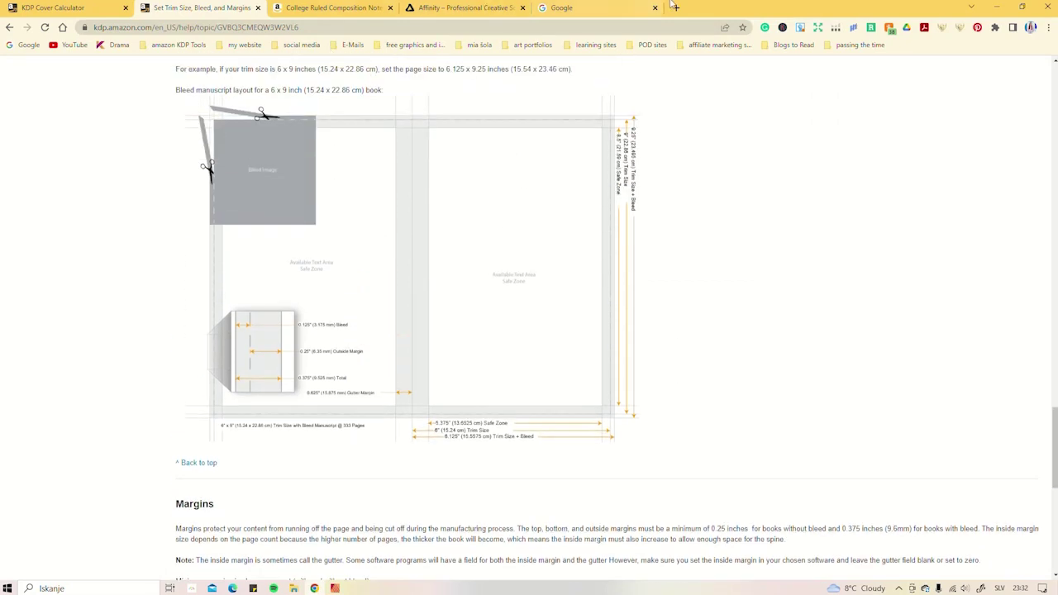
left_click(612, 8)
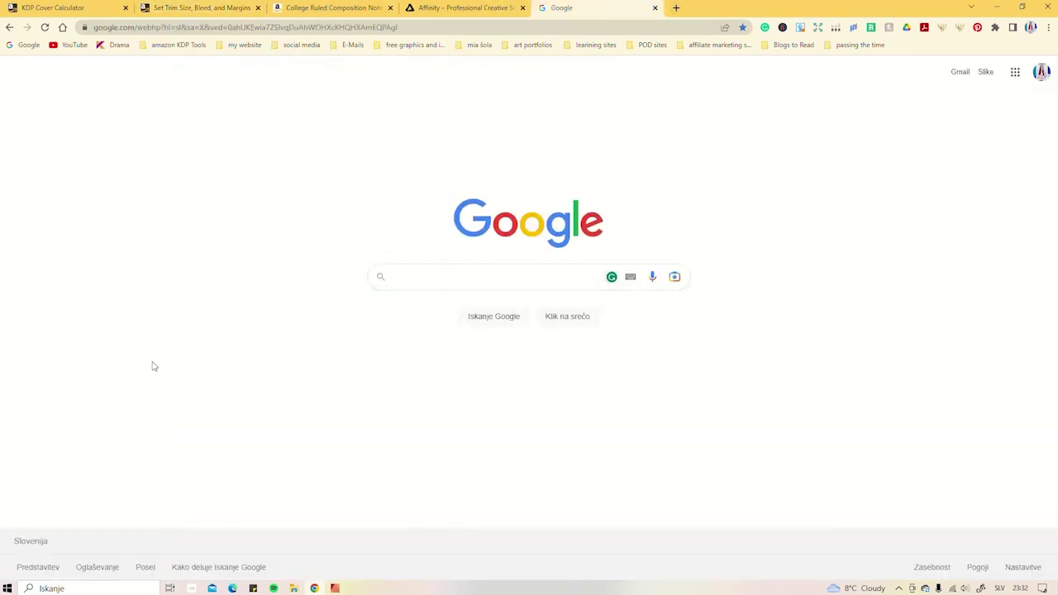
left_click(421, 276)
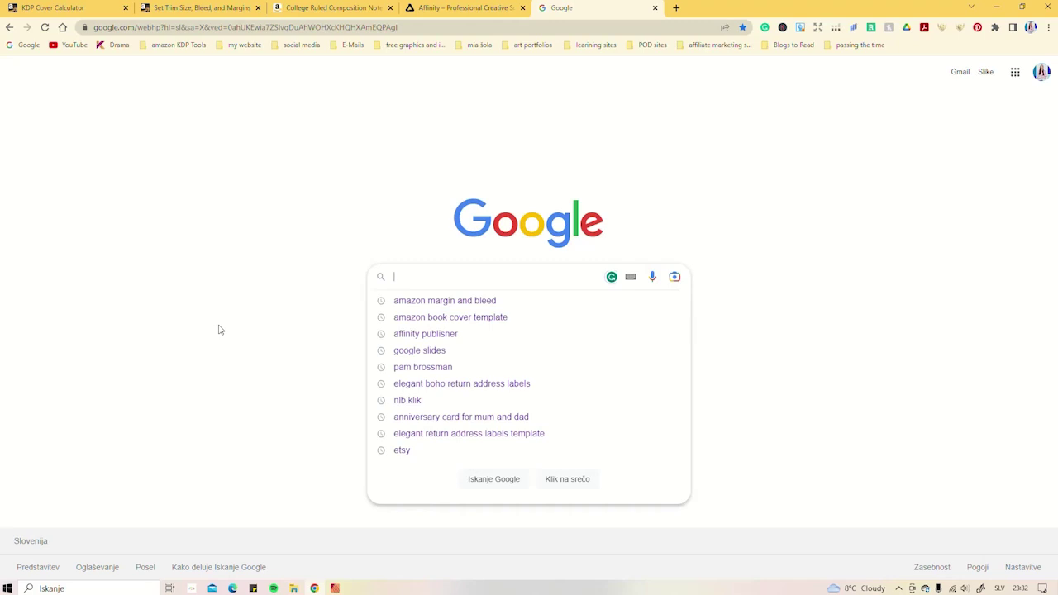
type("copy")
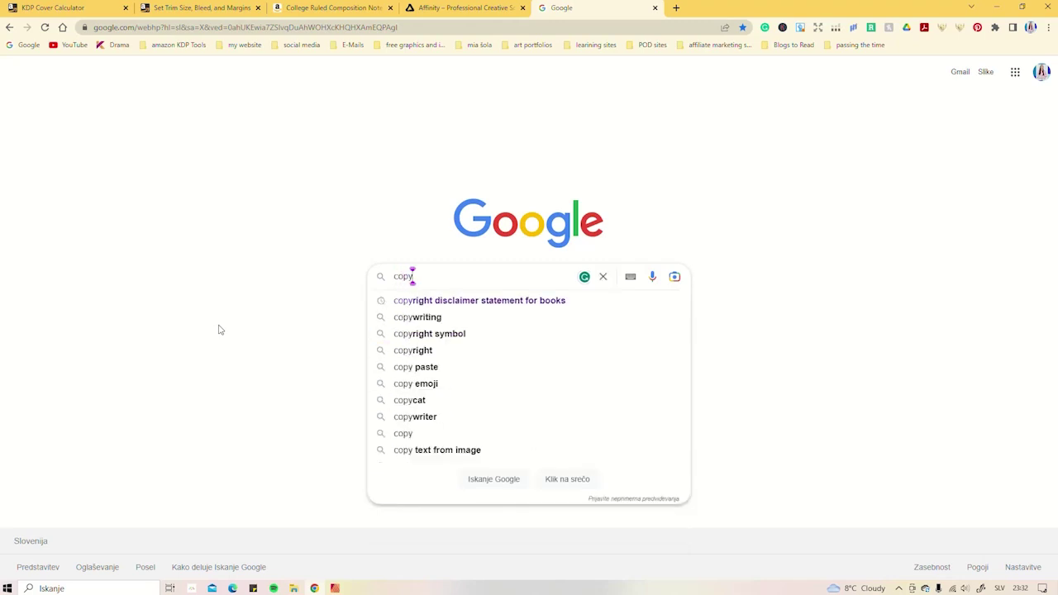
type("right")
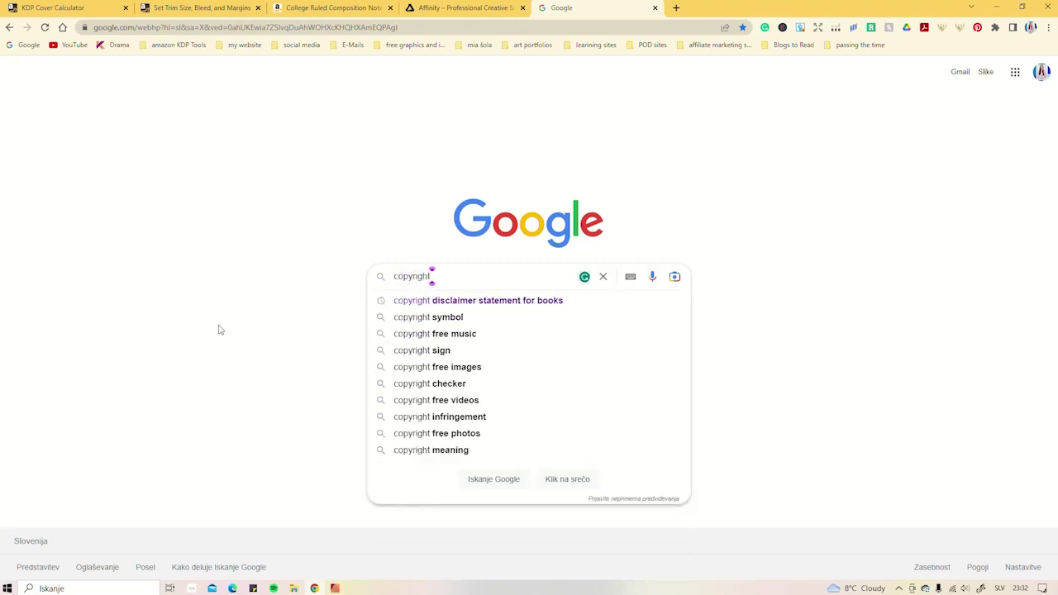
left_click(501, 303)
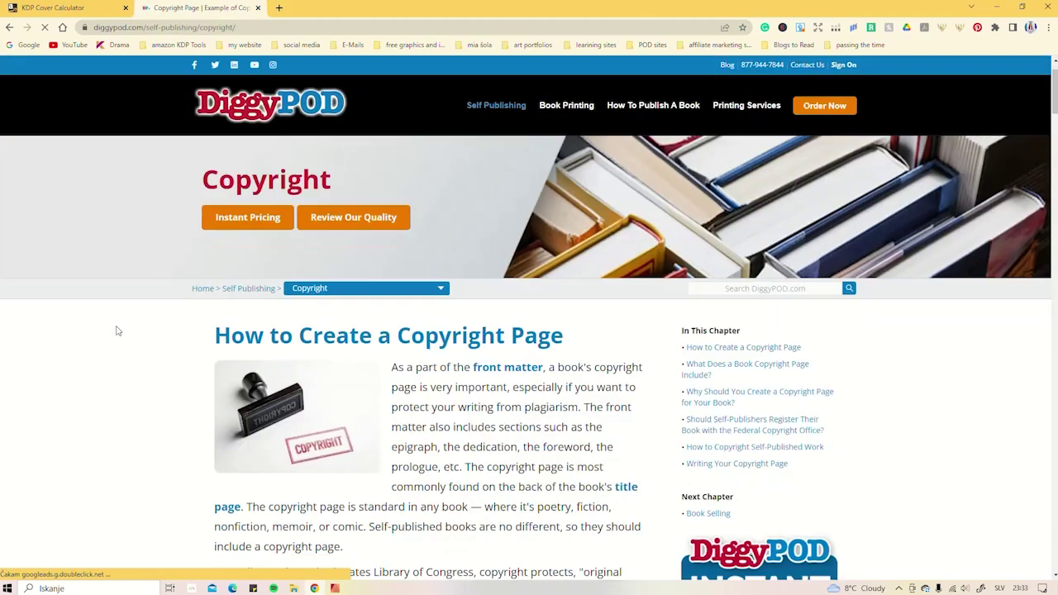
- Scroll through DiggyPOD's example long copyright page and its explanatory sections
scroll(125, 316, "down", 3)
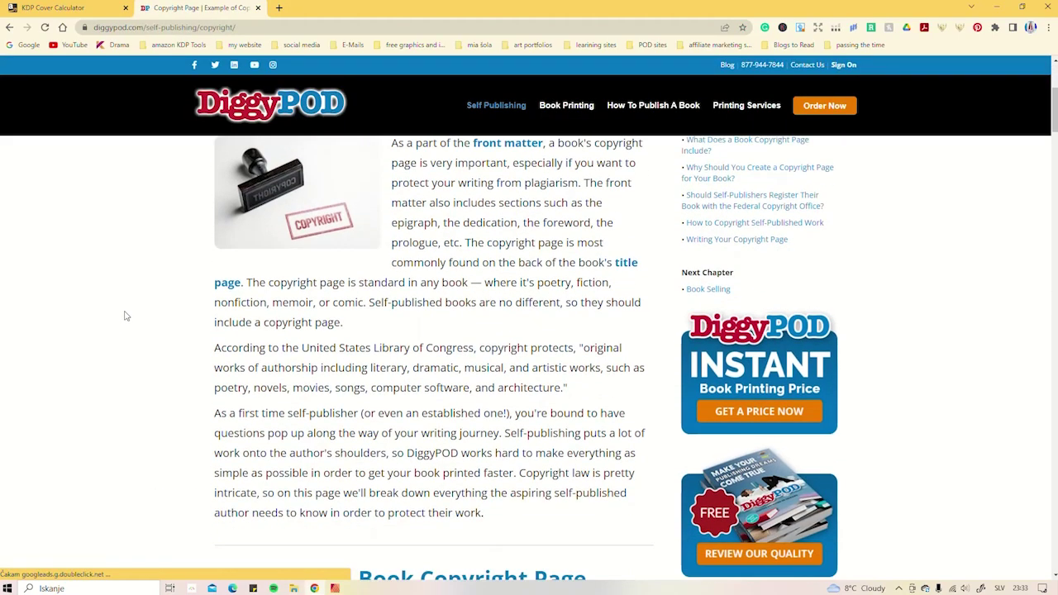
scroll(125, 316, "down", 4)
scroll(123, 316, "down", 2)
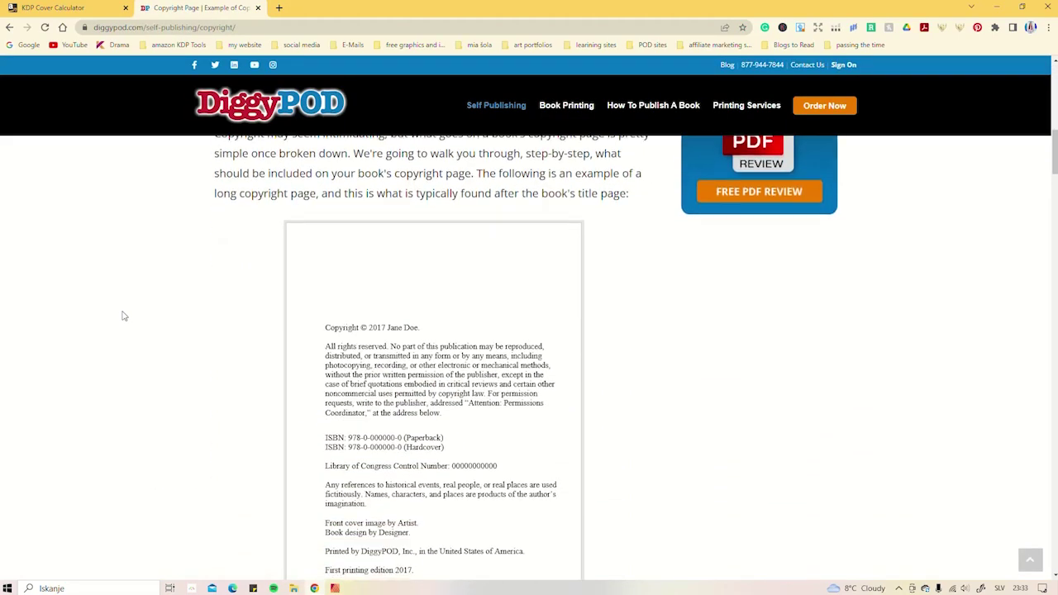
scroll(124, 316, "down", 2)
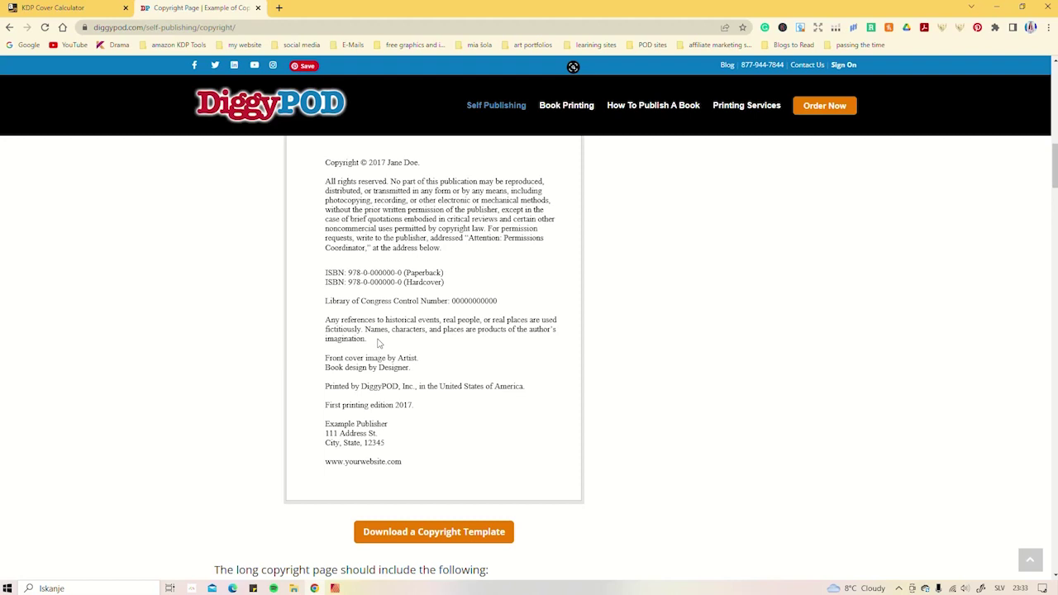
scroll(257, 336, "down", 5)
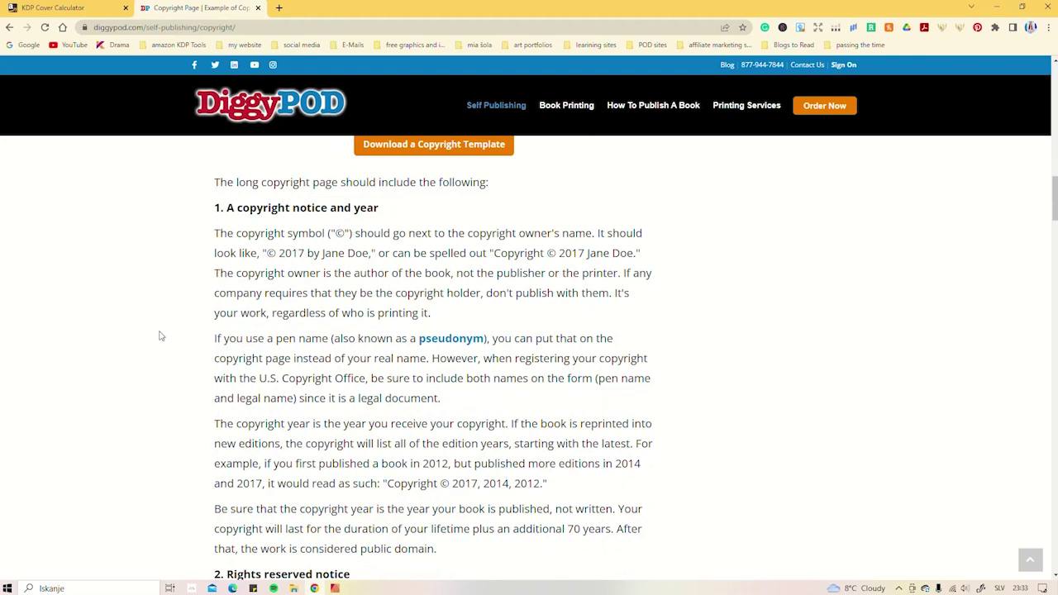
scroll(161, 336, "down", 7)
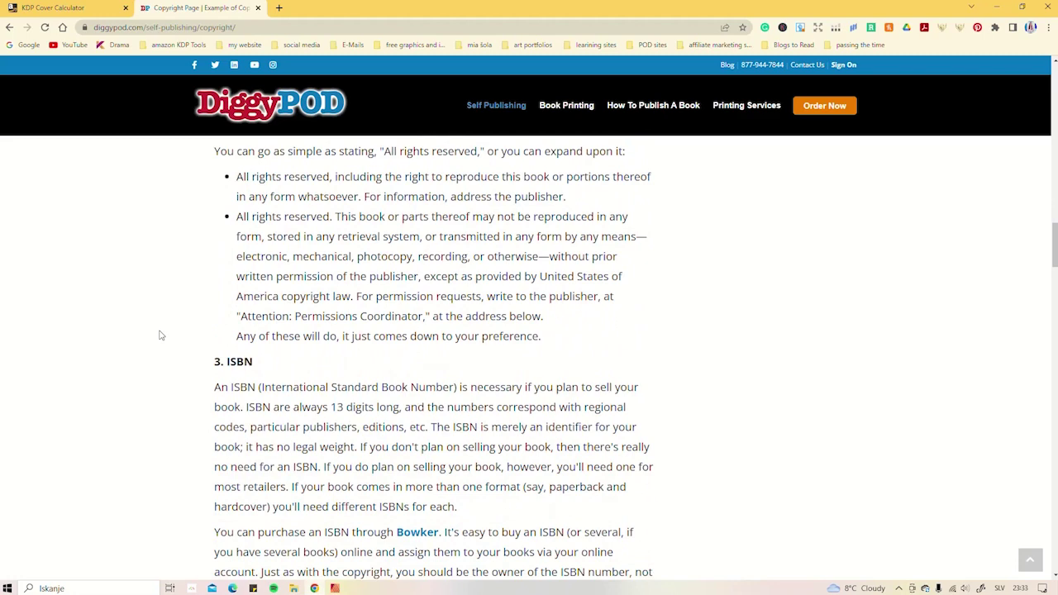
scroll(161, 336, "down", 4)
scroll(162, 335, "up", 8)
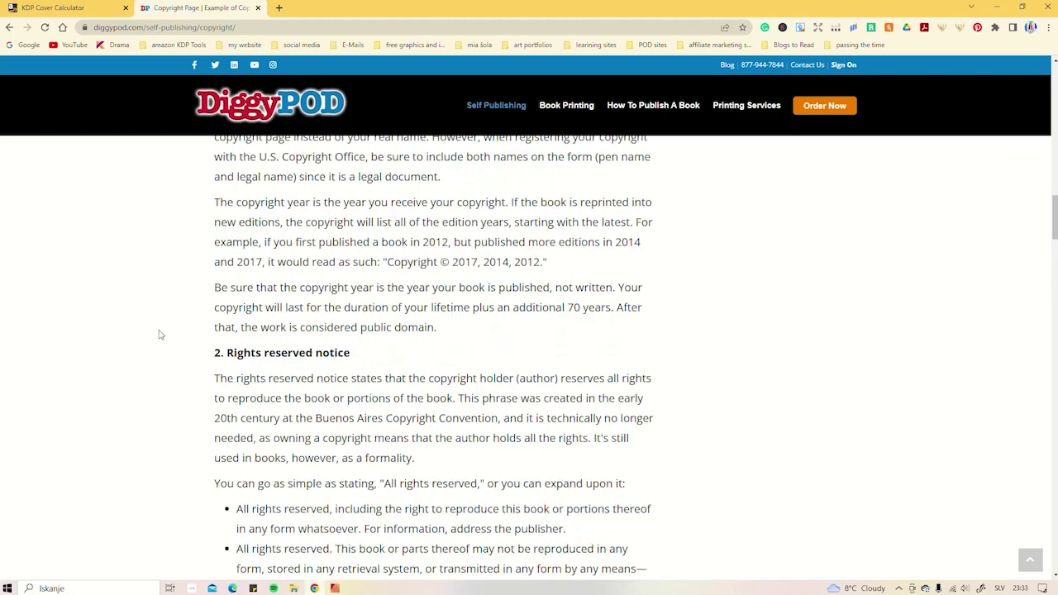
scroll(161, 335, "up", 8)
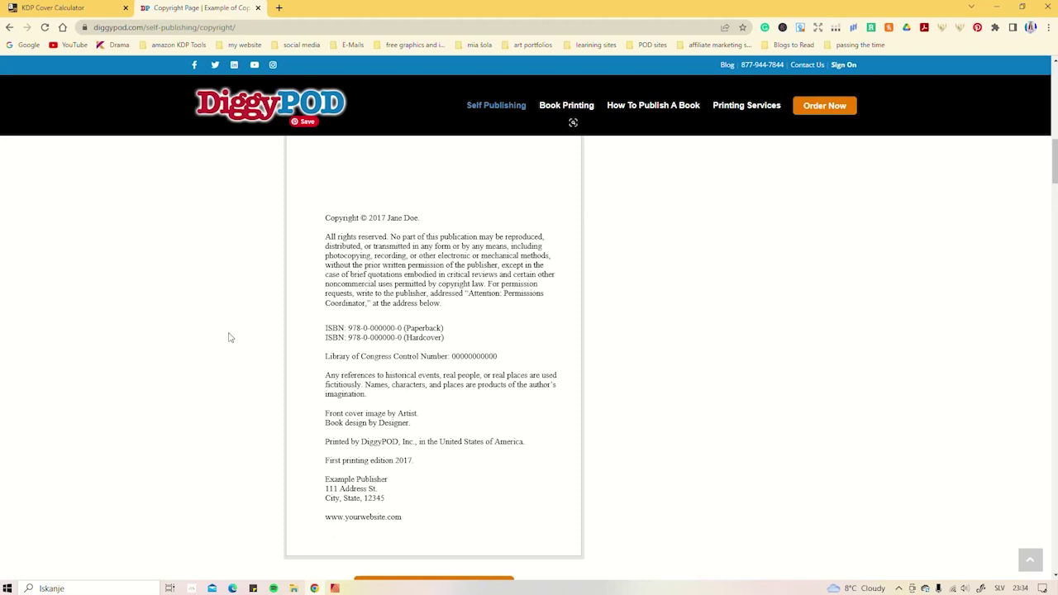
scroll(222, 317, "down", 3)
scroll(225, 319, "down", 4)
scroll(224, 315, "up", 2)
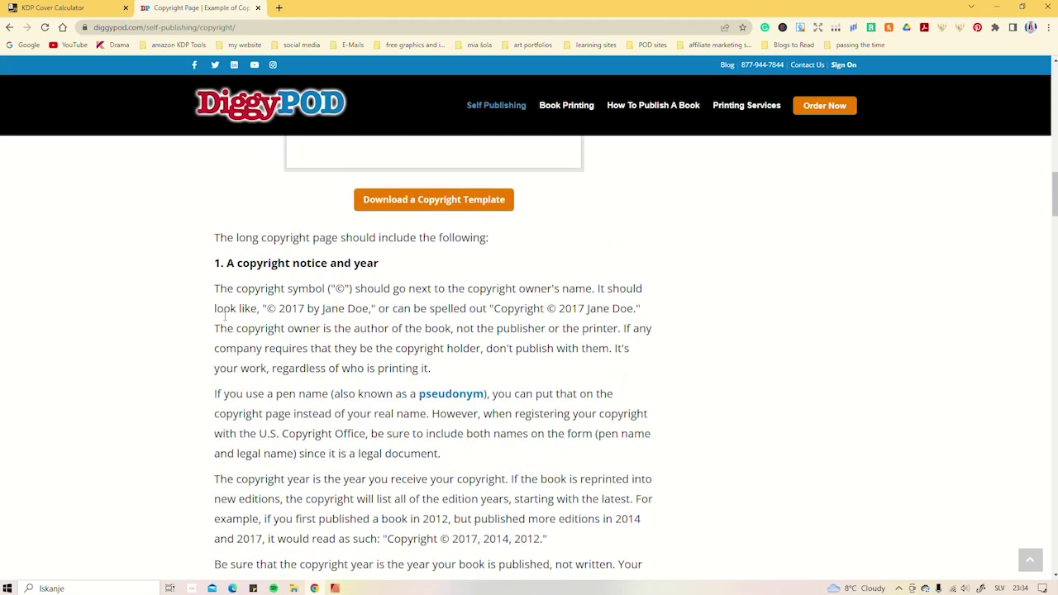
scroll(224, 315, "down", 3)
scroll(224, 315, "up", 4)
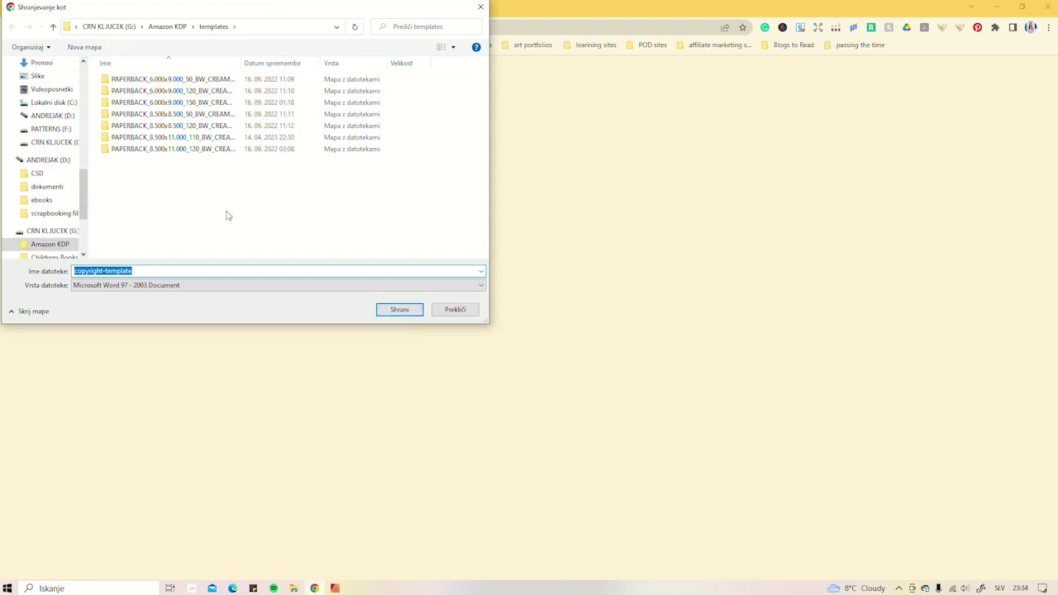
- Save copyright-template.doc and close the DiggyPOD tab
left_click(400, 309)
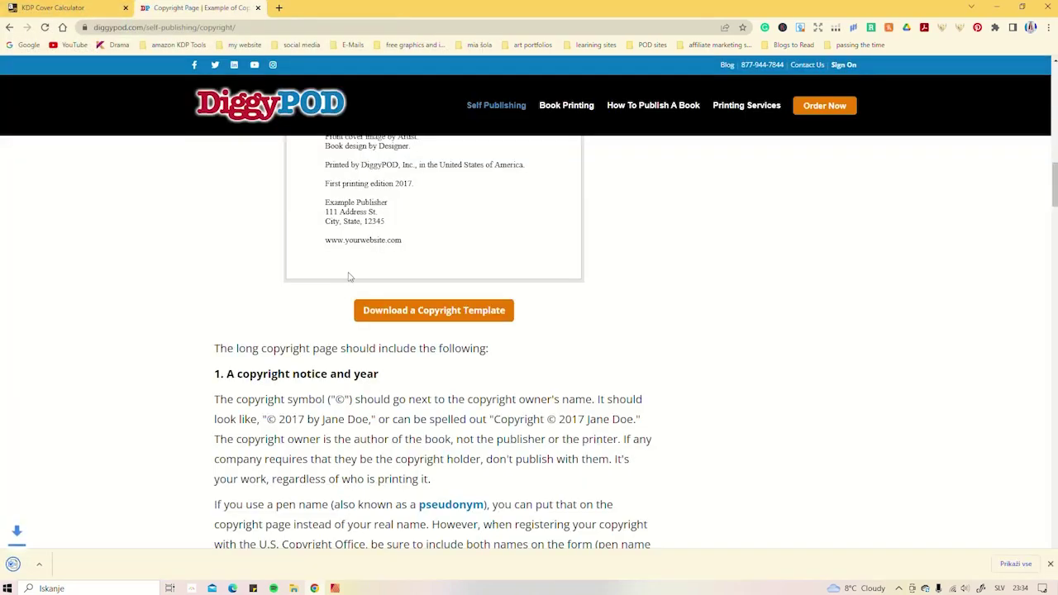
left_click(91, 570)
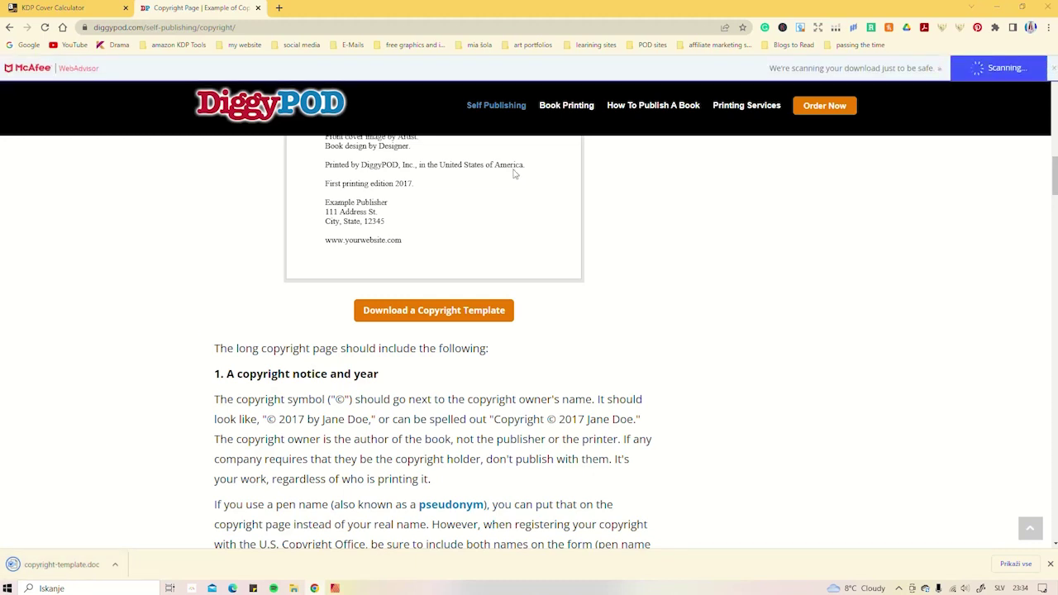
left_click(258, 8)
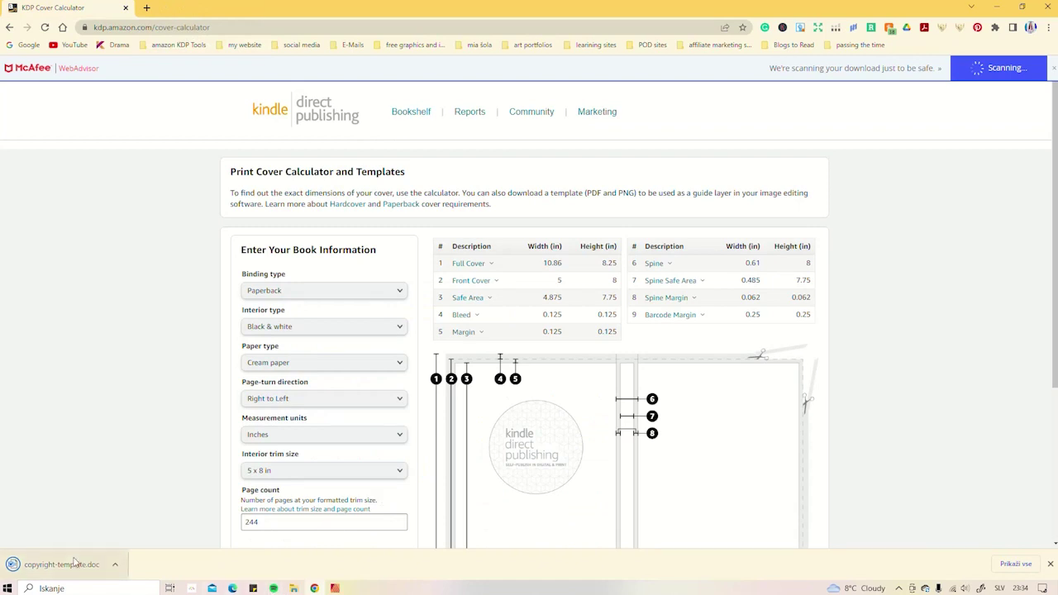
- Put away the Amazon KDP folder window and bring the browser back to the front
left_click(314, 589)
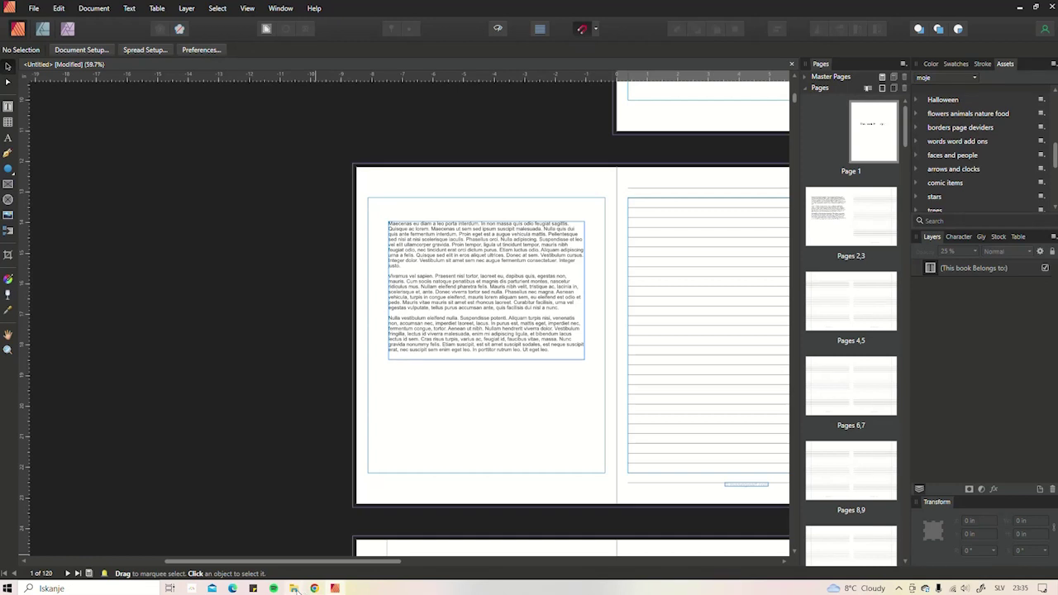
mouse_move(335, 589)
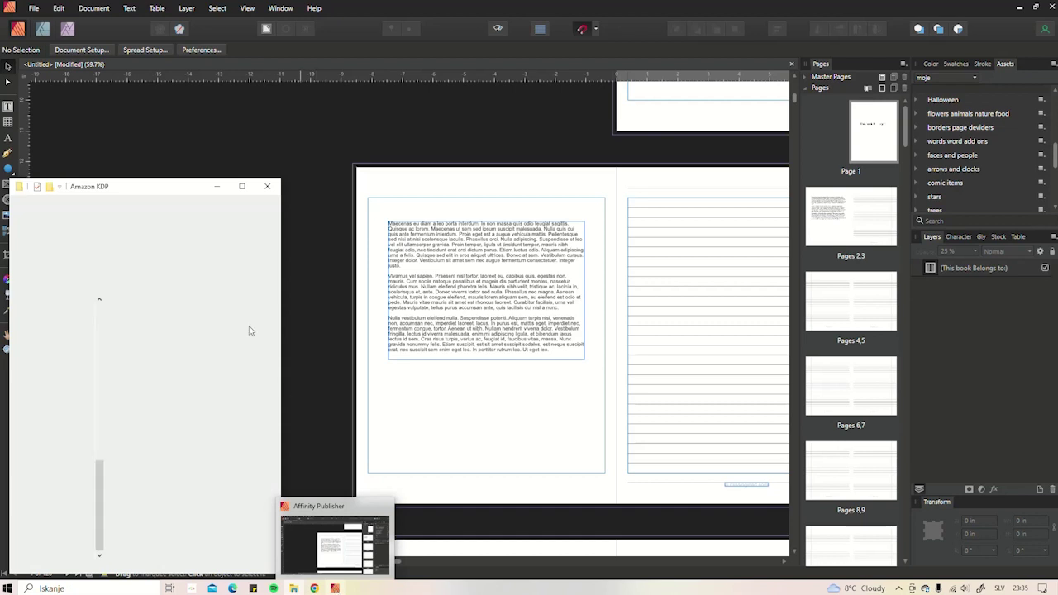
left_click(220, 189)
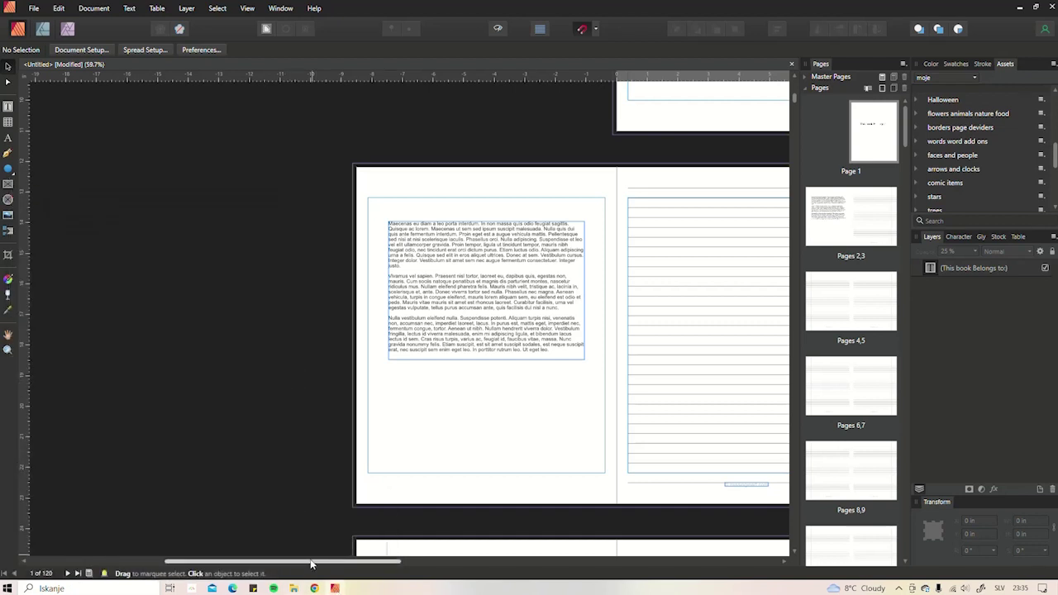
left_click(335, 589)
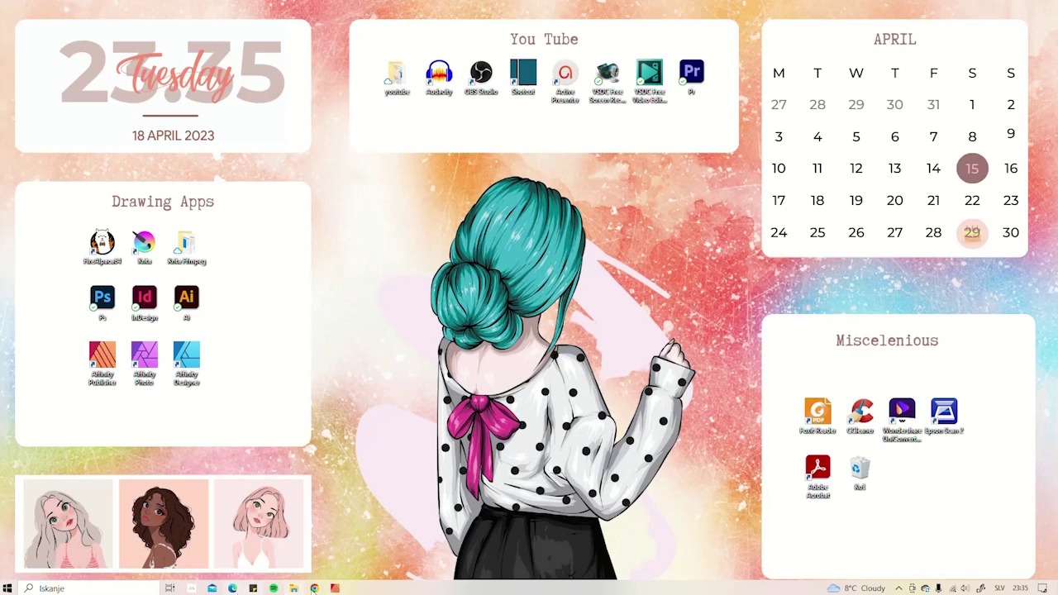
left_click(335, 589)
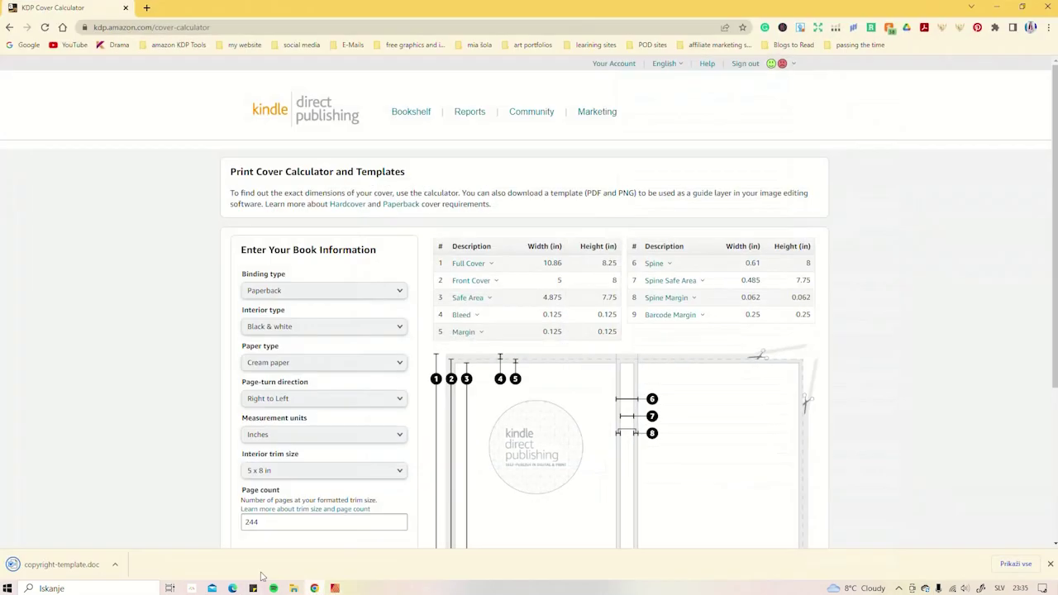
left_click(314, 589)
- Open the downloaded copyright template in Word
left_click(114, 565)
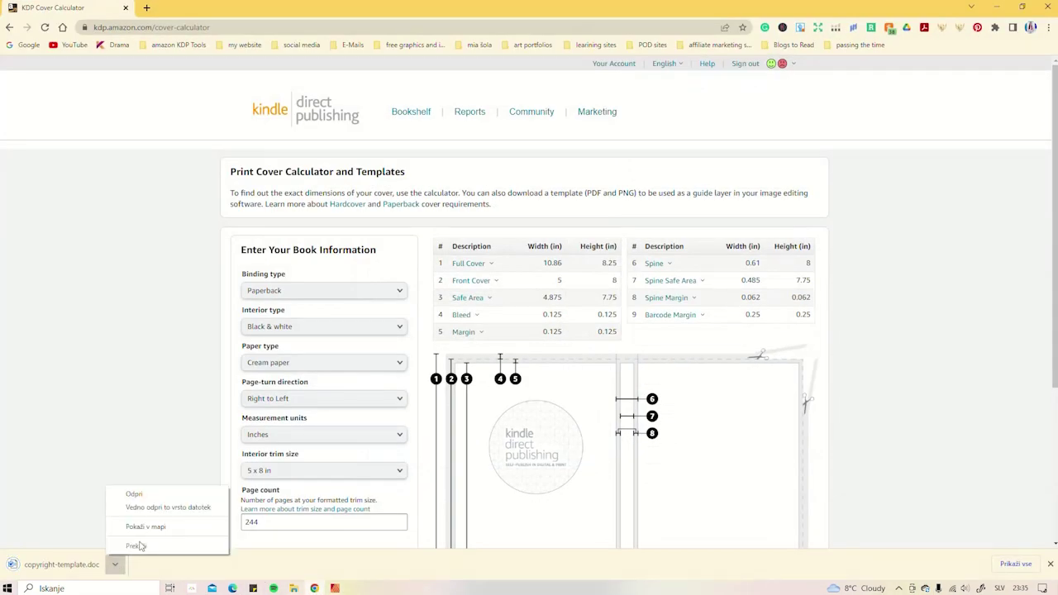
left_click(133, 494)
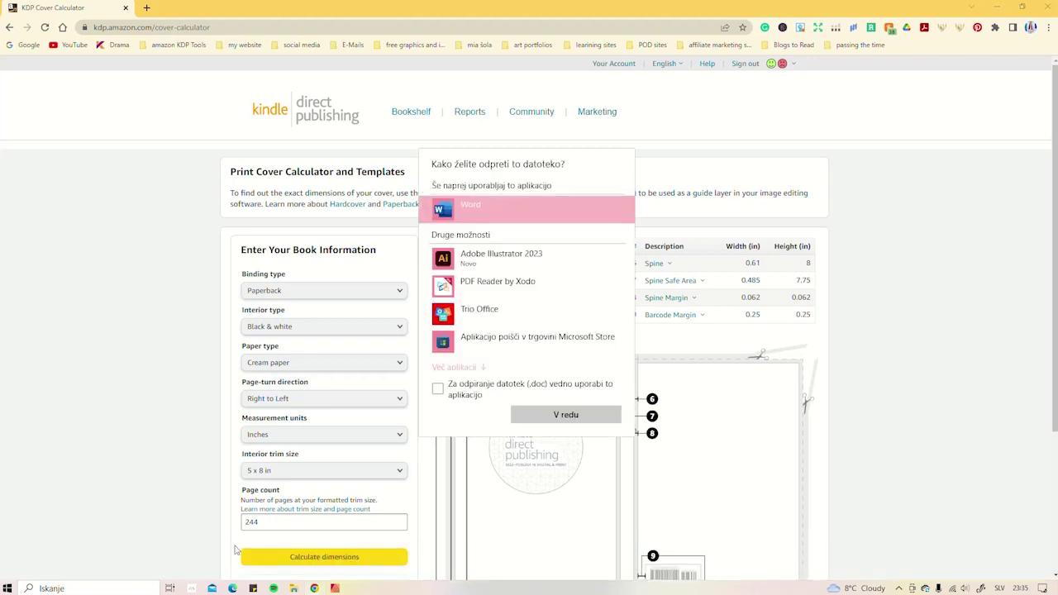
left_click(556, 415)
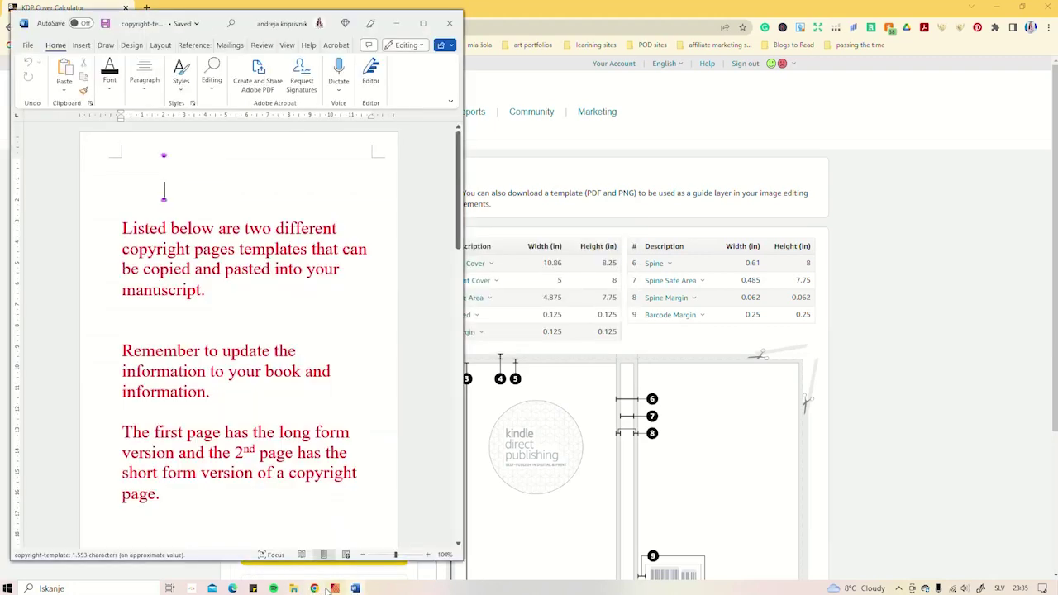
- Copy the Long Form copyright line through 'at the address below.' from the template
scroll(199, 223, "down", 10)
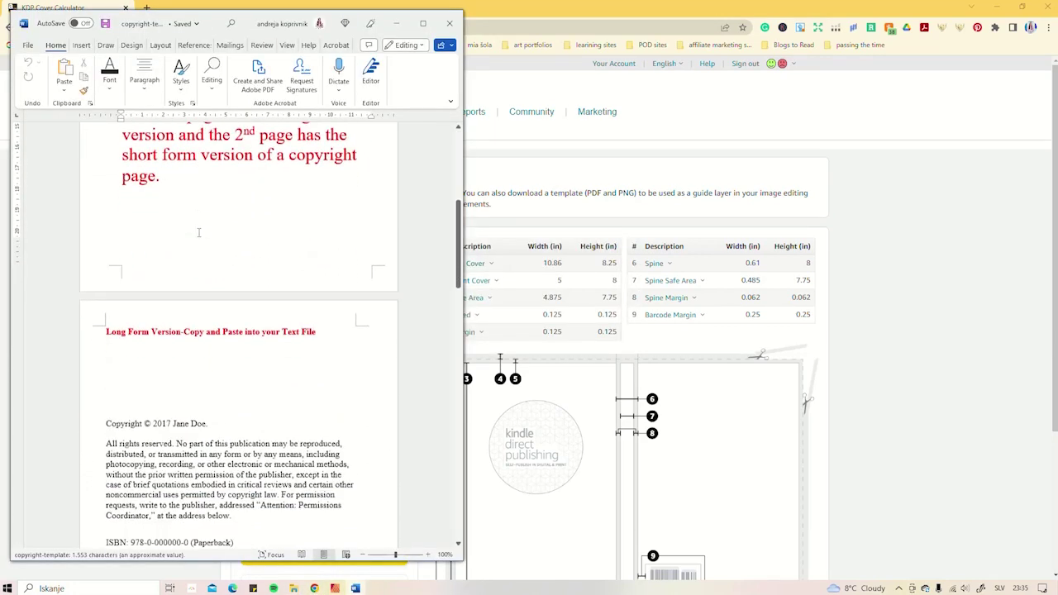
scroll(198, 236, "down", 3)
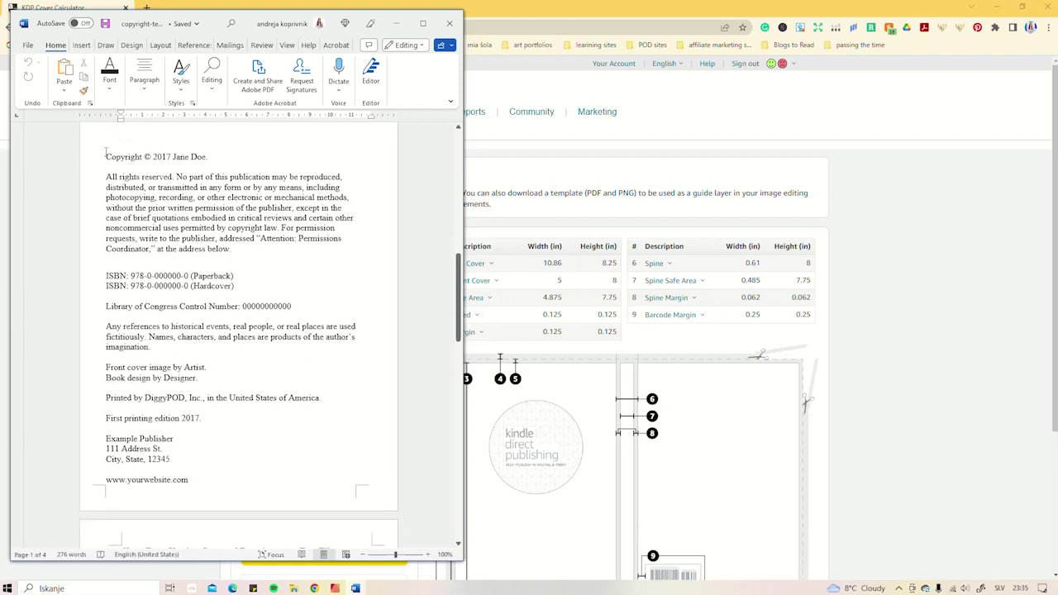
left_click_drag(106, 151, 245, 246)
key("ctrl+c")
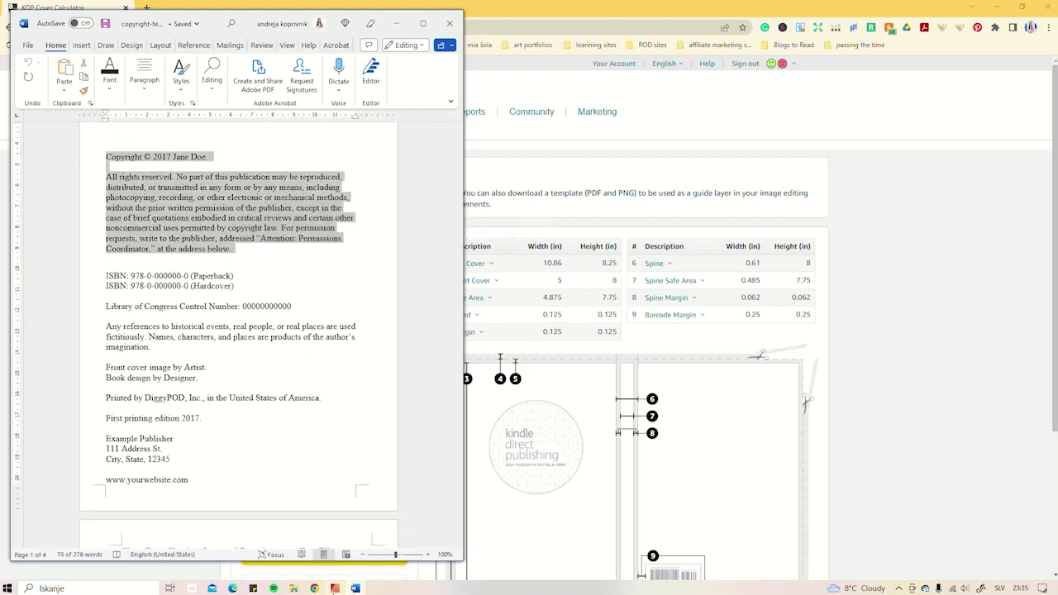
- Replace page 2's placeholder text with the pasted copyright notice and narrow its frame
left_click(335, 588)
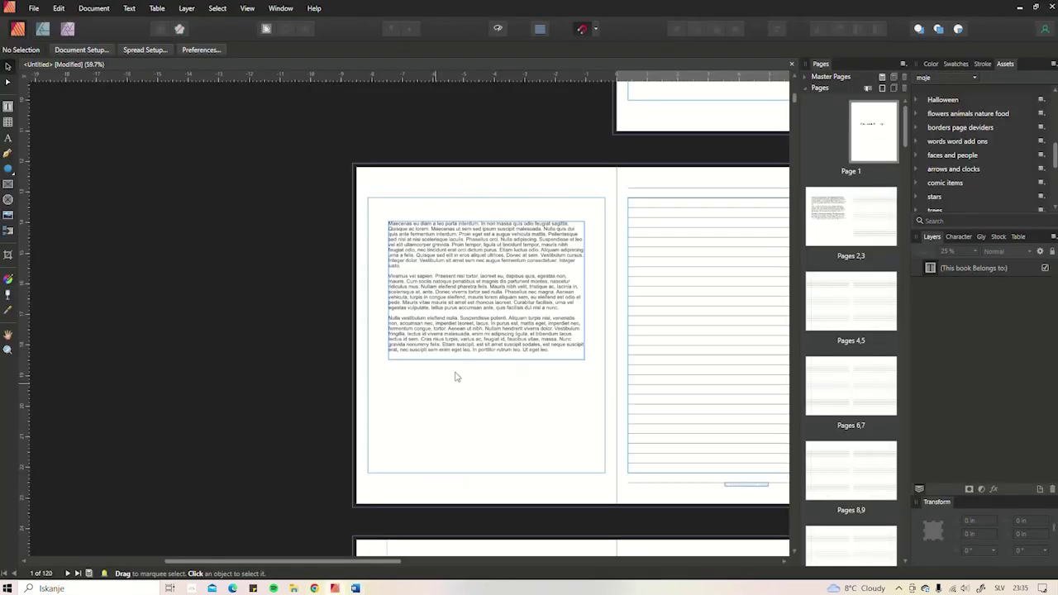
left_click(511, 263)
key("ctrl+a")
key("ctrl+v")
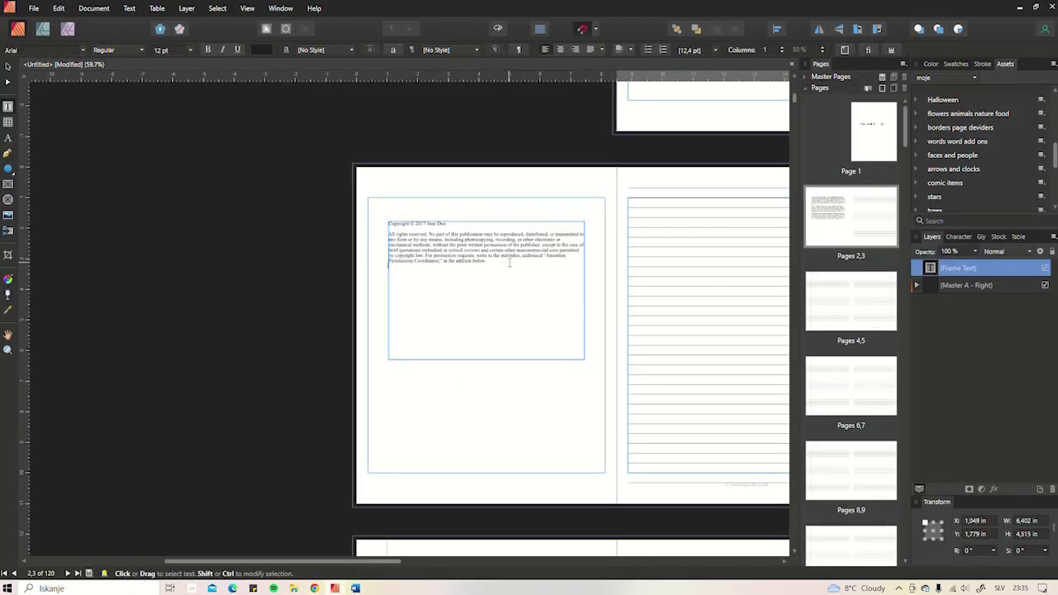
scroll(463, 230, "up", 2)
left_click_drag(652, 320, 561, 323)
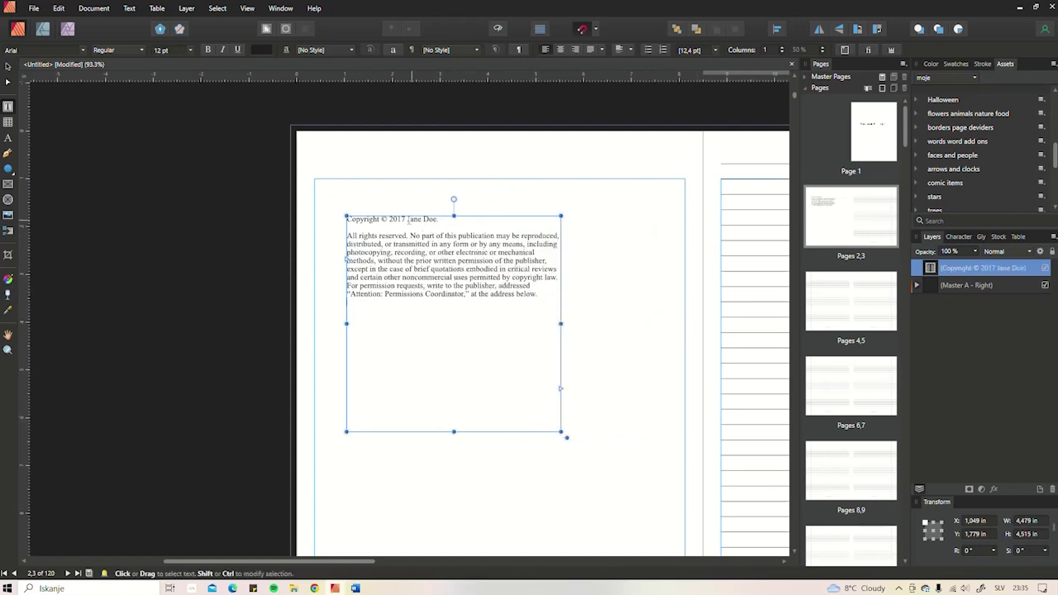
- Change the copyright year from 2017 to 2023 and the owner to missinginart.com
left_click_drag(389, 220, 399, 219)
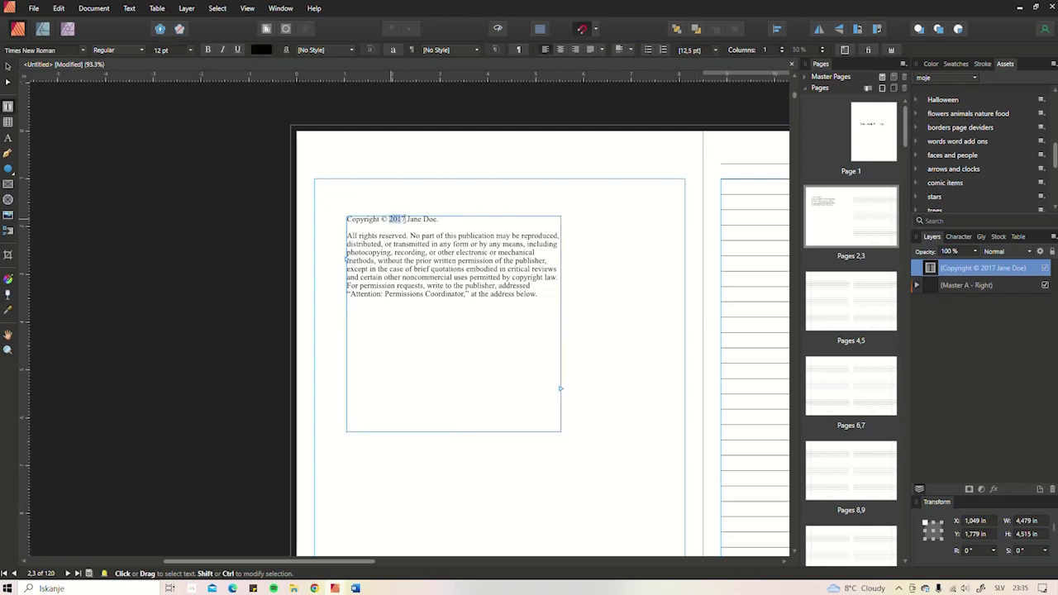
type("2023")
left_click_drag(408, 219, 438, 219)
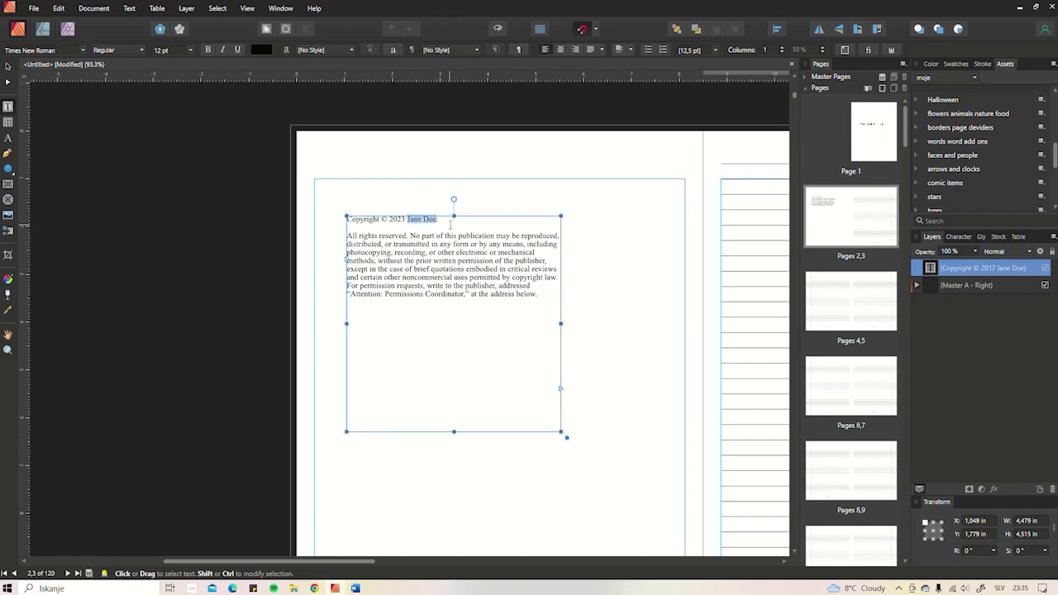
type("missinginart.co")
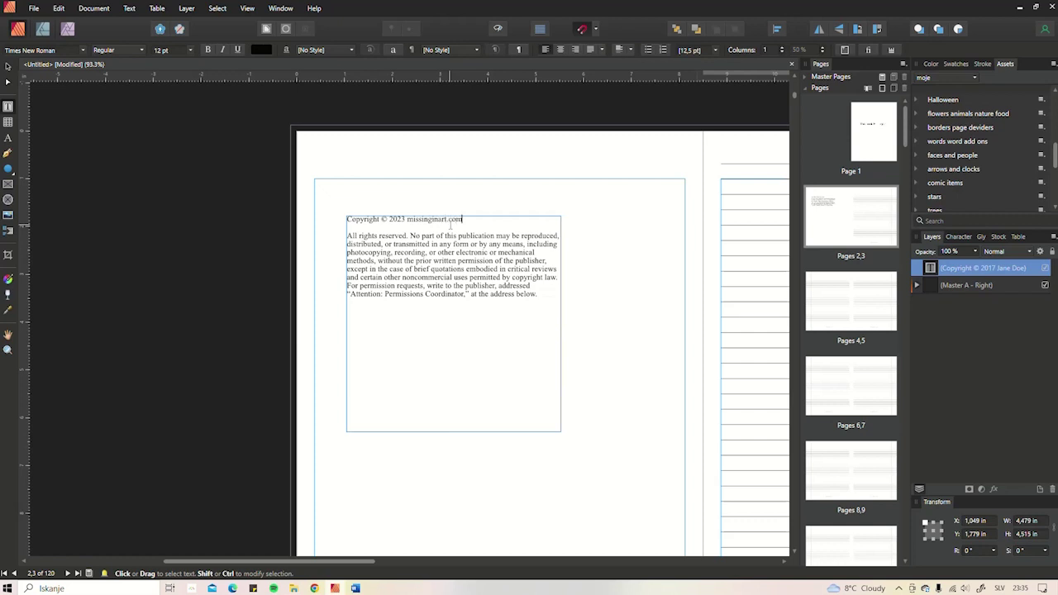
type("m")
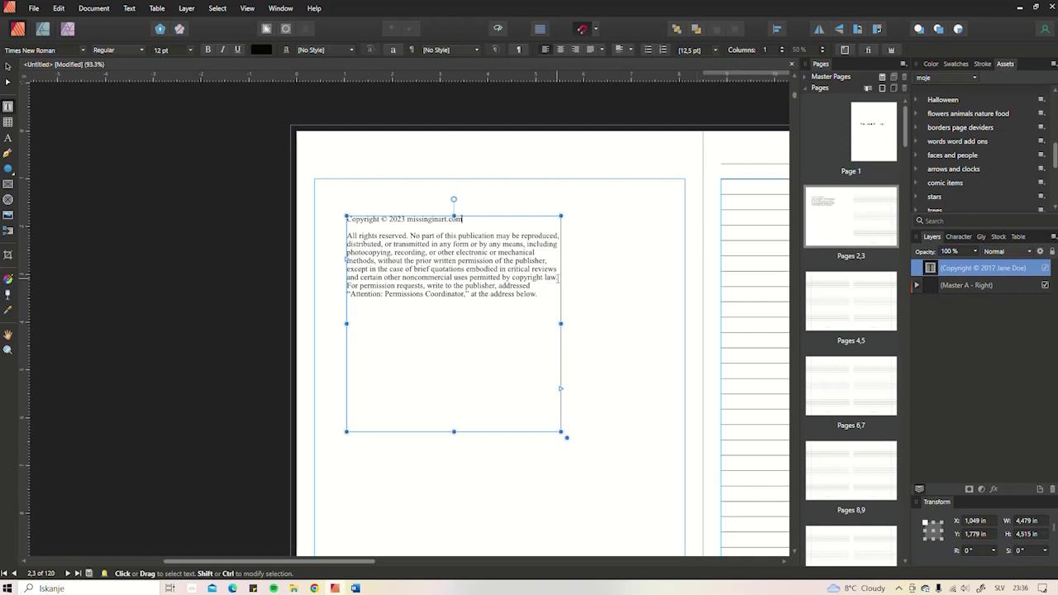
- Delete the brief-quotations exception sentence and end the paragraph with a period
left_click_drag(558, 279, 348, 263)
key("Delete")
key("Delete")
type(". For")
key("Escape")
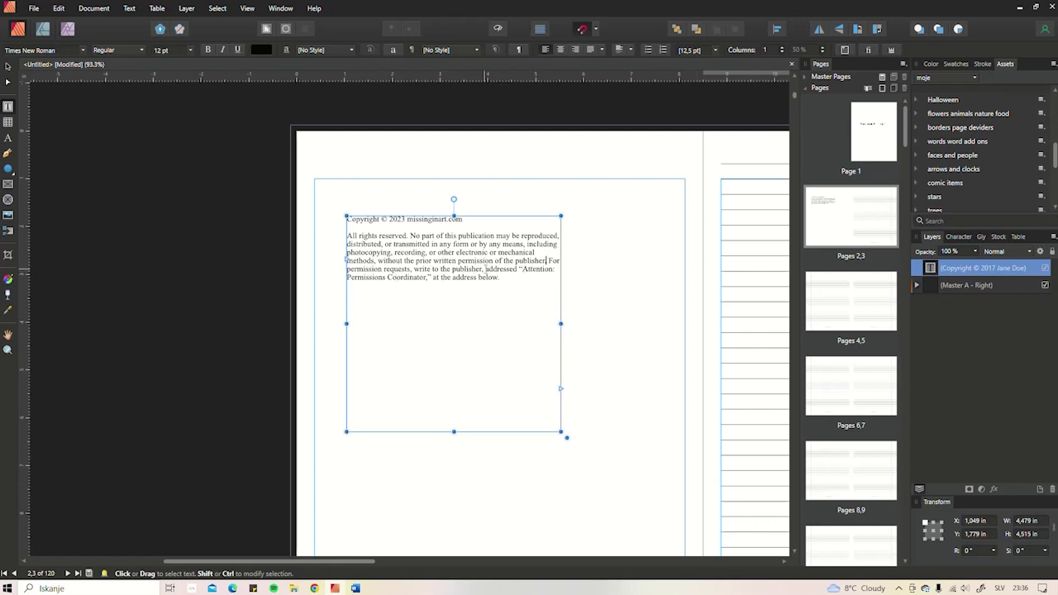
- Replace 'Attention: Permissions Coordinator' with 'Publishing License: Notebooks', correcting the spelling of License
left_click_drag(522, 269, 553, 269)
left_click_drag(347, 277, 430, 278)
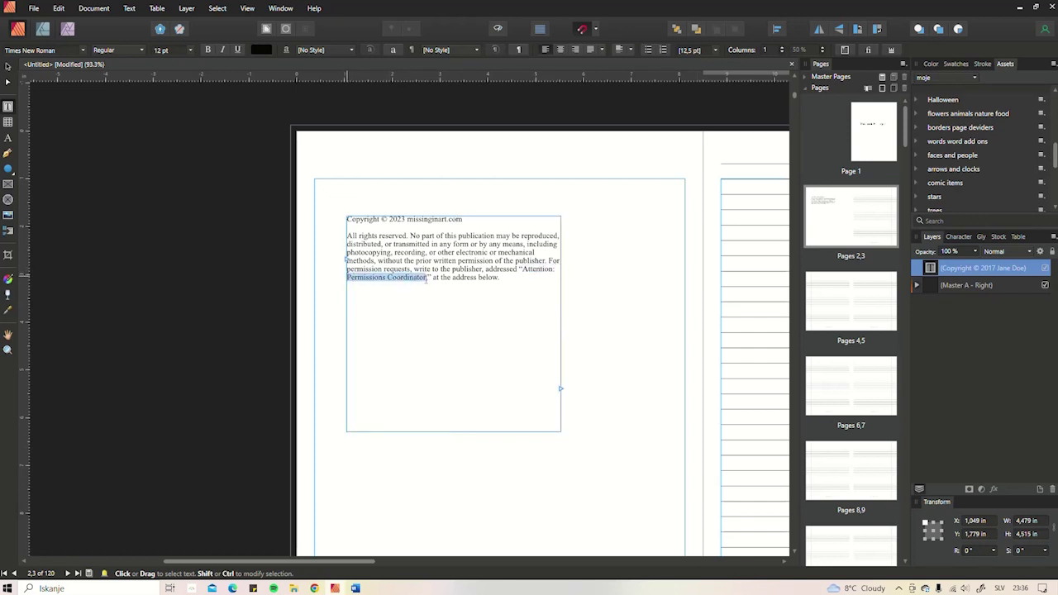
left_click_drag(523, 271, 554, 269)
type("Publishing")
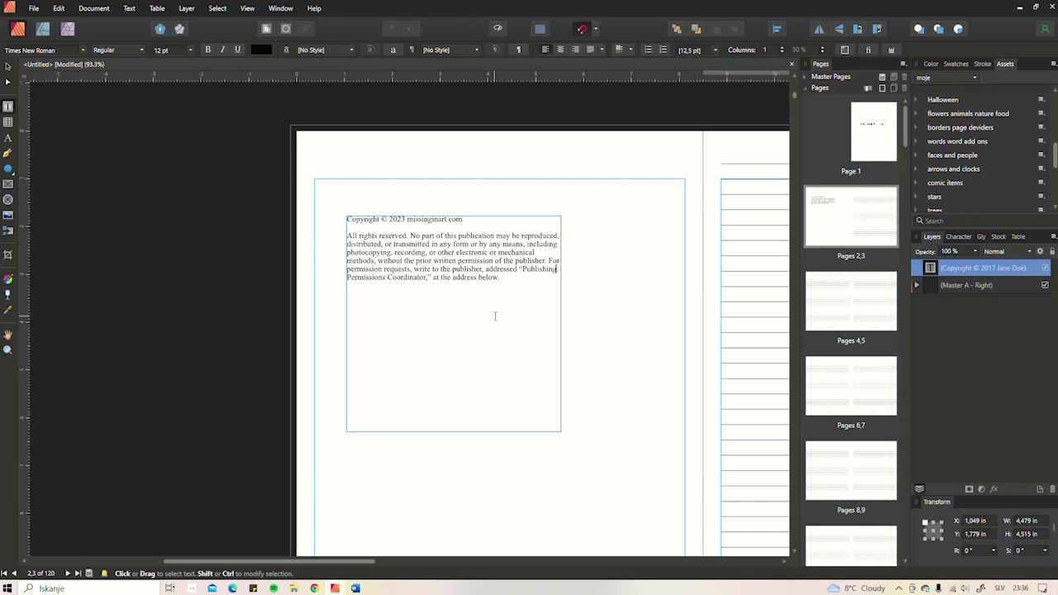
type(" Licen")
type("cence")
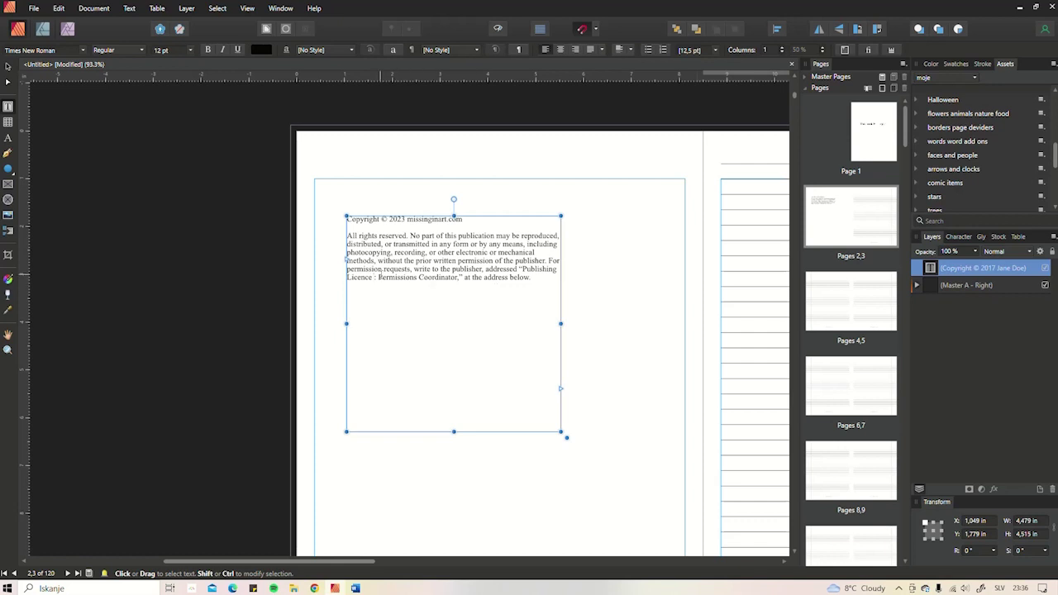
left_click_drag(378, 278, 457, 278)
type("Notebook")
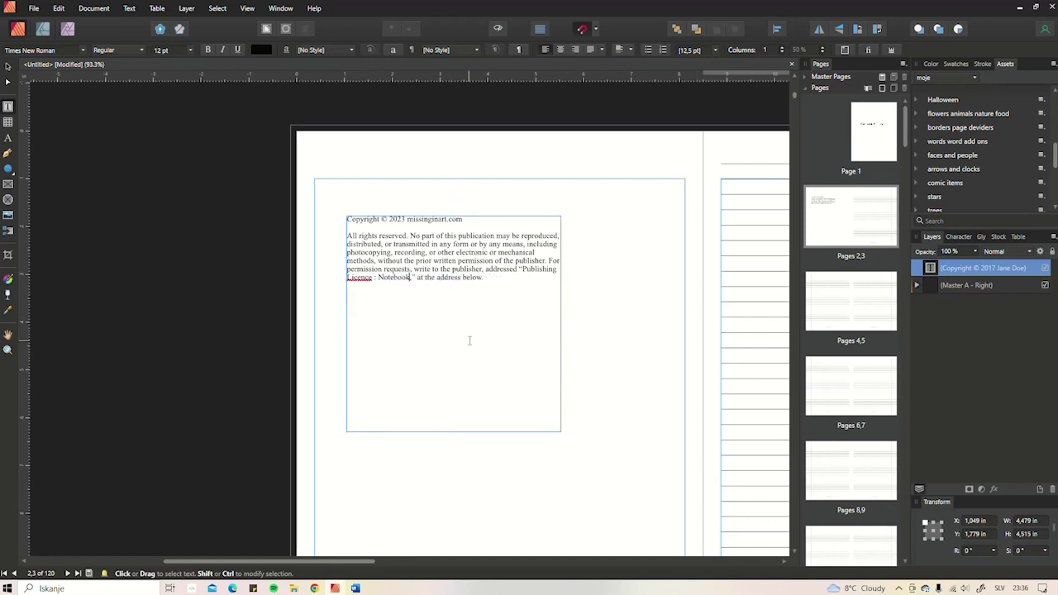
type("s")
right_click(357, 275)
left_click(389, 282)
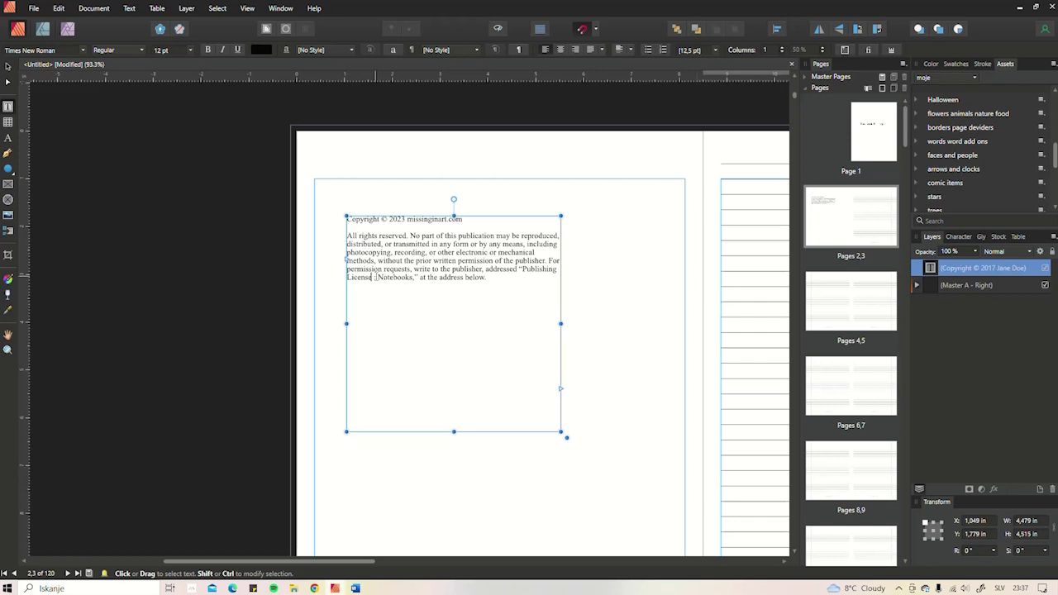
key("BackSpace")
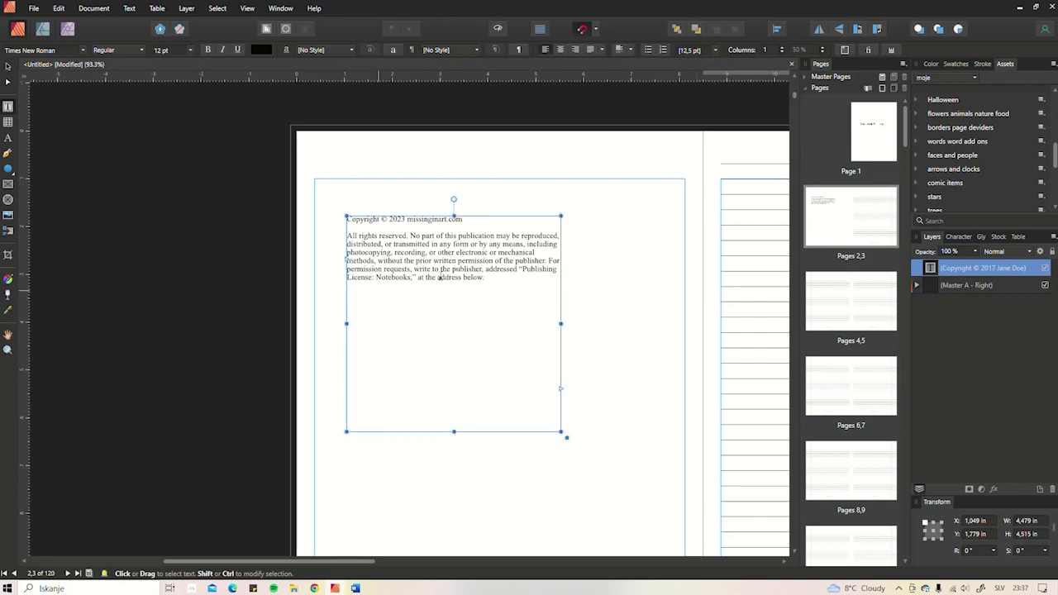
type(":")
- Replace 'the address below' with 'support', undoing an accidental paste
left_click_drag(485, 278, 424, 279)
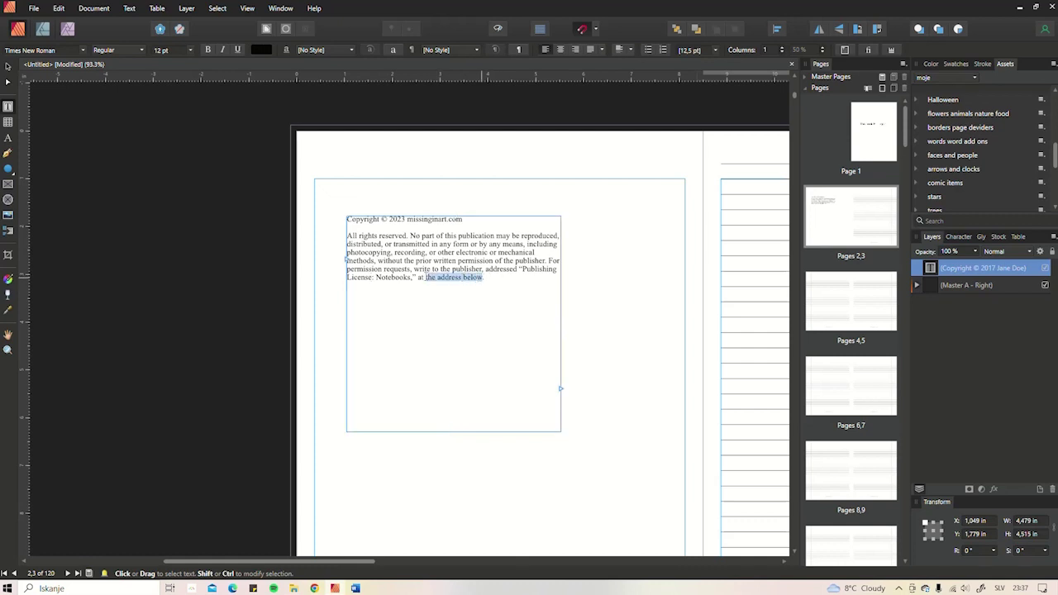
key("BackSpace")
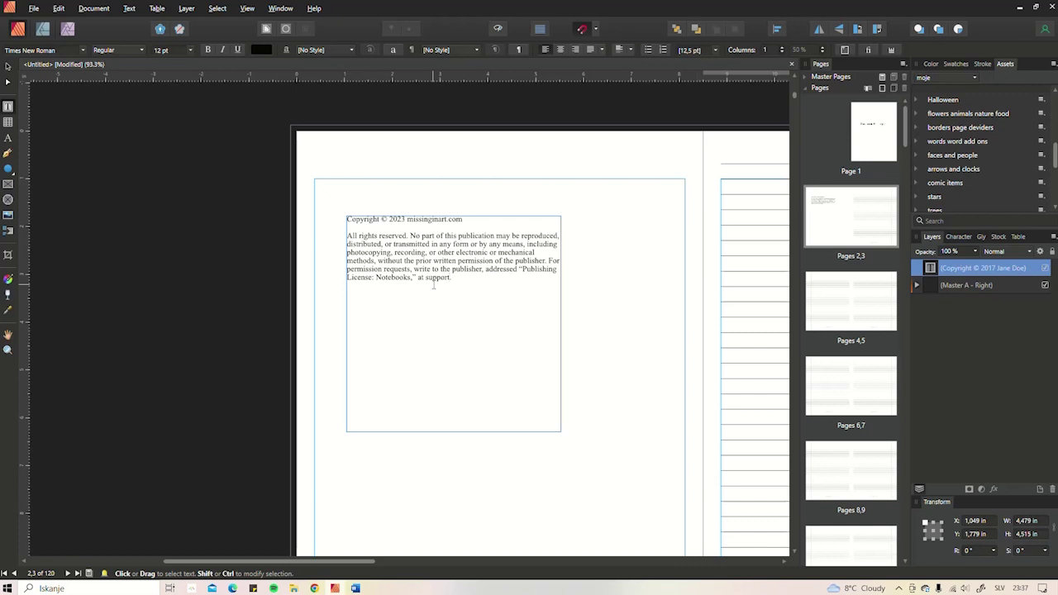
key("ctrl+v")
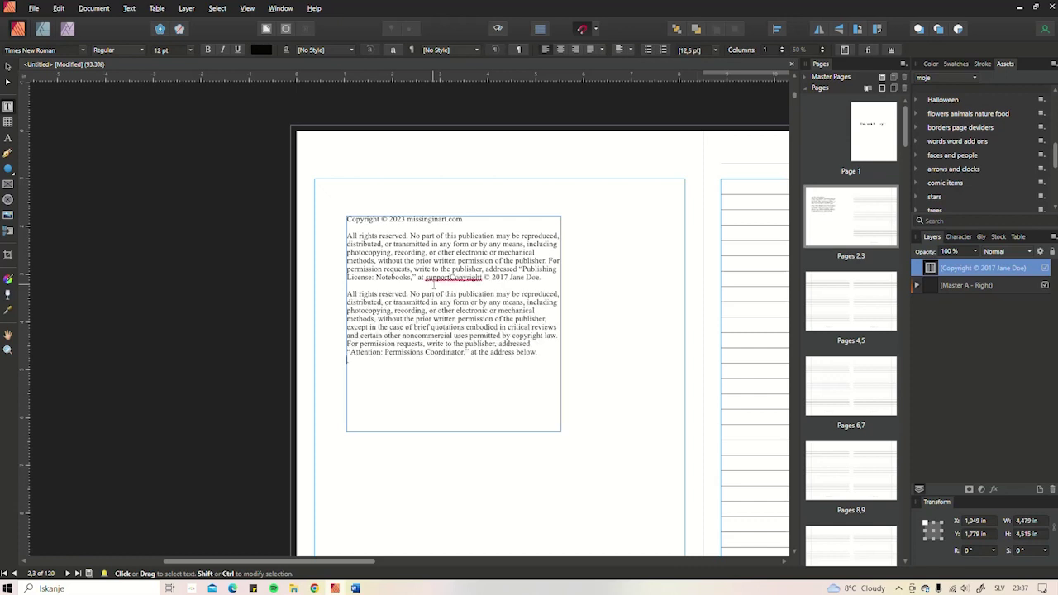
key("ctrl+z")
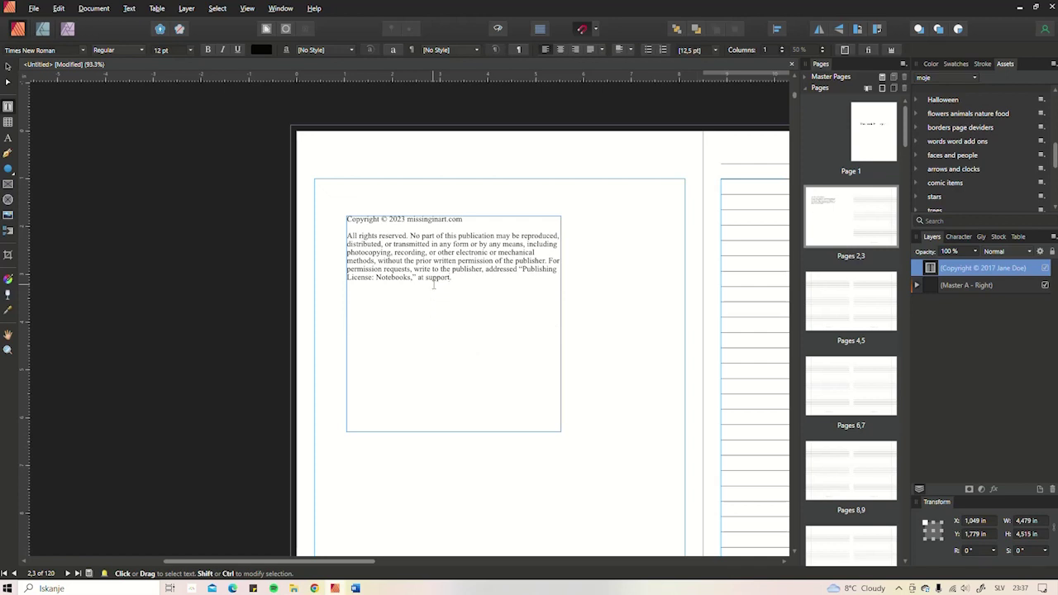
- Insert an @ symbol after 'support' from the Glyph Browser
left_click(433, 285)
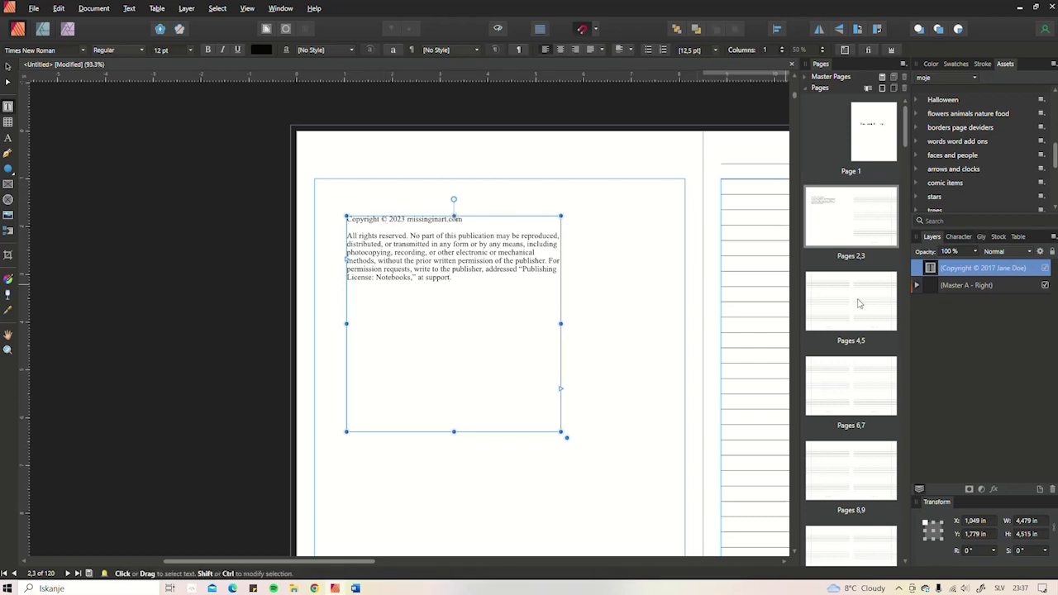
left_click(961, 236)
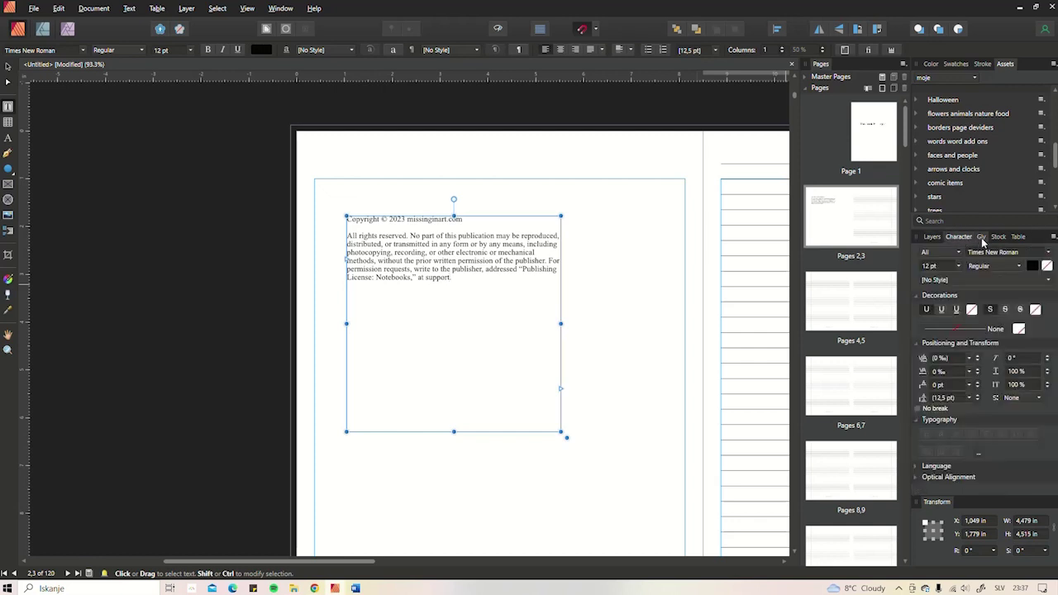
left_click(983, 239)
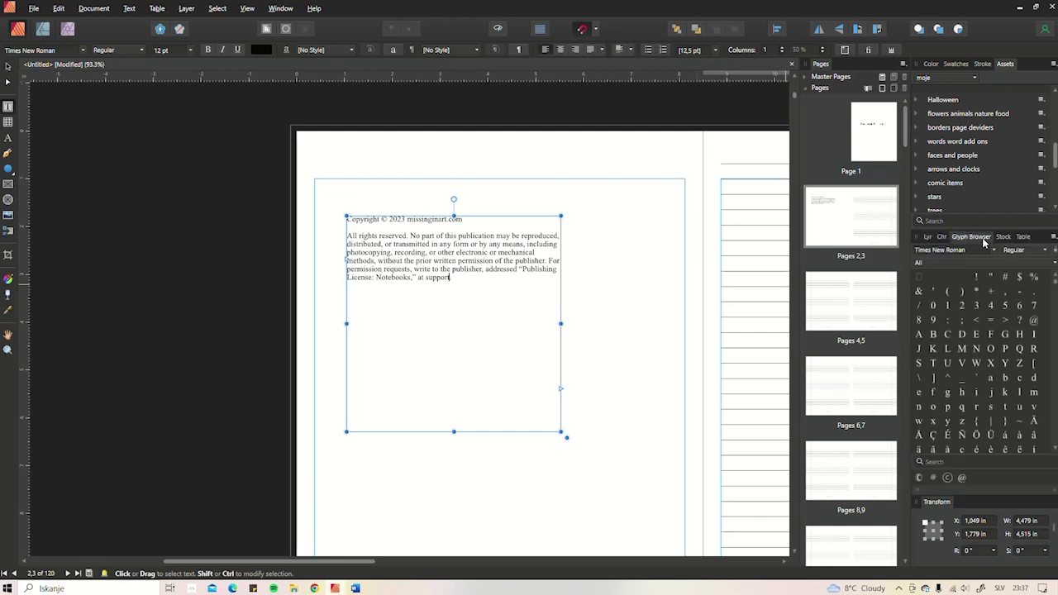
left_click(1033, 320)
double_click(1034, 321)
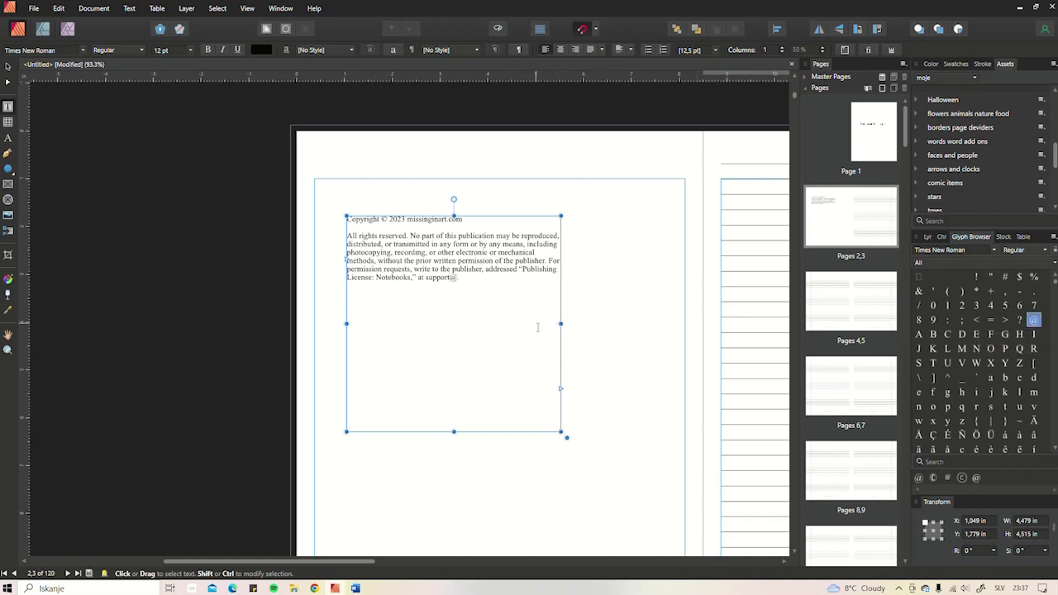
- Type the domain after the @ to complete the publisher's support e-mail address
left_click(247, 9)
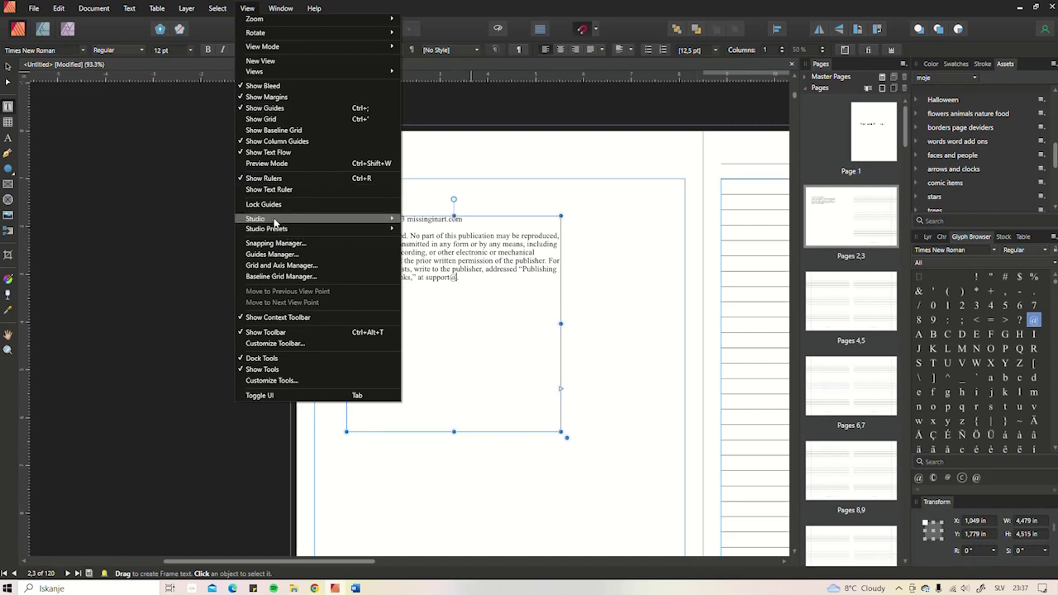
mouse_move(280, 220)
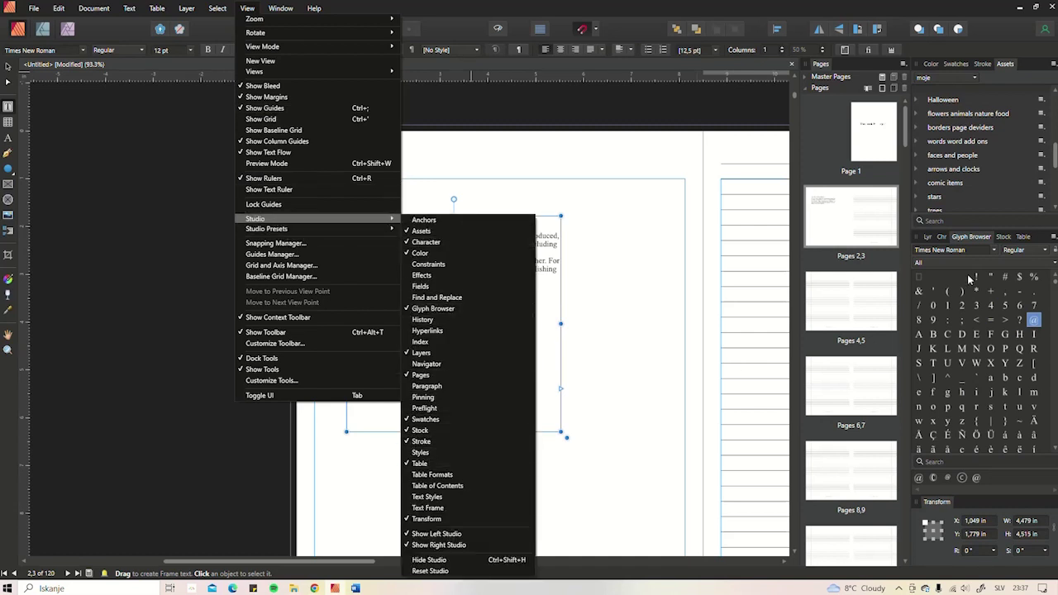
left_click(549, 277)
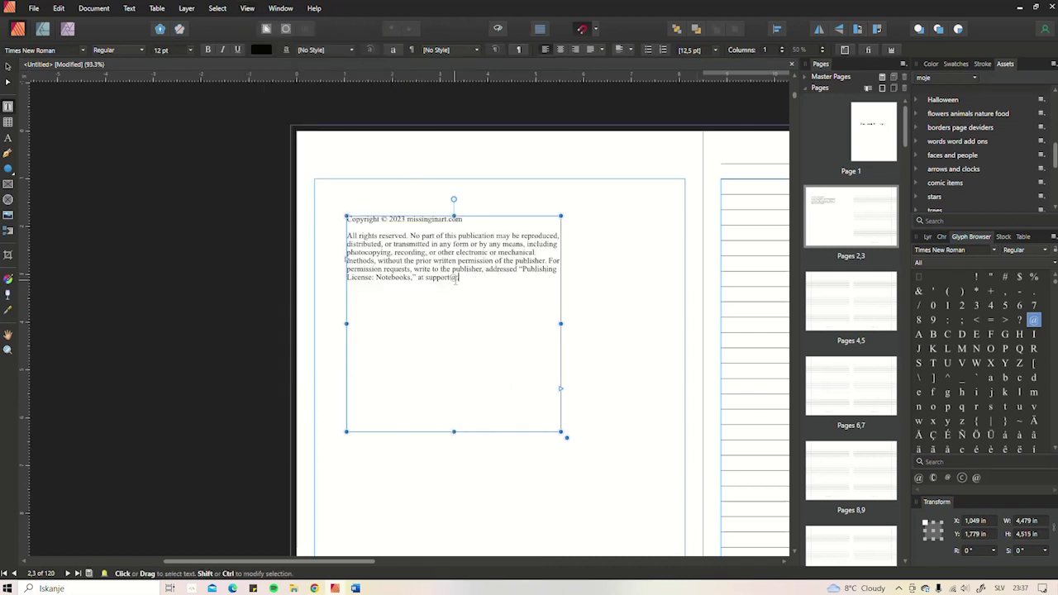
left_click(504, 313)
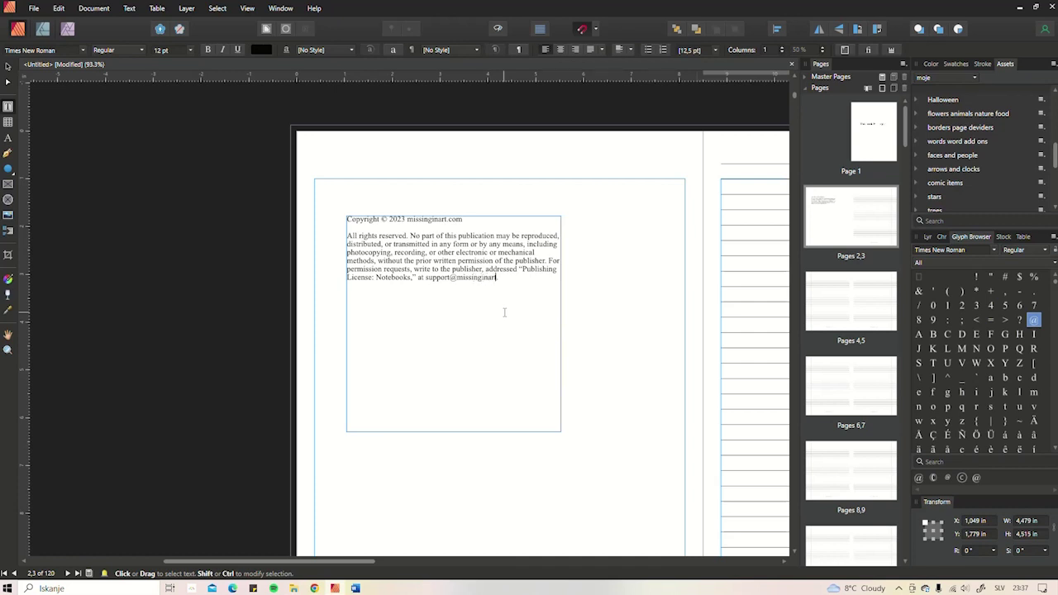
key("Escape")
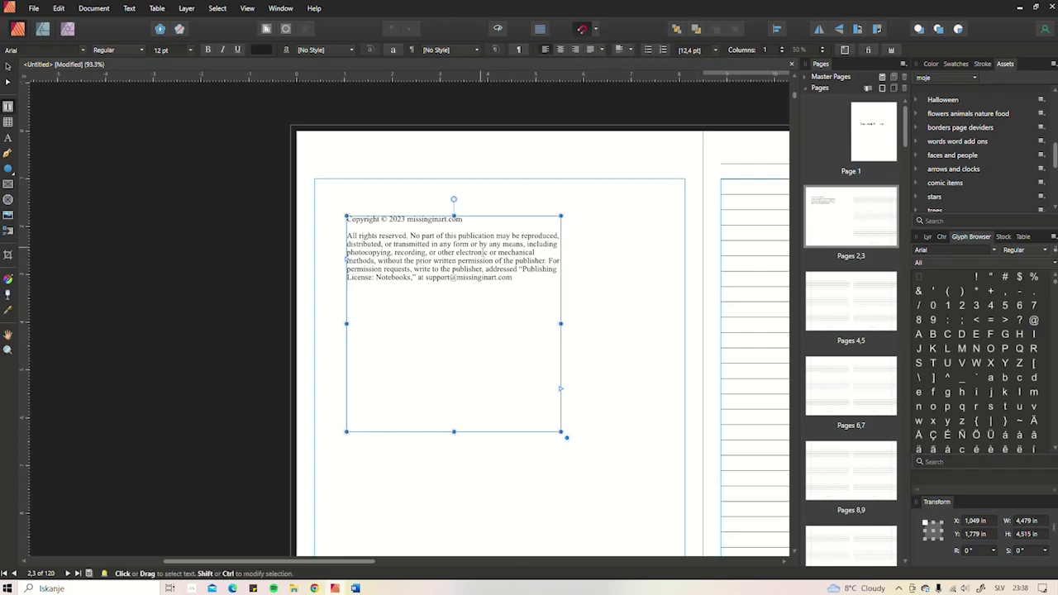
- Shorten and widen the copyright frame, then draw an empty text frame above it
left_click_drag(454, 215, 454, 330)
scroll(505, 349, "down", 3, "ctrl")
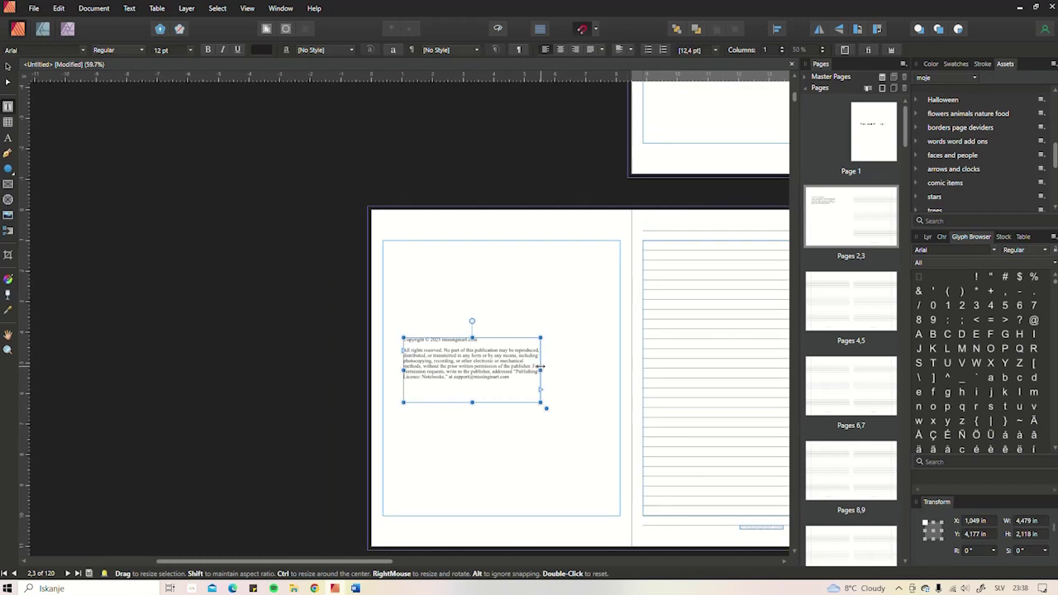
left_click_drag(541, 367, 554, 367)
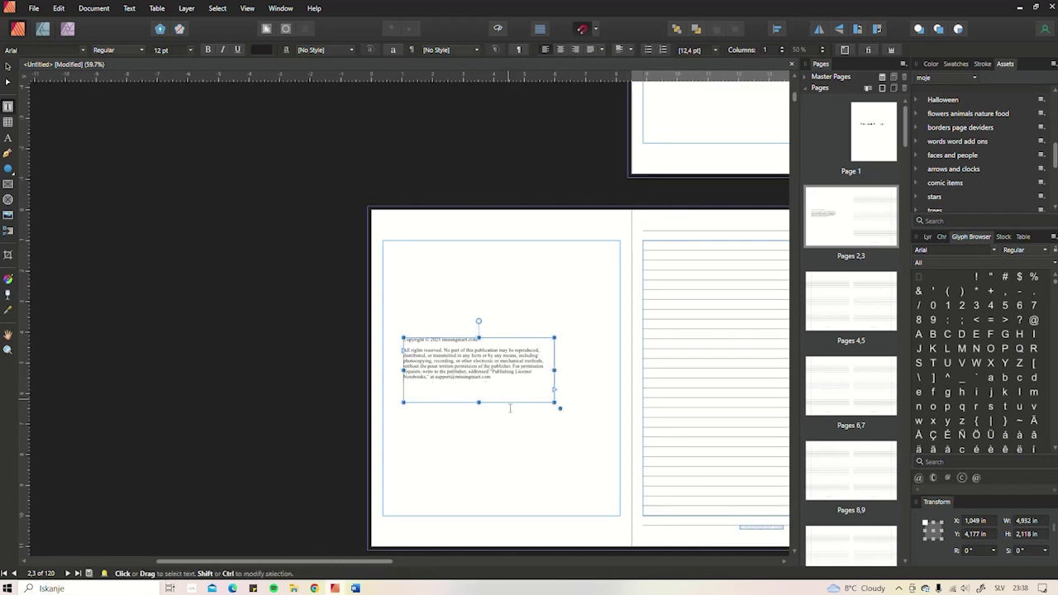
left_click(513, 436)
left_click_drag(404, 253, 557, 320)
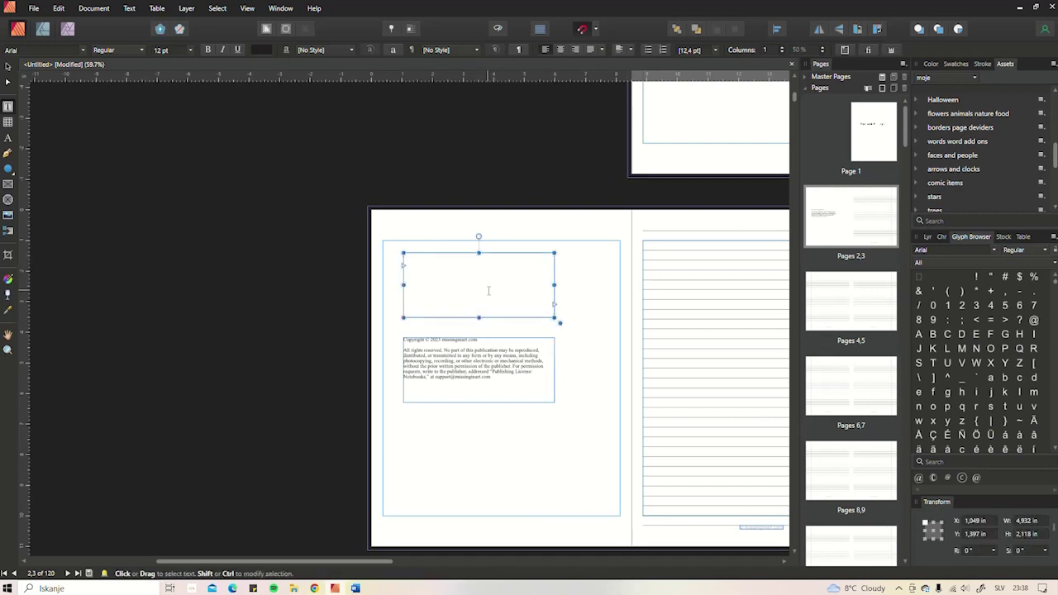
scroll(489, 291, "up", 4)
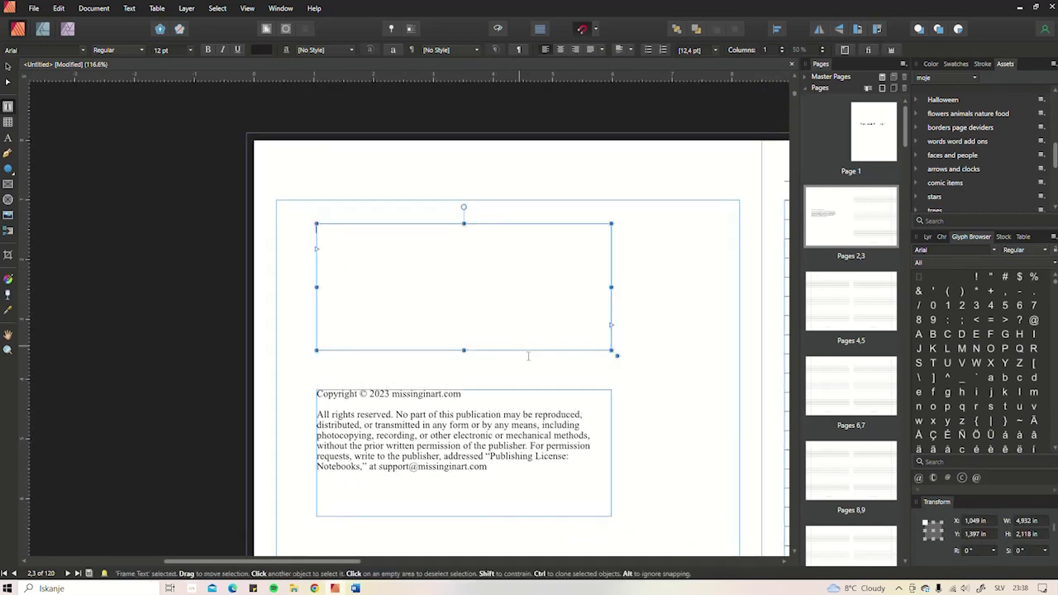
- Type the thank-you note about 120 pages, 118 lined, ending 'all your ideas to fruition'
type("Than")
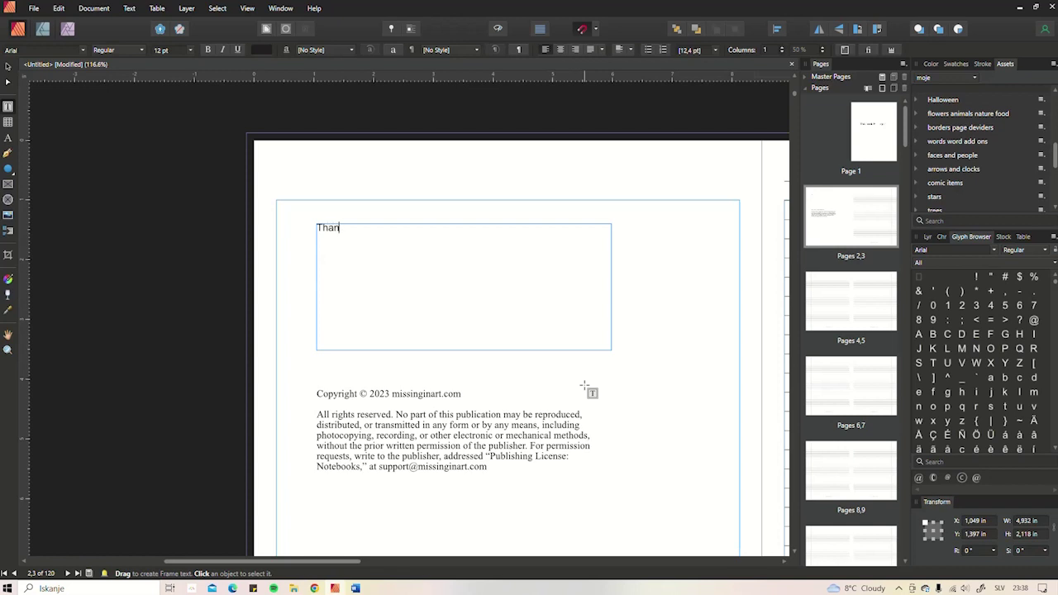
type("k you for purchasing my lined notebook, it")
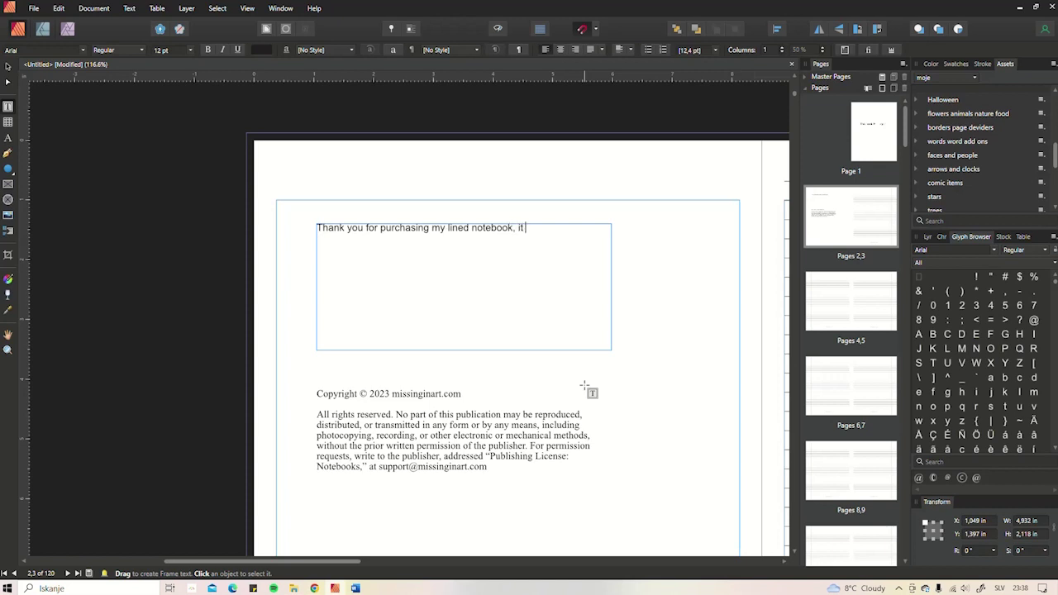
type("includes 120")
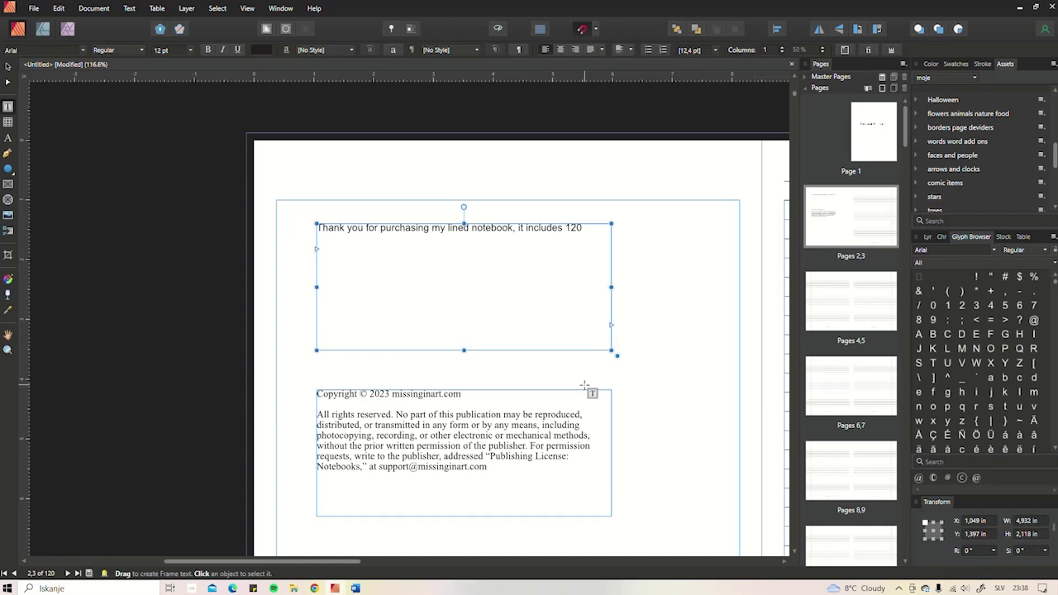
type("pages of")
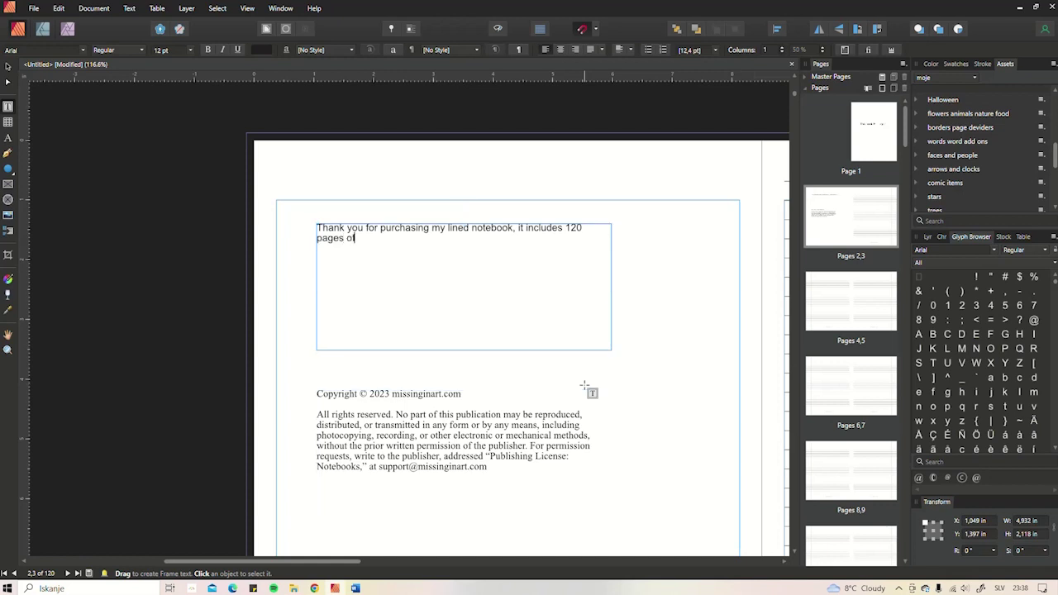
type(" which")
type("118 are lined and ready to be used.")
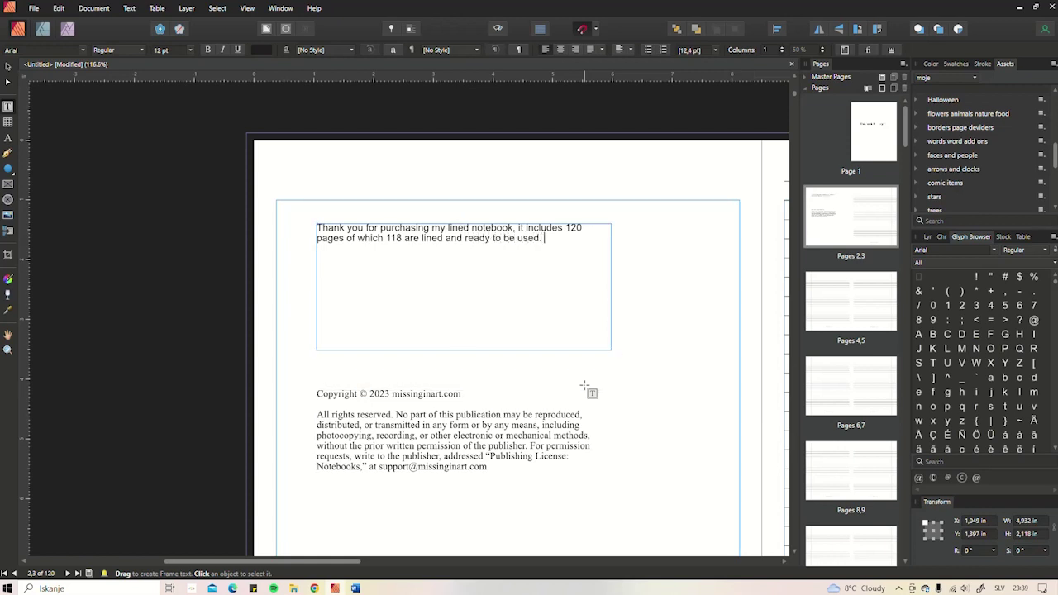
type(" I hope this notebuoo")
key("BackSpace")
key("BackSpace")
type("ook finds")
key("BackSpace")
key("BackSpace")
key("BackSpace")
type("is")
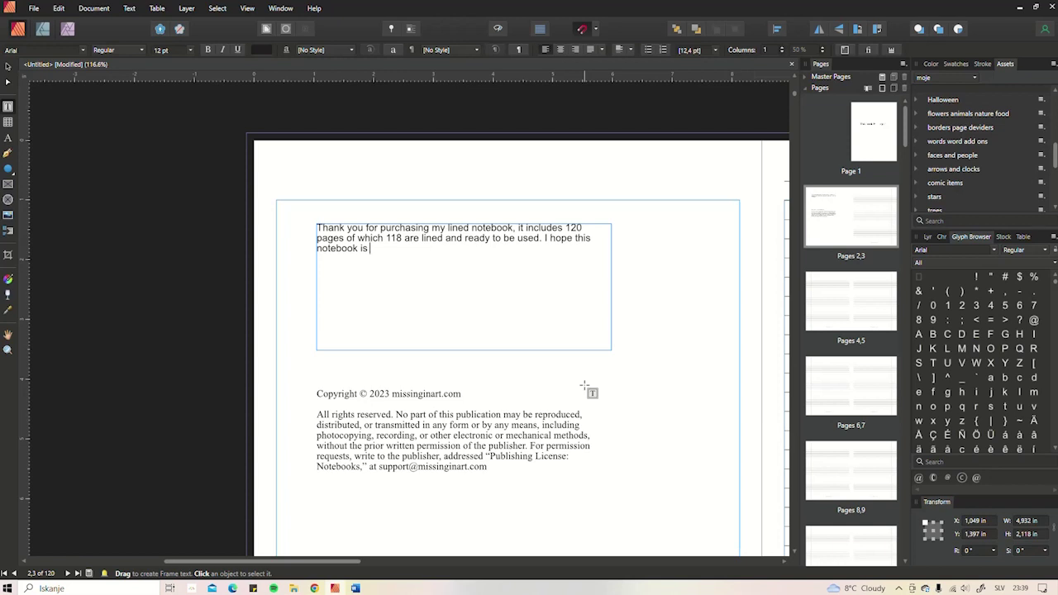
key("BackSpace")
key("BackSpace")
key("BackSpace")
type("brings y")
key("BackSpace")
type("all your ideas")
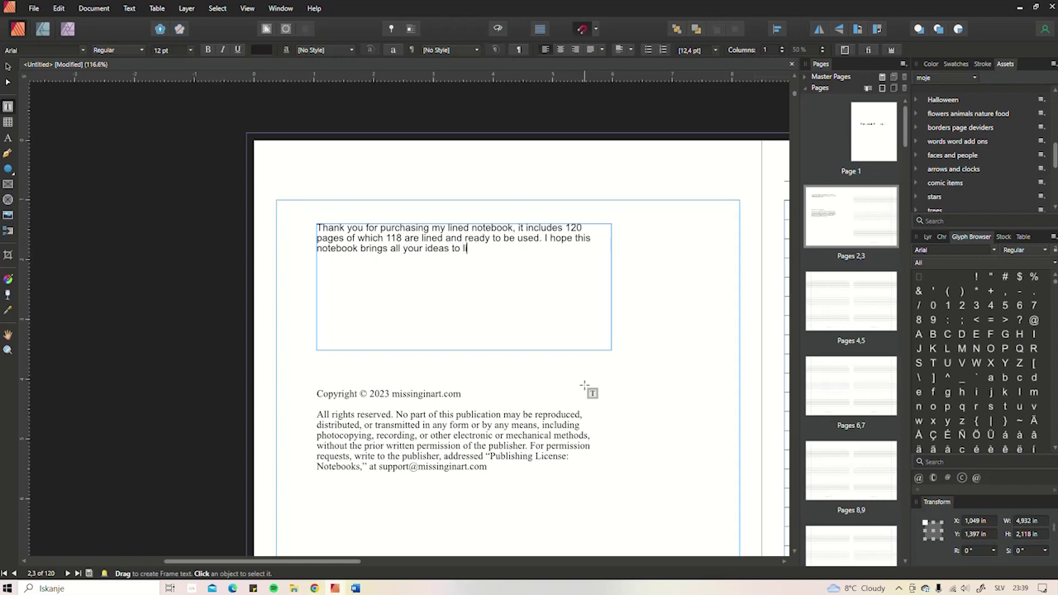
type(" to fruition.")
key("Escape")
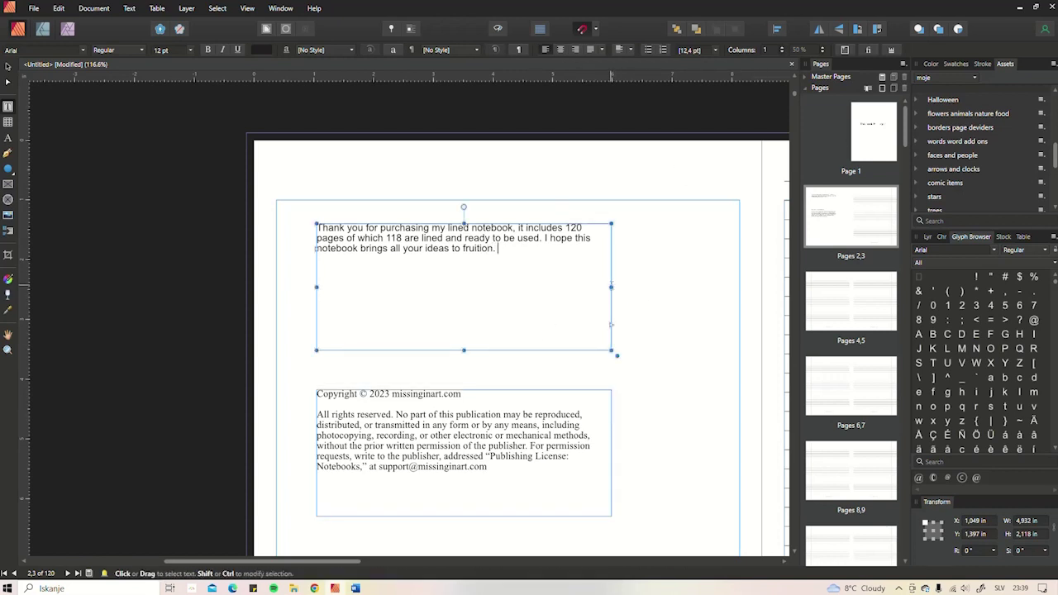
- Widen the thank-you frame to two lines and shrink its height to fit the text
left_click_drag(611, 285, 697, 282)
left_click_drag(501, 238, 529, 239)
left_click(527, 277)
left_click(507, 307)
left_click_drag(505, 348, 503, 274)
- Place the paintbrush logo from Assets on page 2, centred beneath the thank-you text
scroll(496, 407, "down", 2, "ctrl")
scroll(501, 409, "down", 1)
left_click(987, 68)
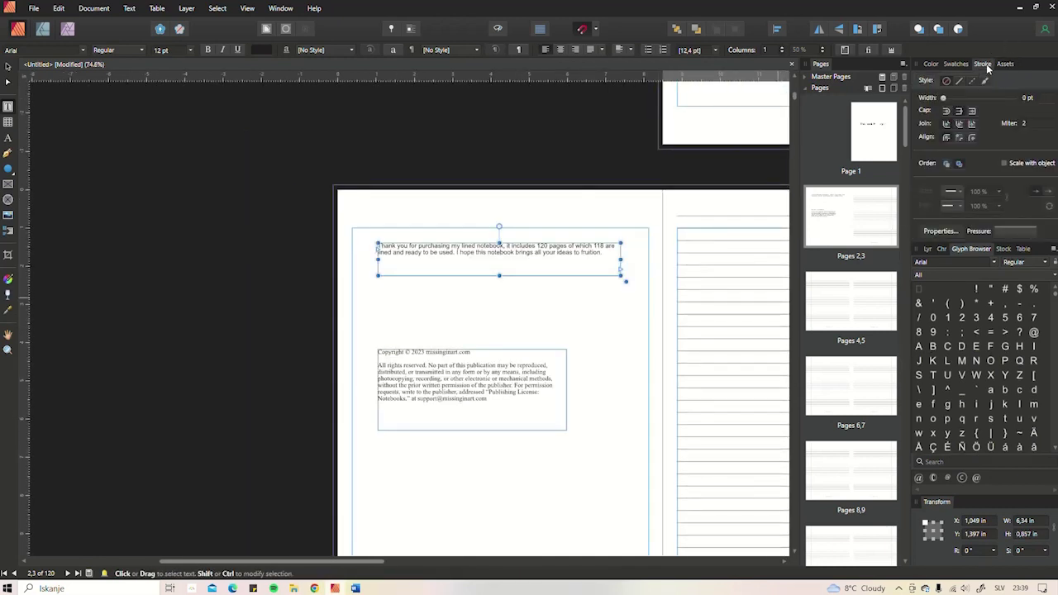
left_click(1004, 66)
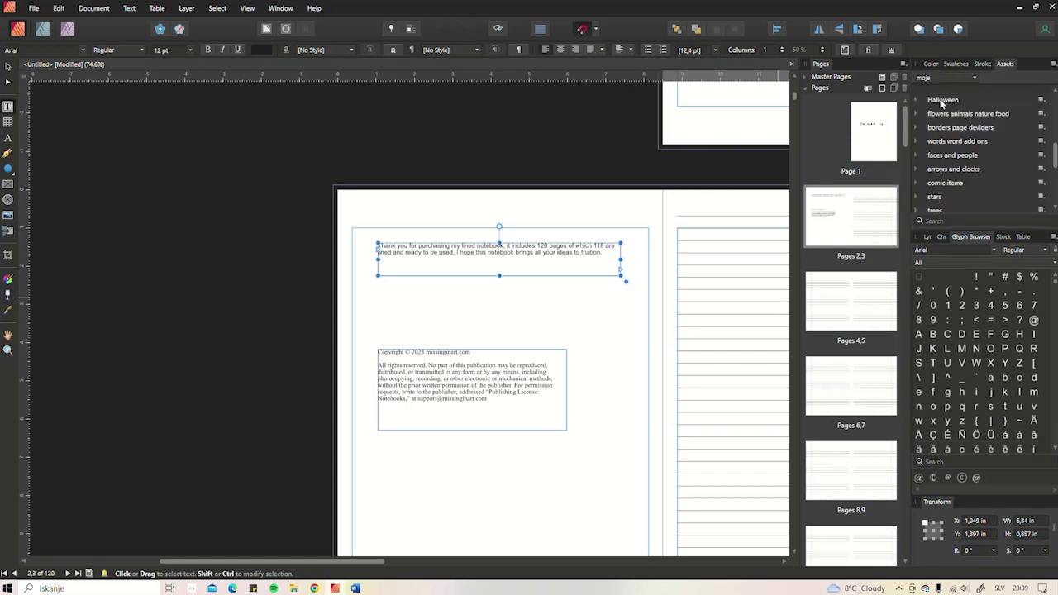
scroll(922, 128, "up", 3)
scroll(981, 152, "up", 1)
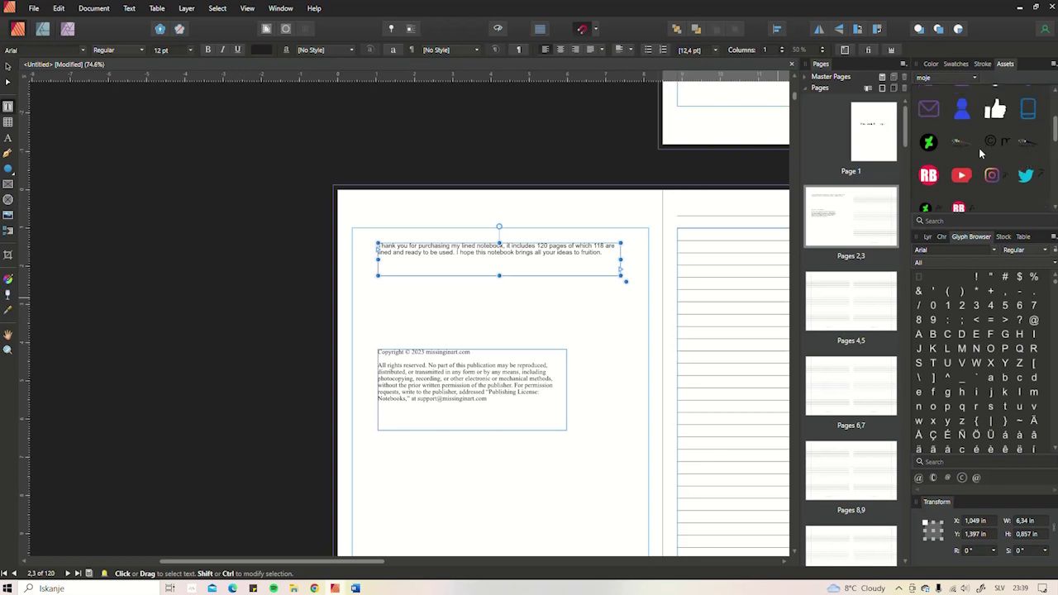
mouse_move(965, 140)
left_mouse_down()
mouse_move(716, 262)
mouse_move(553, 315)
left_mouse_up()
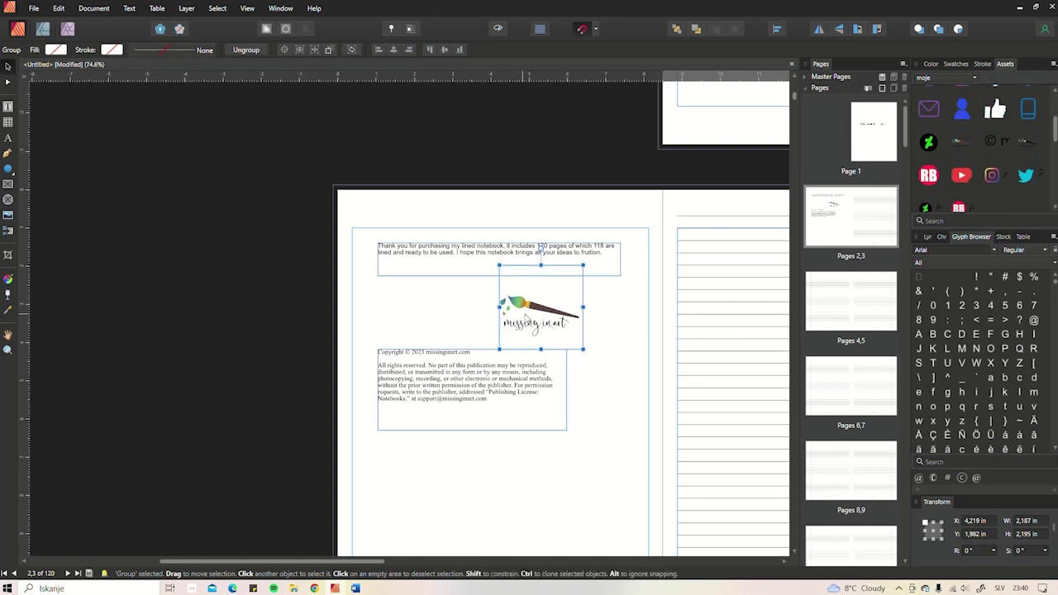
left_click_drag(530, 318, 502, 314)
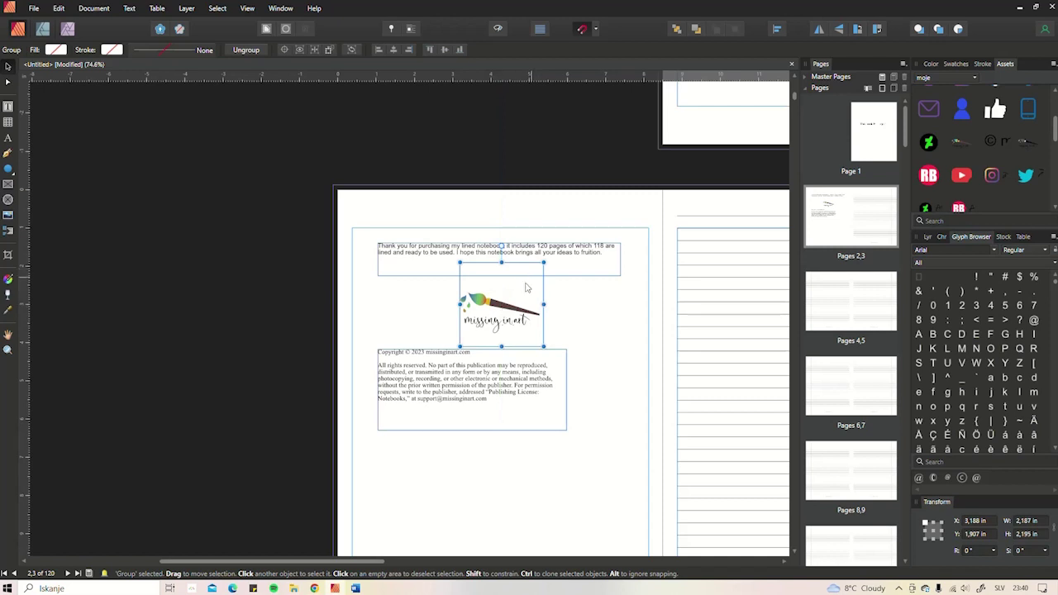
key("Delete")
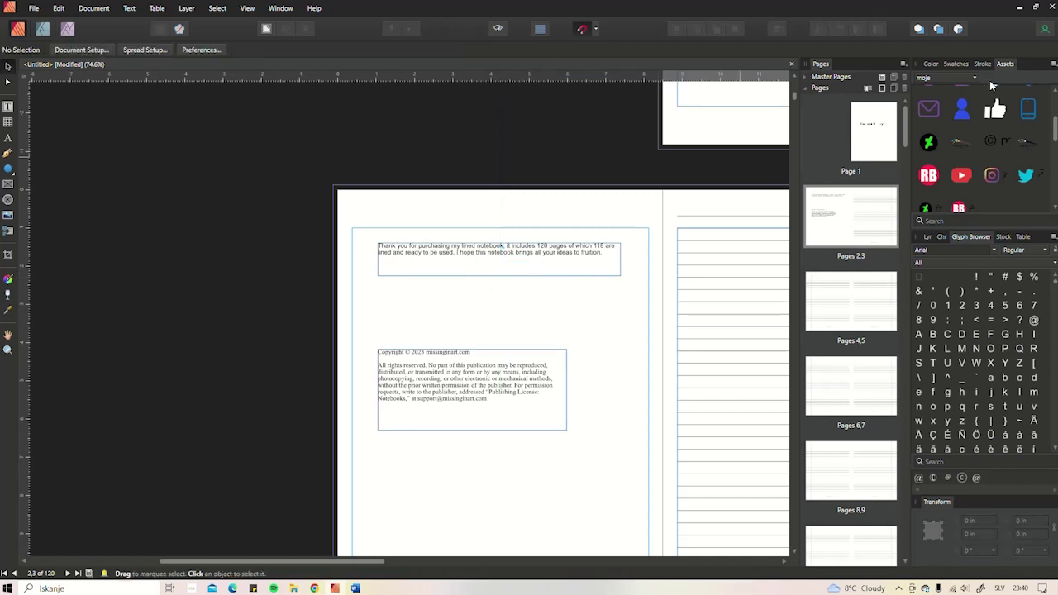
left_click_drag(1026, 142, 520, 271)
mouse_move(455, 301)
left_mouse_down()
mouse_move(481, 298)
mouse_move(469, 293)
left_mouse_up()
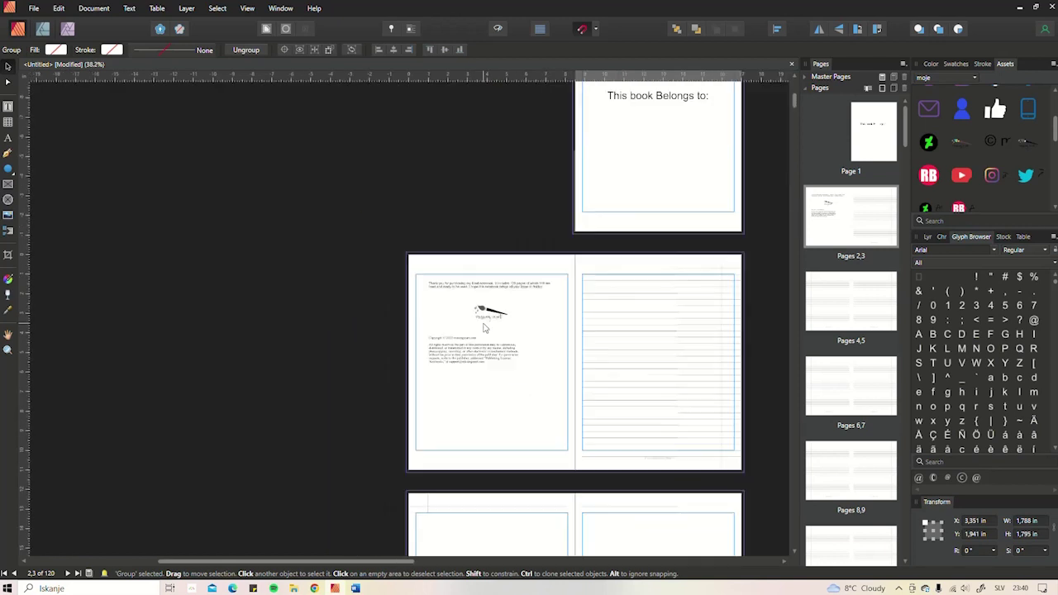
scroll(483, 321, "down", 3)
scroll(489, 391, "up", 2)
- Nudge the copyright frame into place, then browse fonts for the thank-you text in the Character panel
left_click_drag(468, 355, 468, 359)
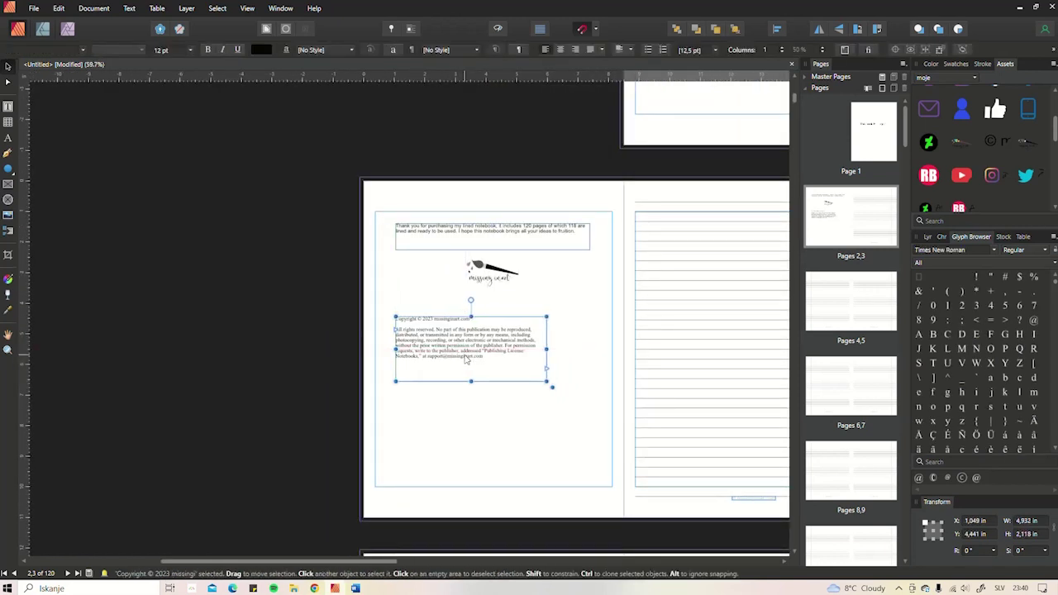
left_click(508, 244)
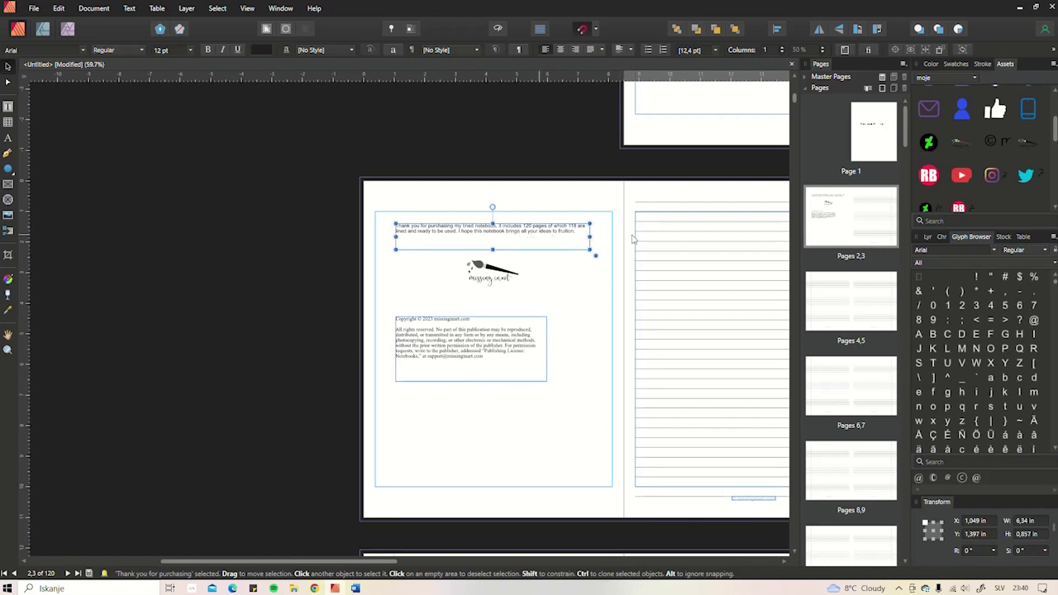
left_click(942, 237)
left_click(998, 252)
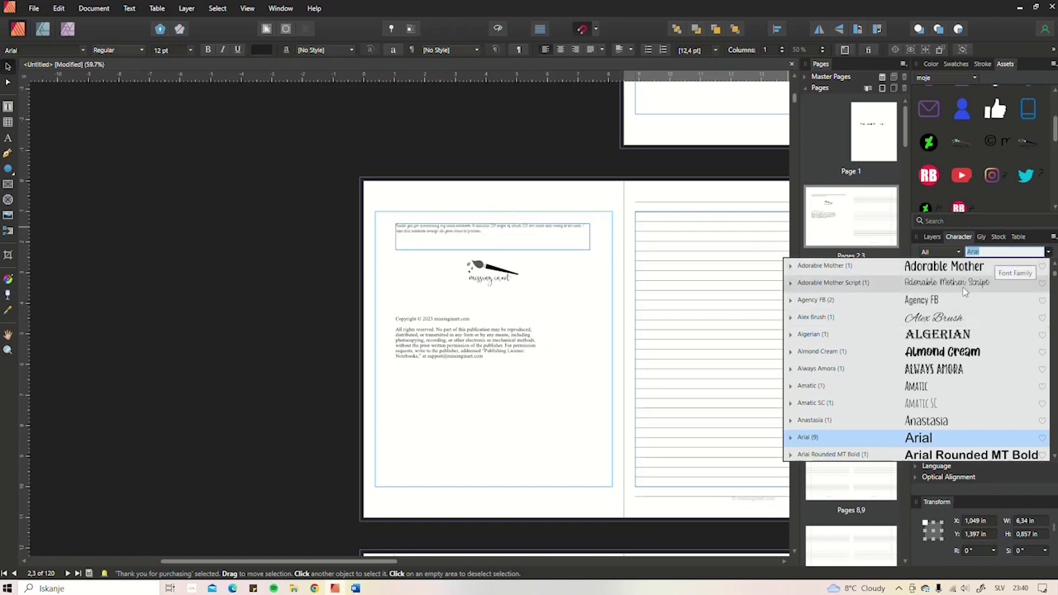
key("Escape")
scroll(533, 233, "up", 5)
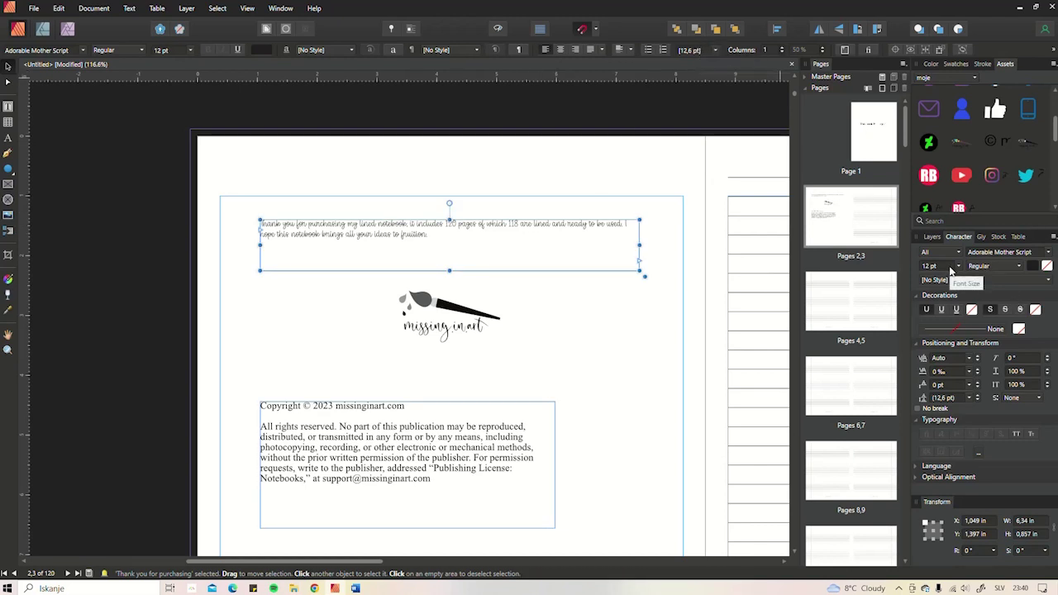
scroll(945, 265, "up", 5)
scroll(944, 265, "up", 1)
scroll(590, 274, "down", 4)
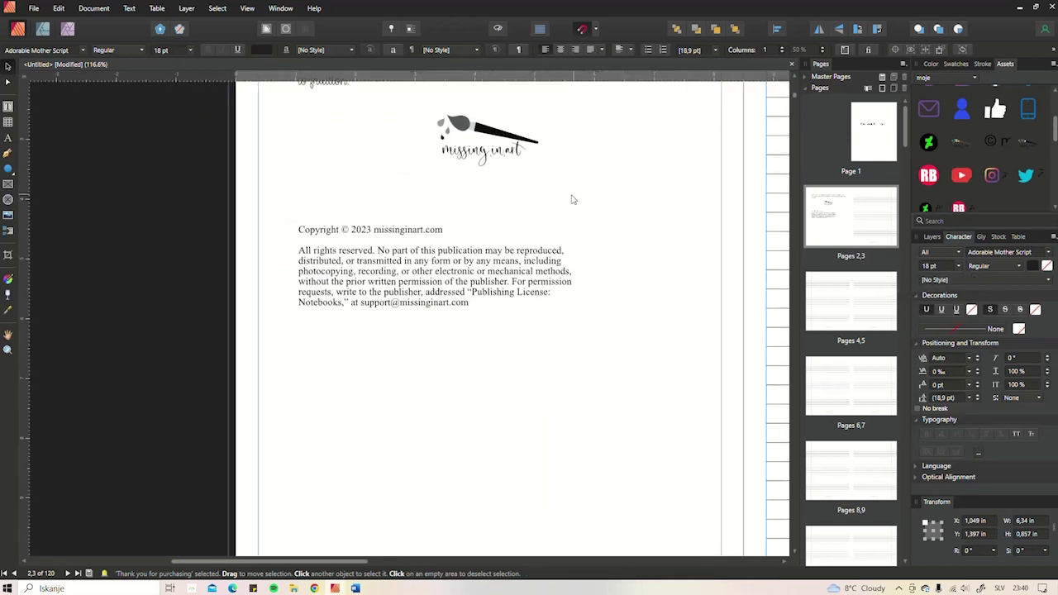
- Apply Bookman Old Style to the copyright frame's text from the Character panel font list
left_click(561, 271)
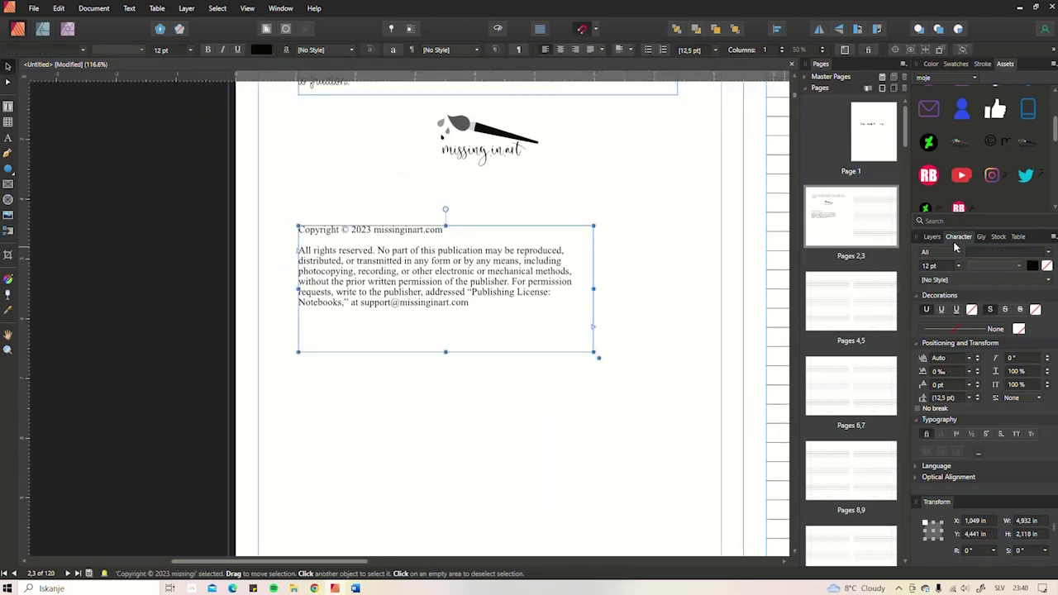
left_click(997, 257)
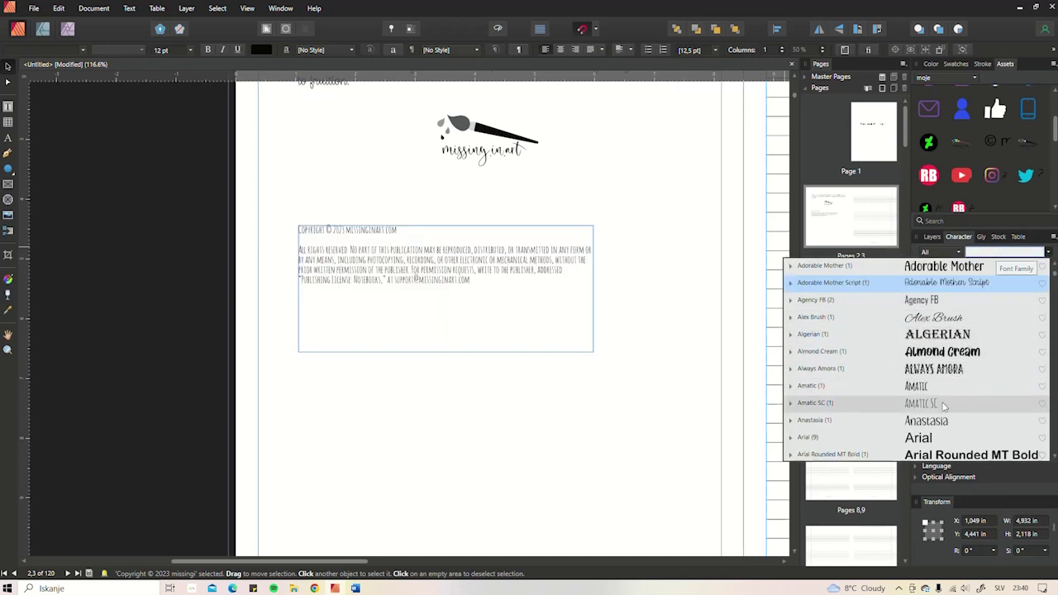
scroll(944, 405, "down", 3)
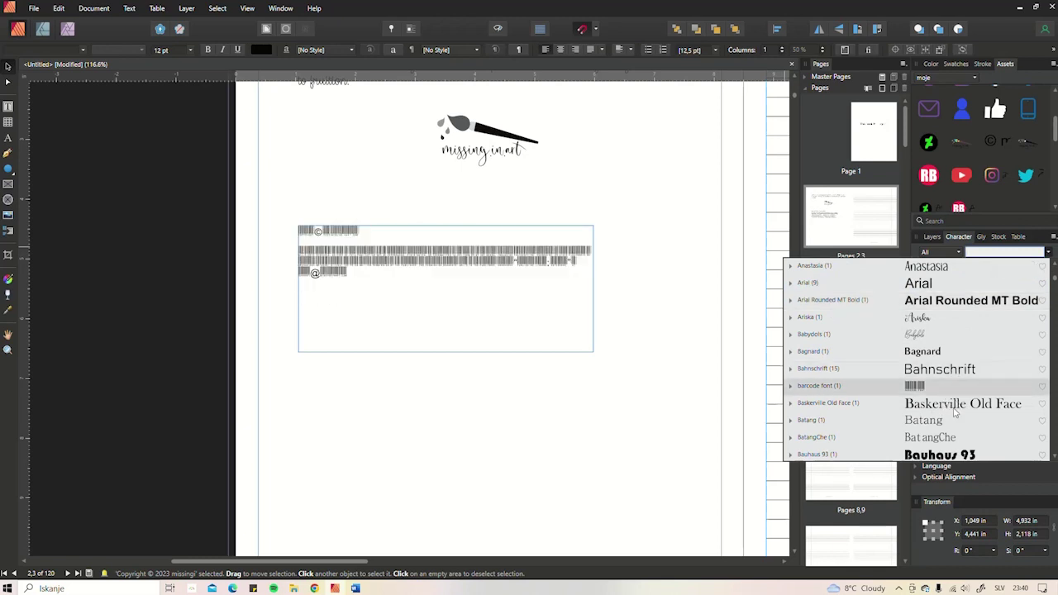
scroll(955, 372, "down", 2)
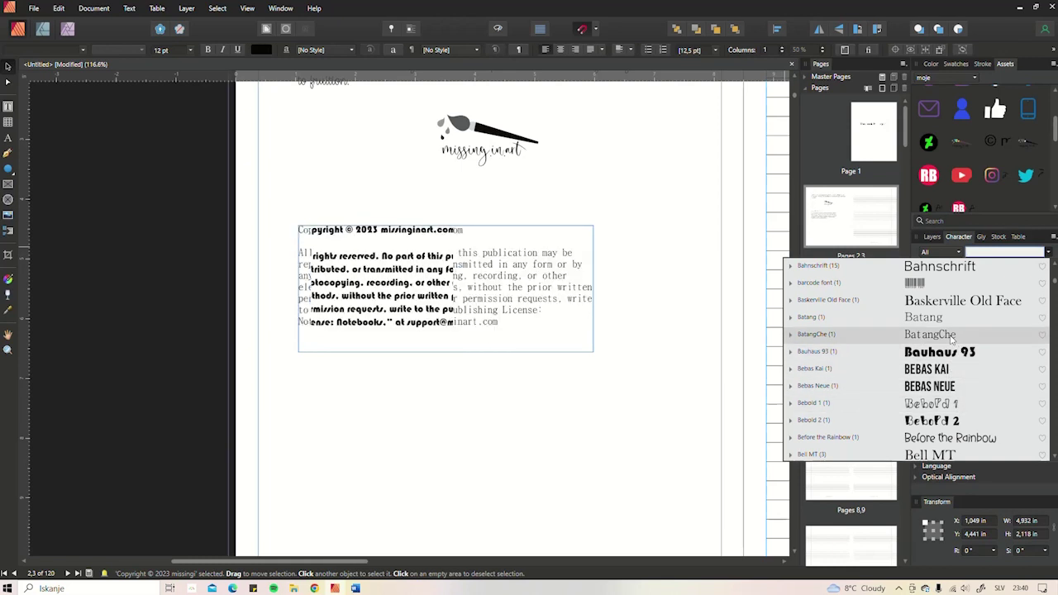
scroll(952, 332, "down", 4)
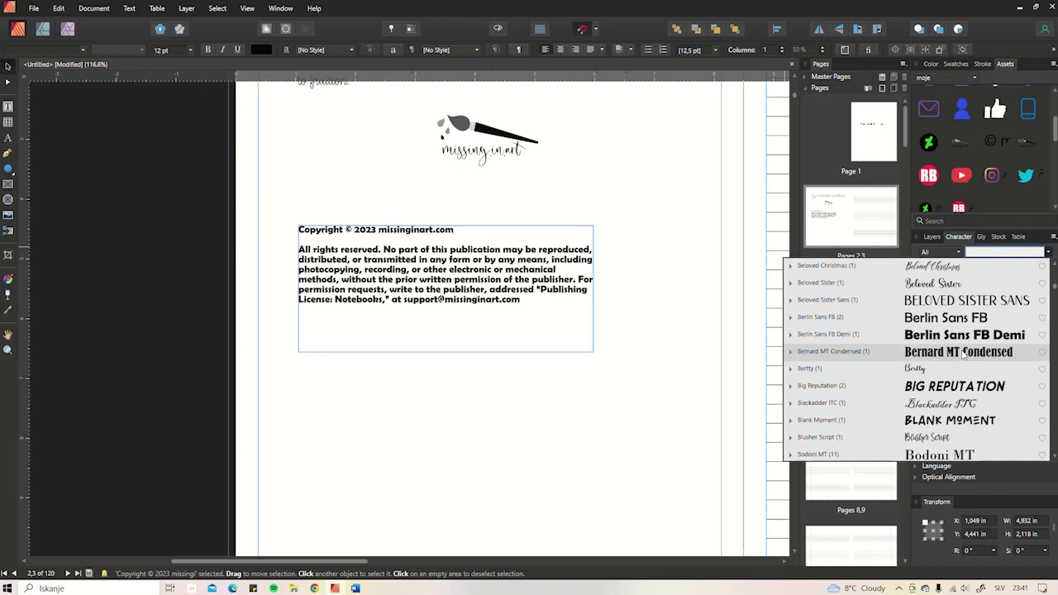
scroll(955, 401, "down", 3)
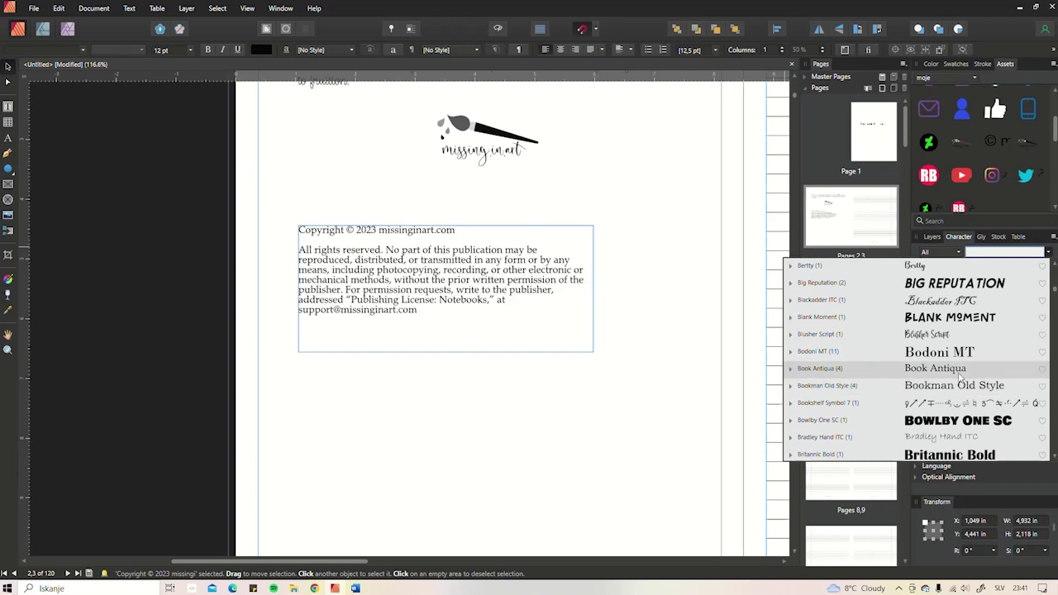
left_click(959, 387)
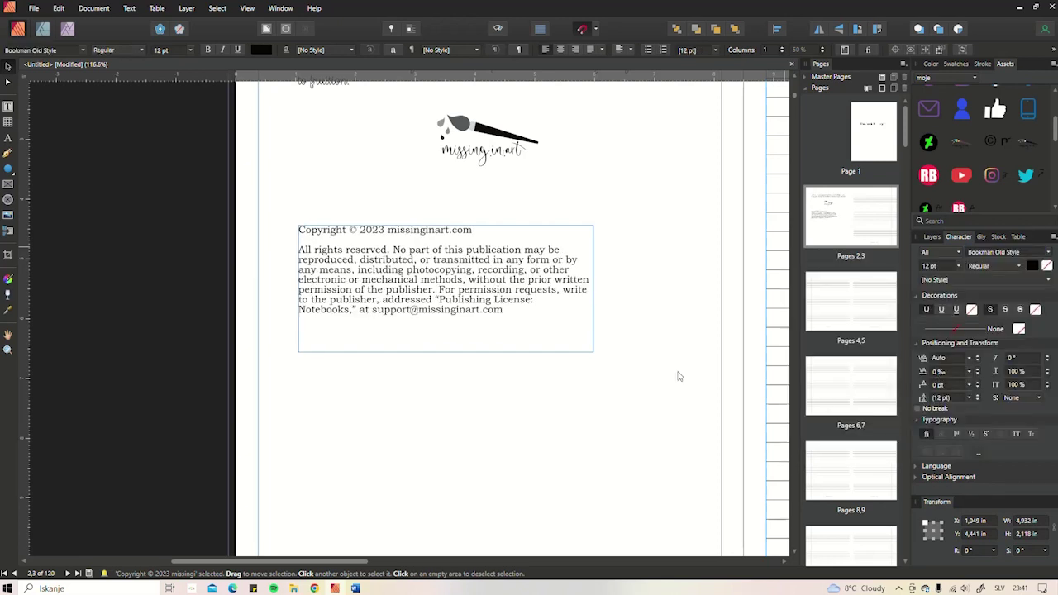
scroll(604, 333, "down", 2)
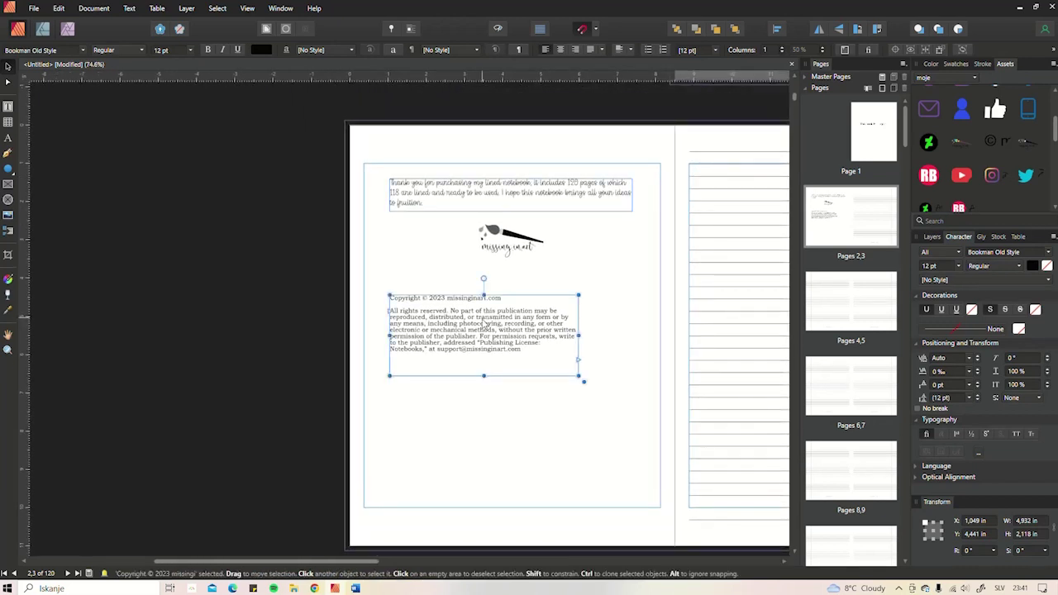
- Shift the copyright frame and duplicate the thank-you frame below it
left_click_drag(484, 321, 513, 326)
left_click(505, 277)
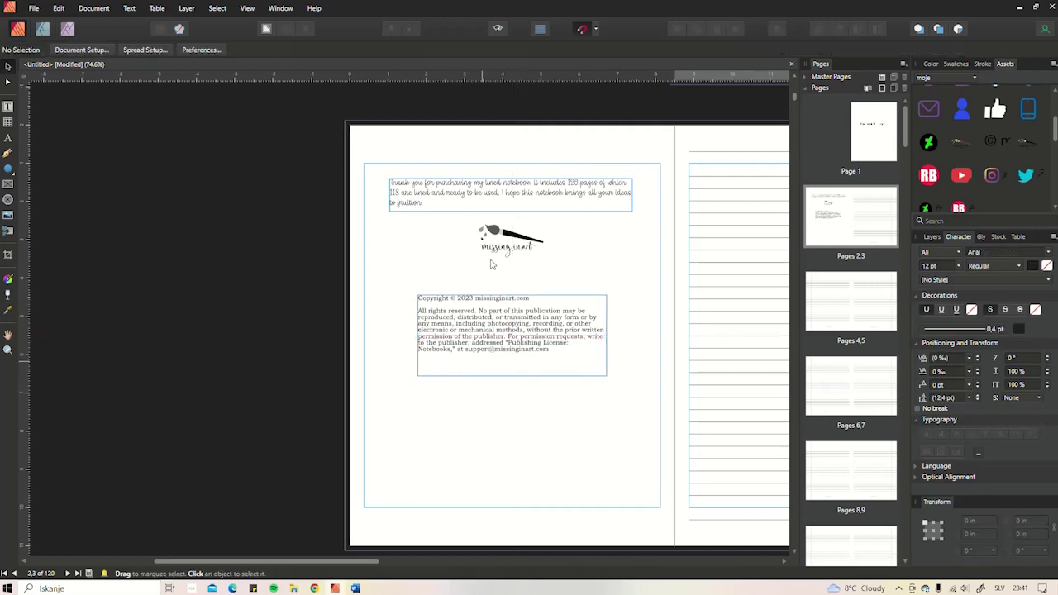
left_click(535, 190)
left_click_drag(536, 191, 536, 414)
- Rewrite the duplicate's text as 'Please leave us a quick review…', fixing the typos
double_click(444, 433)
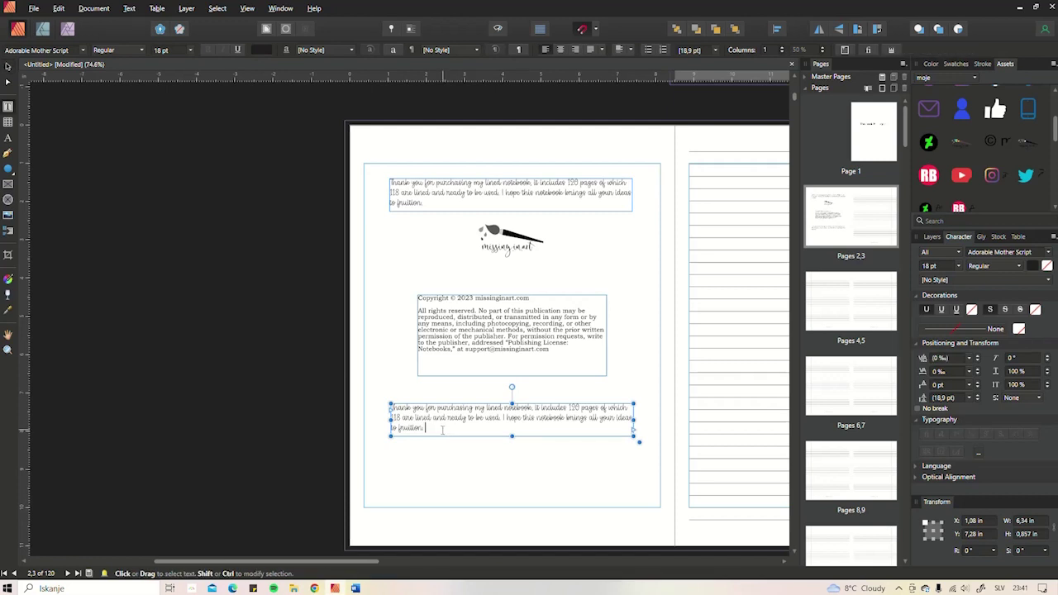
key("ctrl+a")
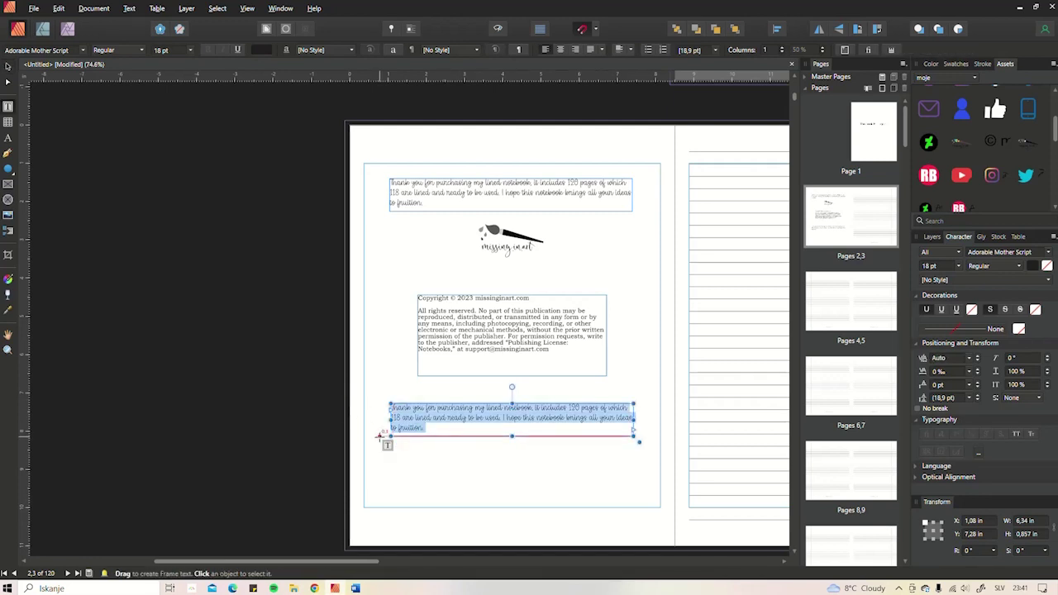
type("Please give us a quick revick rev")
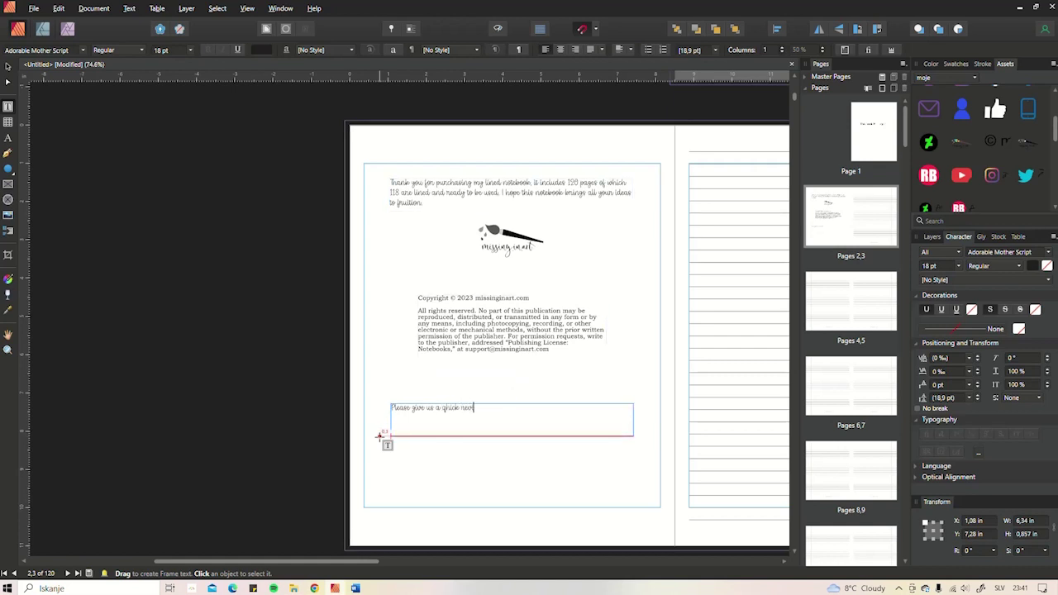
key("Escape")
scroll(368, 284, "up", 2)
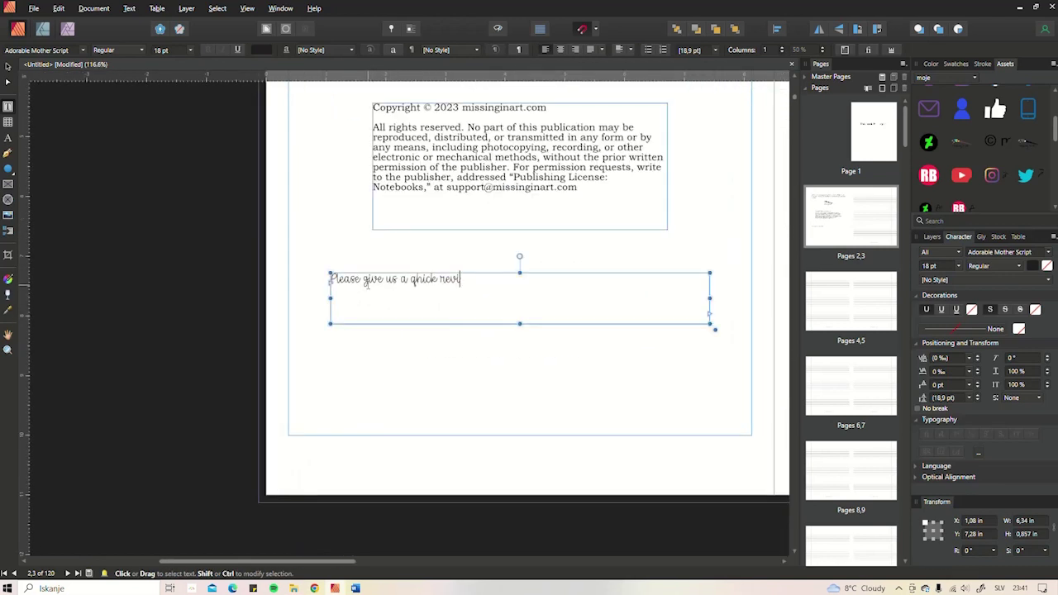
double_click(372, 279)
type("leave")
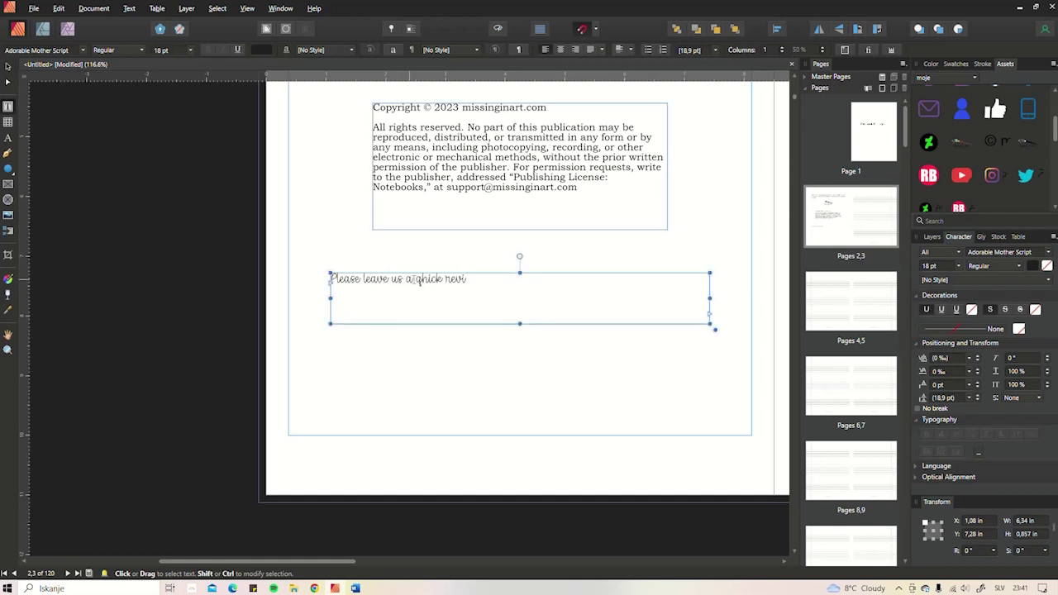
left_click_drag(417, 280, 485, 287)
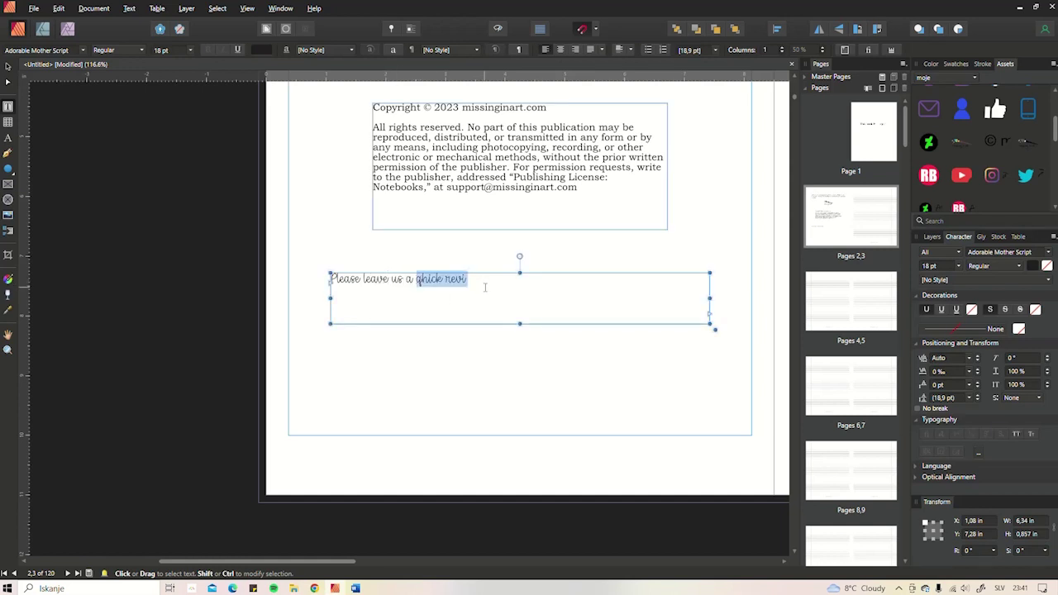
type("q")
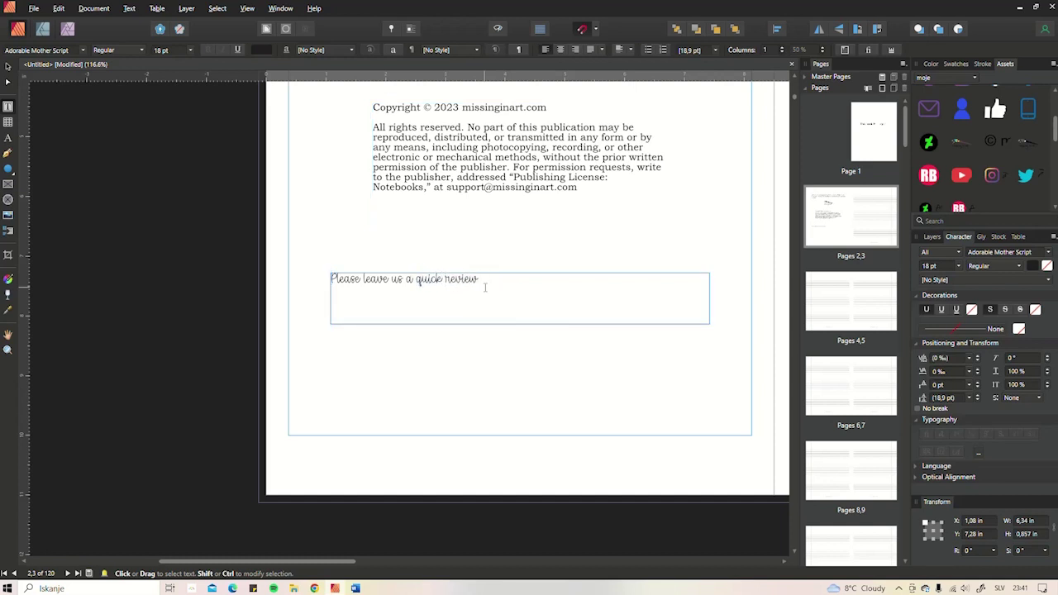
type("ho")
key("BackSpace")
type("ould really mean a lot.")
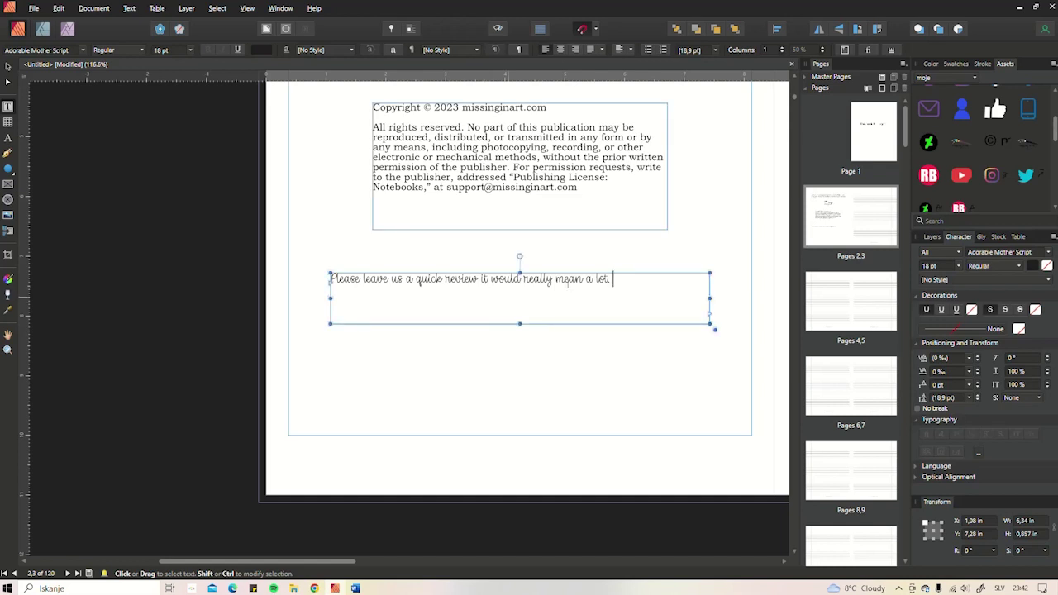
key("Escape")
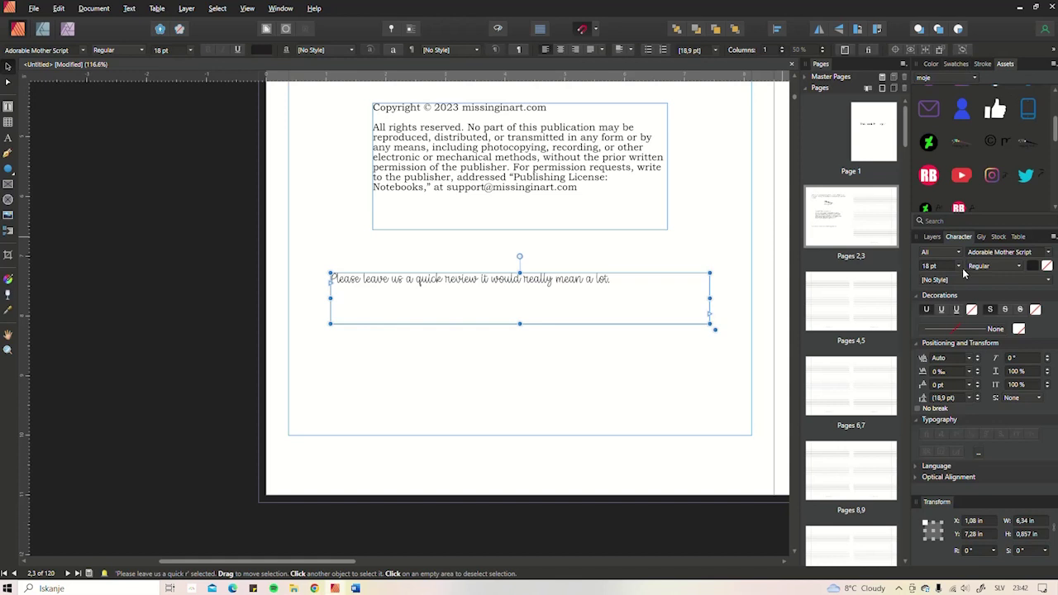
- Set the review line in Adorable Mother and fit its frame snugly to one line
left_click(998, 252)
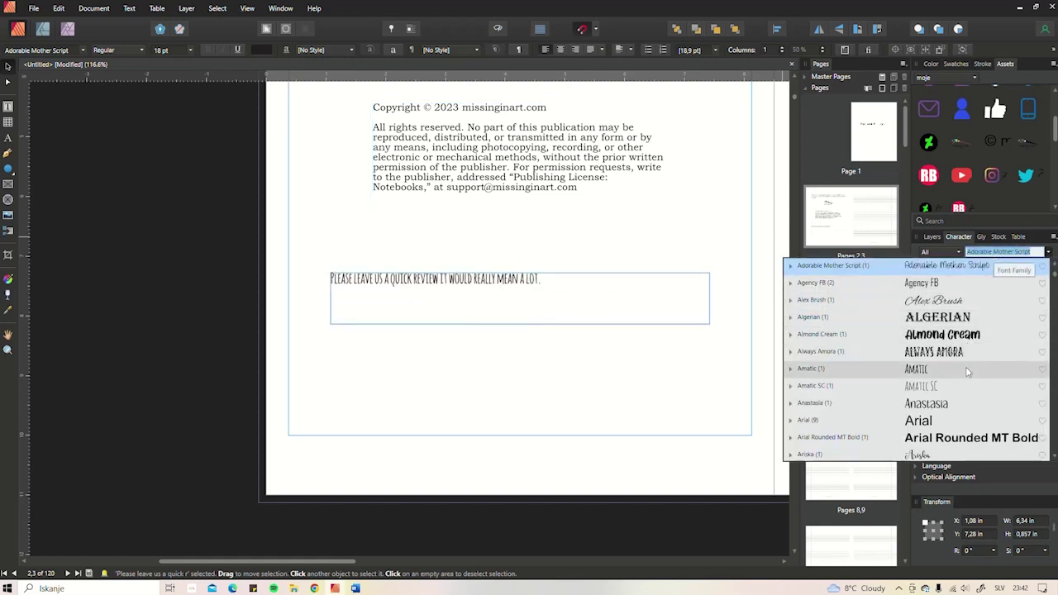
scroll(968, 368, "up", 5)
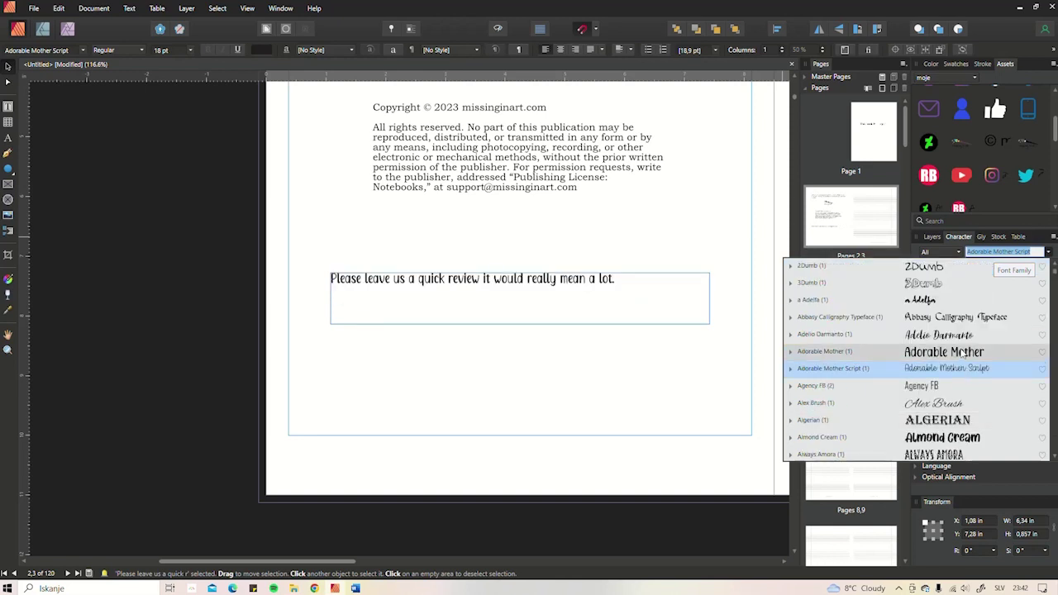
left_click(964, 356)
left_click_drag(709, 297, 625, 296)
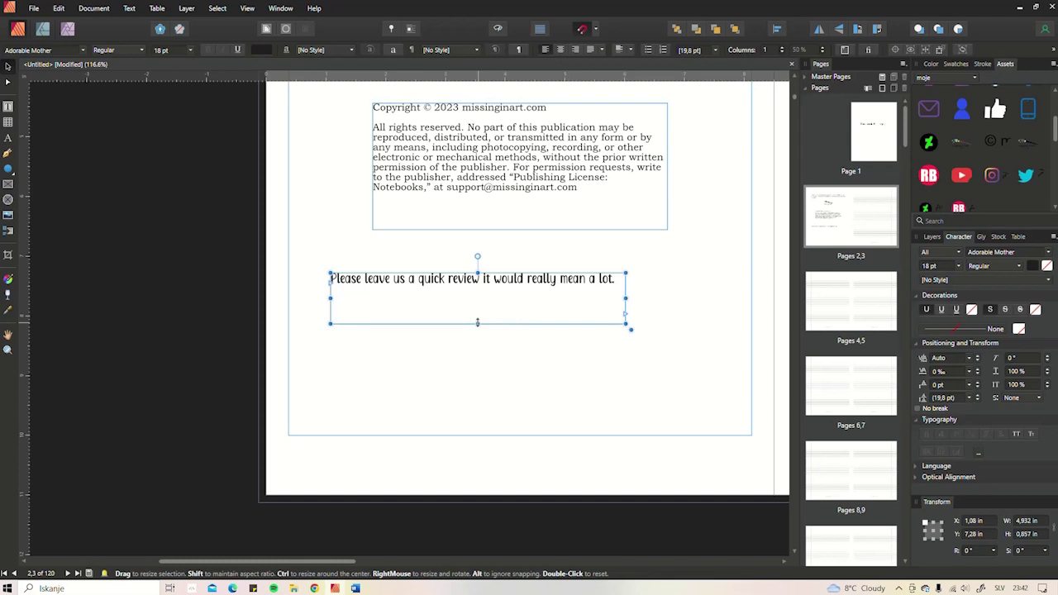
left_click_drag(477, 301, 548, 283)
left_click(571, 322)
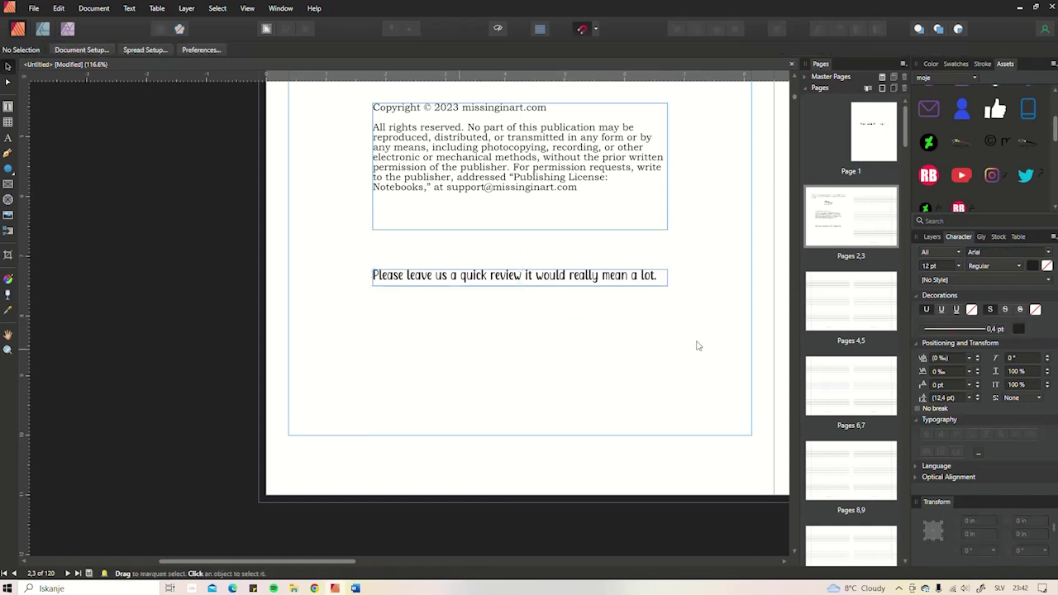
- Drag 'qr-code for amazon review' from templates onto page 2, scaled to about 1.506 in under the review line
left_click(293, 589)
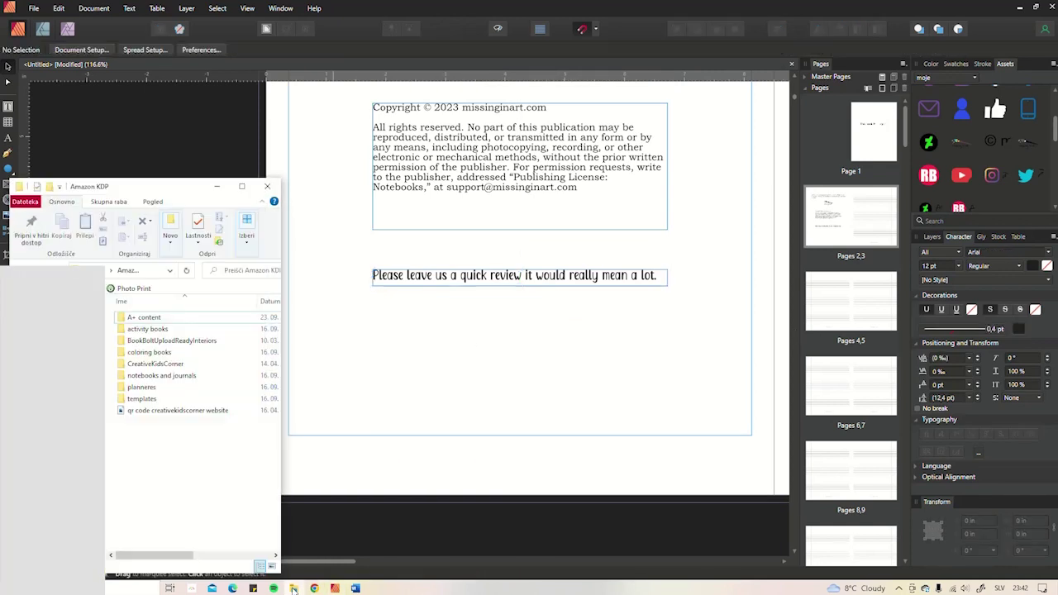
double_click(142, 399)
scroll(177, 406, "down", 10)
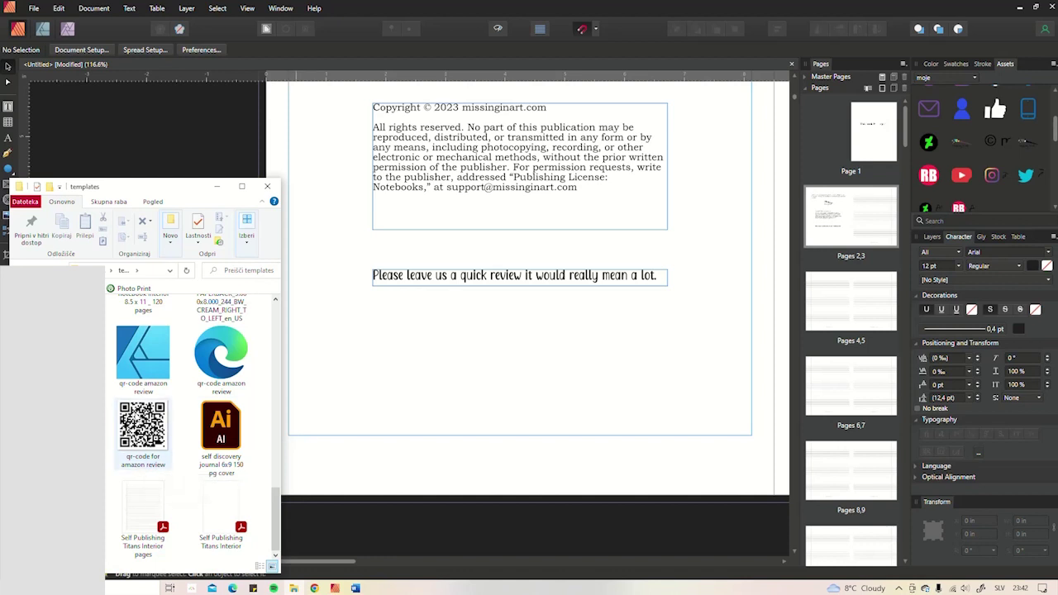
left_click_drag(136, 423, 413, 241)
left_click_drag(642, 240, 544, 342)
left_click_drag(496, 397, 535, 353)
left_click_drag(585, 298, 548, 334)
left_click_drag(523, 376, 546, 354)
- Set page 1's 'This book Belongs to:' heading in Adorable Mother and narrow its frame
left_click(618, 346)
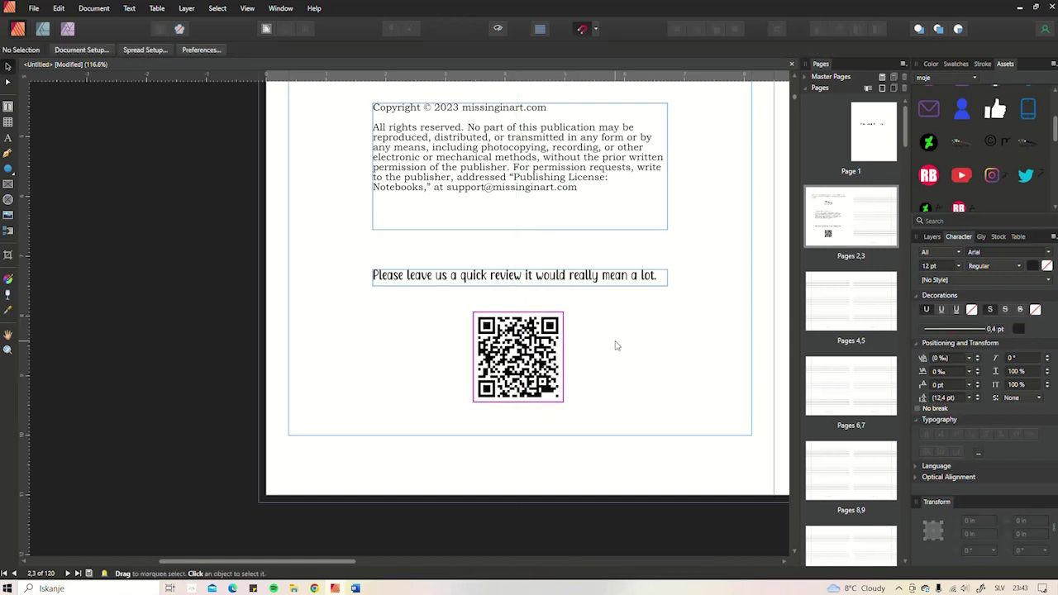
scroll(612, 347, "down", 4)
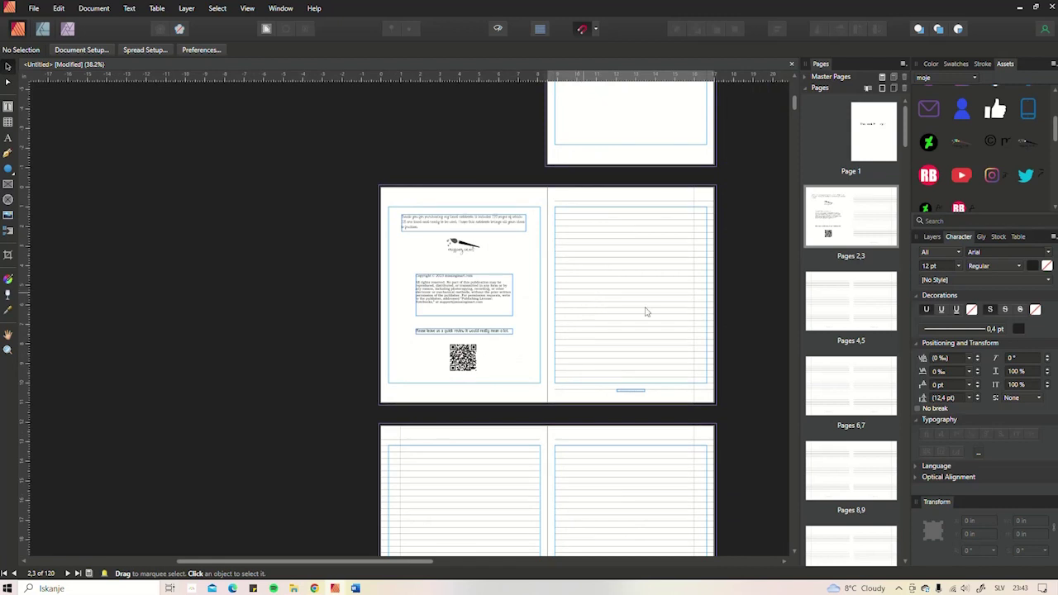
scroll(675, 322, "down", 2)
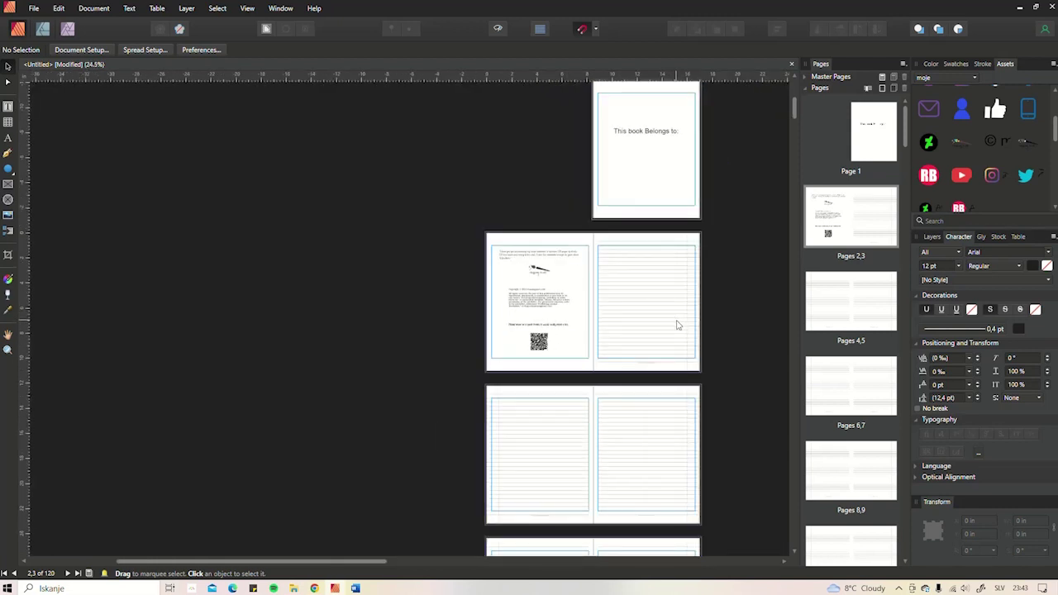
scroll(647, 240, "up", 5)
left_click(521, 203)
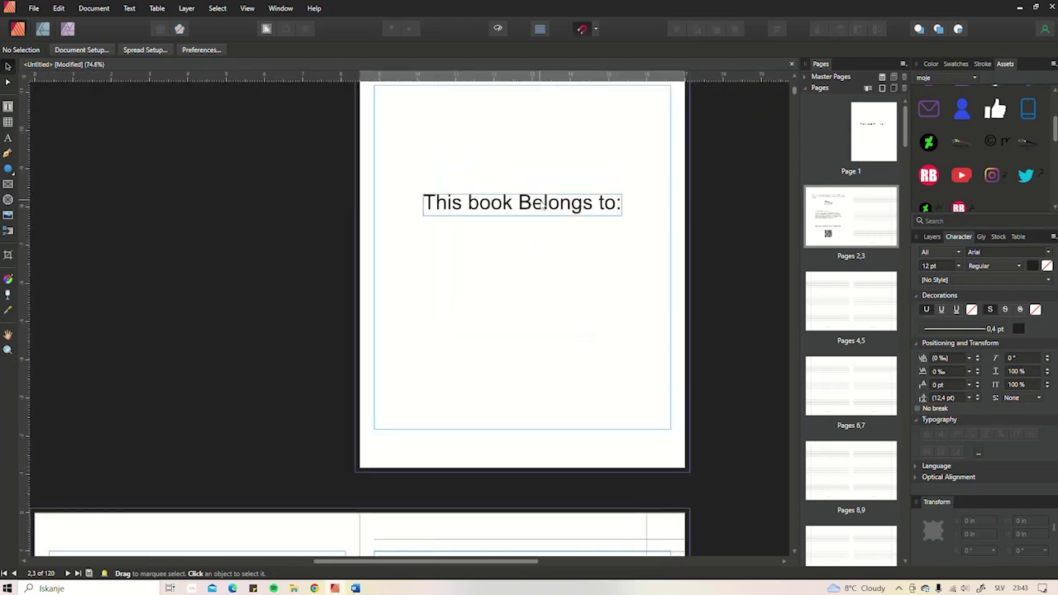
left_click(986, 258)
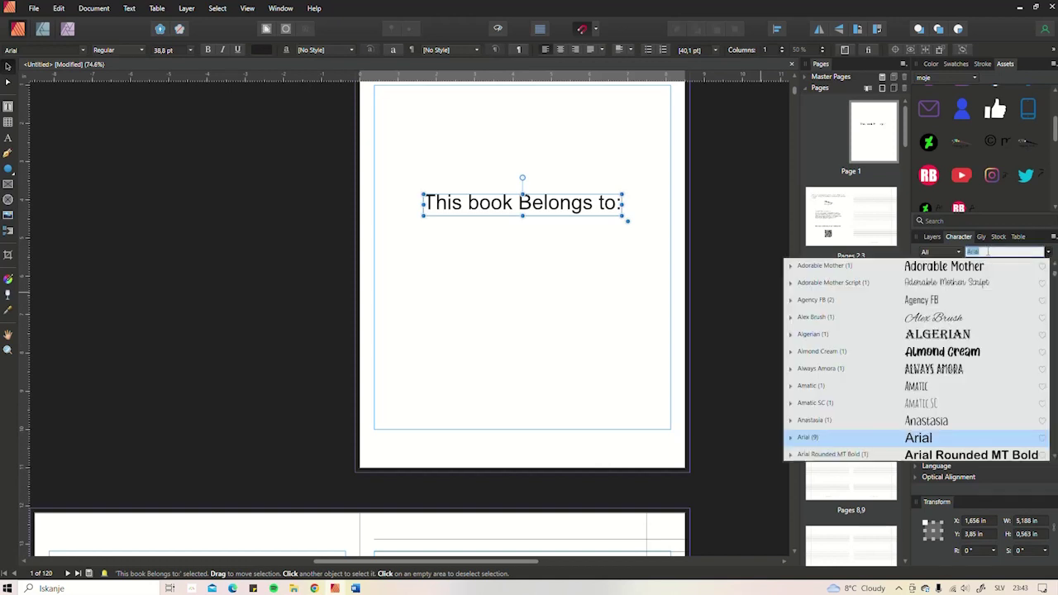
left_click(951, 263)
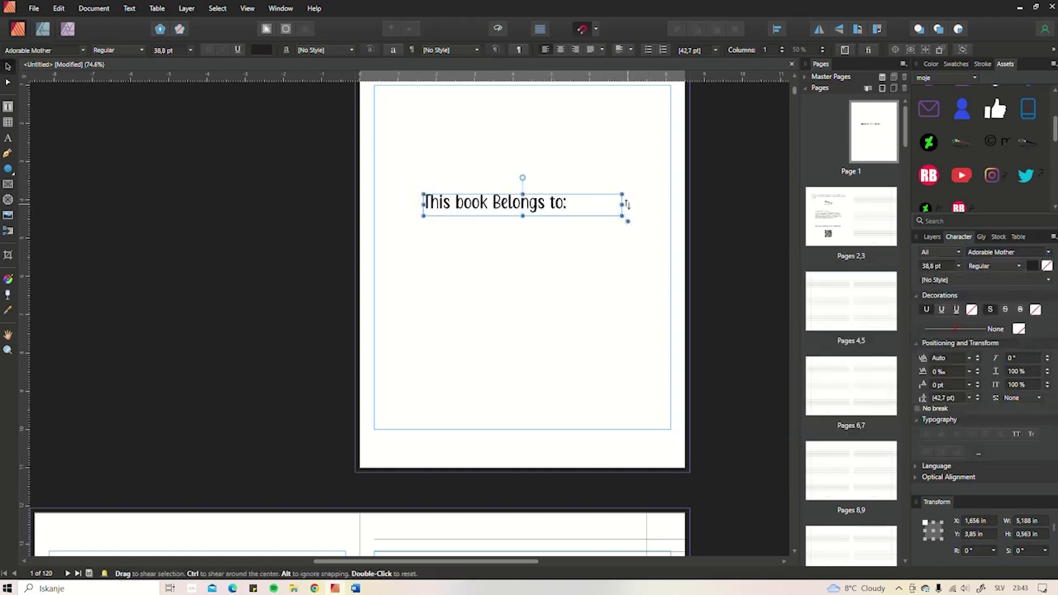
left_click_drag(626, 217, 549, 188)
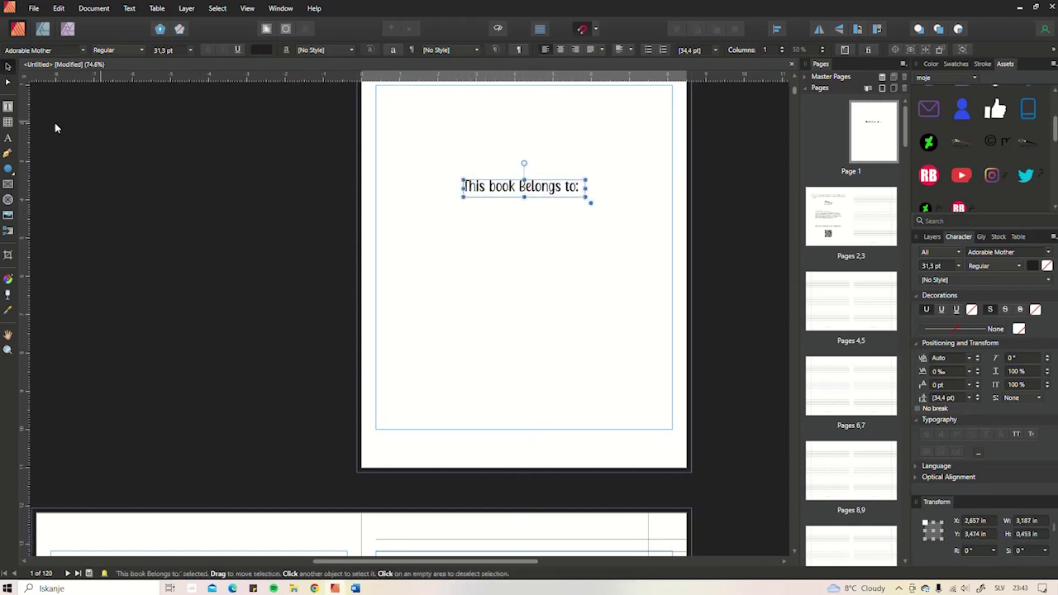
- Draw a 5.386 in horizontal line under the heading with a 0.8 pt stroke
left_click(8, 152)
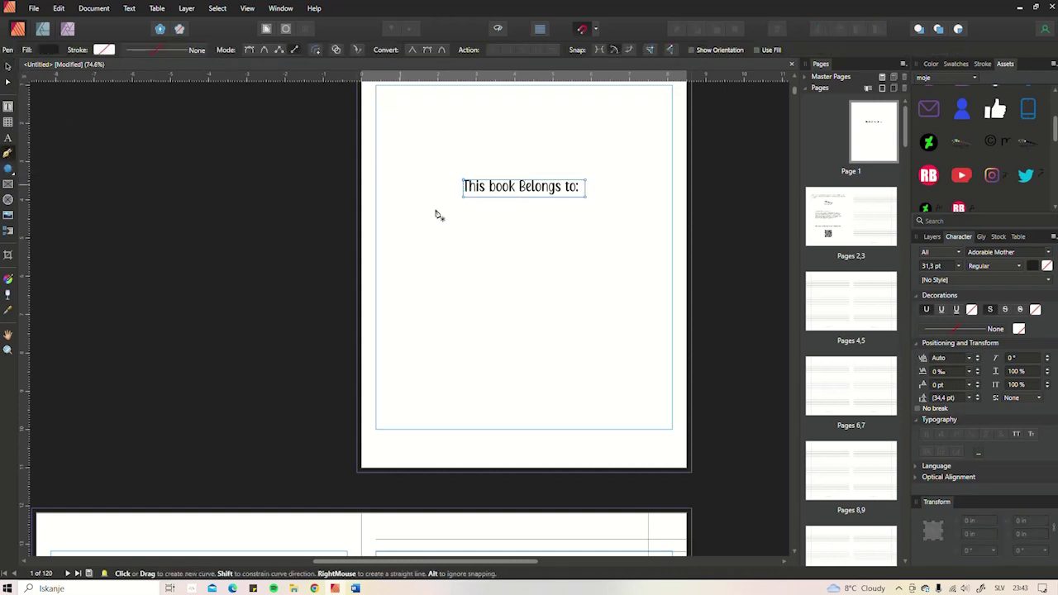
left_click(416, 235)
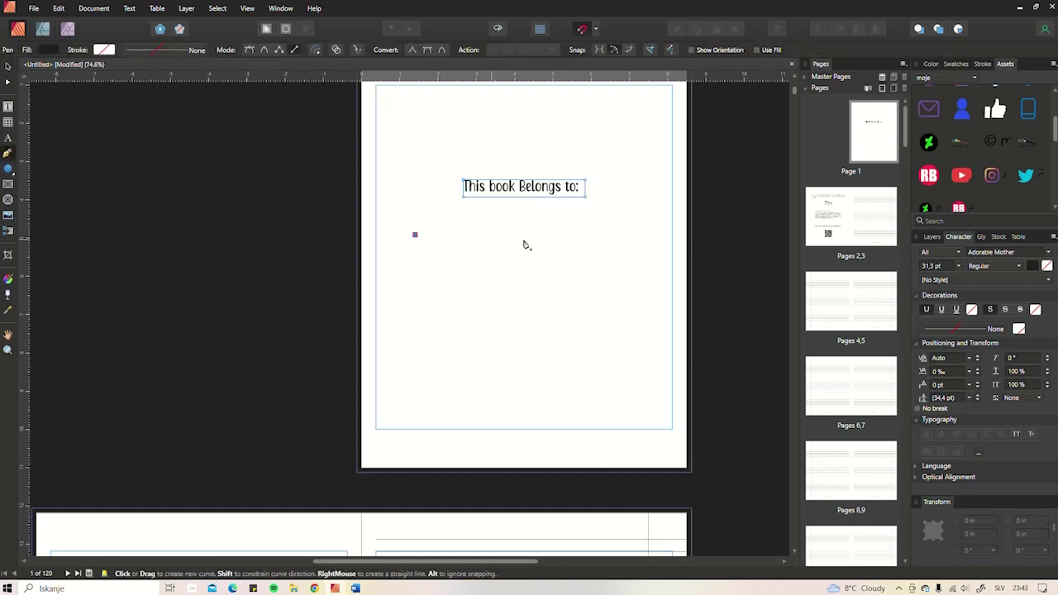
left_click(622, 238)
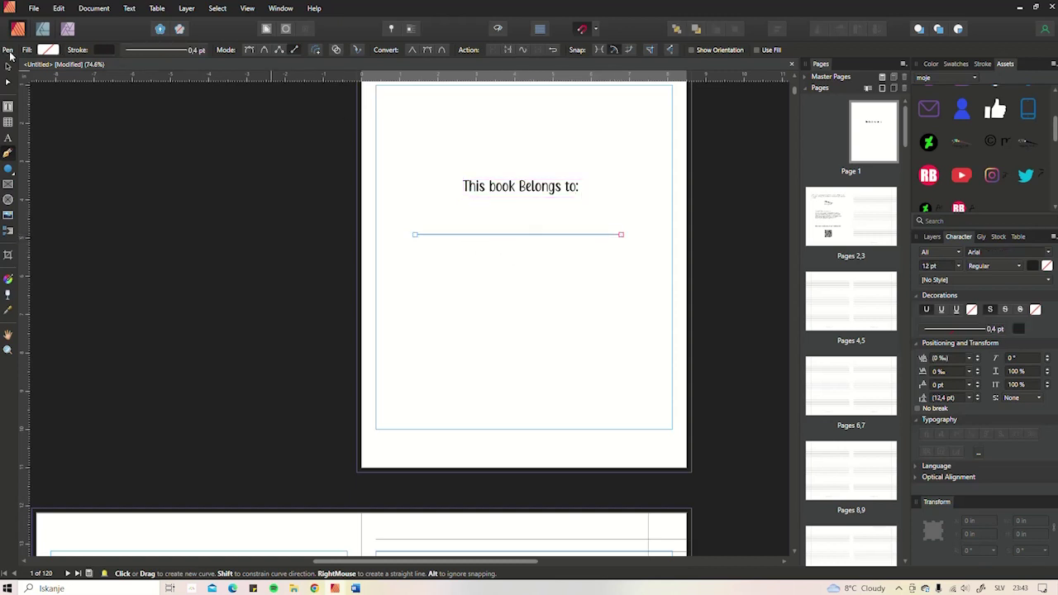
left_click(6, 67)
scroll(481, 248, "up", 2)
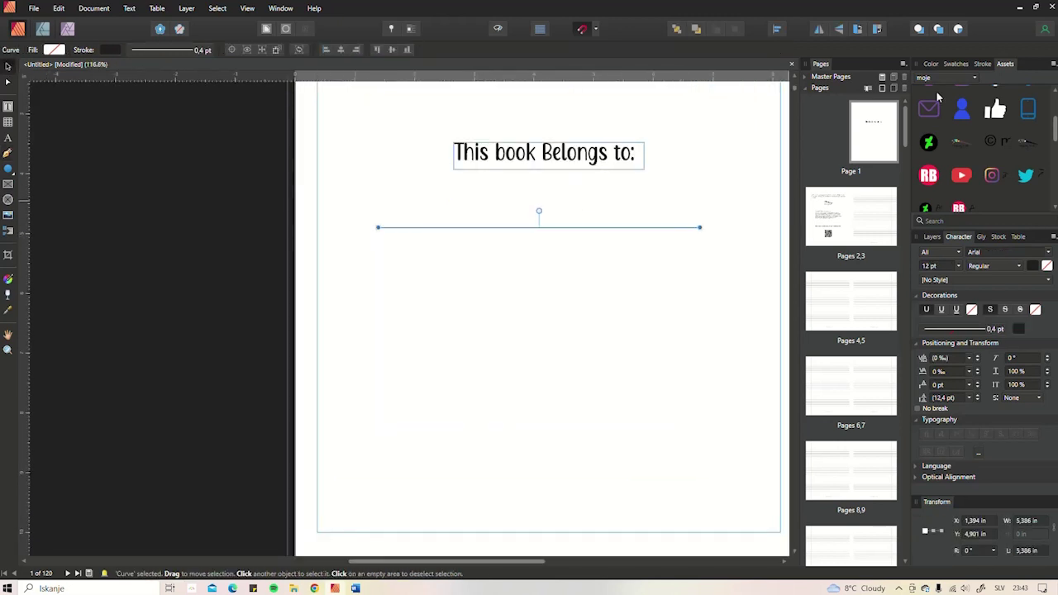
left_click(977, 69)
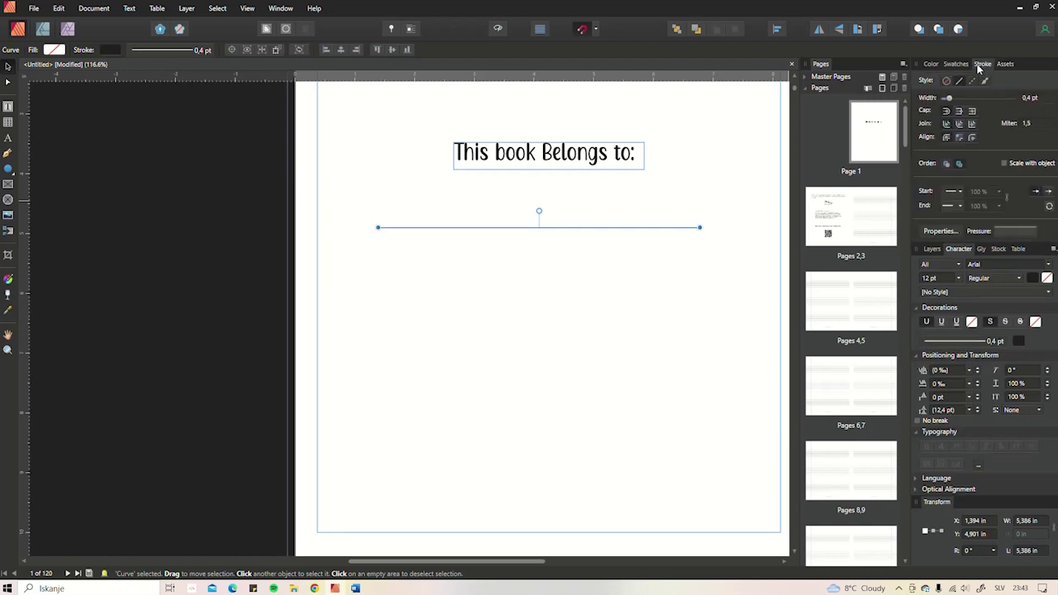
left_click_drag(949, 98, 956, 98)
- Make the line's stroke dashed with a dash length of 2 and a gap of 5
left_click(973, 81)
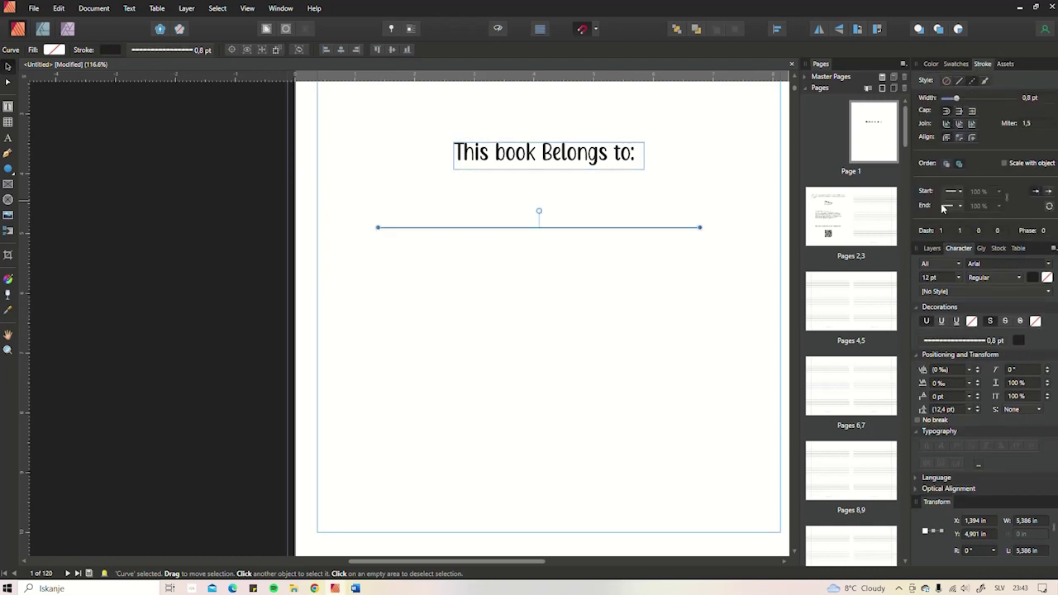
left_click(944, 231)
type("3")
left_click(964, 231)
type("5")
key("Return")
left_click(944, 231)
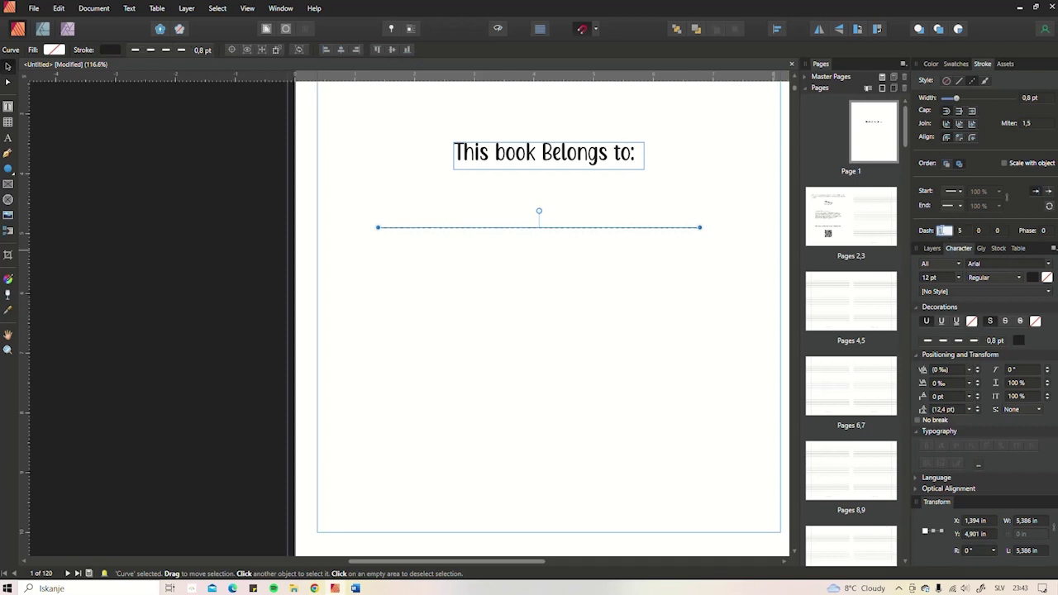
type("0")
key("Return")
left_click(940, 232)
type("2")
key("Return")
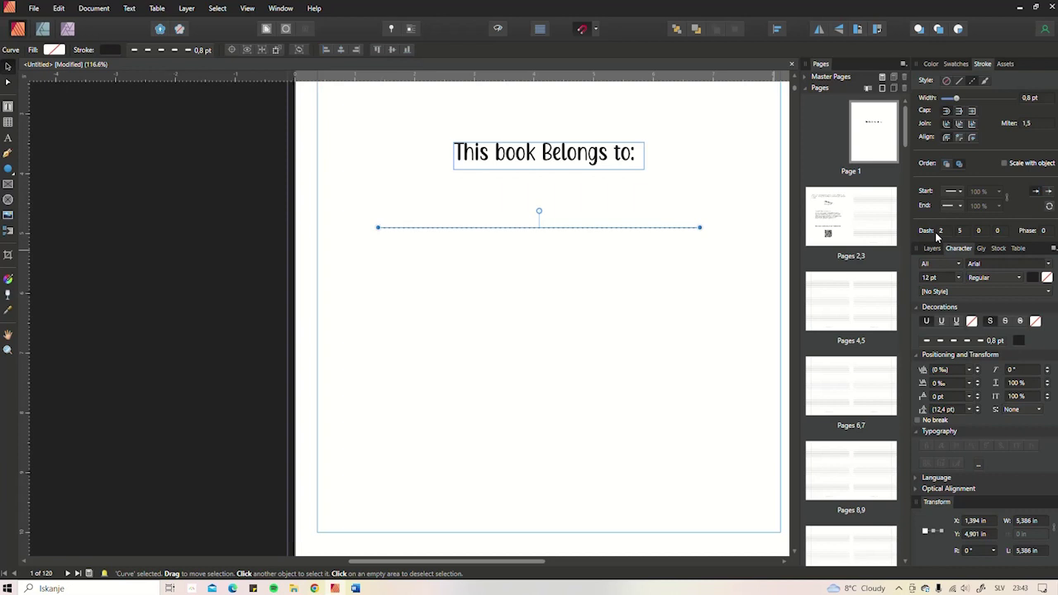
- Thicken the dashed line to 1 pt, centre it on the page, and raise the heading slightly
left_click(664, 246)
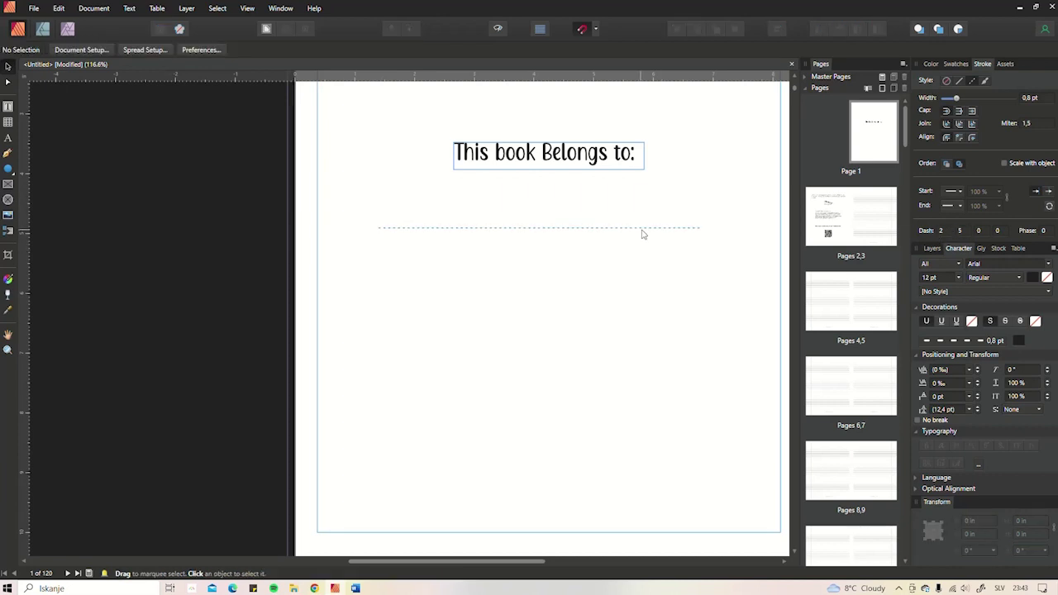
left_click_drag(643, 235, 664, 227)
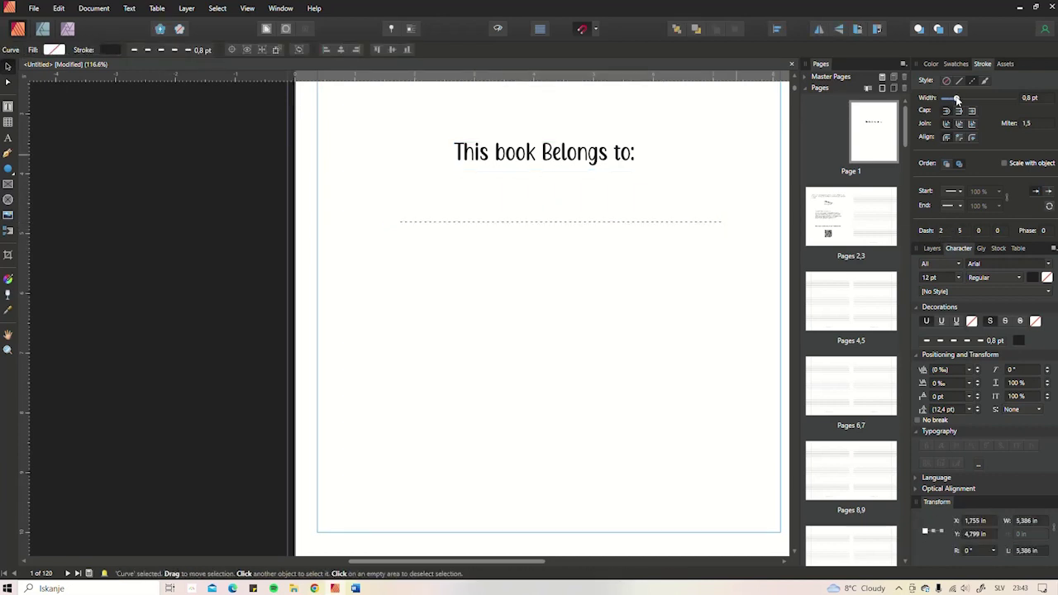
left_click_drag(957, 98, 959, 98)
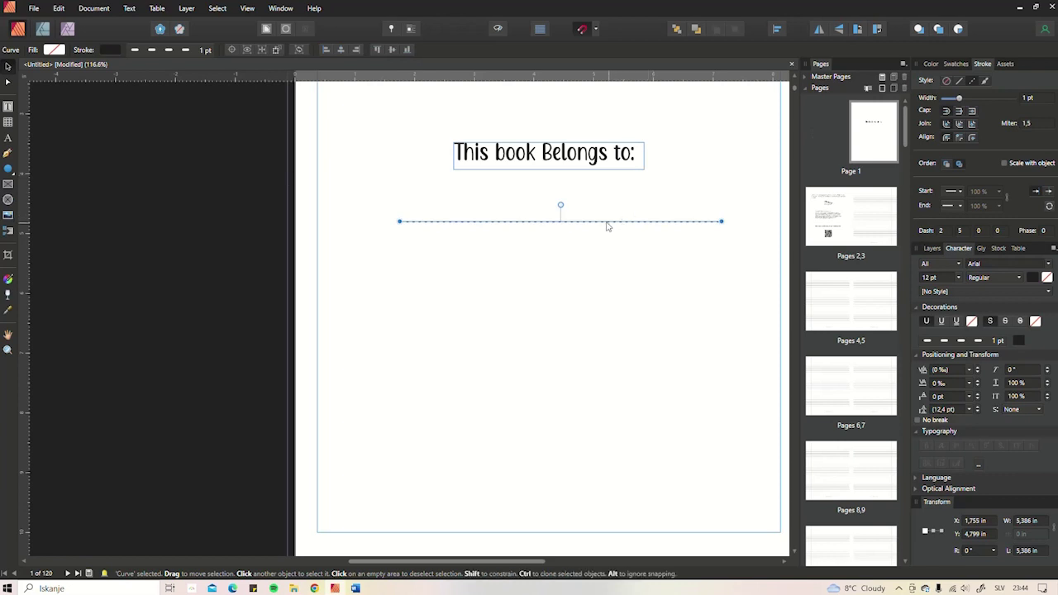
left_click_drag(607, 225, 600, 260)
left_click(598, 270)
scroll(596, 285, "down", 4)
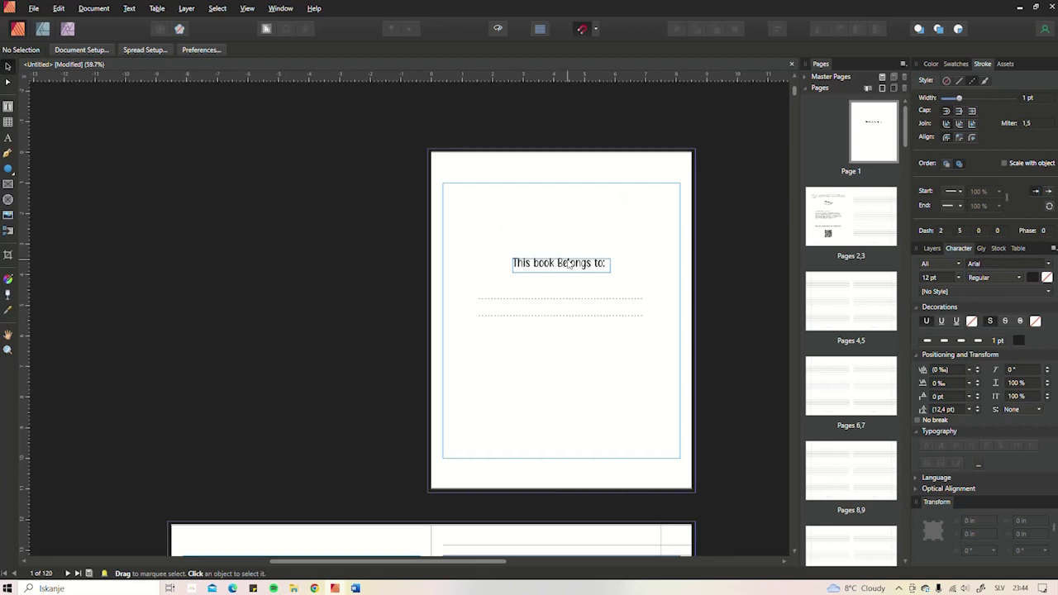
left_click_drag(570, 269, 570, 263)
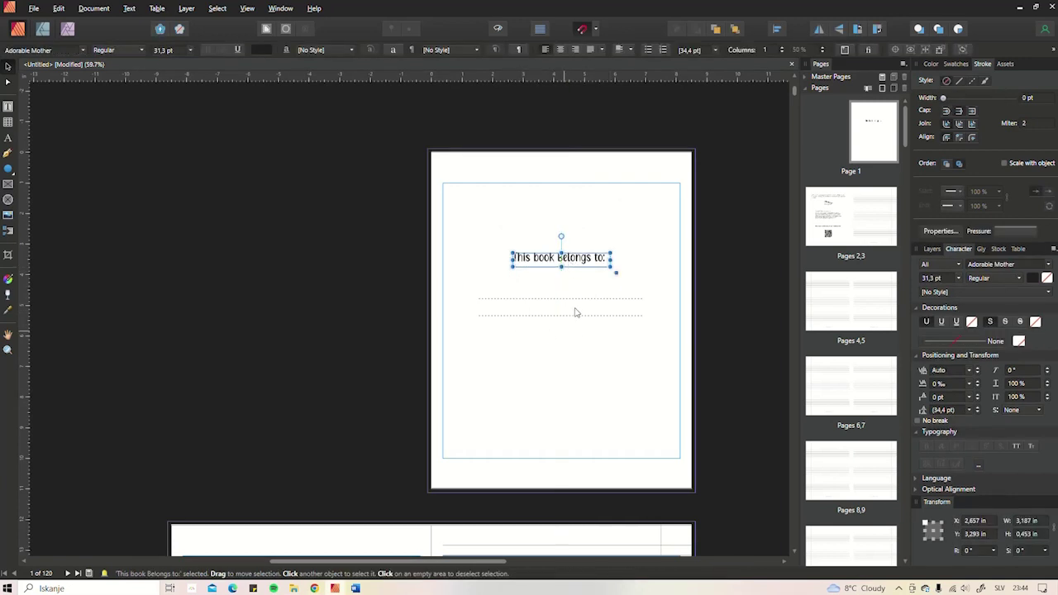
scroll(574, 311, "down", 3)
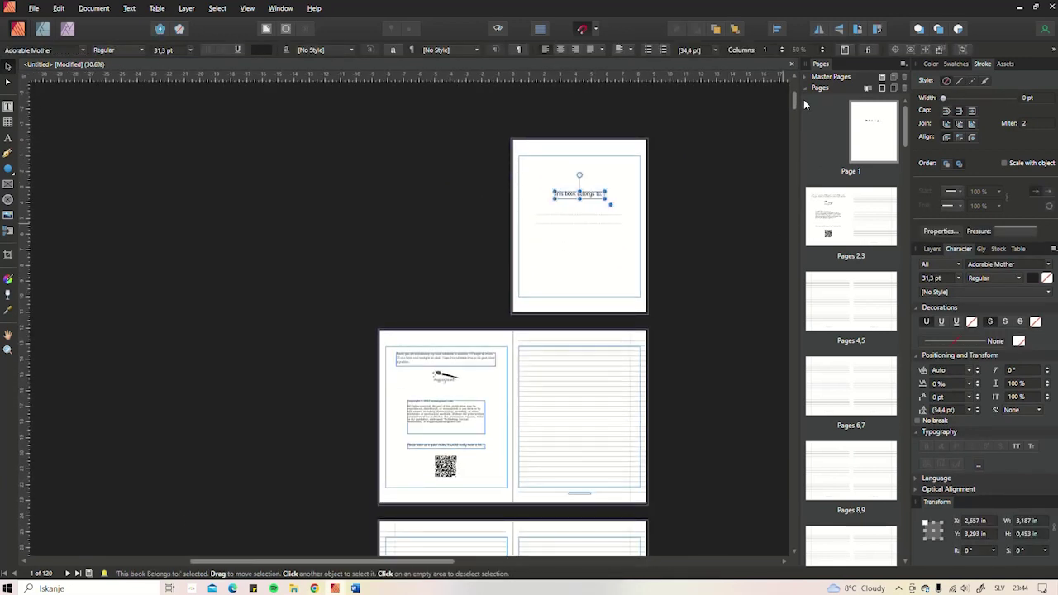
left_click_drag(793, 103, 765, 103)
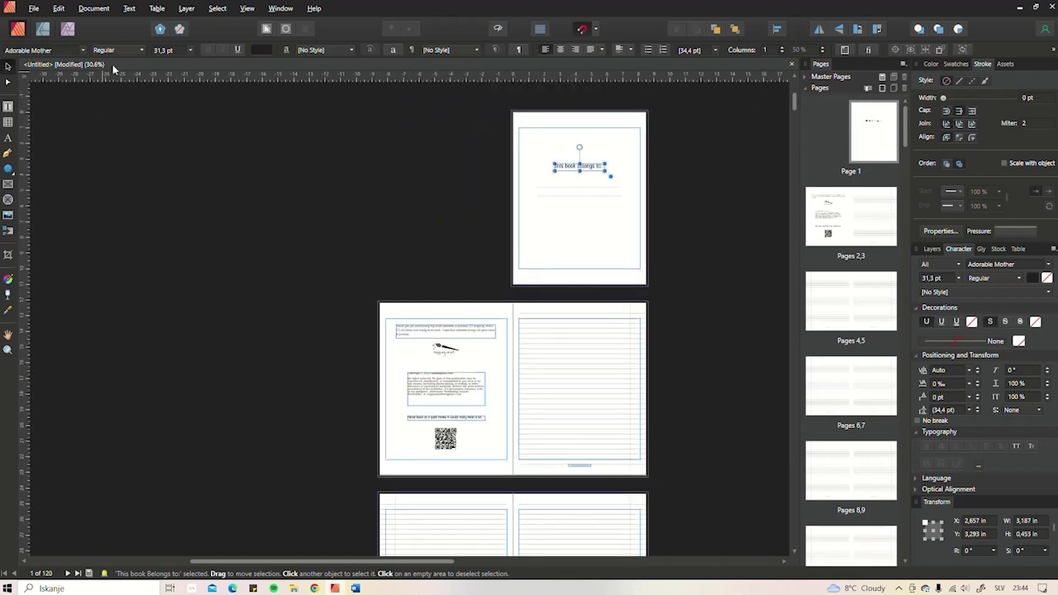
- Export all pages as PDF using the press-ready preset
left_click(34, 11)
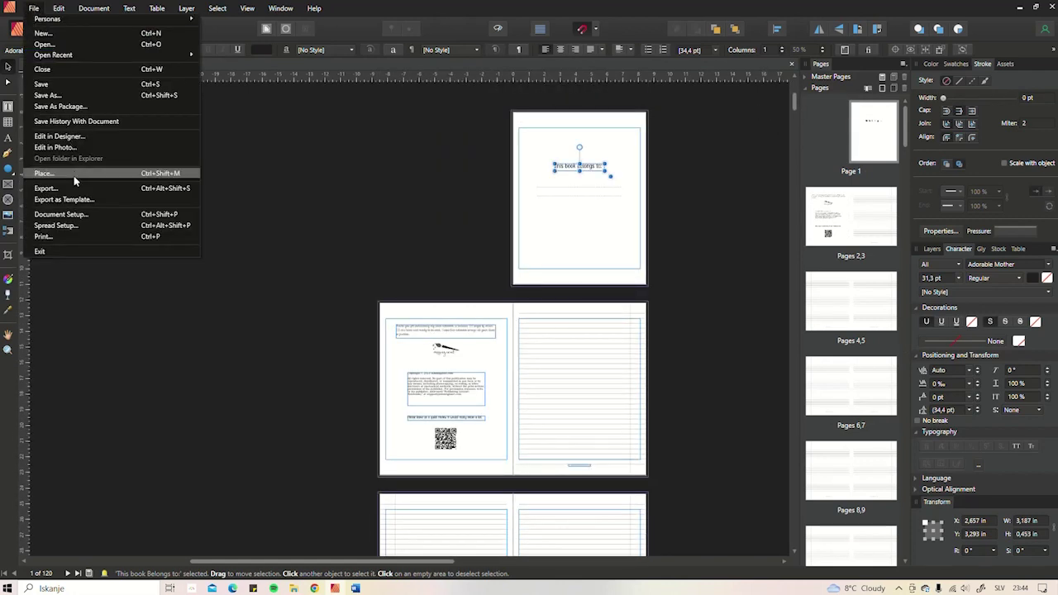
left_click(72, 190)
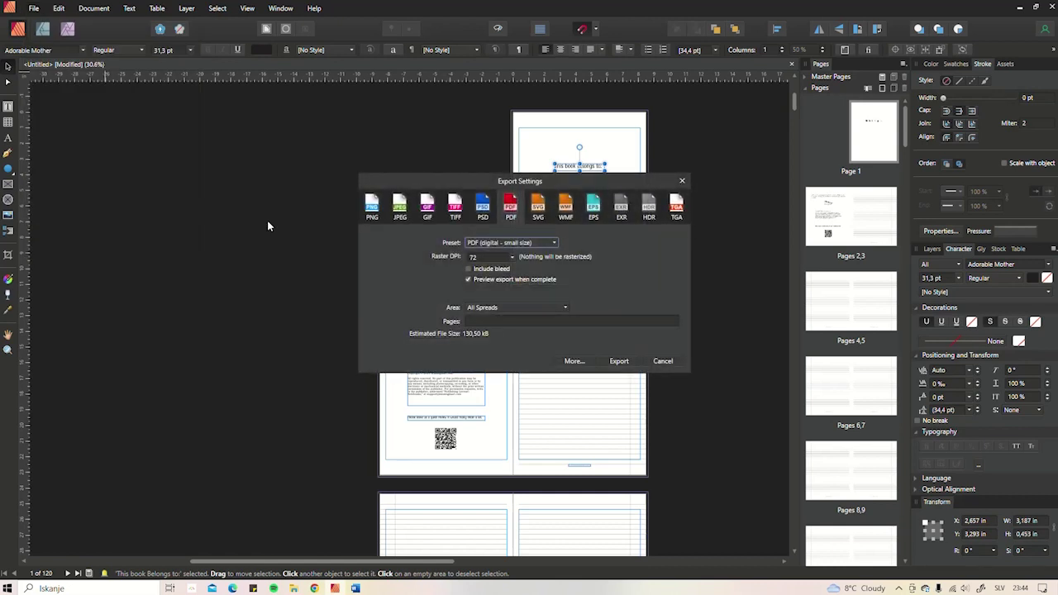
left_click(522, 246)
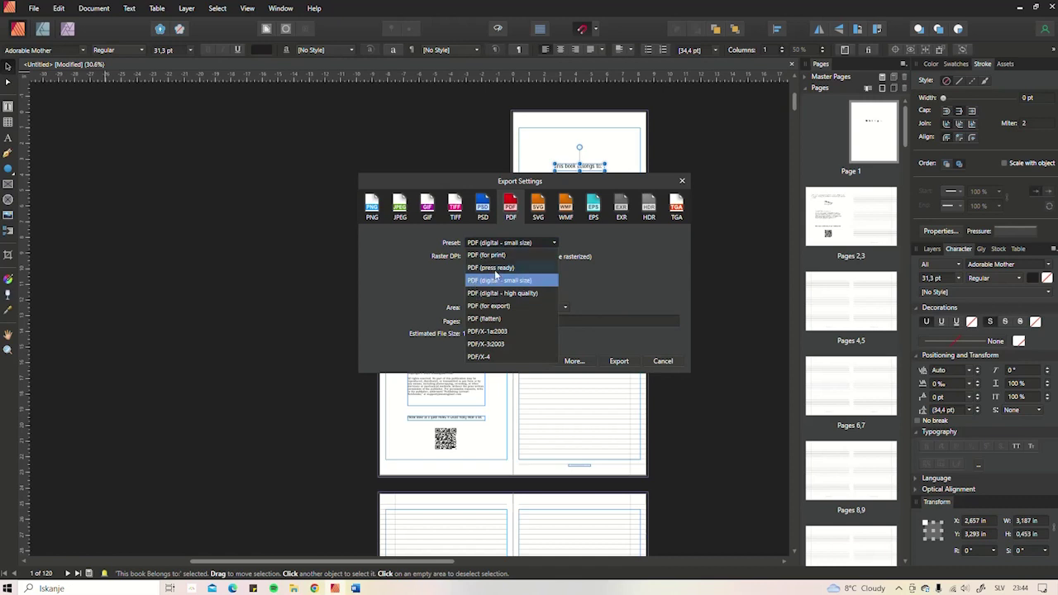
left_click(478, 268)
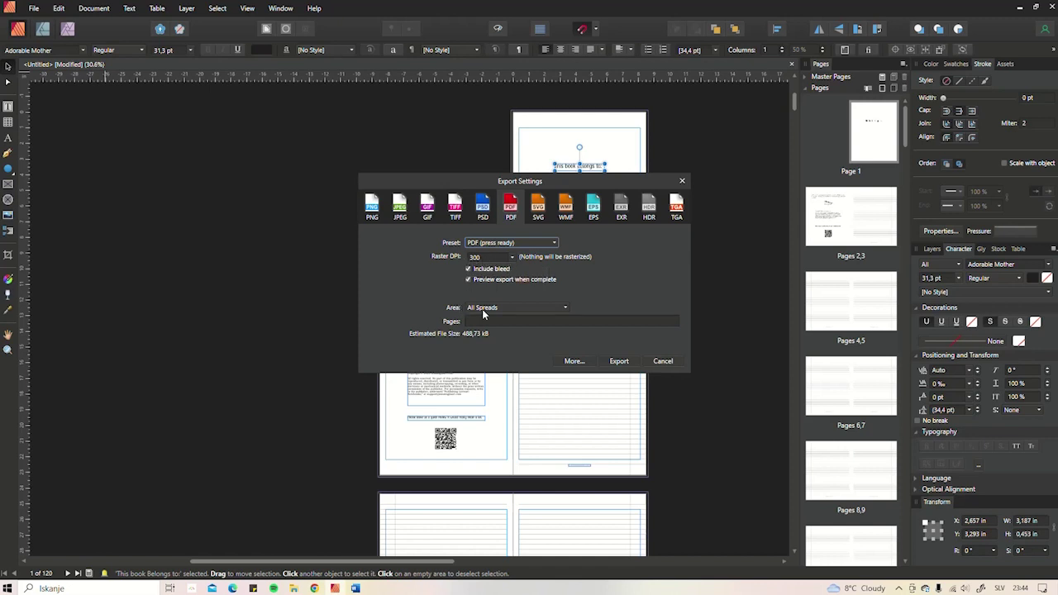
left_click(484, 310)
left_click(479, 346)
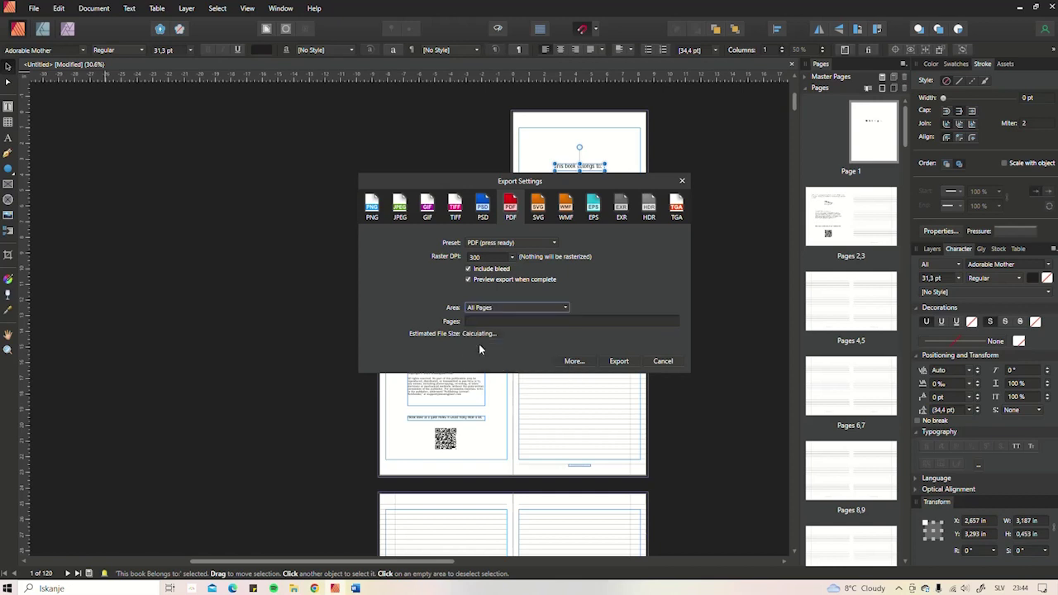
- Set font embedding to Text as Curves in the detailed options, then start the export
left_click(575, 361)
scroll(571, 352, "down", 3)
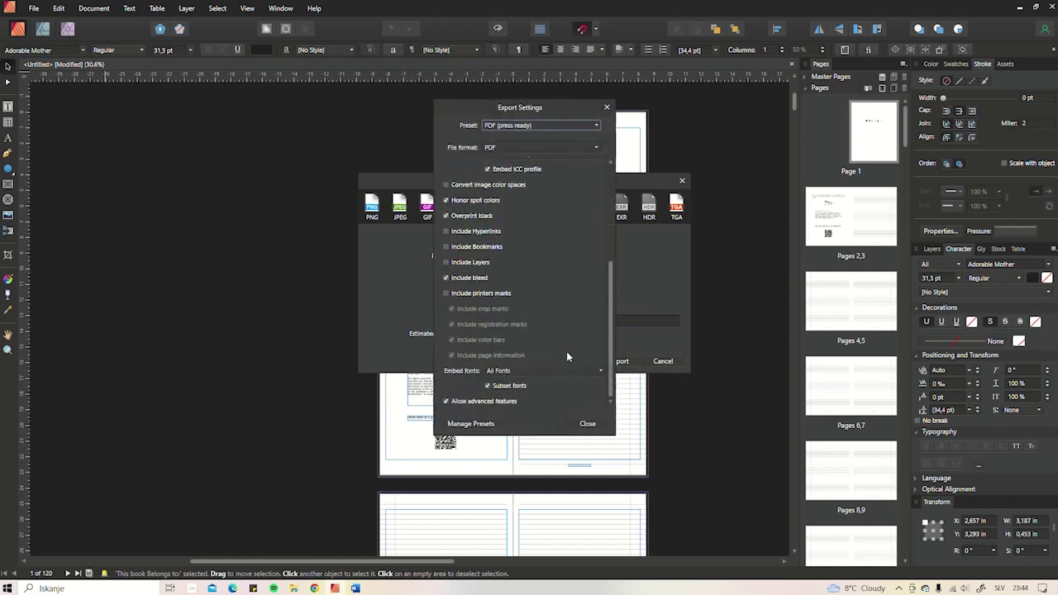
left_click(517, 371)
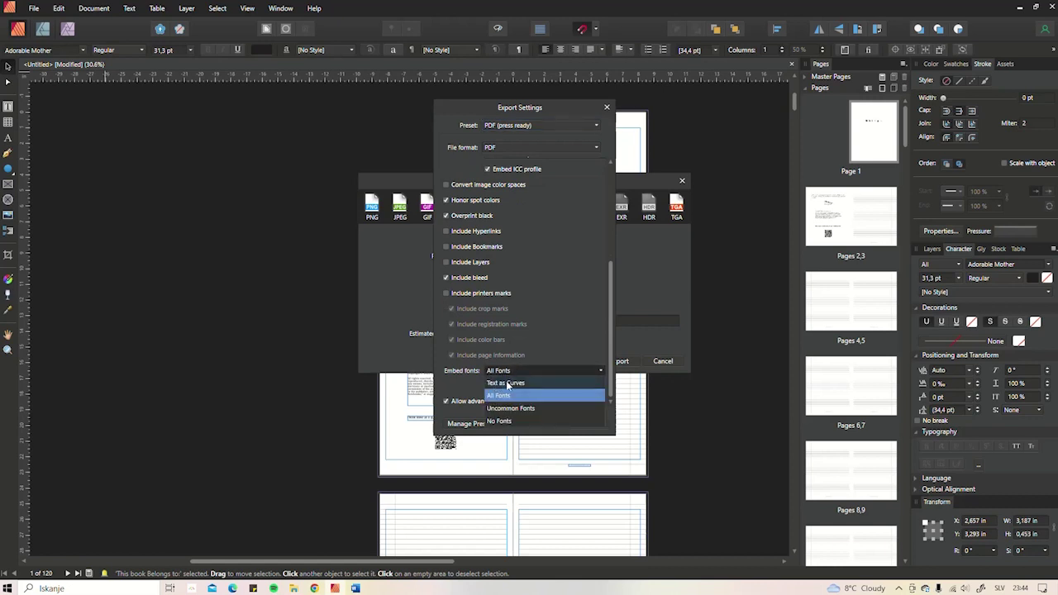
left_click(508, 384)
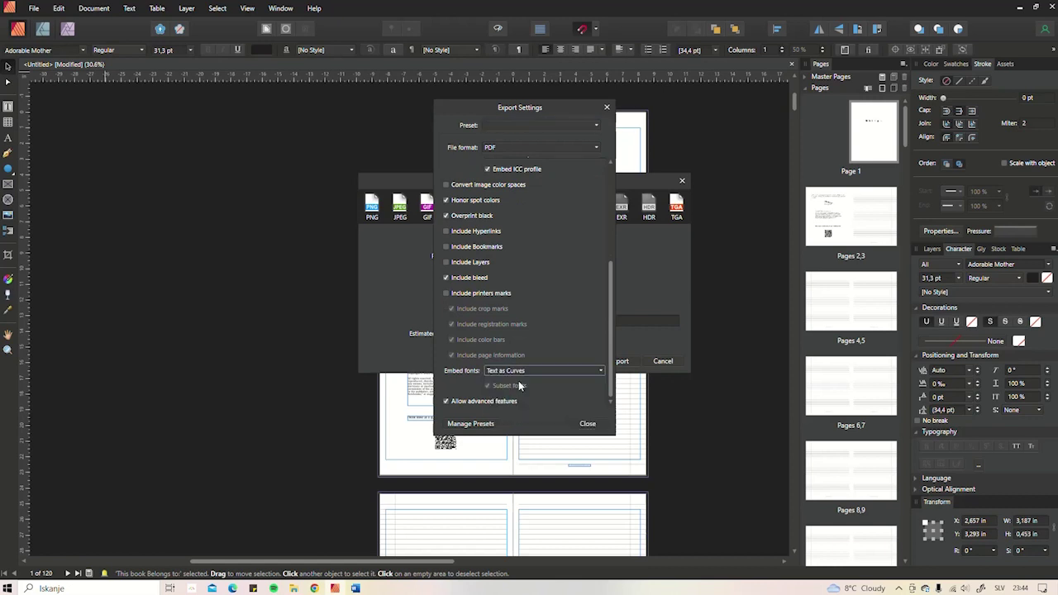
left_click(587, 425)
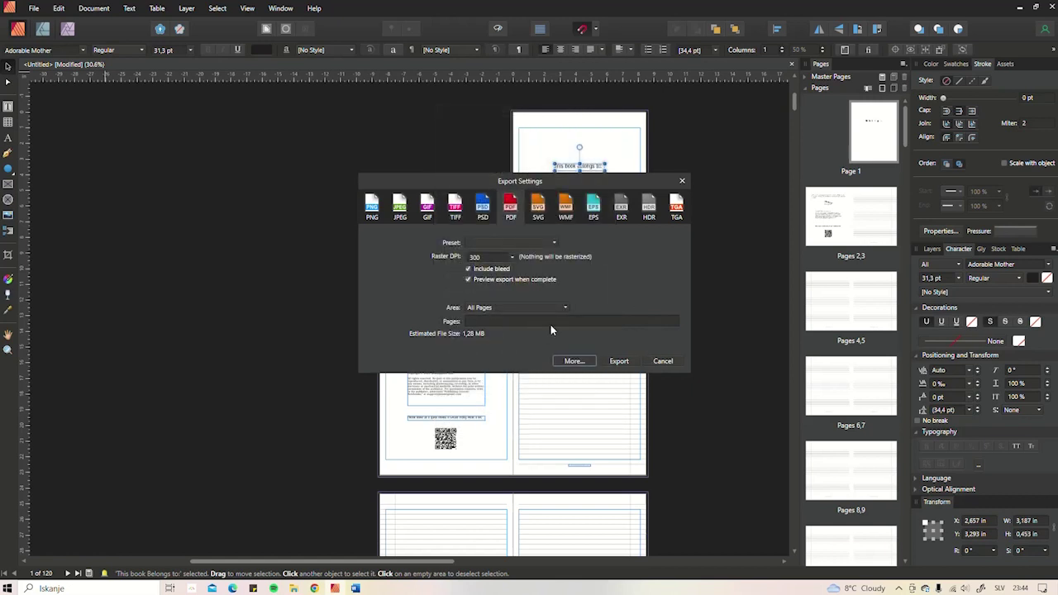
left_click(618, 361)
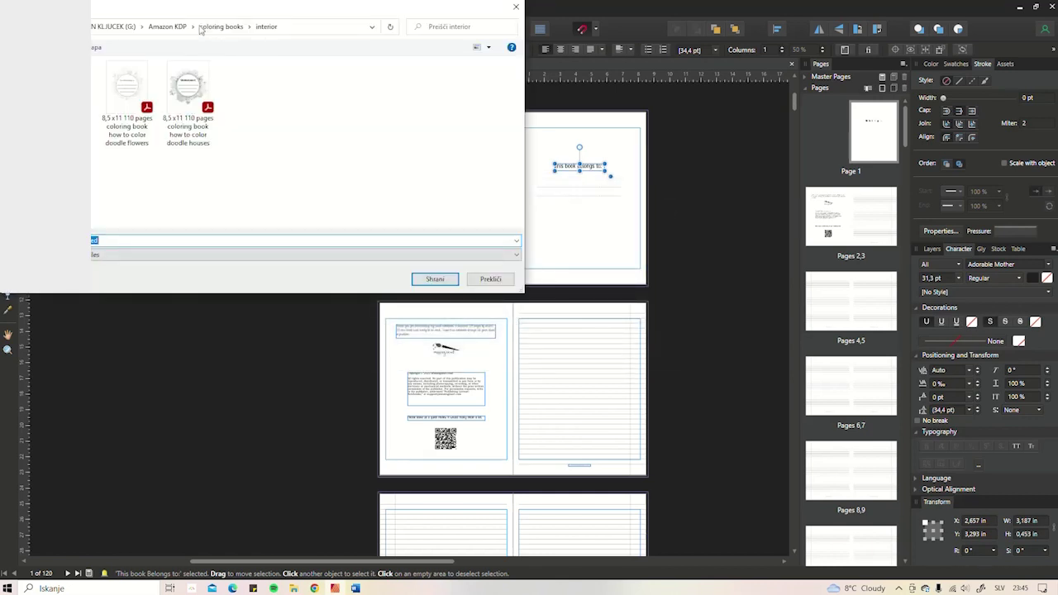
- Save the PDF as 'notebook interior 8.5x11 _ 120 pages' in Amazon KDP > notebooks and journals > interior
left_click(218, 28)
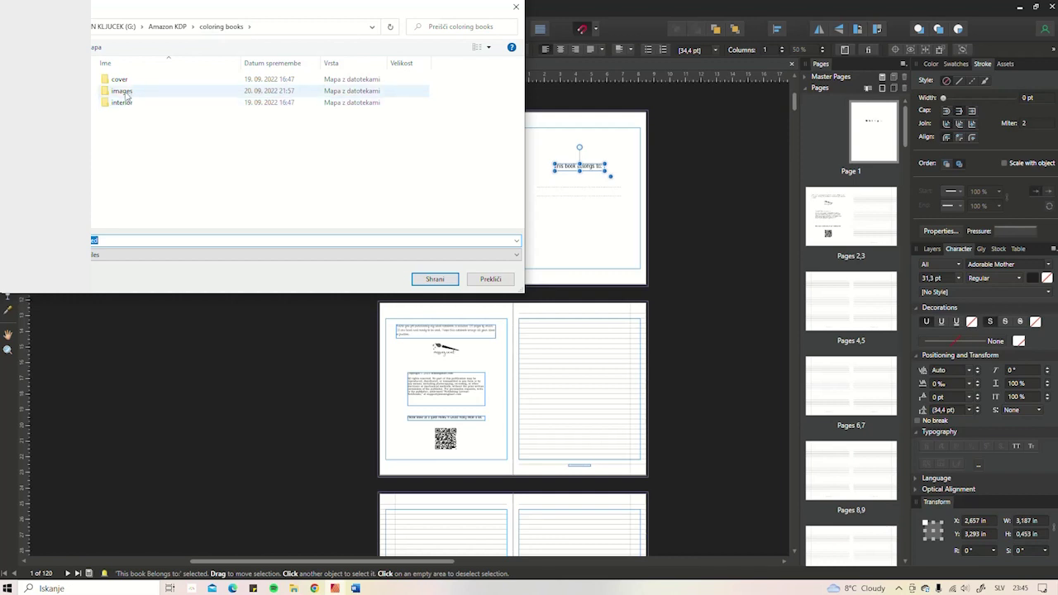
left_click(168, 27)
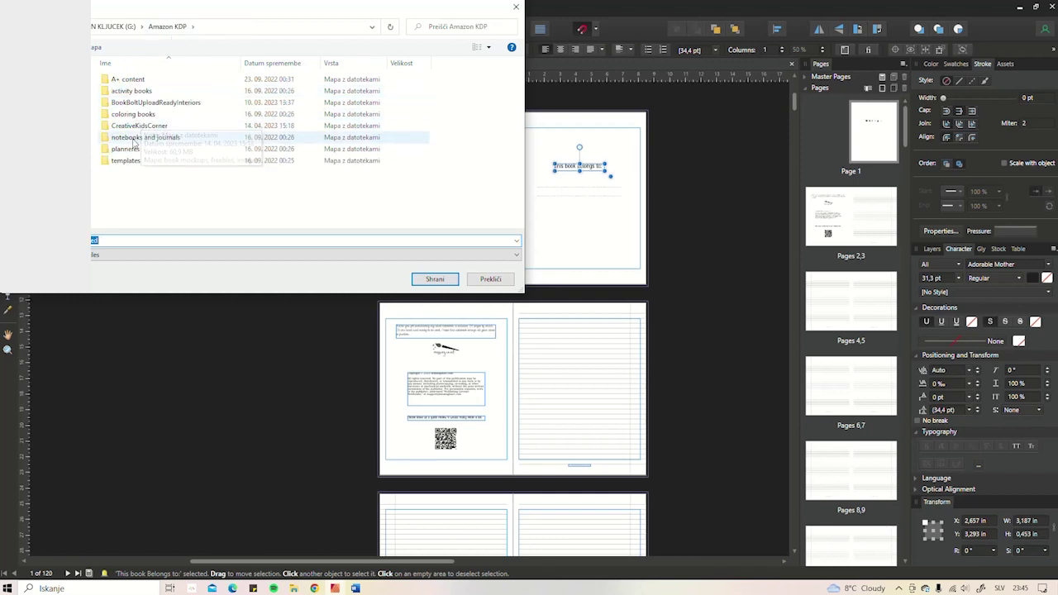
double_click(135, 143)
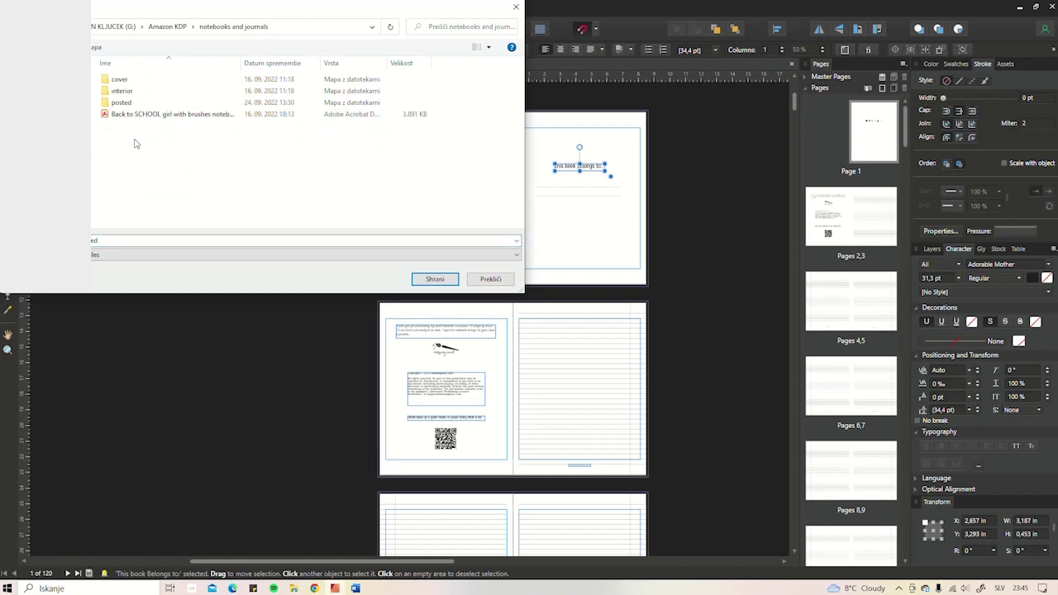
left_click(136, 96)
double_click(137, 96)
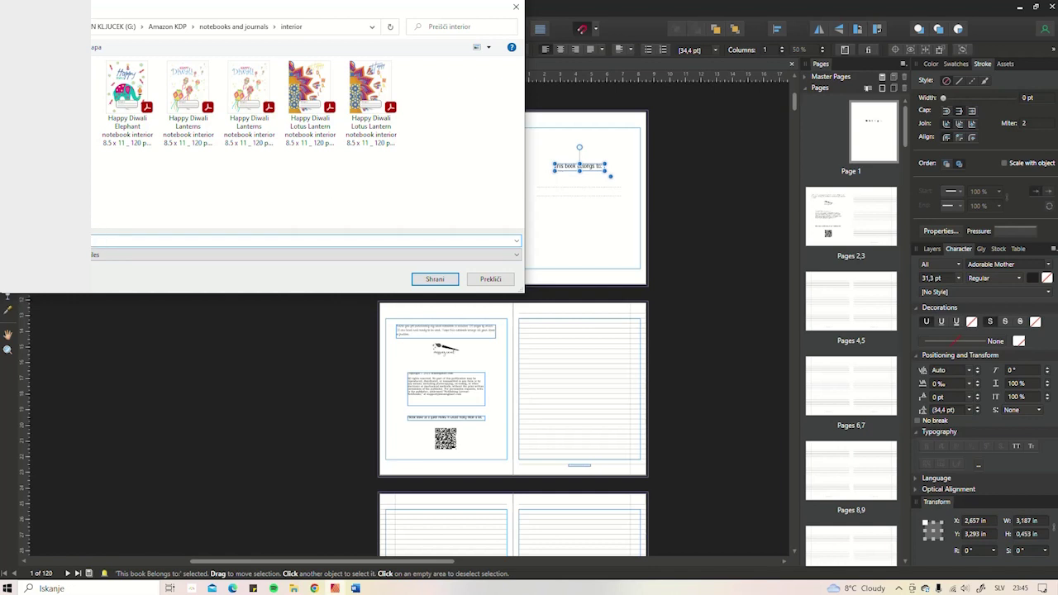
type("notebook interior 8.5x11 _ 120")
key("BackSpace")
key("BackSpace")
type("0 pages")
left_click(421, 279)
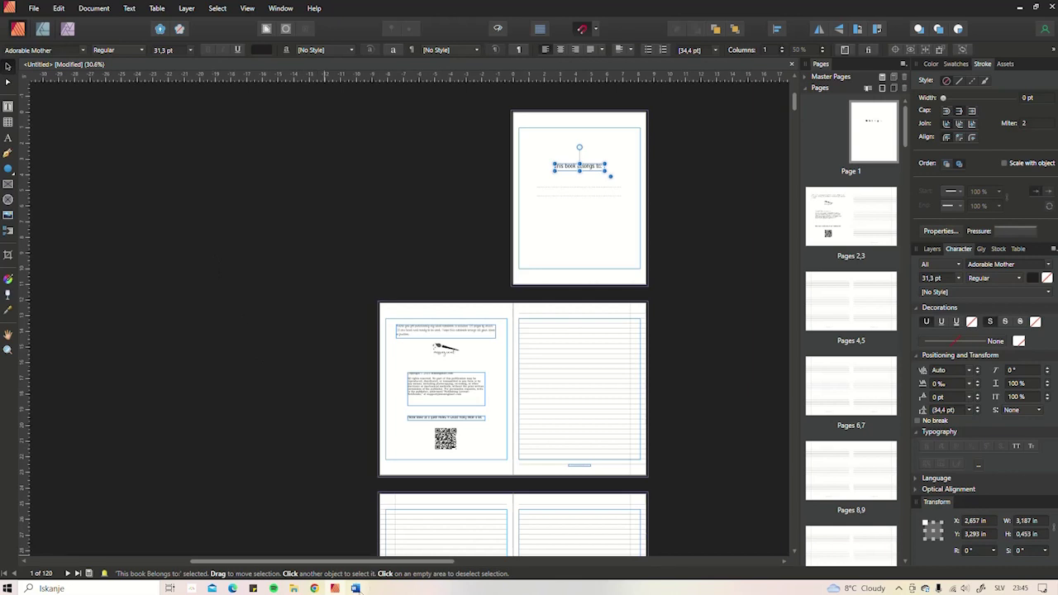
- Close Word, then centre and enlarge the Acrobat window and zoom out to whole pages
left_click(355, 588)
left_click(449, 23)
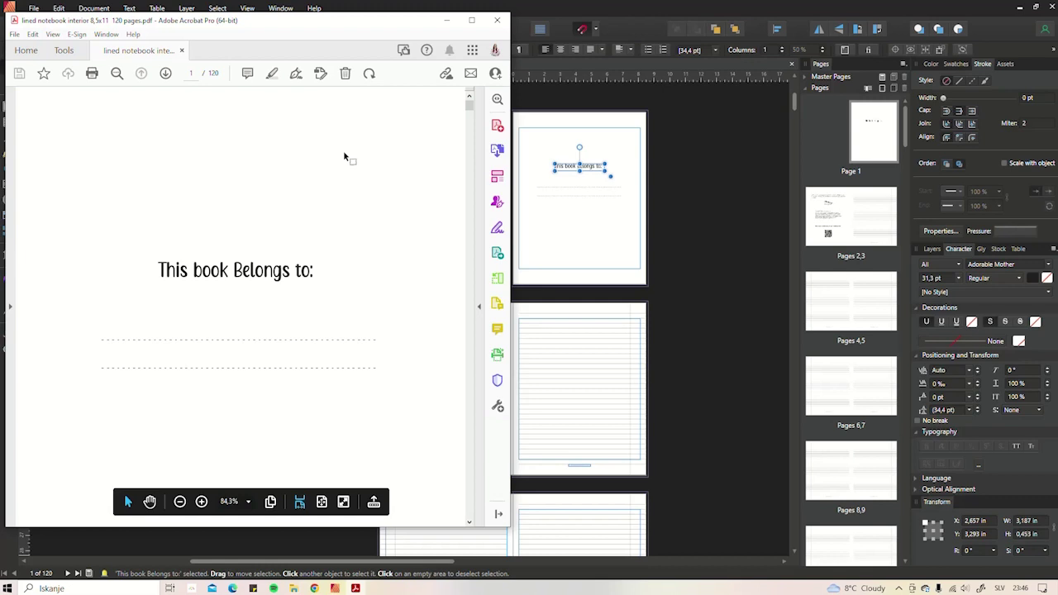
left_click_drag(317, 25, 538, 25)
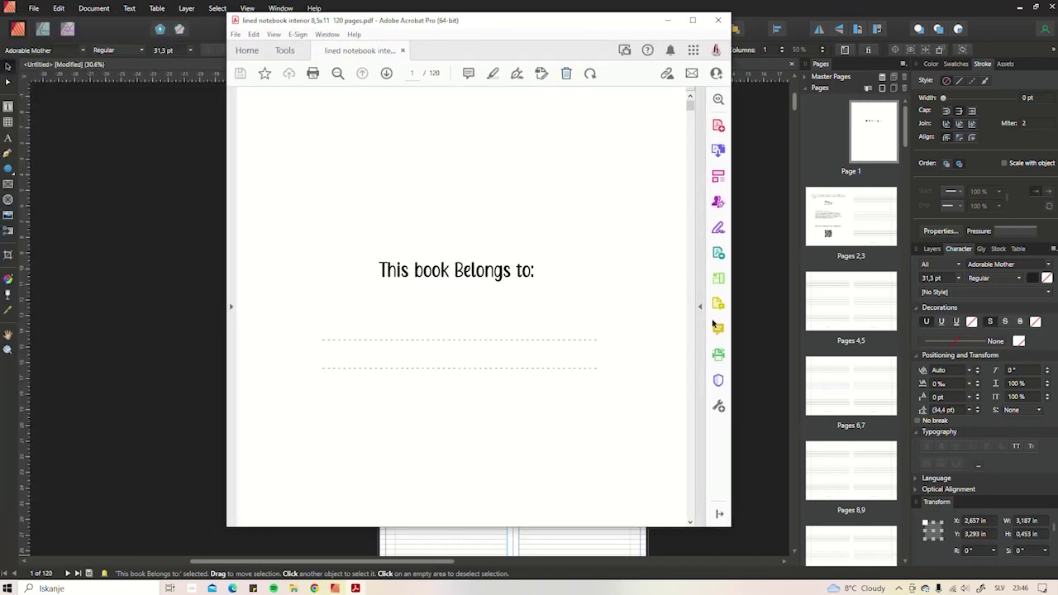
left_click_drag(732, 526, 894, 533)
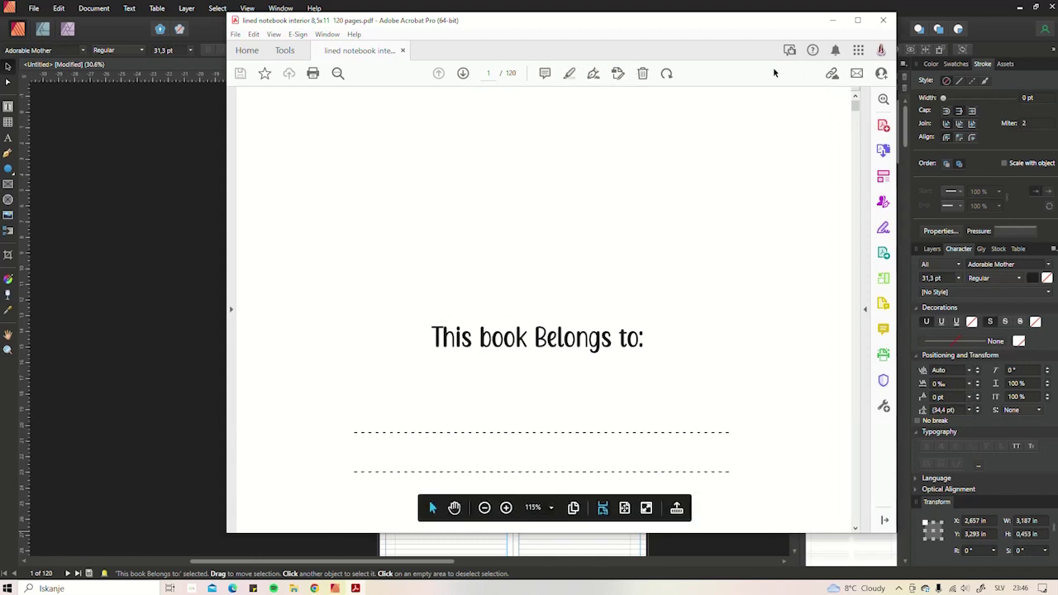
left_click(485, 508)
left_click(484, 507)
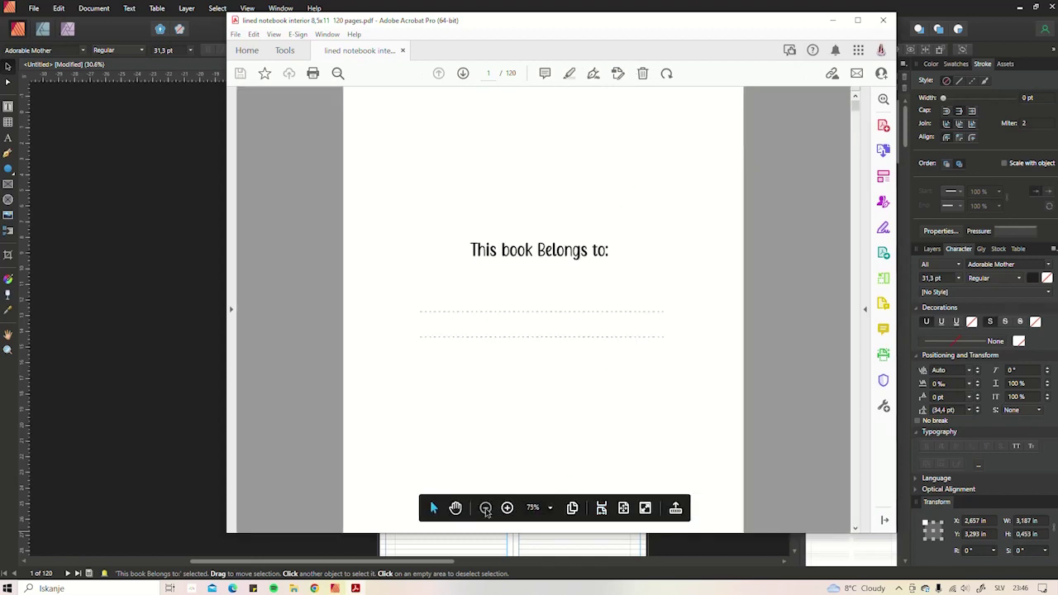
left_click(485, 508)
left_click(484, 508)
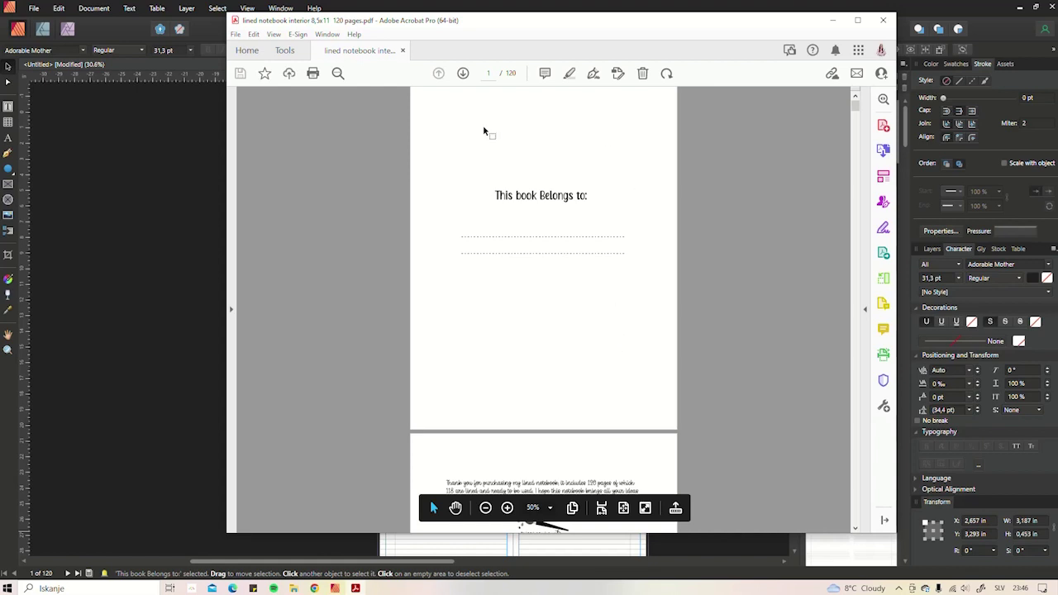
- Scroll through the lined pages, then return to the 'This book Belongs to:' first page
scroll(603, 276, "down", 6)
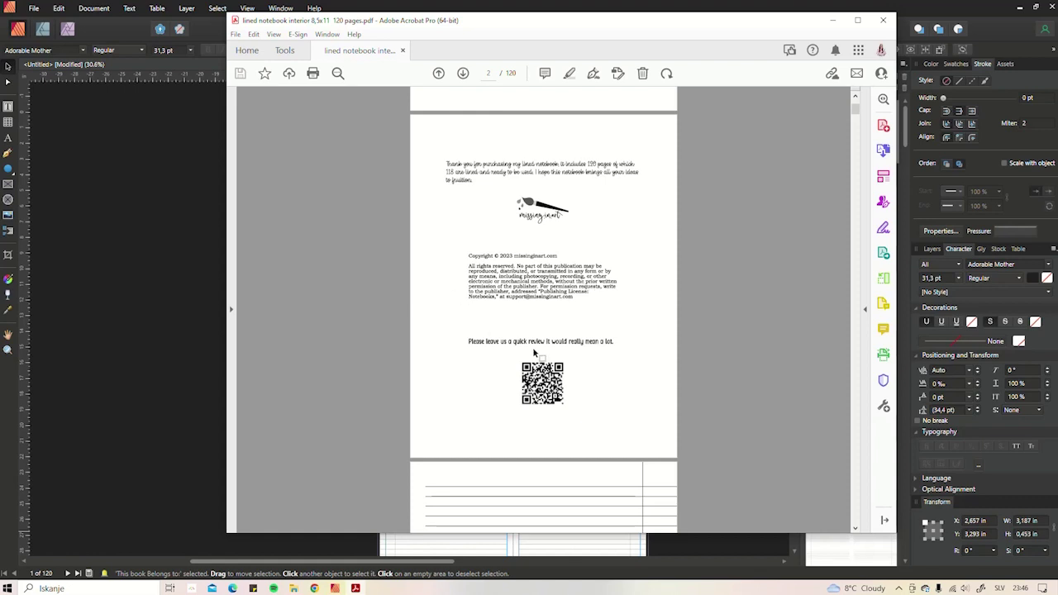
scroll(577, 300, "down", 5)
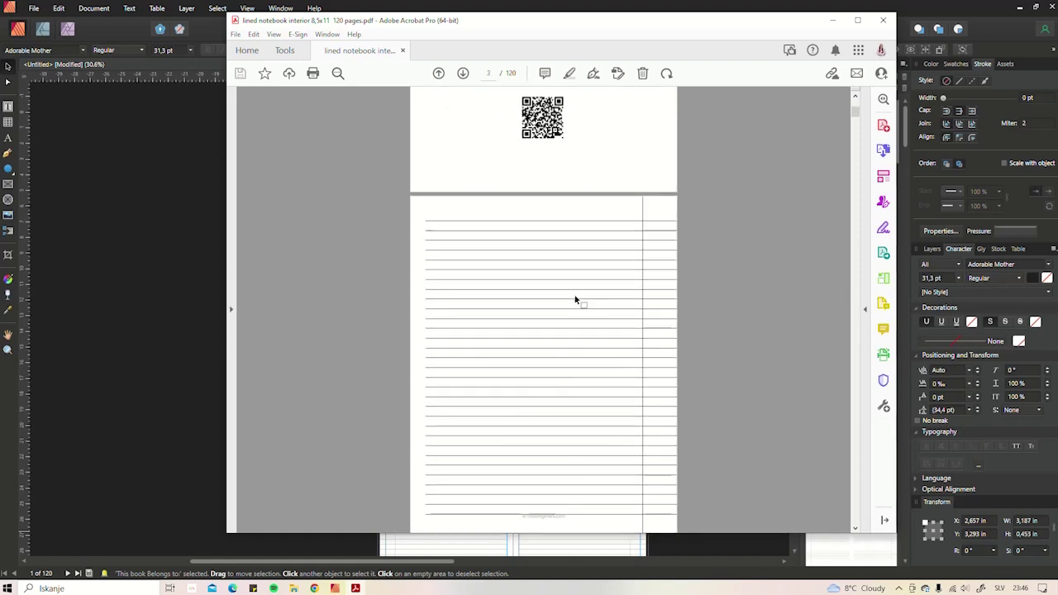
scroll(589, 325, "down", 10)
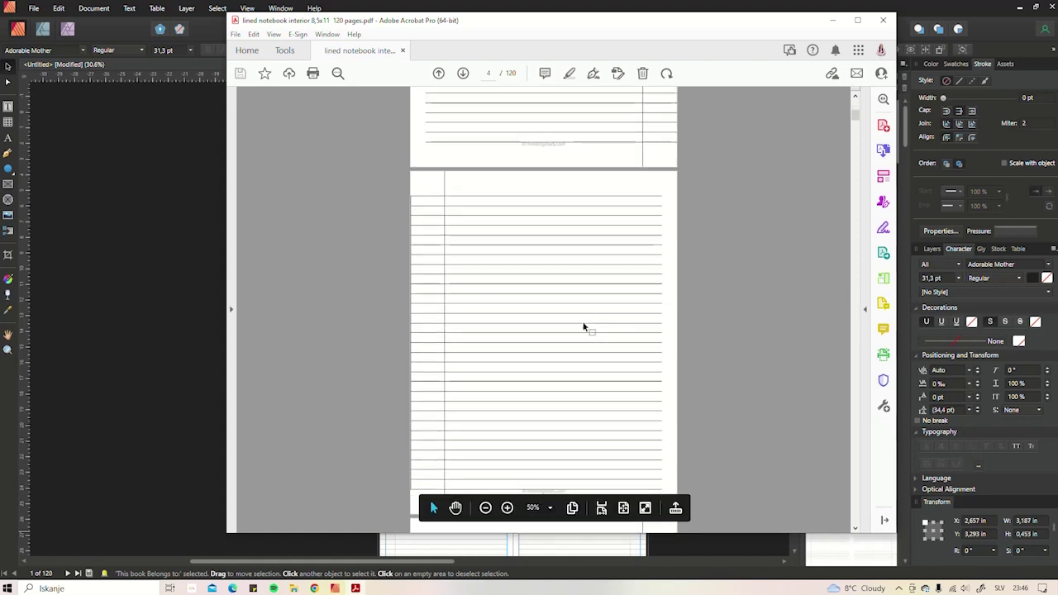
scroll(594, 320, "down", 10)
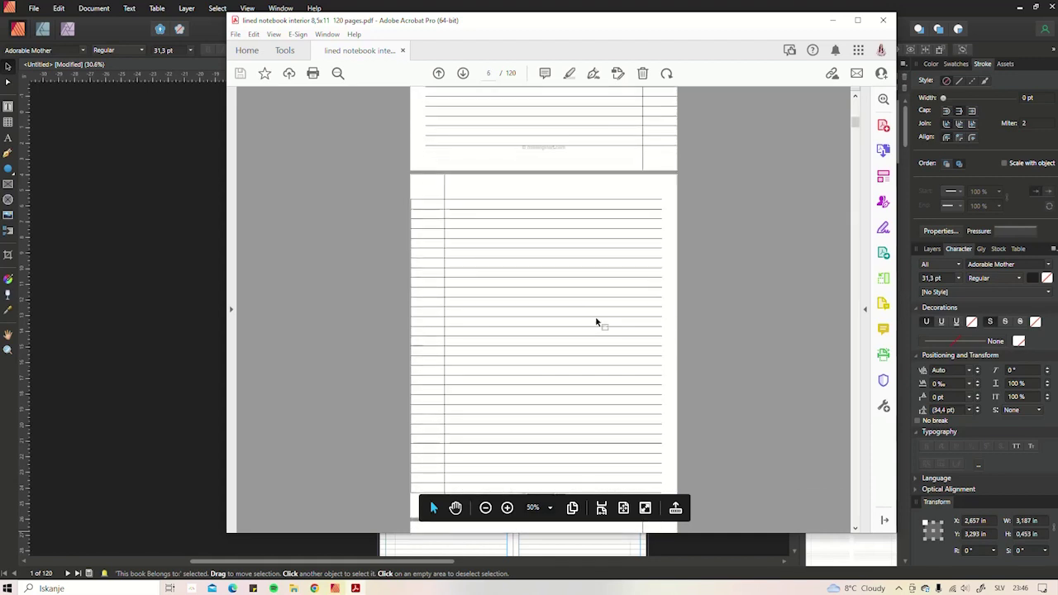
scroll(596, 321, "down", 5)
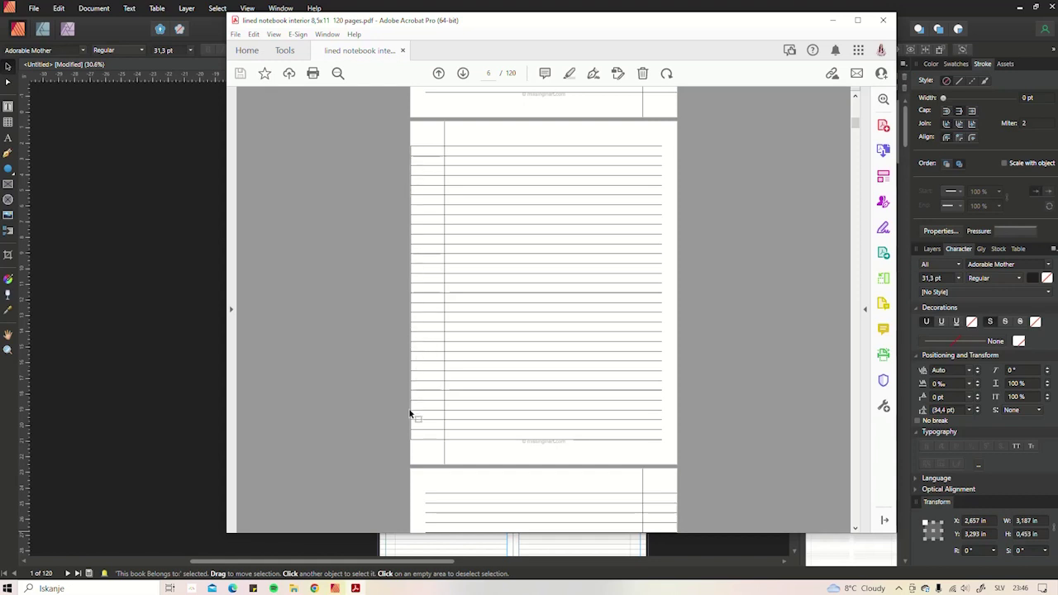
scroll(558, 276, "down", 5)
scroll(602, 240, "down", 8)
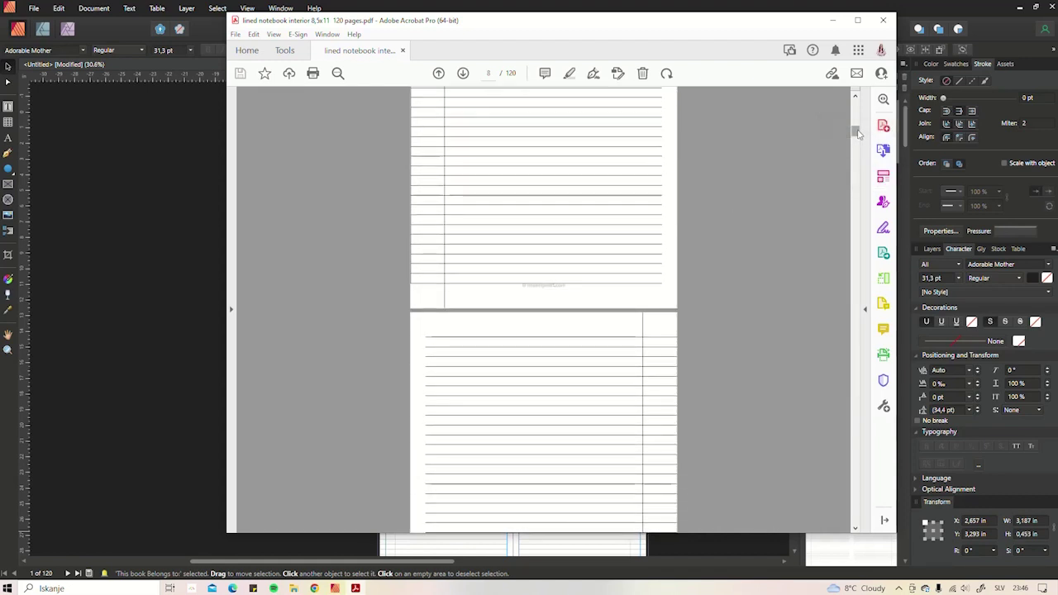
left_click_drag(855, 131, 810, 517)
key("Home")
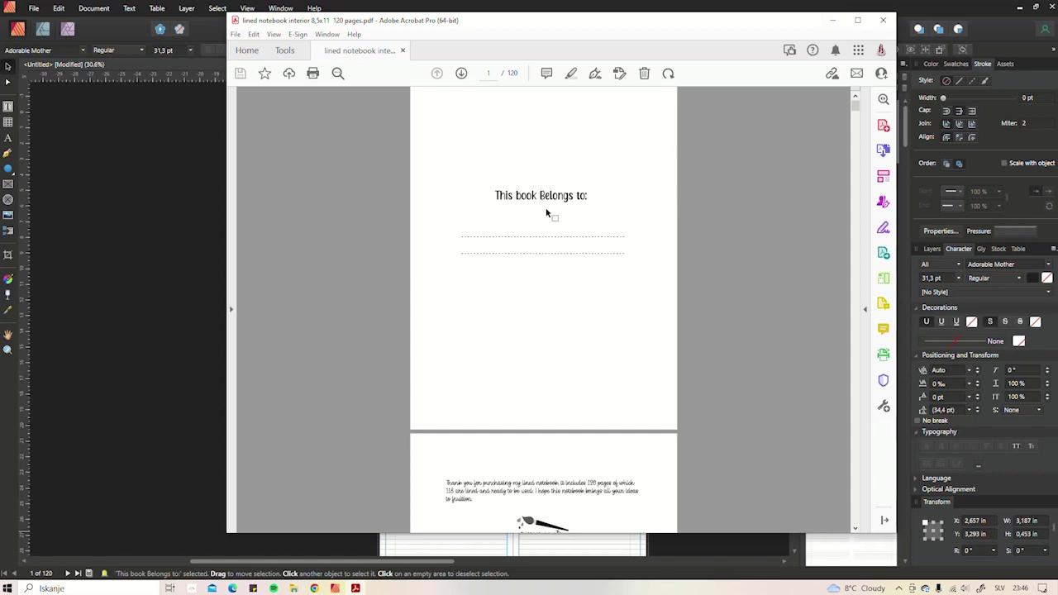
scroll(530, 172, "down", 5)
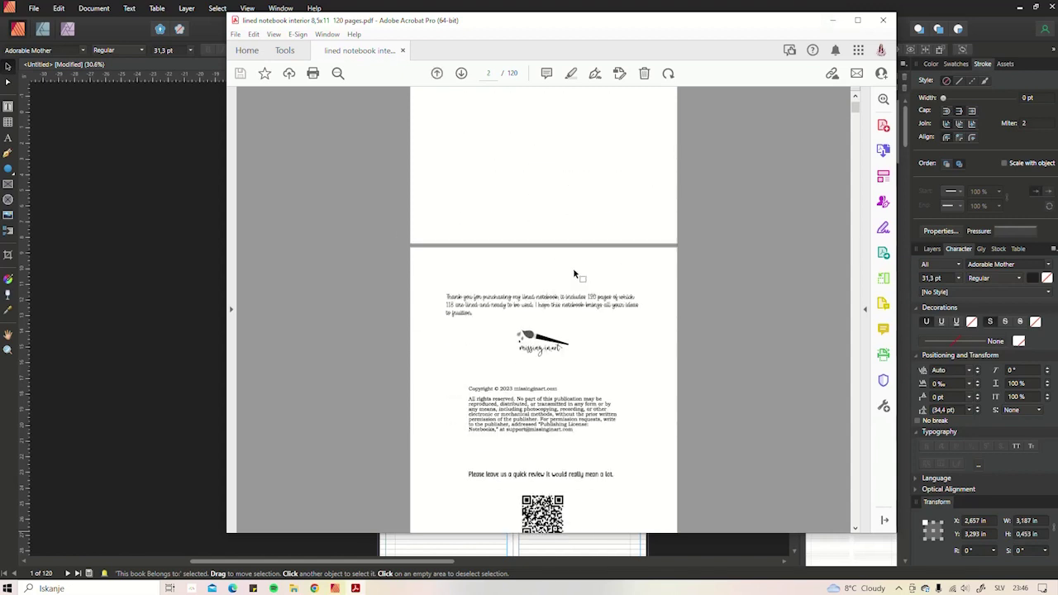
scroll(555, 298, "down", 3)
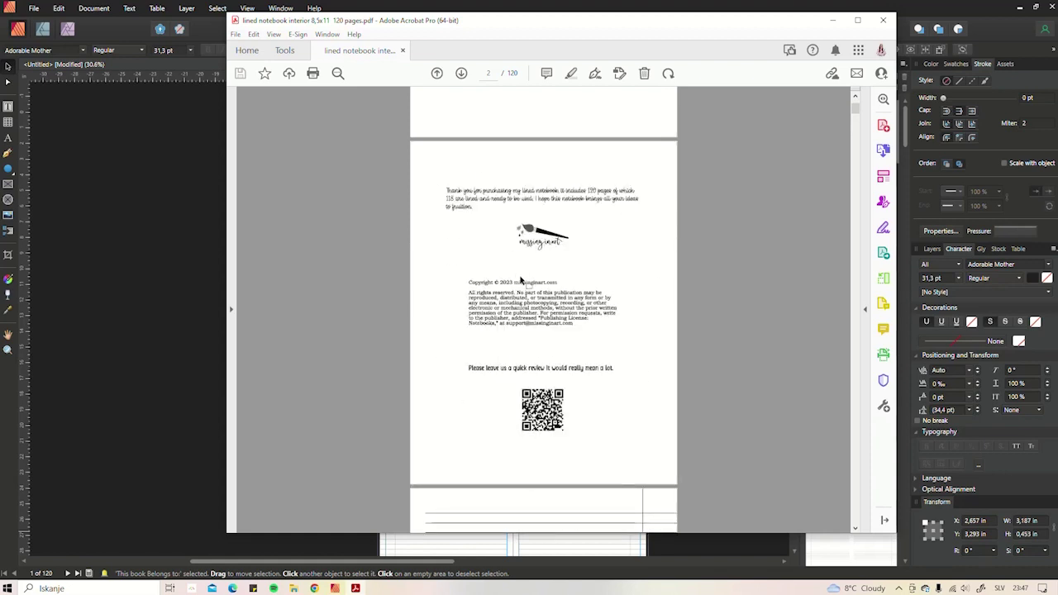
scroll(758, 245, "up", 4)
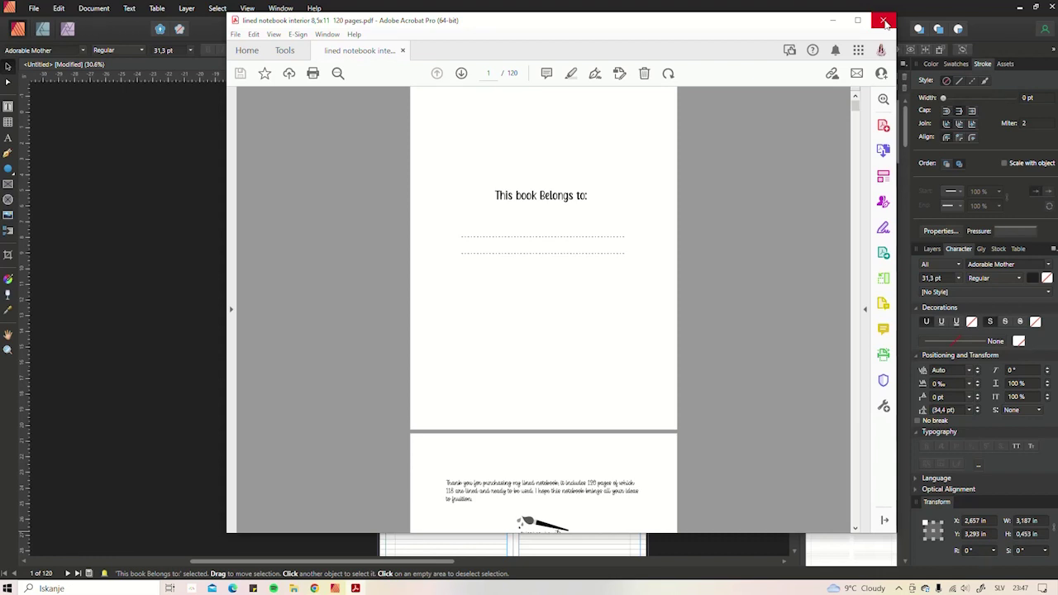
- Close Acrobat after reviewing the exported notebook PDF
left_click(885, 20)
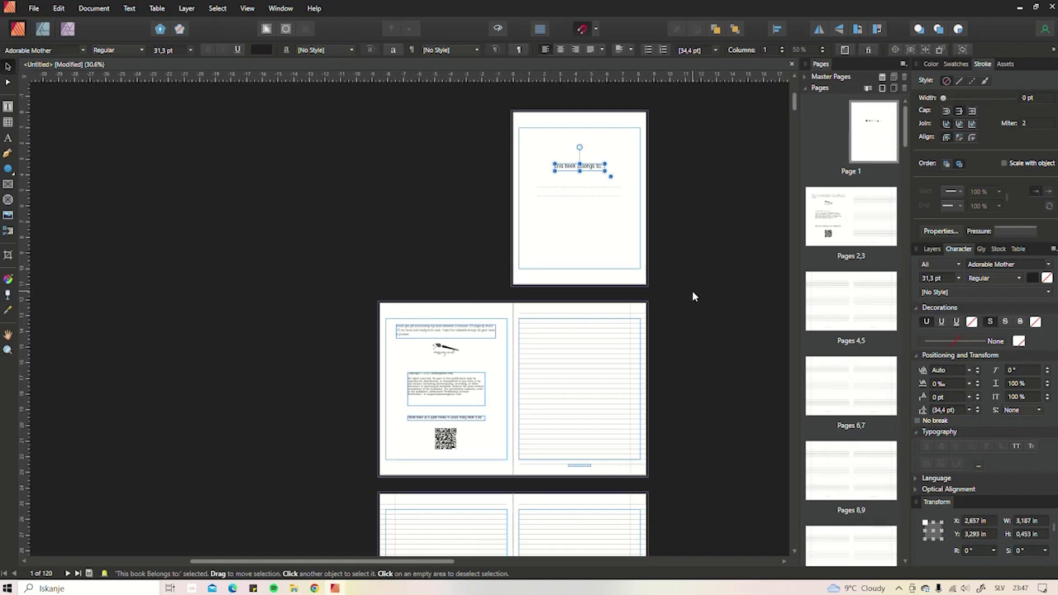